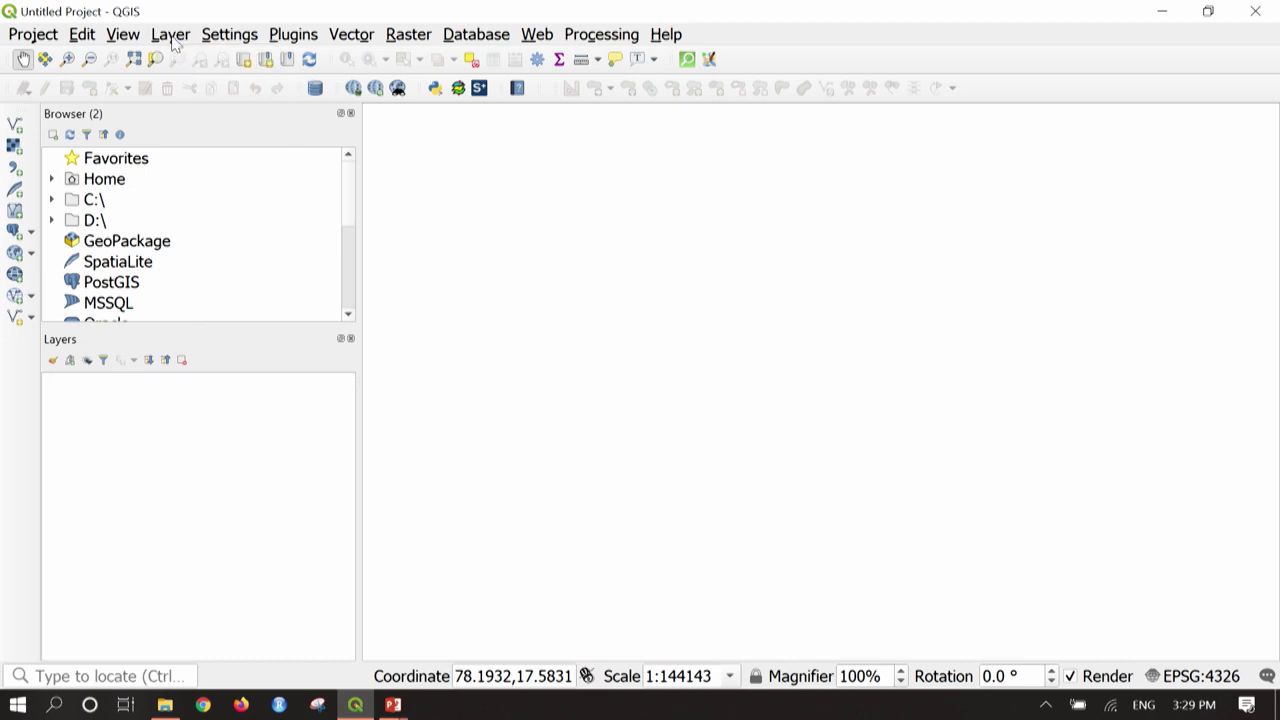
Start adding a vector layer with File as the source type and browse for its dataset.
{"action": "left_click", "coordinate": [172, 37]}
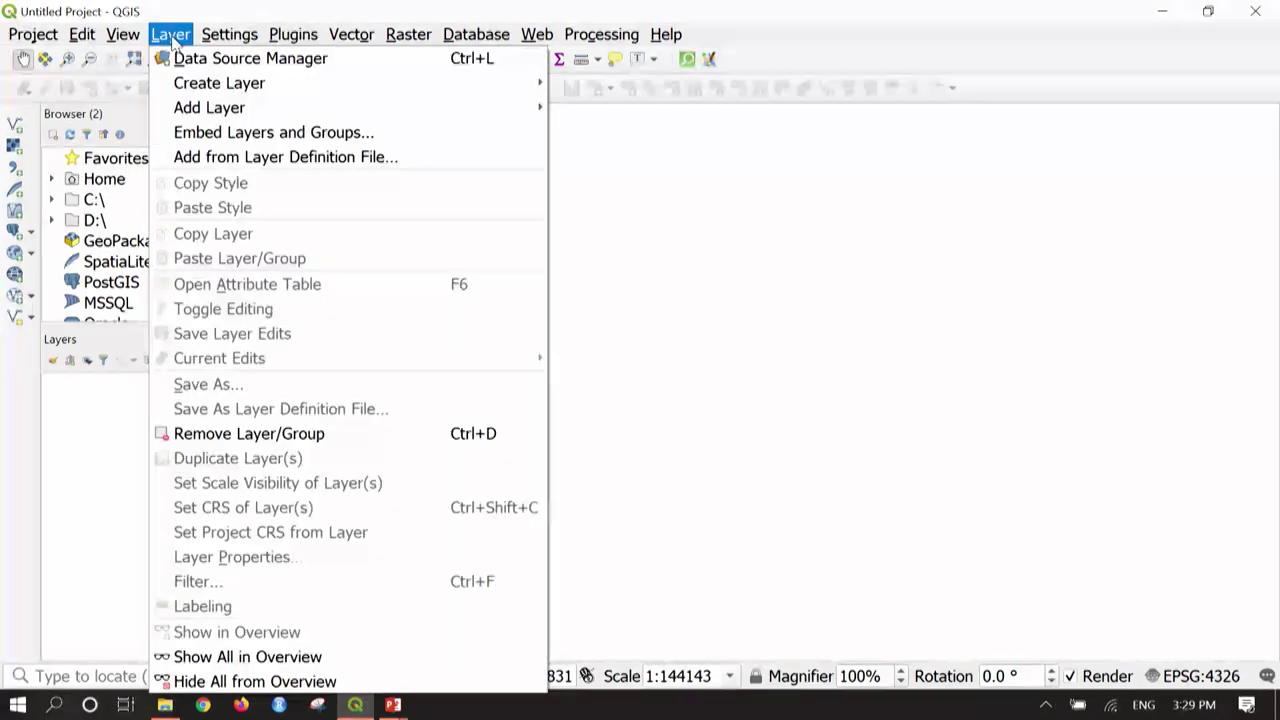
{"action": "mouse_move", "coordinate": [320, 108]}
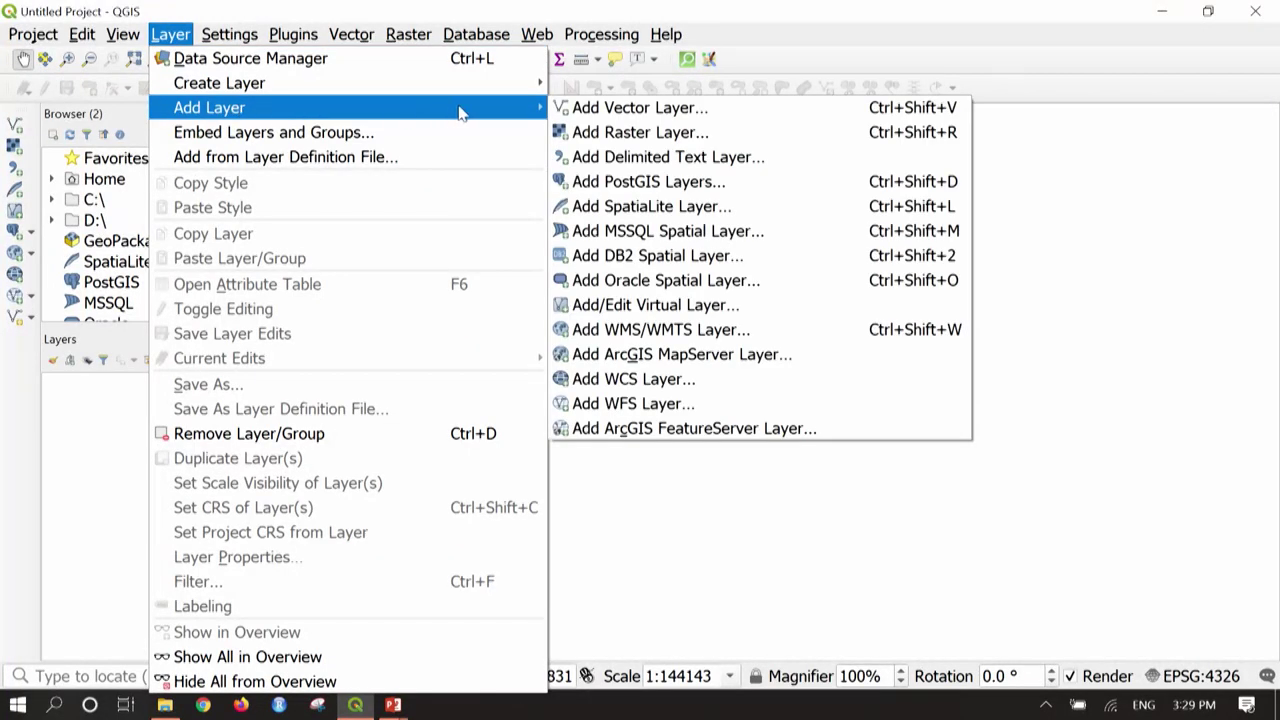
{"action": "left_click", "coordinate": [708, 110]}
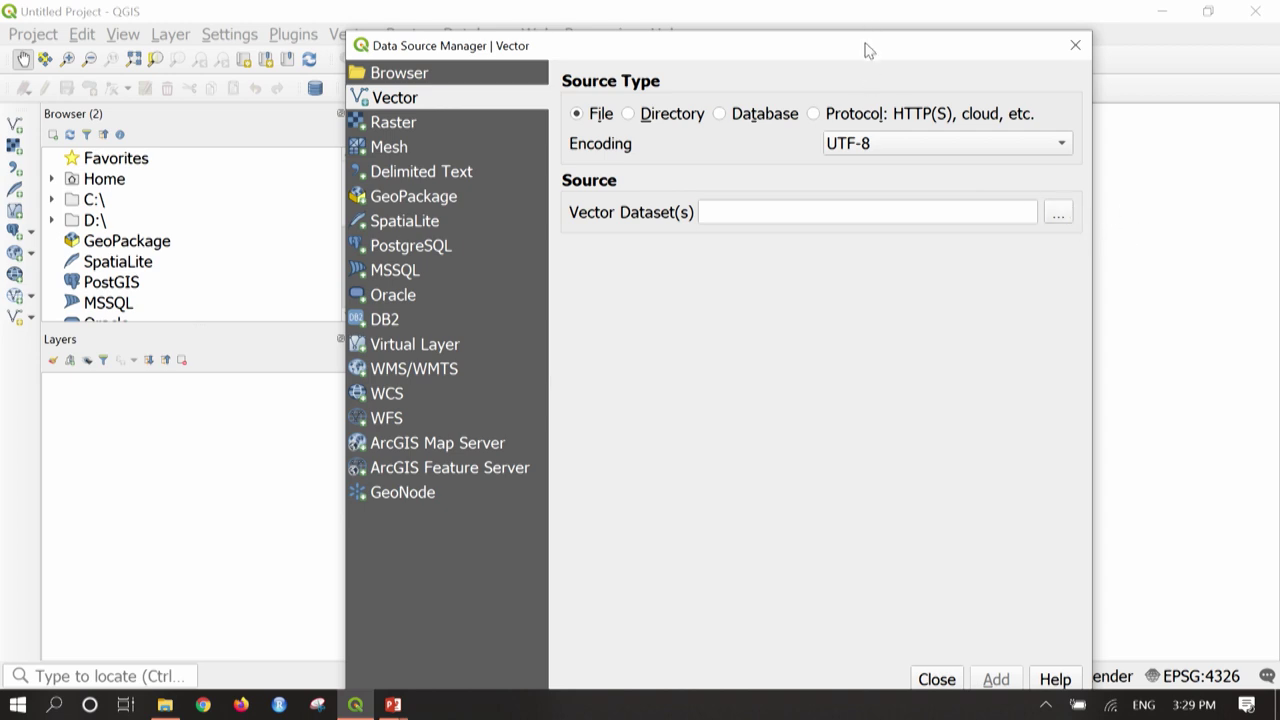
{"action": "left_click_drag", "start_coordinate": [868, 50], "coordinate": [858, 23]}
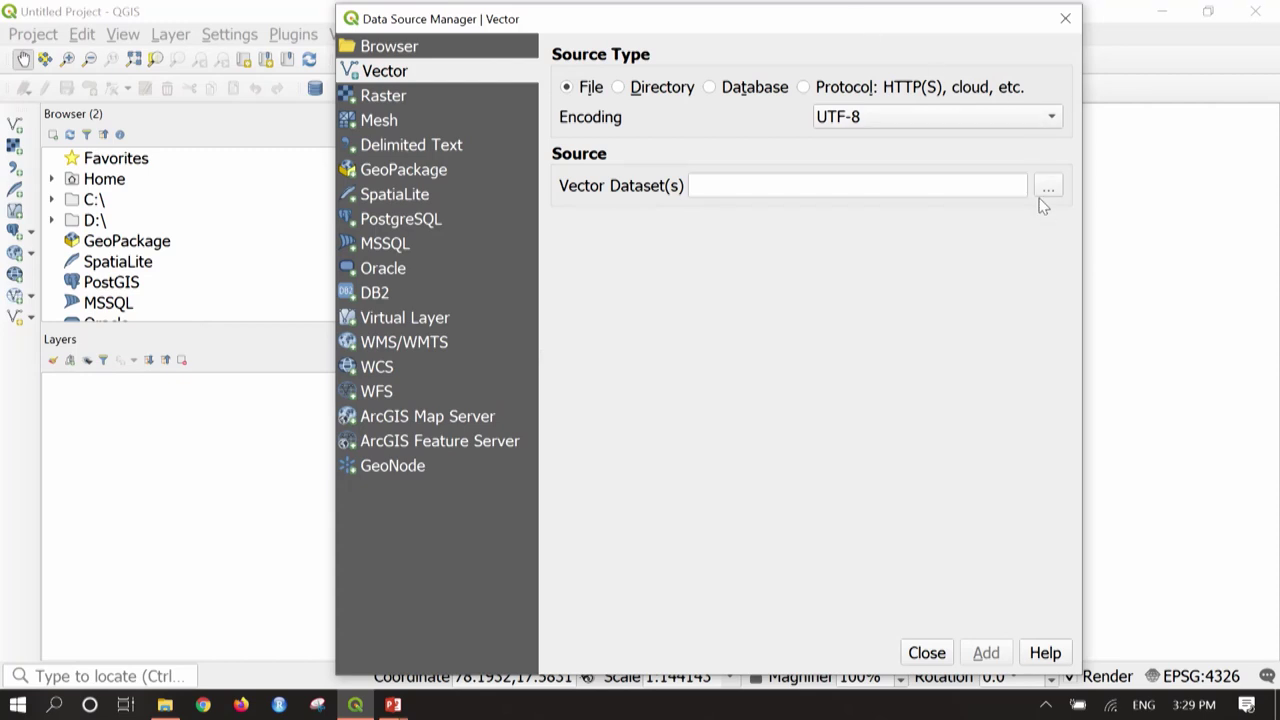
{"action": "left_click", "coordinate": [1047, 187]}
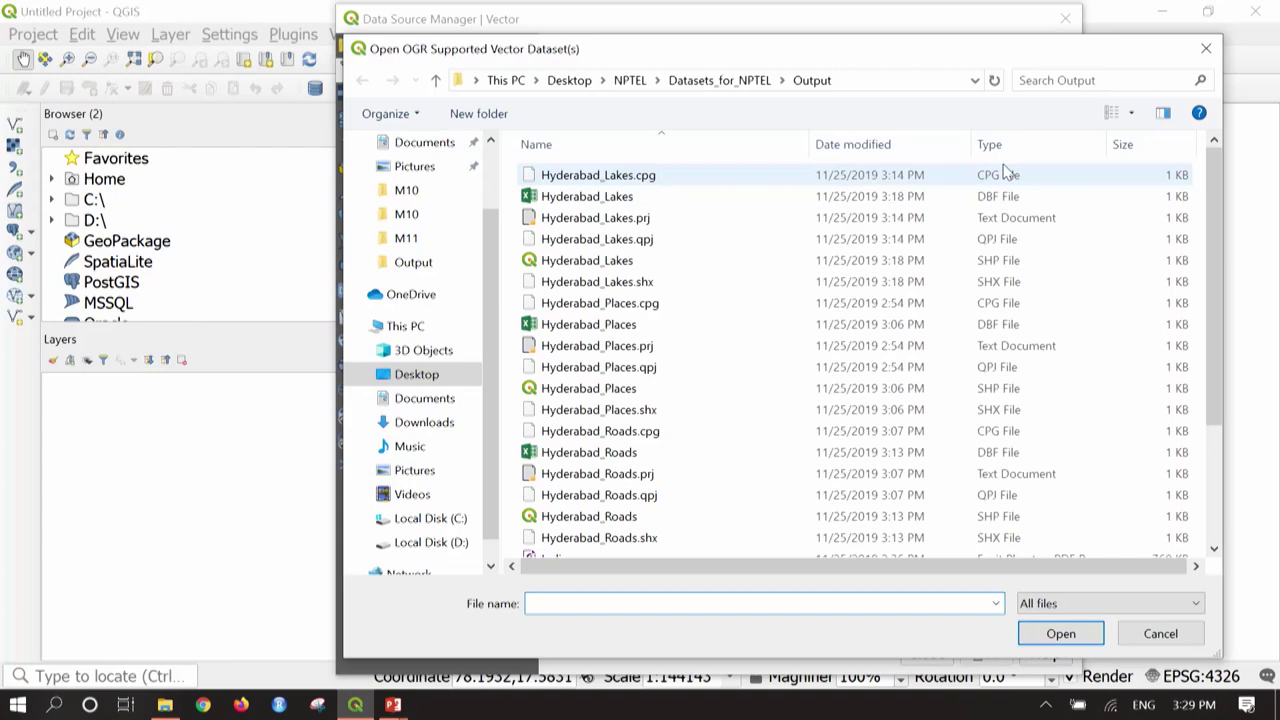
Add the bbmpwards_UTM shapefile from the Vector folder of Datasets_for_NPTEL to the project.
{"action": "left_click", "coordinate": [1030, 148]}
{"action": "scroll", "coordinate": [828, 300], "scroll_direction": "down", "scroll_amount": 3}
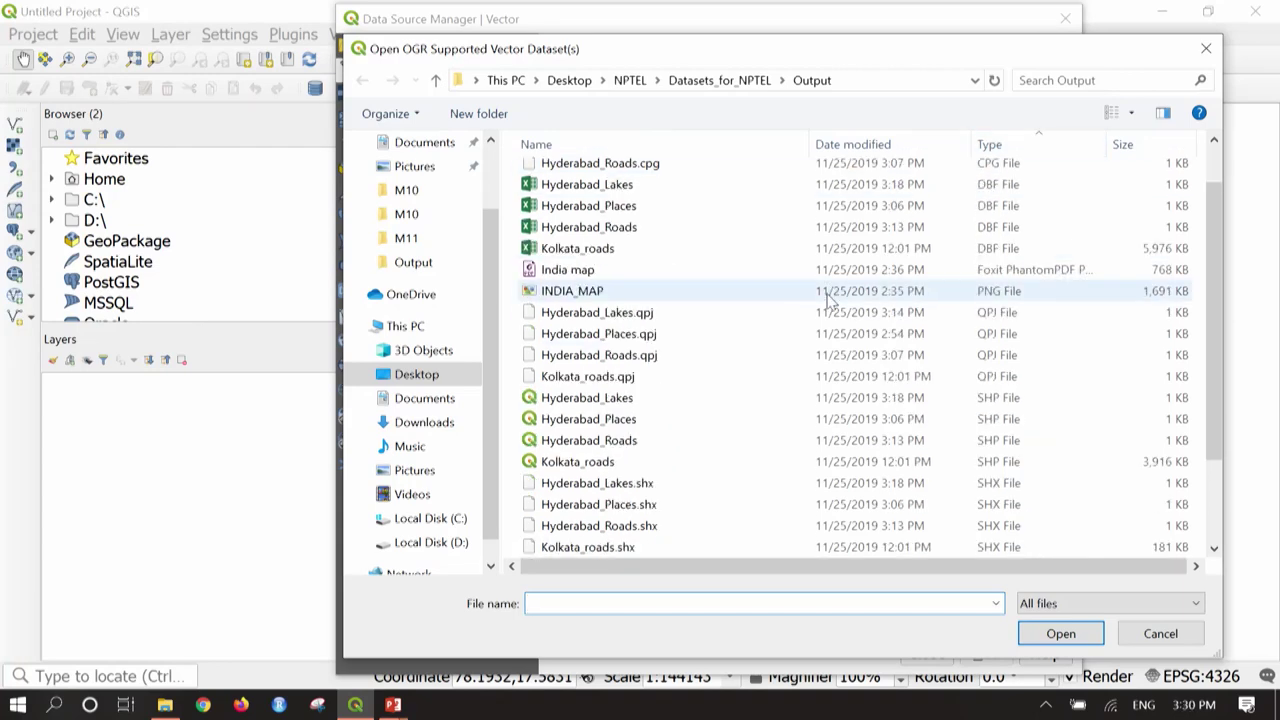
{"action": "scroll", "coordinate": [826, 308], "scroll_direction": "up", "scroll_amount": 3}
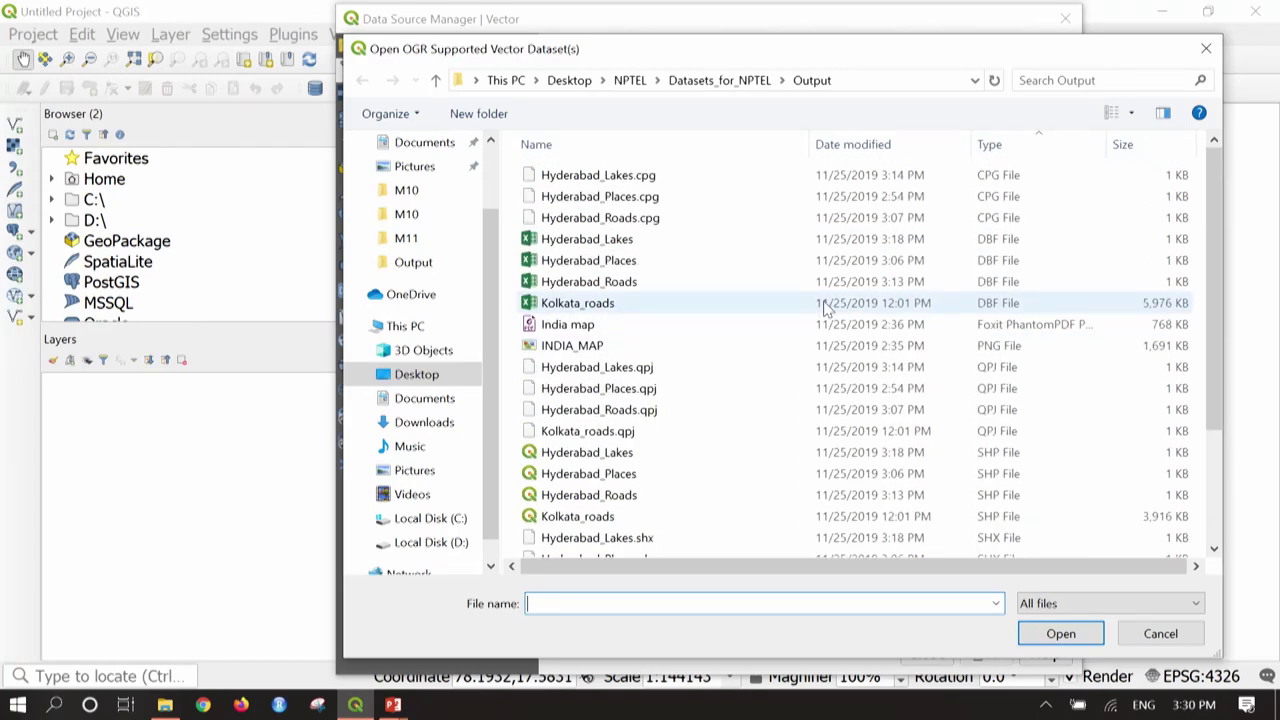
{"action": "left_click", "coordinate": [737, 80]}
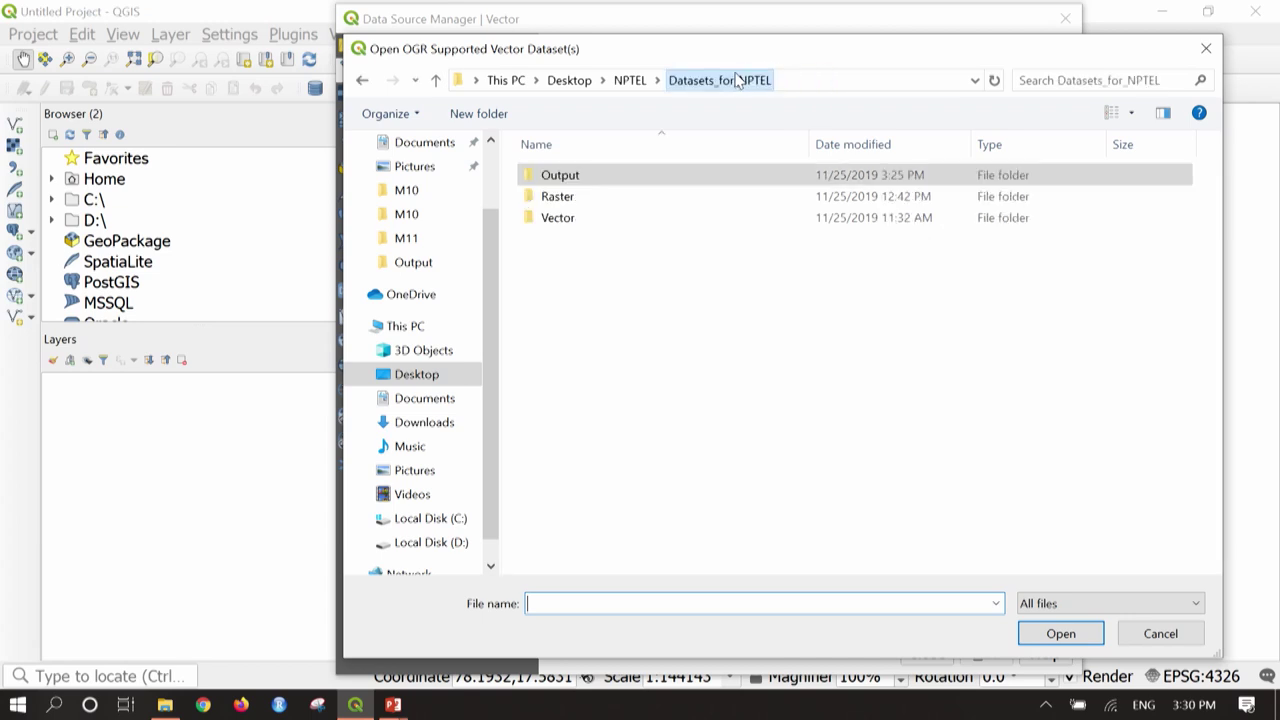
{"action": "double_click", "coordinate": [557, 218]}
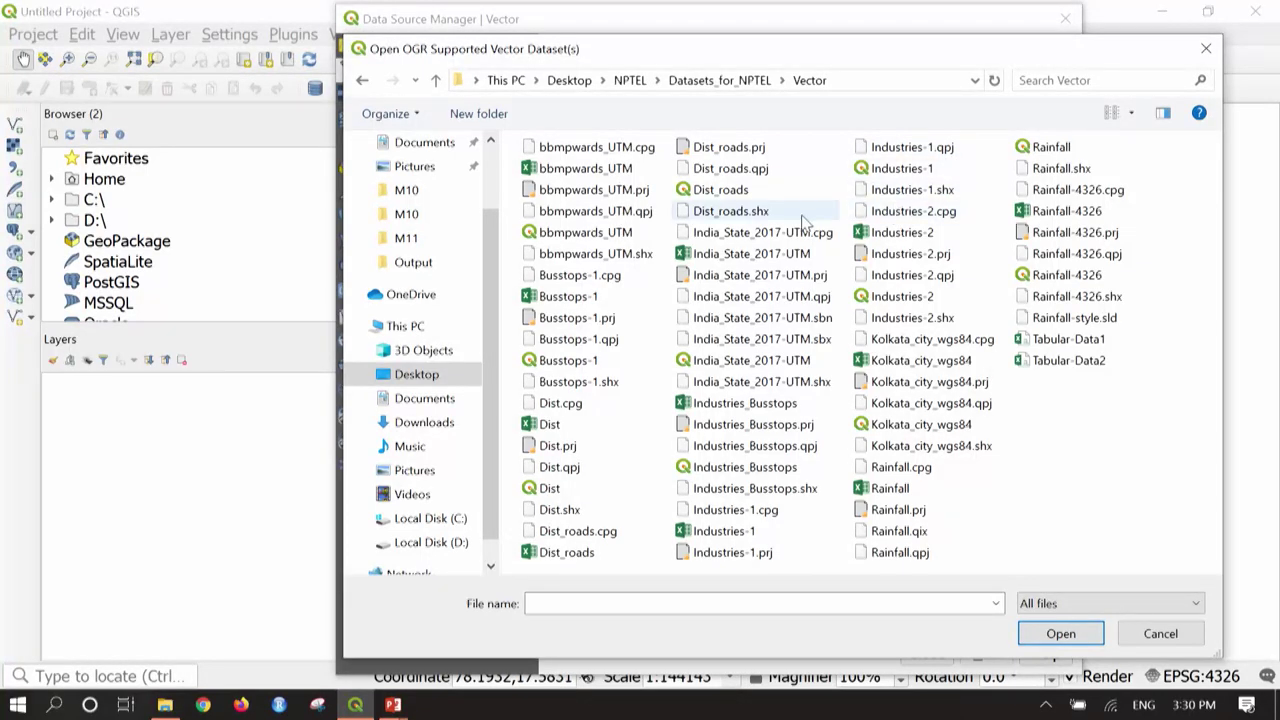
{"action": "left_click", "coordinate": [590, 233]}
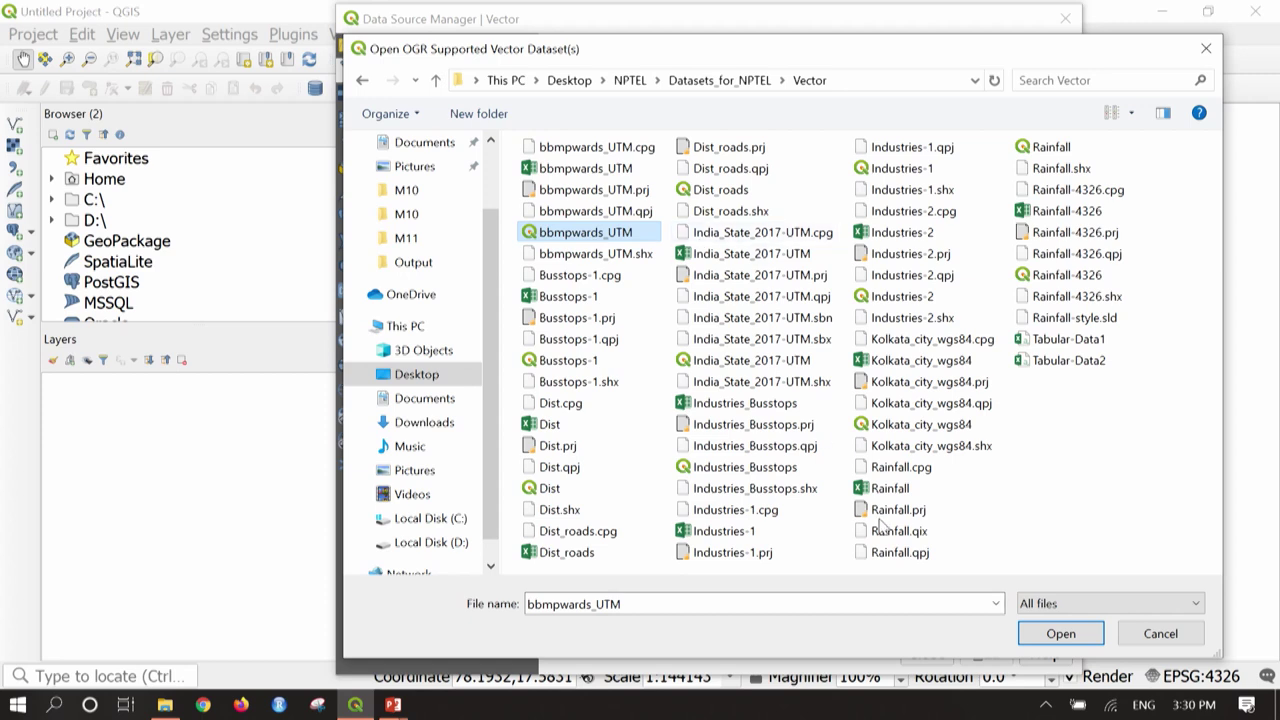
{"action": "left_click", "coordinate": [1060, 634]}
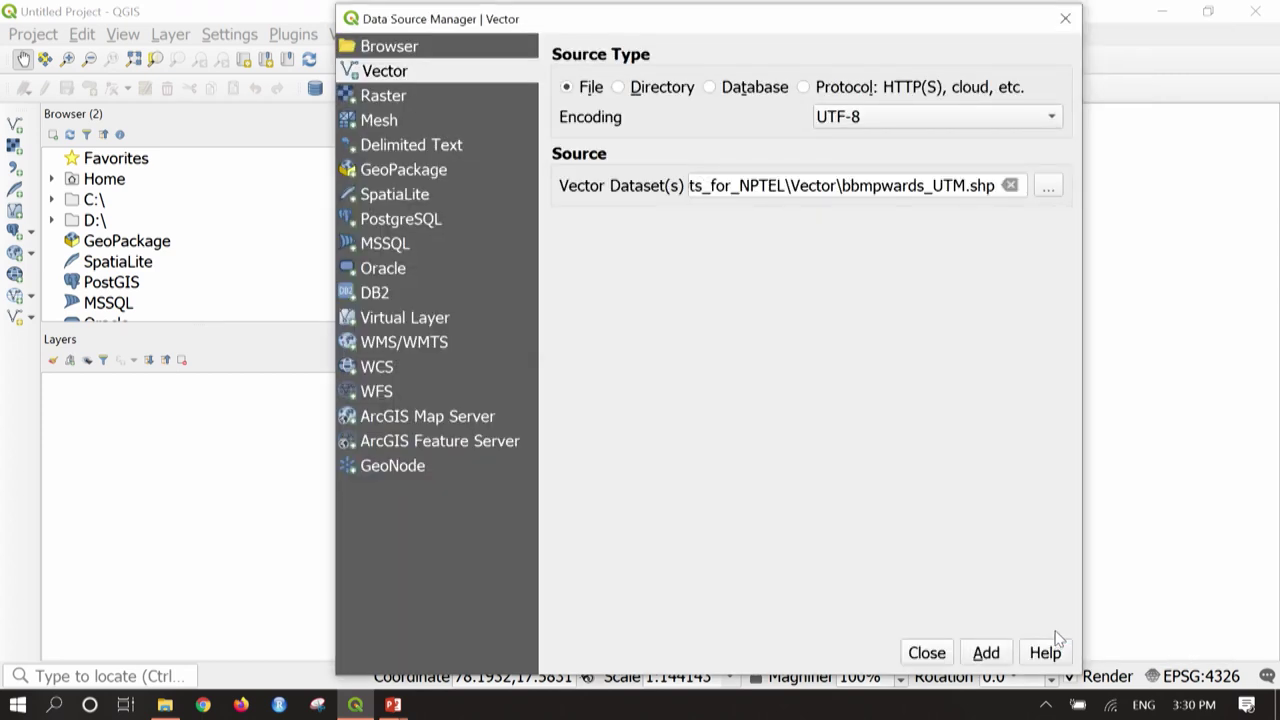
{"action": "left_click", "coordinate": [986, 655]}
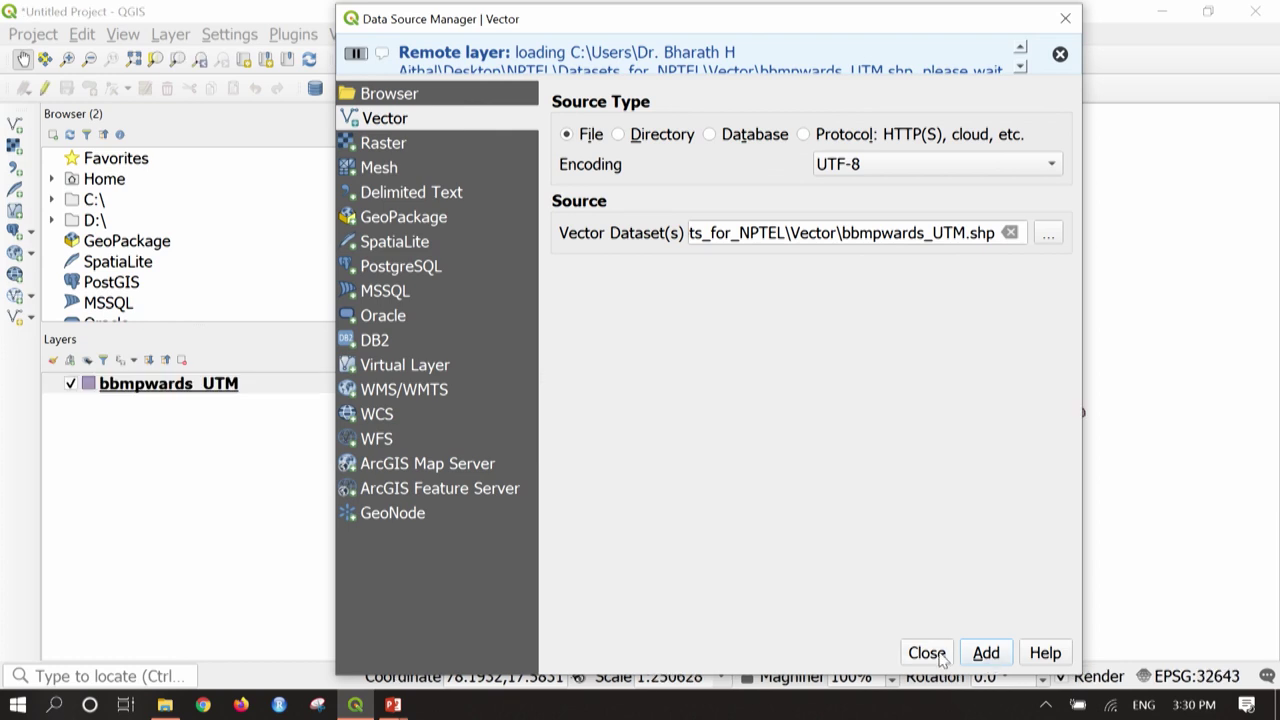
{"action": "left_click", "coordinate": [927, 653]}
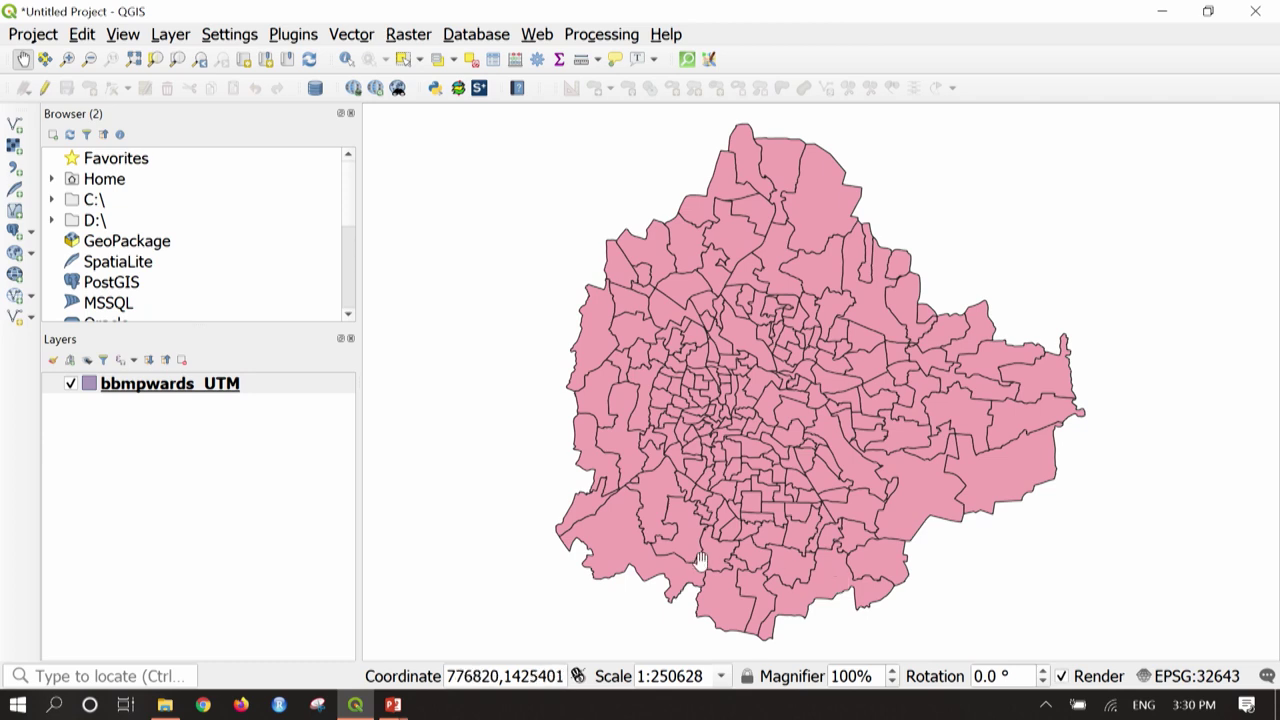
Open the attribute table of the bbmpwards_UTM layer and sort it by OBJECTID in ascending order.
{"action": "left_click", "coordinate": [288, 384]}
{"action": "right_click", "coordinate": [288, 390]}
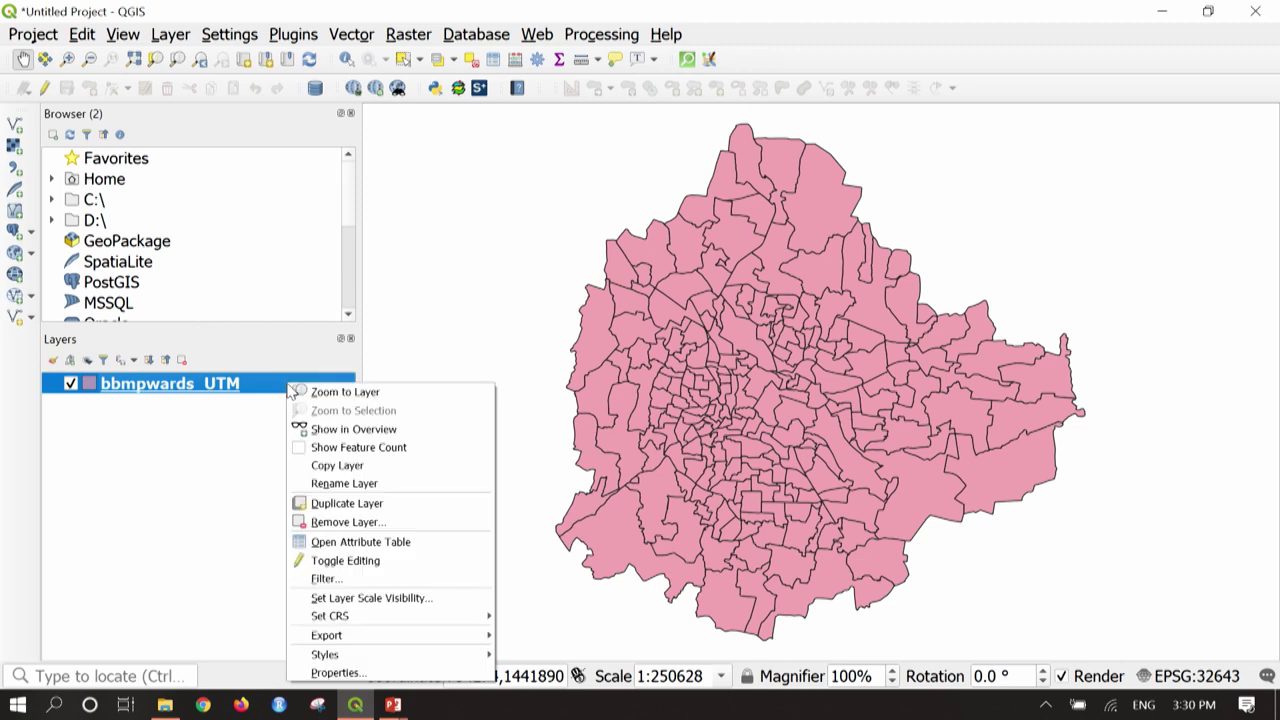
{"action": "left_click", "coordinate": [420, 545]}
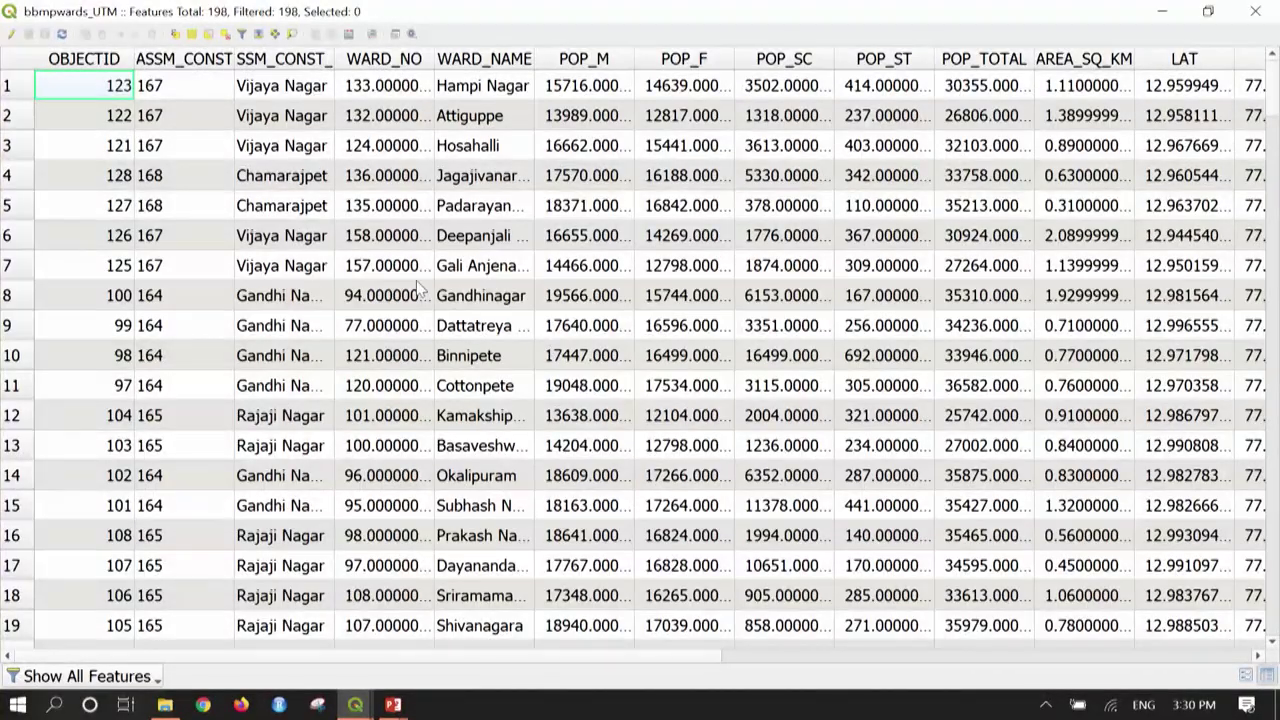
{"action": "left_click", "coordinate": [84, 59]}
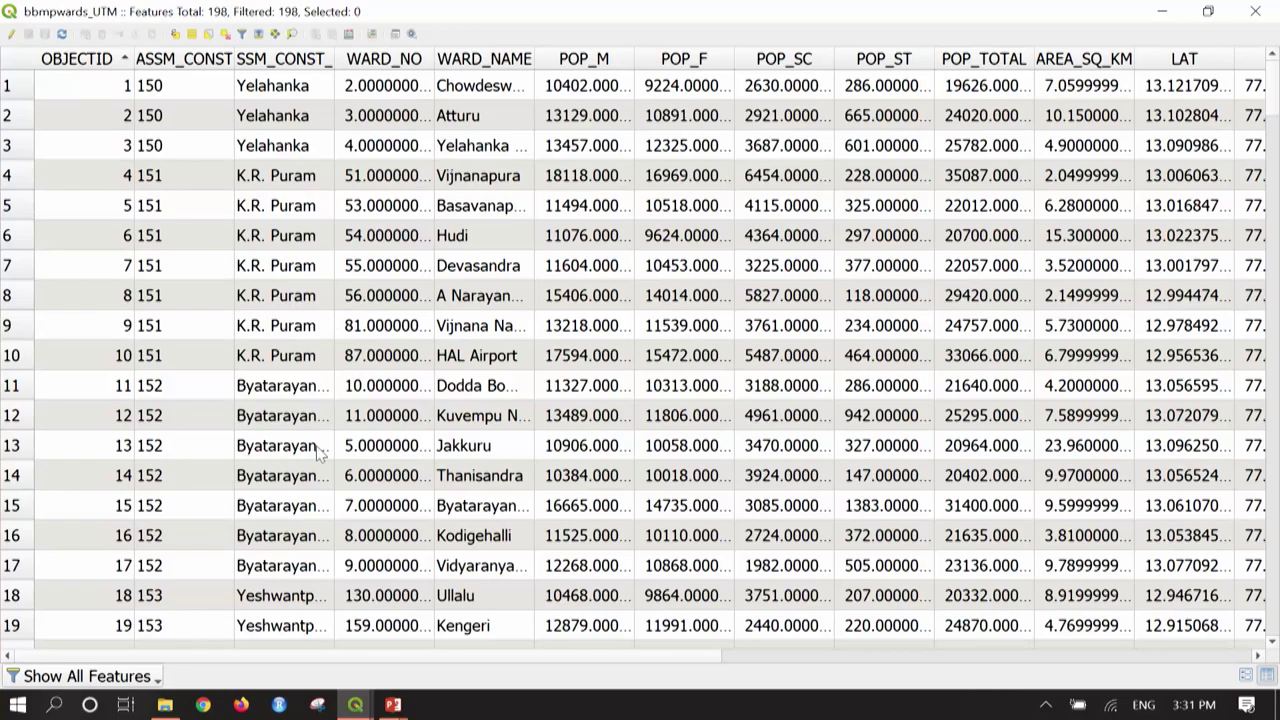
{"action": "left_click_drag", "start_coordinate": [585, 657], "coordinate": [562, 638]}
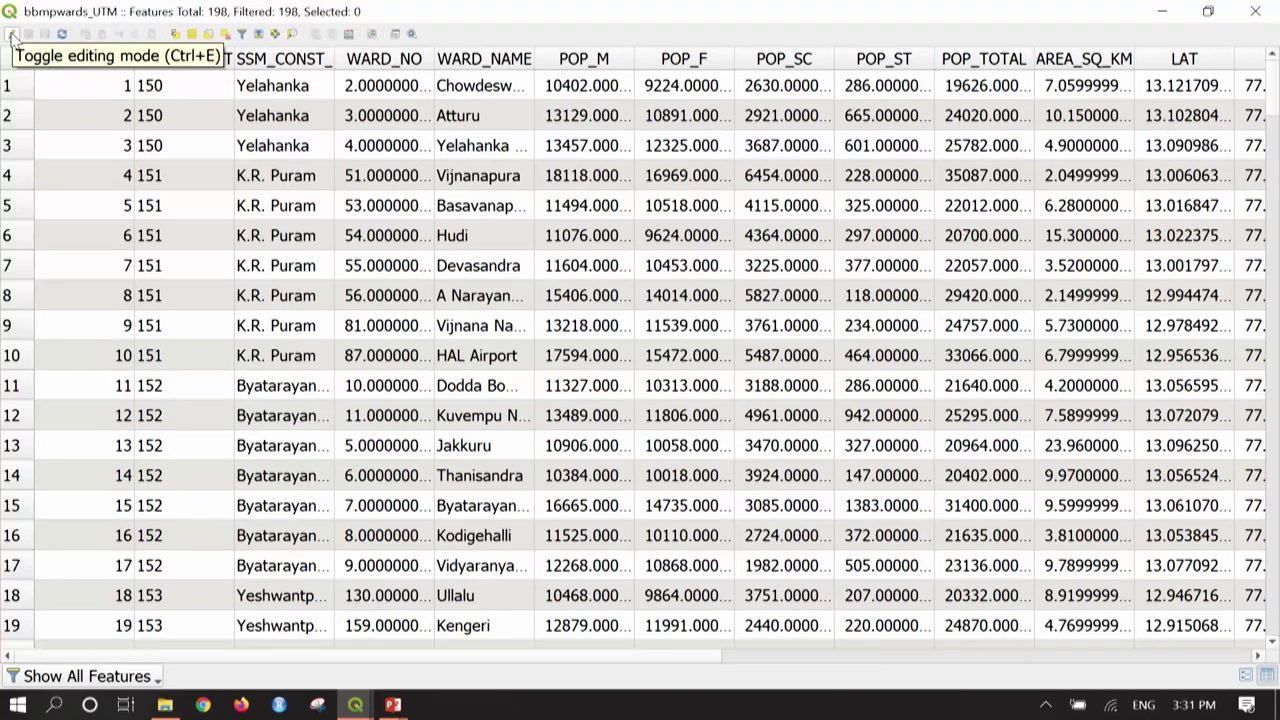
Enable editing and use the Field Calculator to create a whole number field named Dissolve with the expression 111.
{"action": "left_click", "coordinate": [12, 35]}
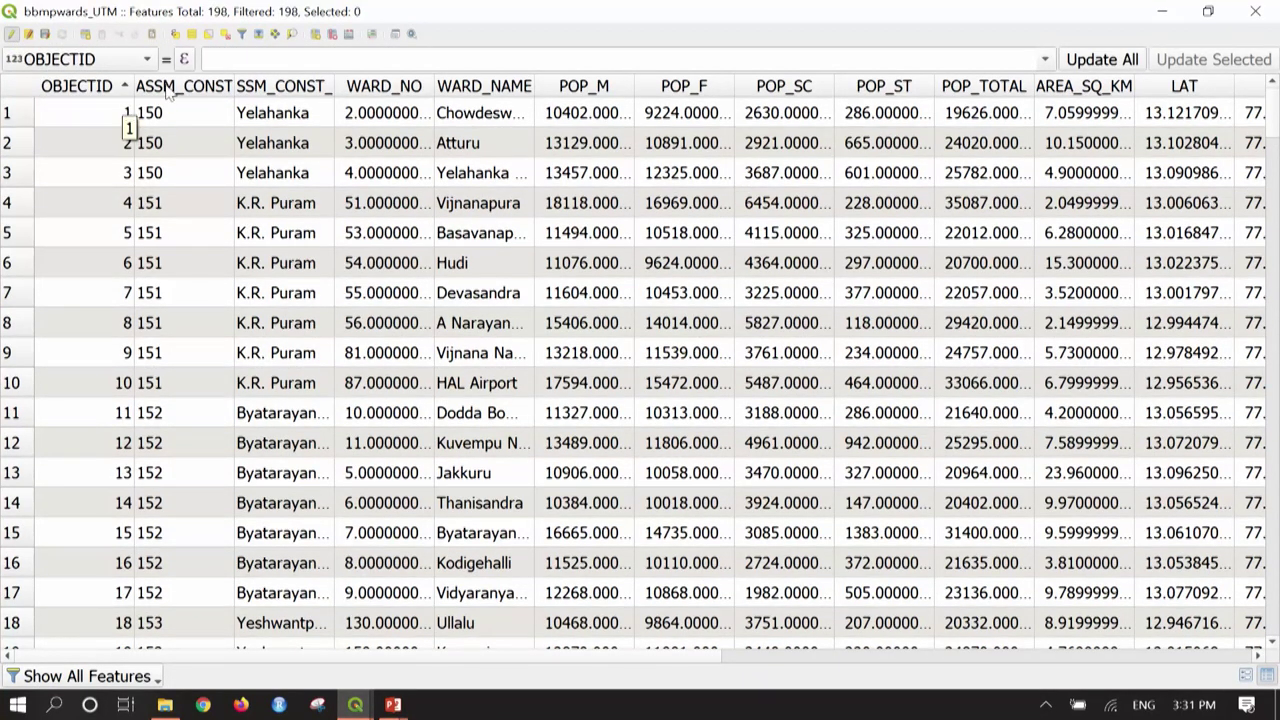
{"action": "left_click", "coordinate": [348, 38]}
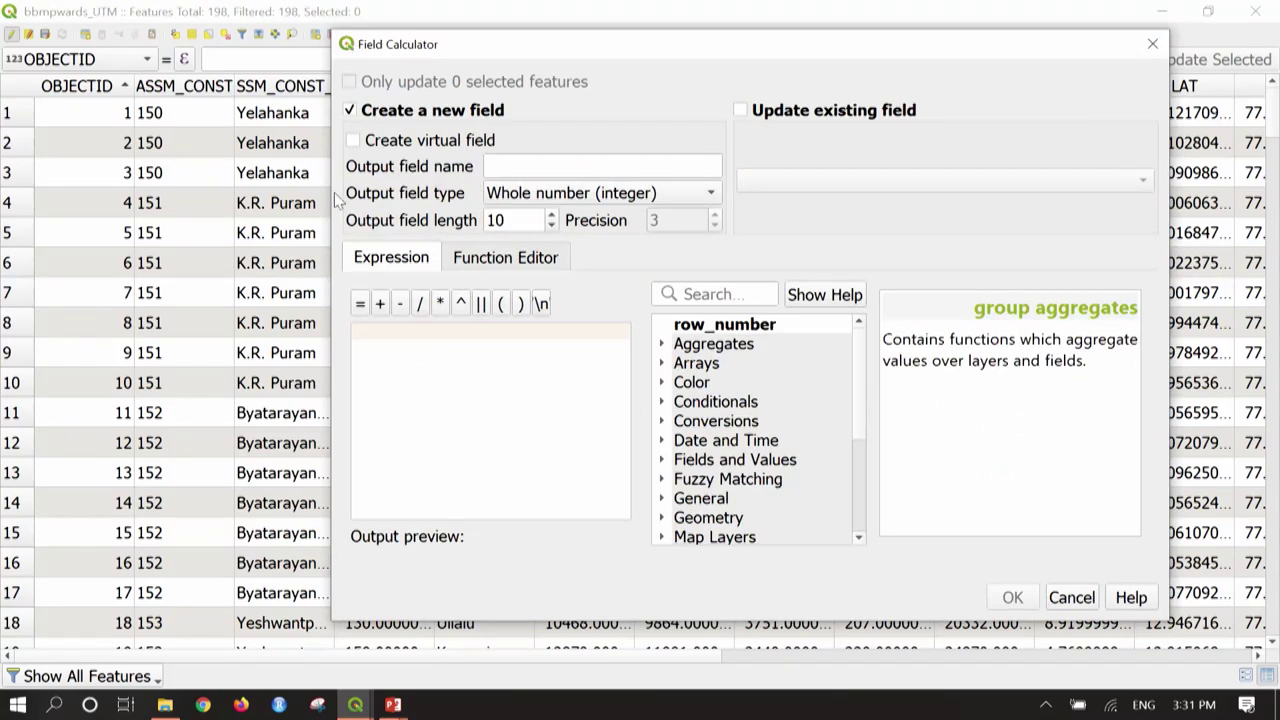
{"action": "left_click", "coordinate": [559, 168]}
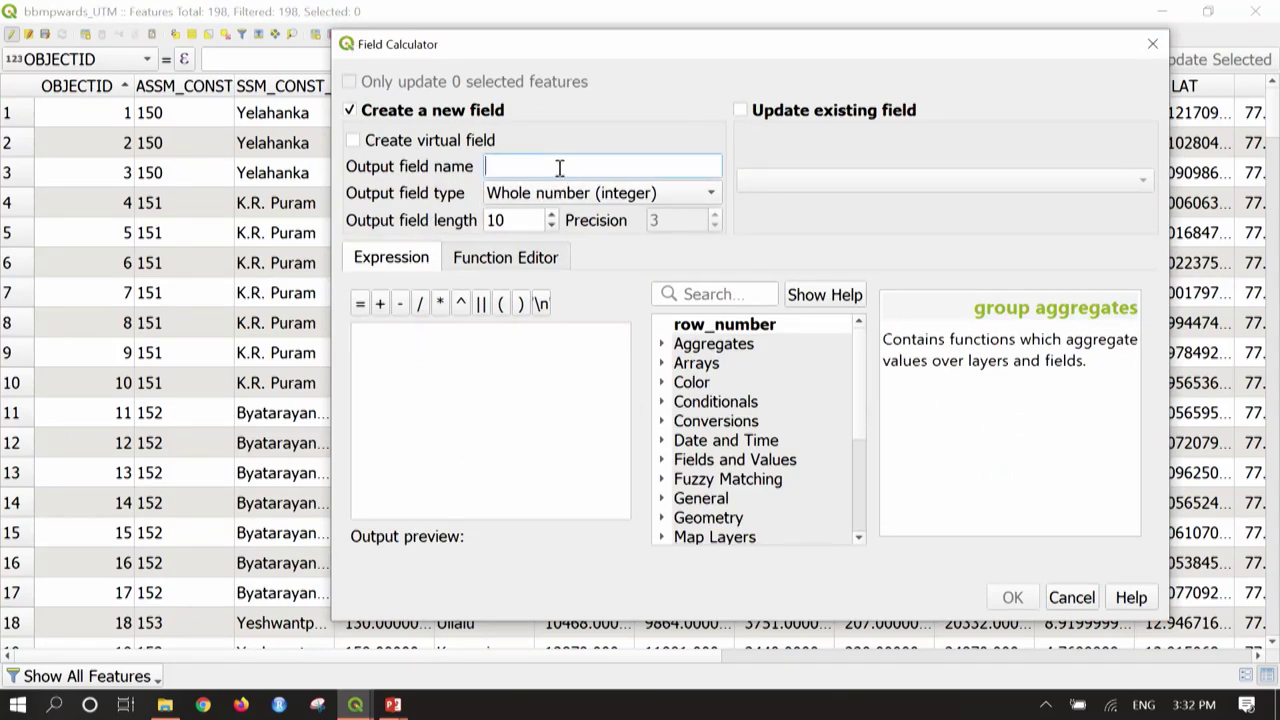
{"action": "type", "text": "Dissolve"}
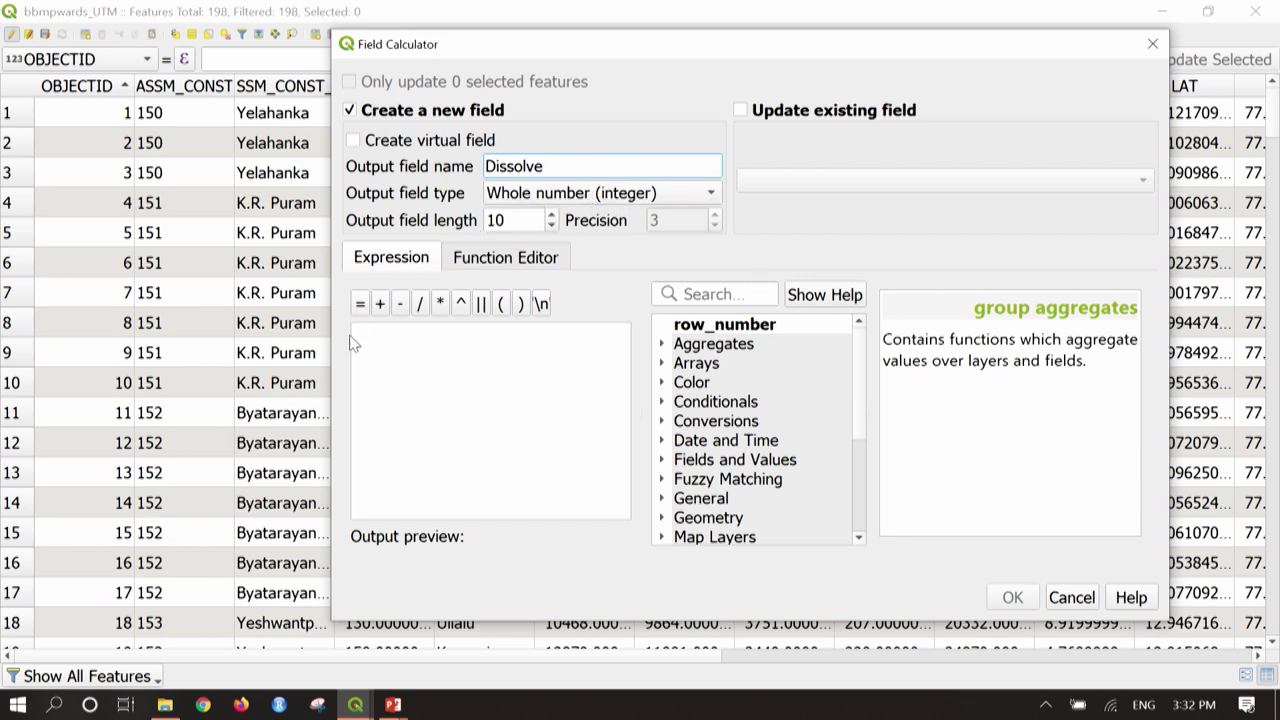
{"action": "left_click", "coordinate": [405, 345]}
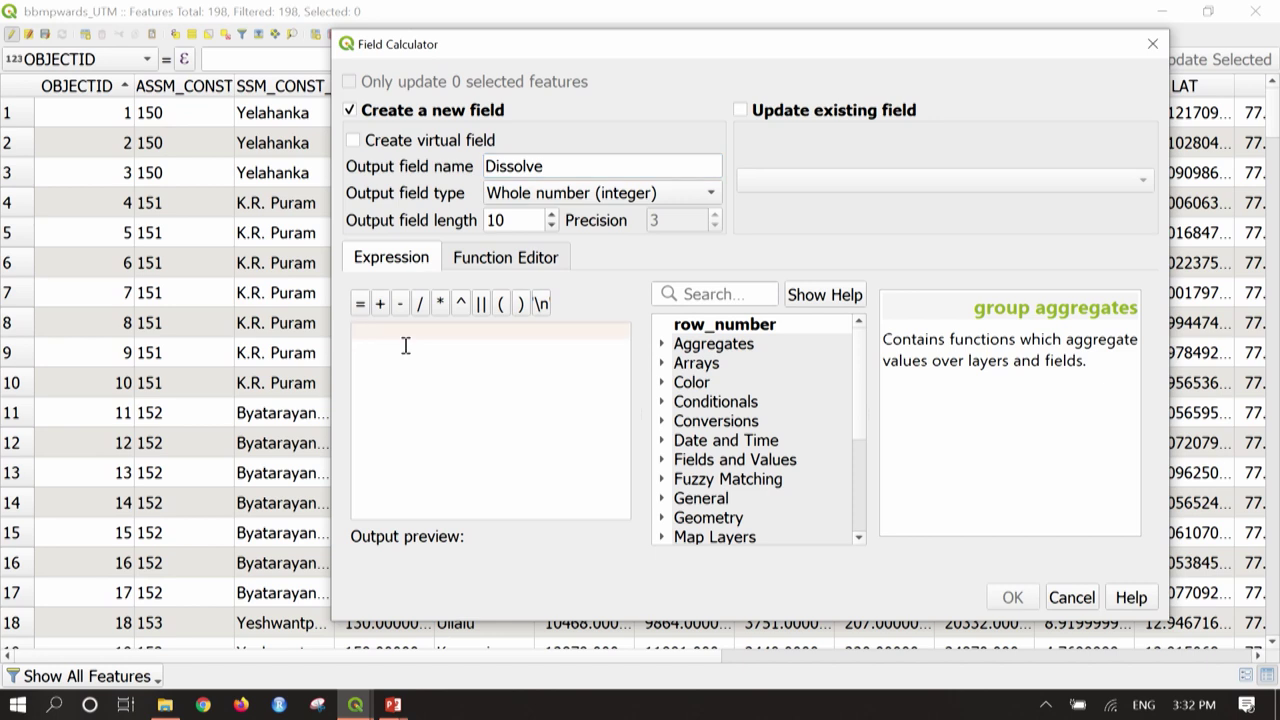
{"action": "type", "text": "111"}
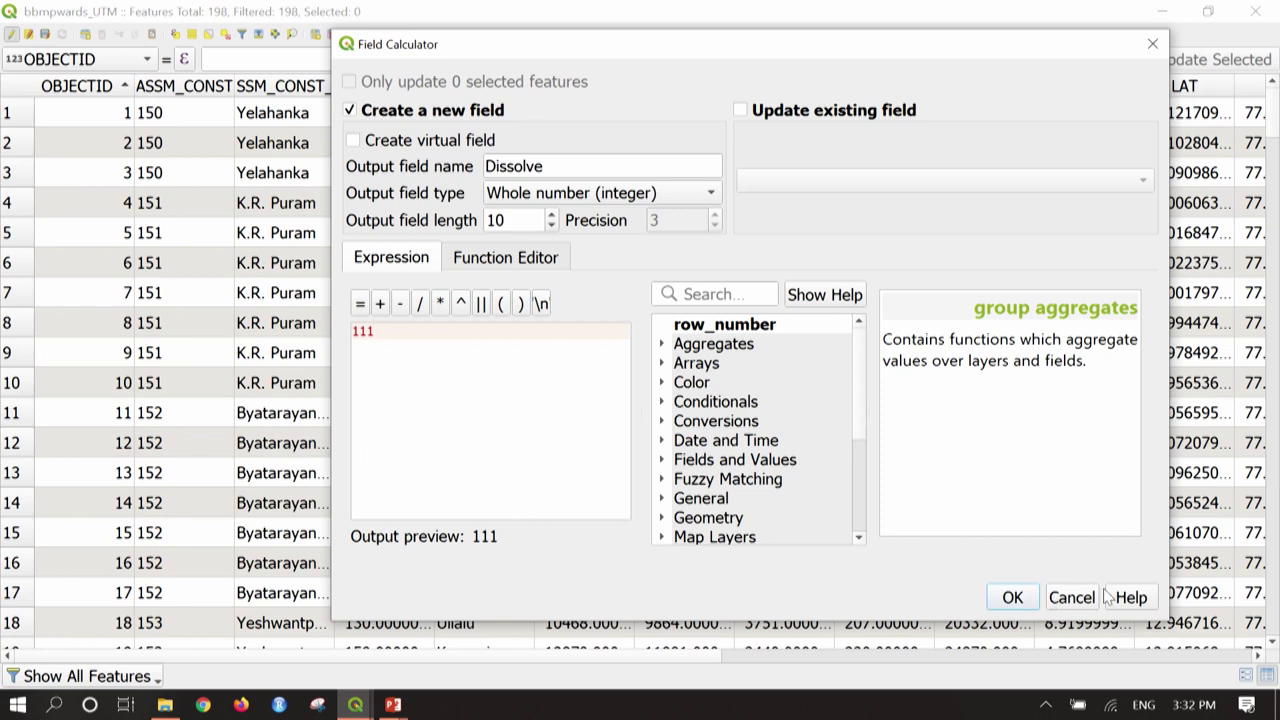
{"action": "left_click", "coordinate": [1010, 598]}
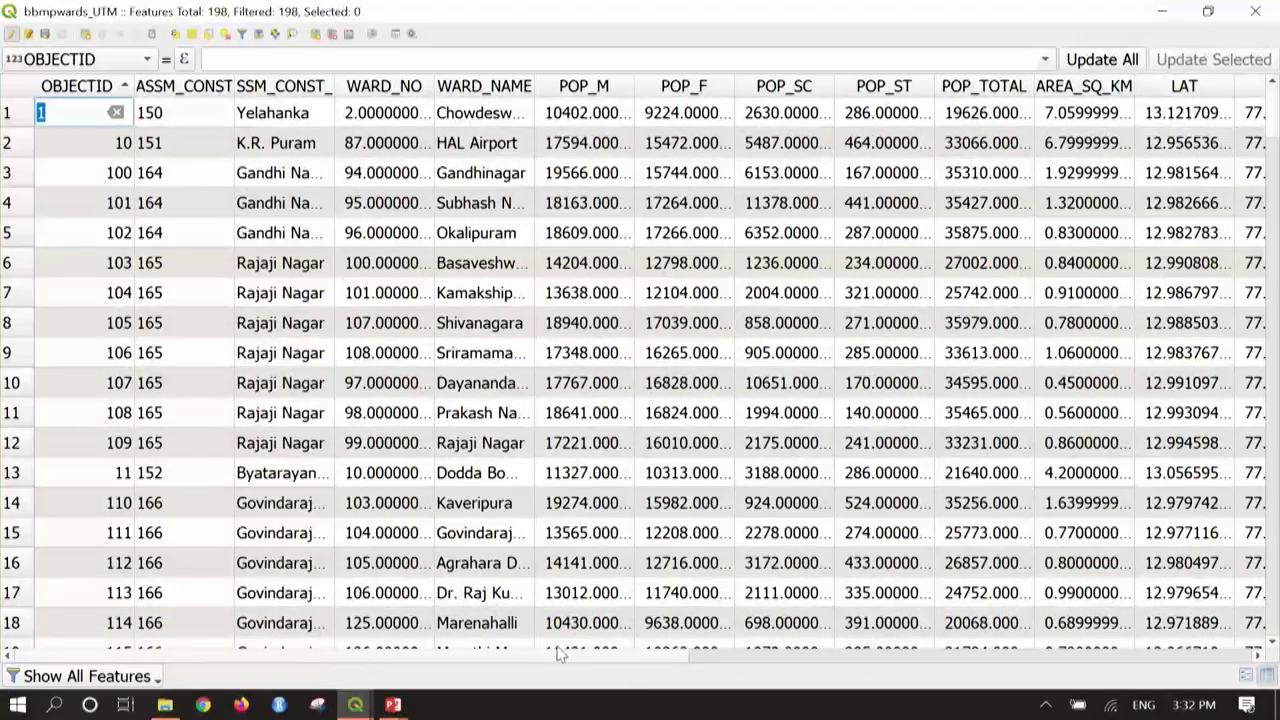
Check the Dissolve column, then end the editing session with the changes saved and close the attribute table.
{"action": "left_click_drag", "start_coordinate": [543, 655], "coordinate": [1248, 648]}
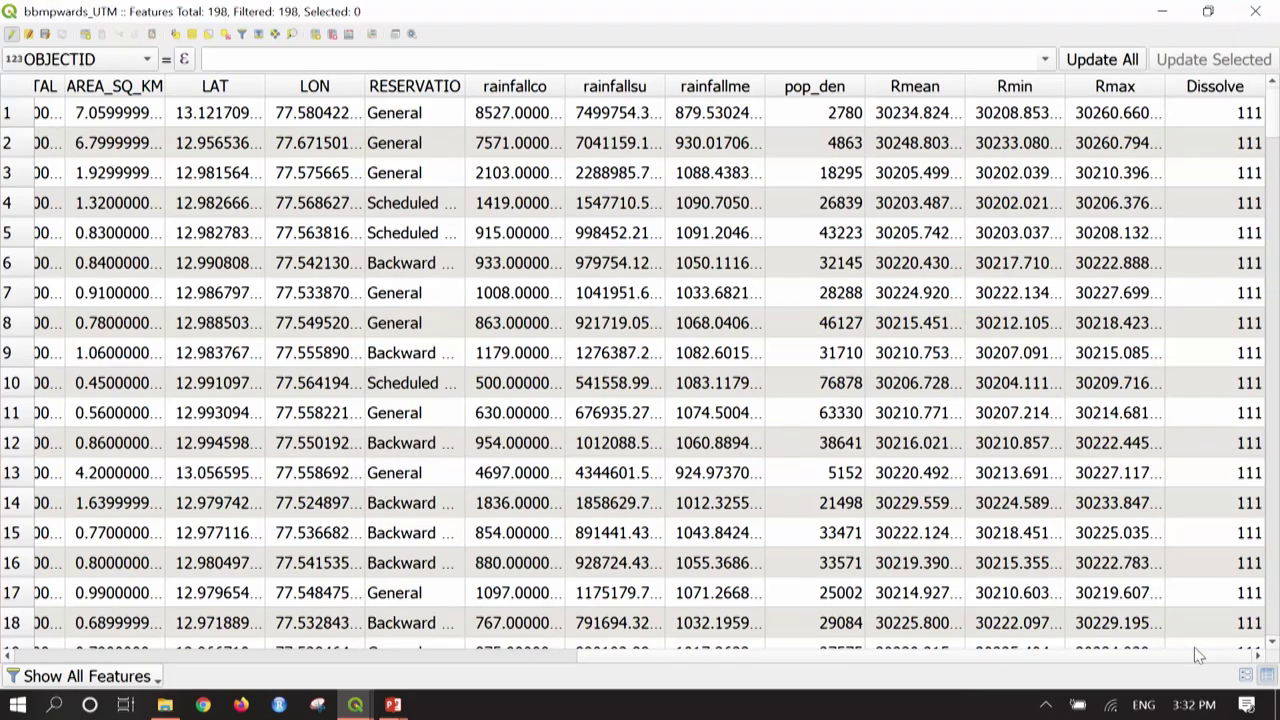
{"action": "scroll", "coordinate": [1200, 590], "scroll_direction": "down", "scroll_amount": 4}
{"action": "scroll", "coordinate": [1205, 583], "scroll_direction": "down", "scroll_amount": 3}
{"action": "scroll", "coordinate": [1205, 580], "scroll_direction": "up", "scroll_amount": 7}
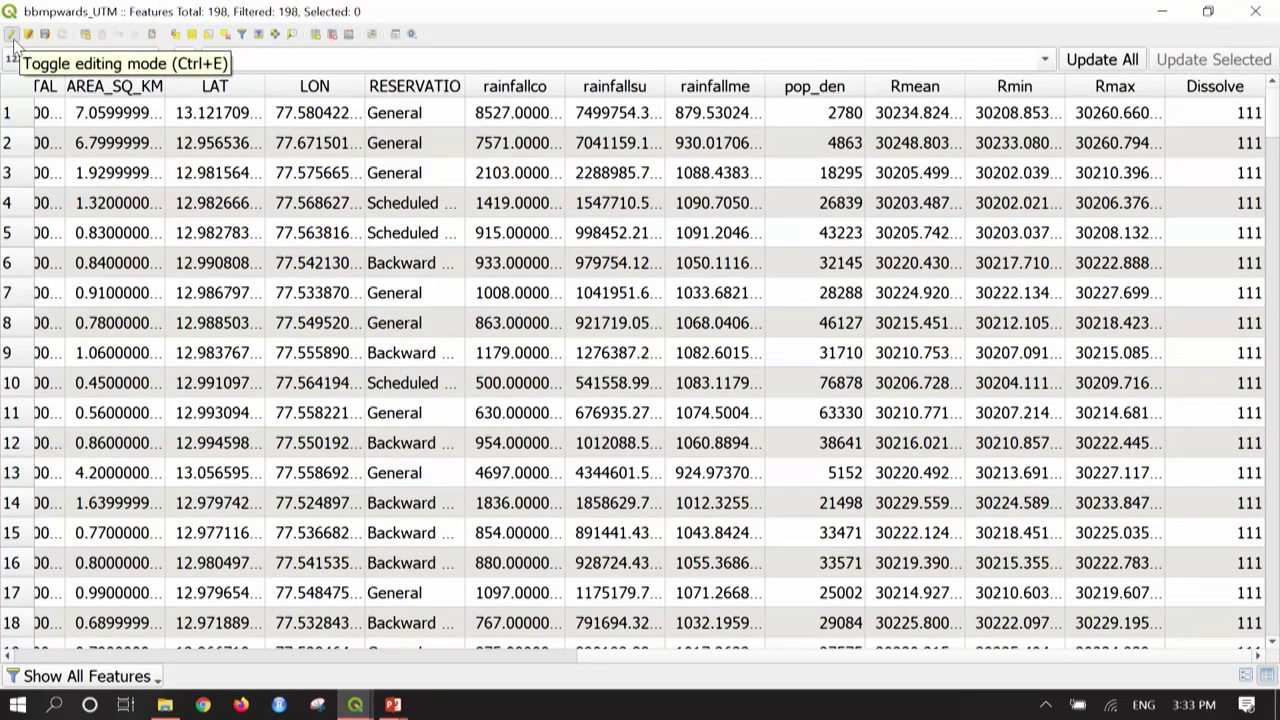
{"action": "left_click", "coordinate": [12, 36]}
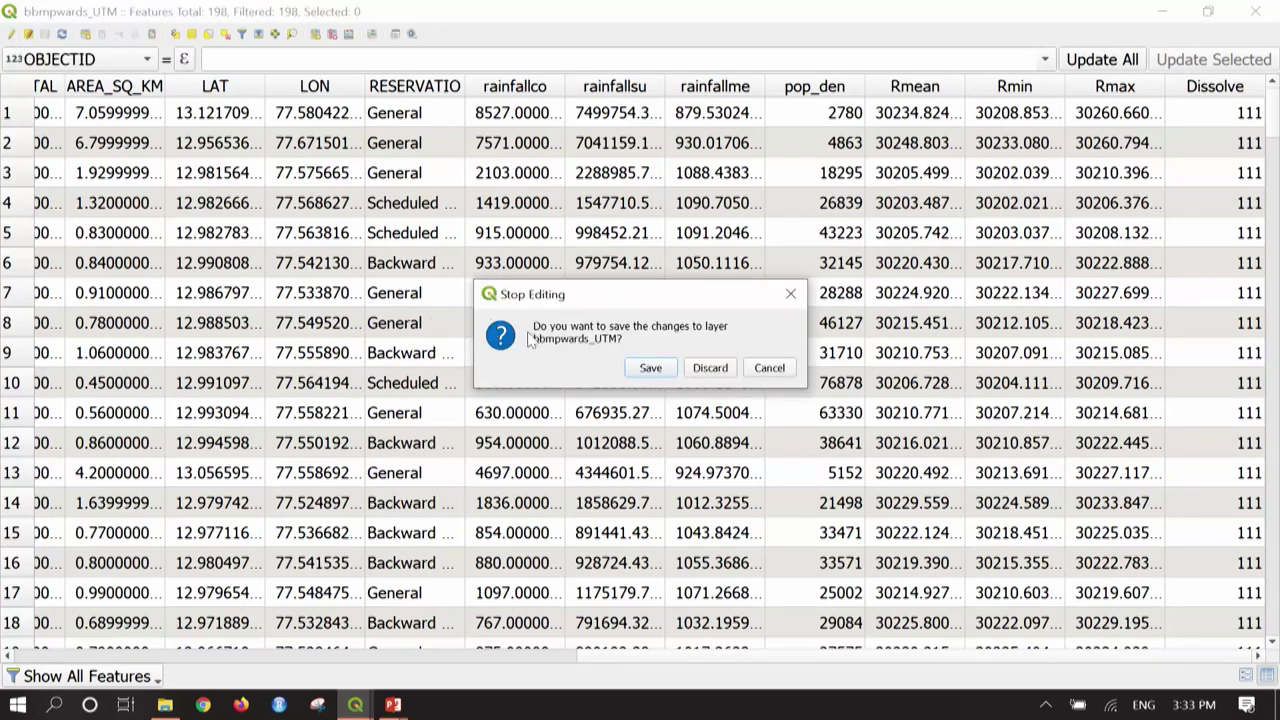
{"action": "left_click", "coordinate": [650, 368]}
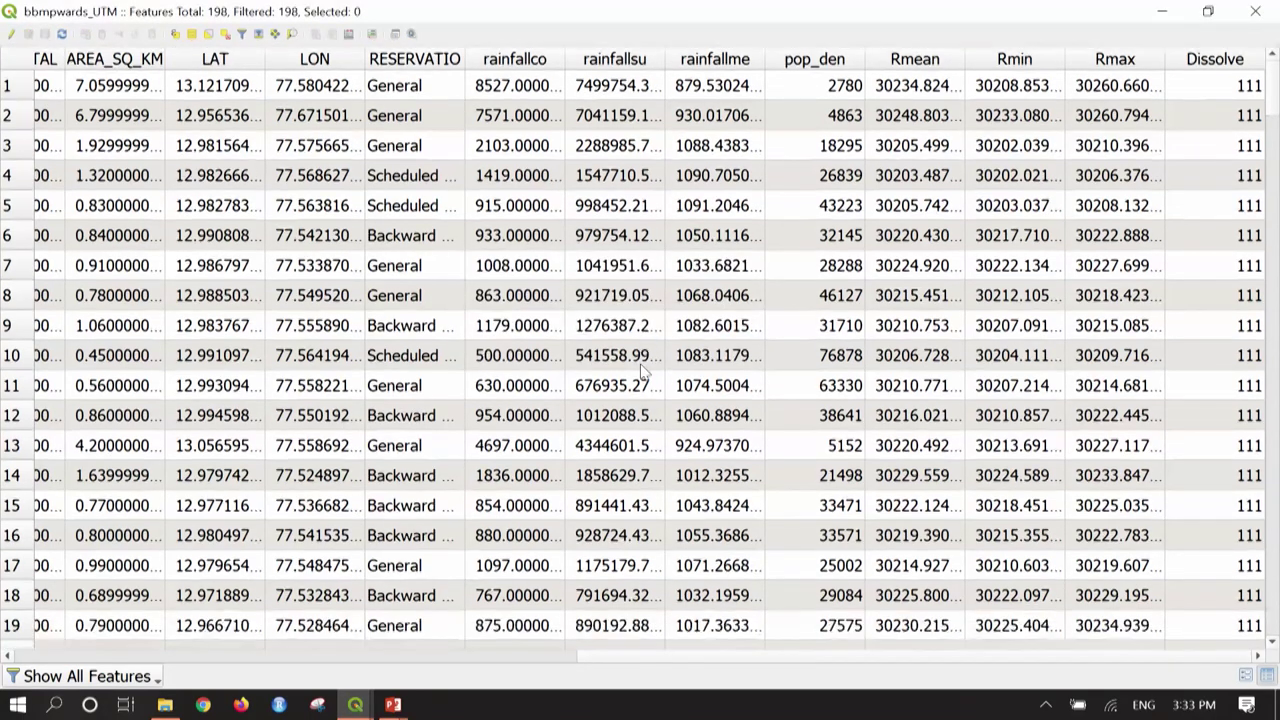
{"action": "left_click", "coordinate": [1256, 11]}
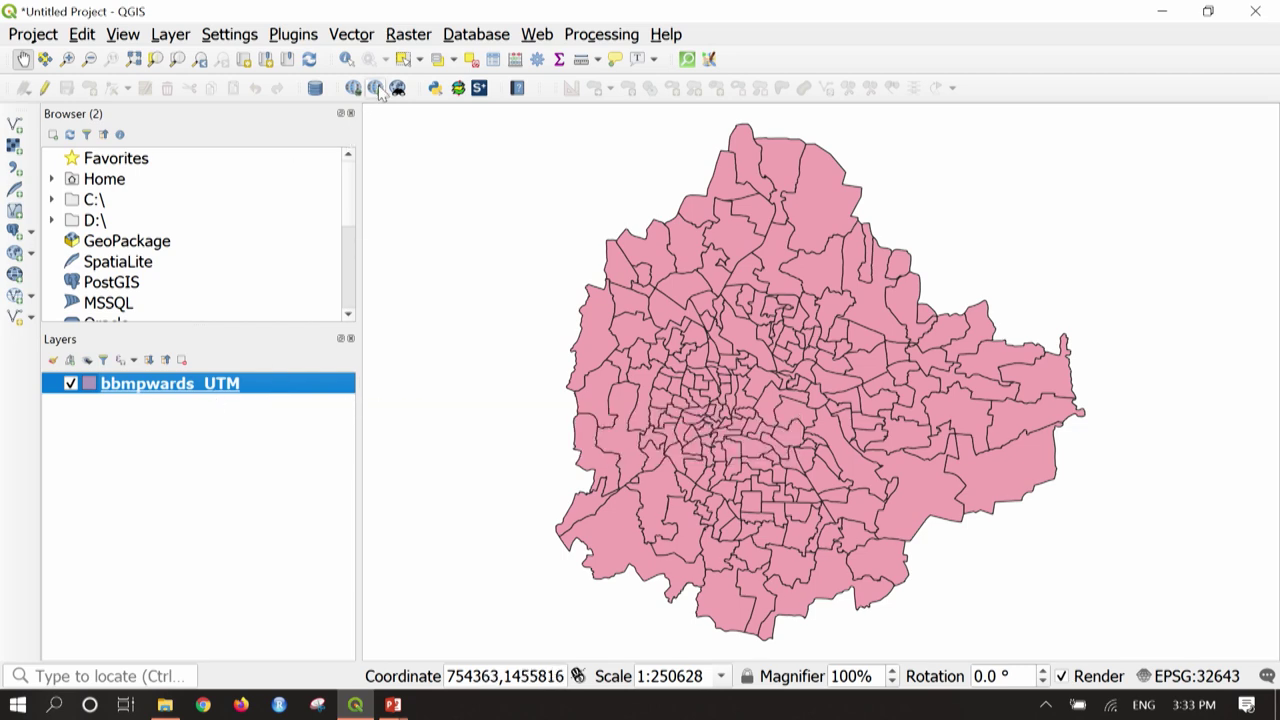
Start the Dissolve geoprocessing tool on the bbmpwards_UTM layer and choose Dissolve as the dissolve field.
{"action": "left_click", "coordinate": [359, 37]}
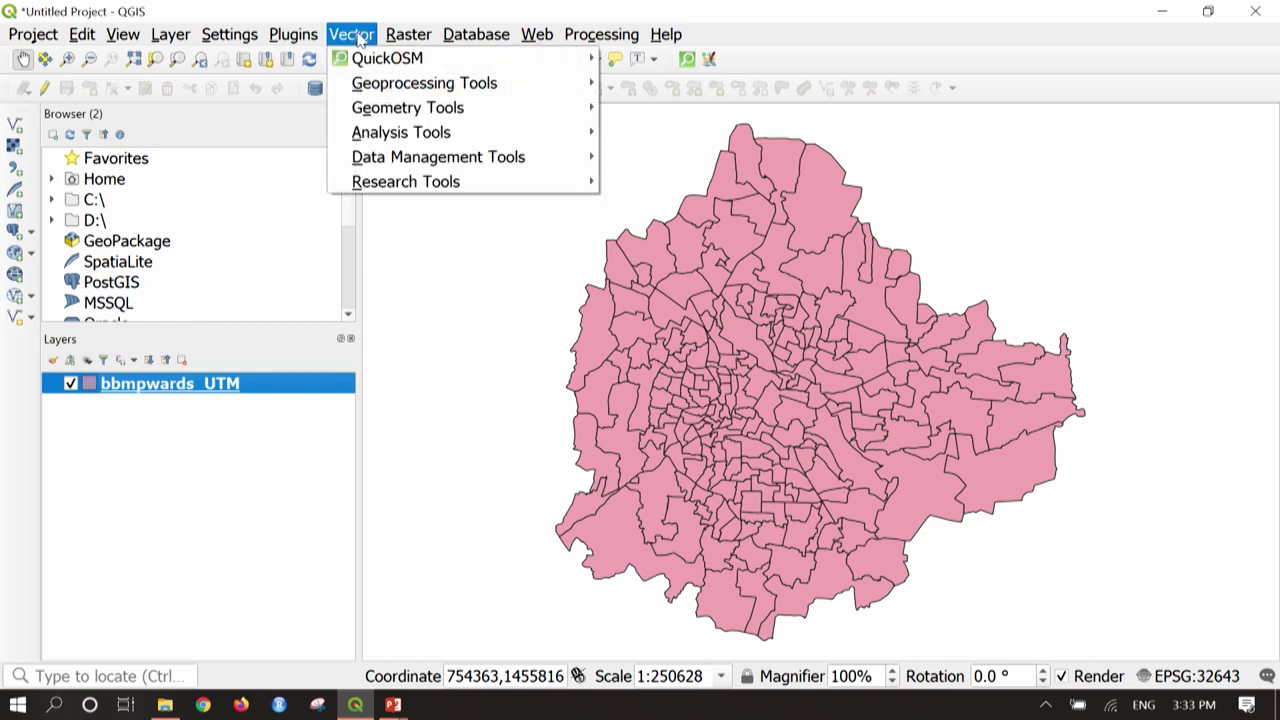
{"action": "mouse_move", "coordinate": [400, 110]}
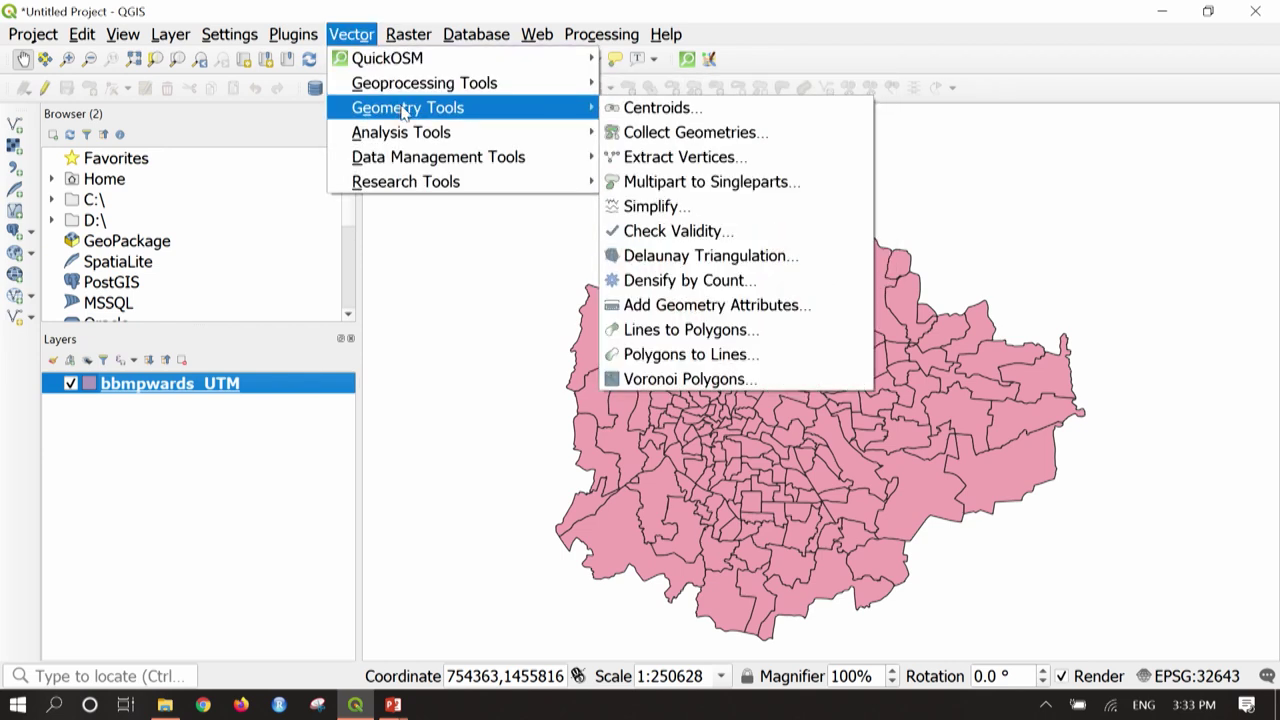
{"action": "mouse_move", "coordinate": [427, 92]}
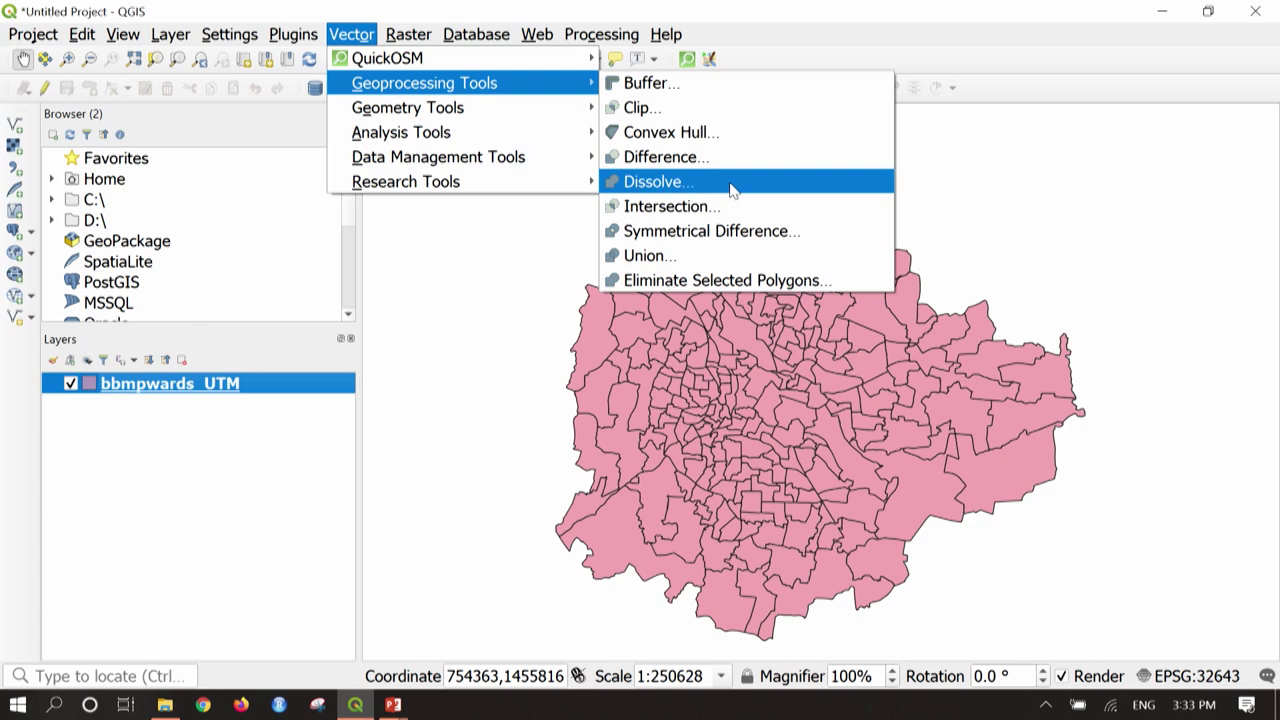
{"action": "left_click", "coordinate": [733, 190]}
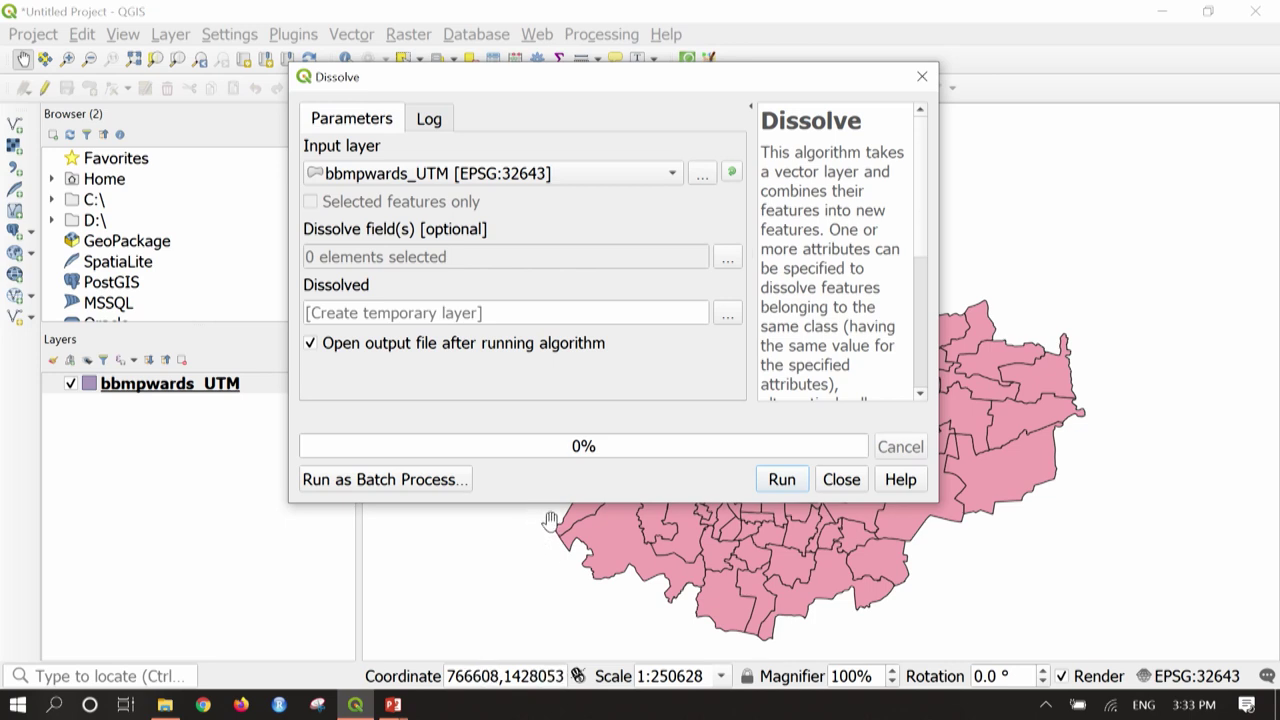
{"action": "left_click_drag", "start_coordinate": [551, 507], "coordinate": [551, 574]}
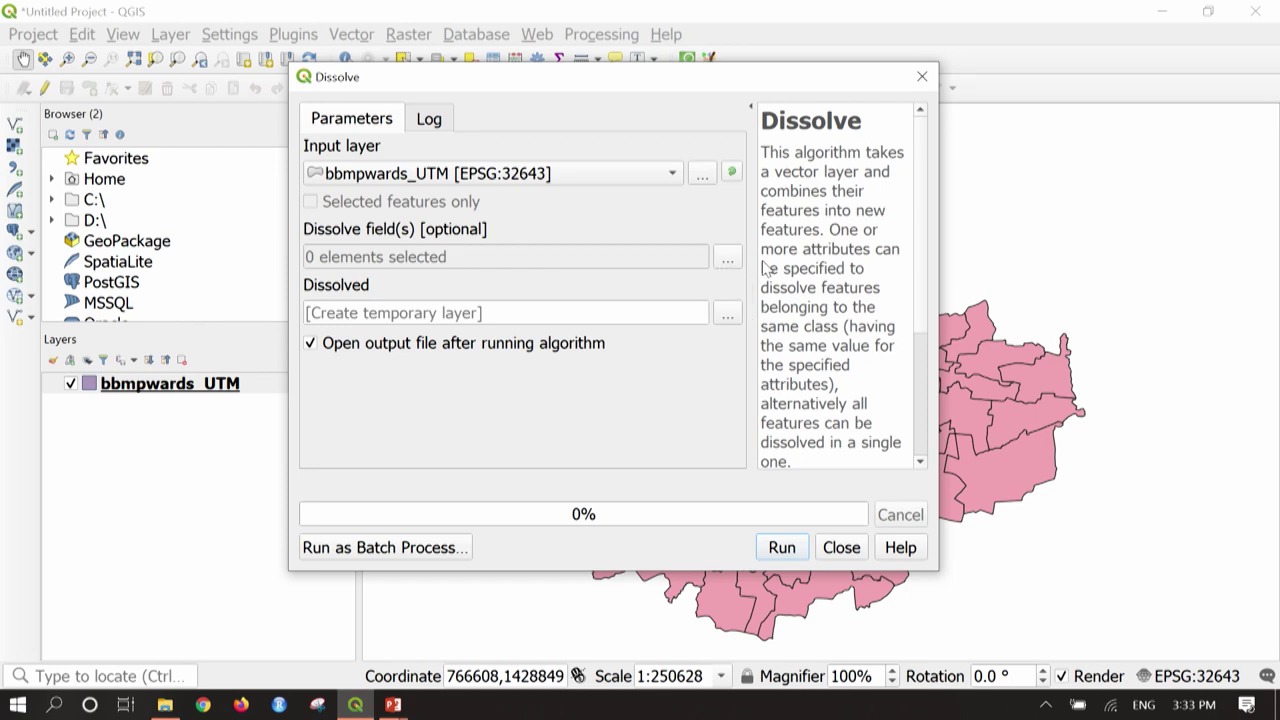
{"action": "left_click", "coordinate": [727, 262]}
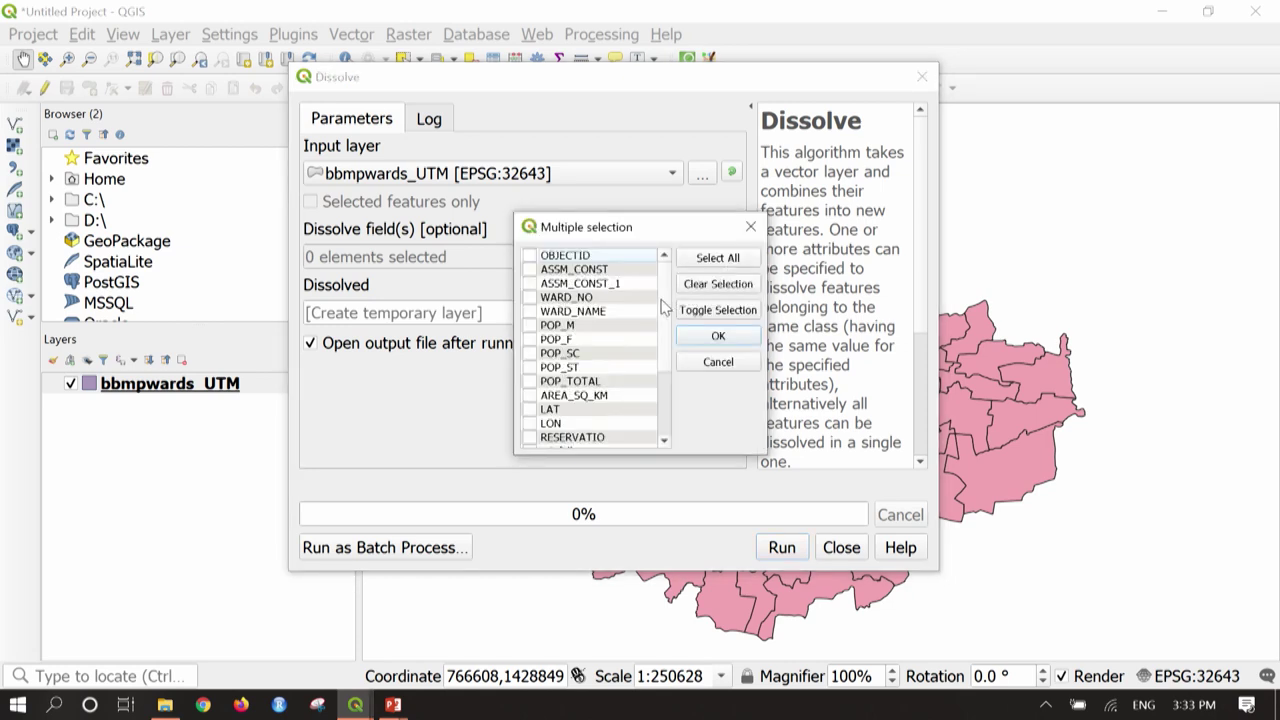
{"action": "left_click_drag", "start_coordinate": [662, 305], "coordinate": [666, 374]}
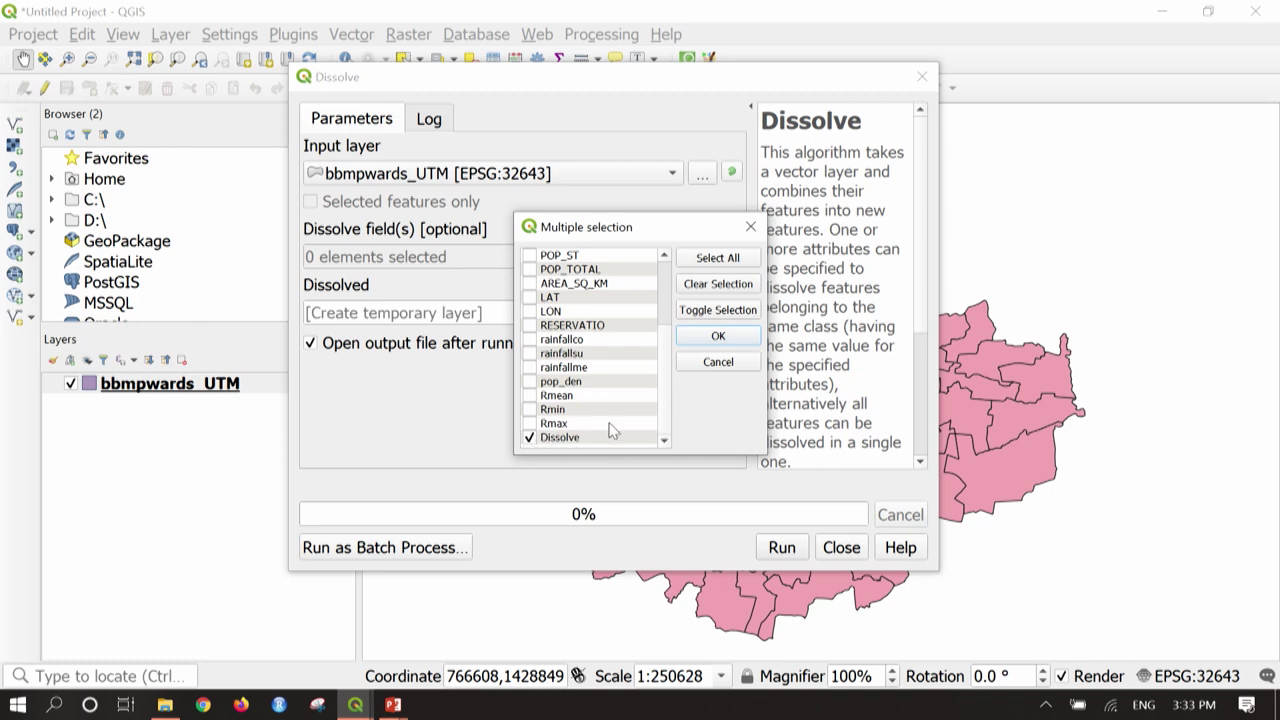
{"action": "left_click", "coordinate": [716, 337]}
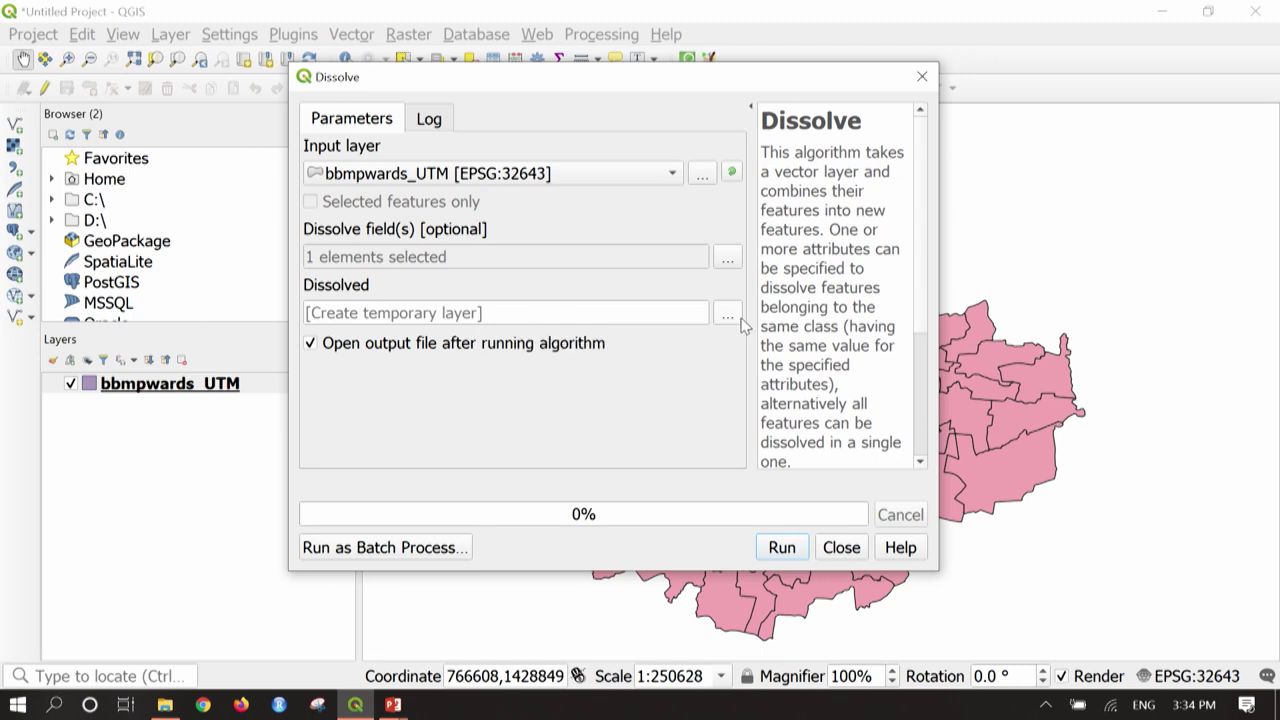
Set the dissolved output to be saved as a shapefile named bbmp_dissolve in the Output folder of Datasets_for_NPTEL.
{"action": "left_click", "coordinate": [727, 318]}
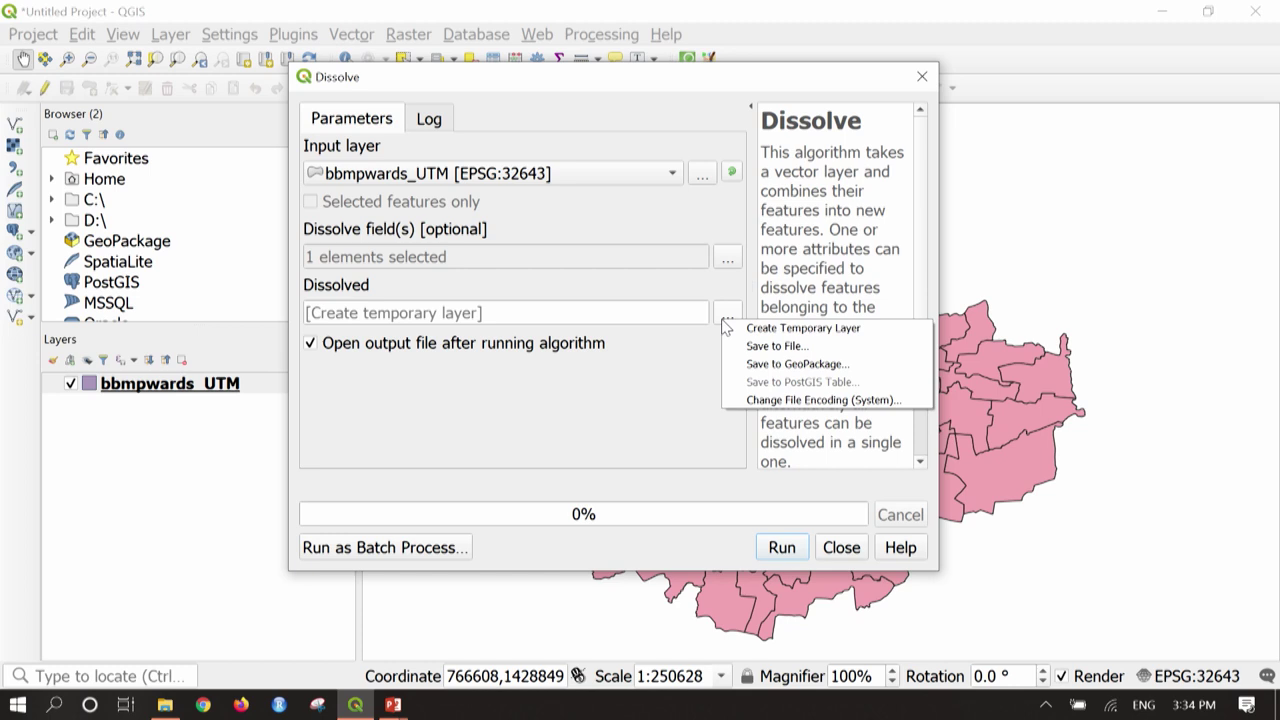
{"action": "left_click", "coordinate": [752, 348]}
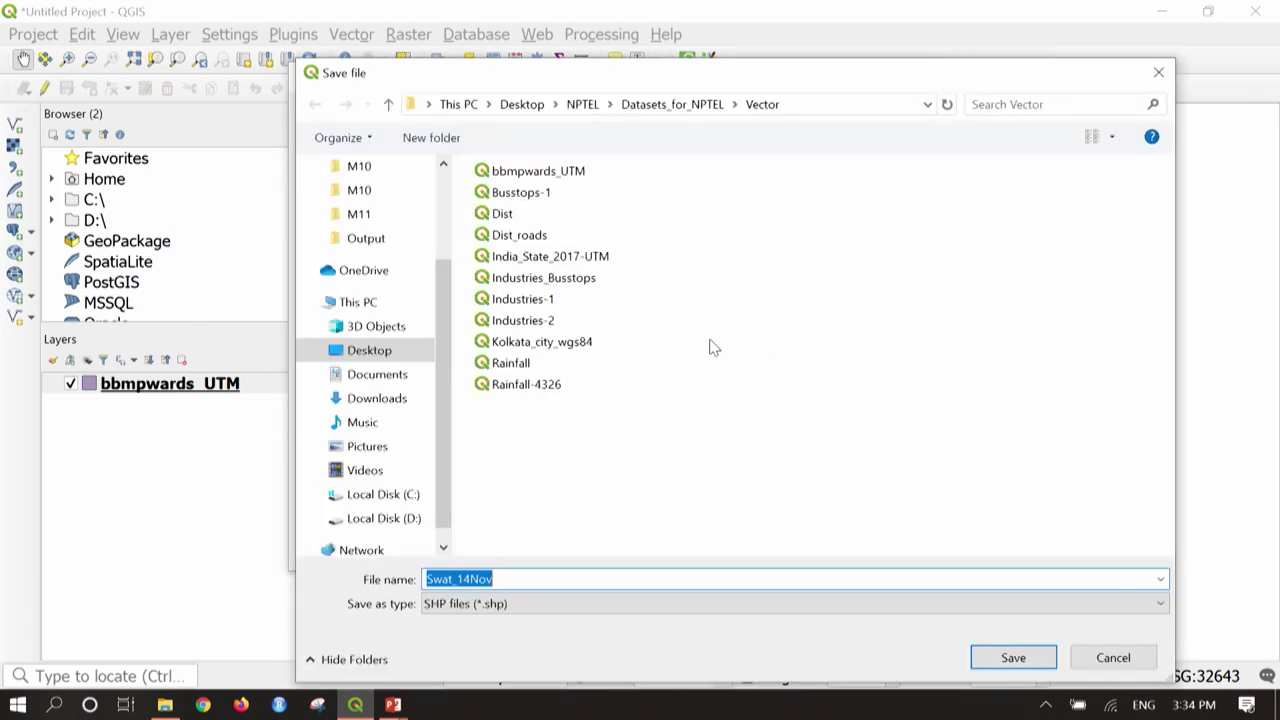
{"action": "left_click", "coordinate": [389, 104]}
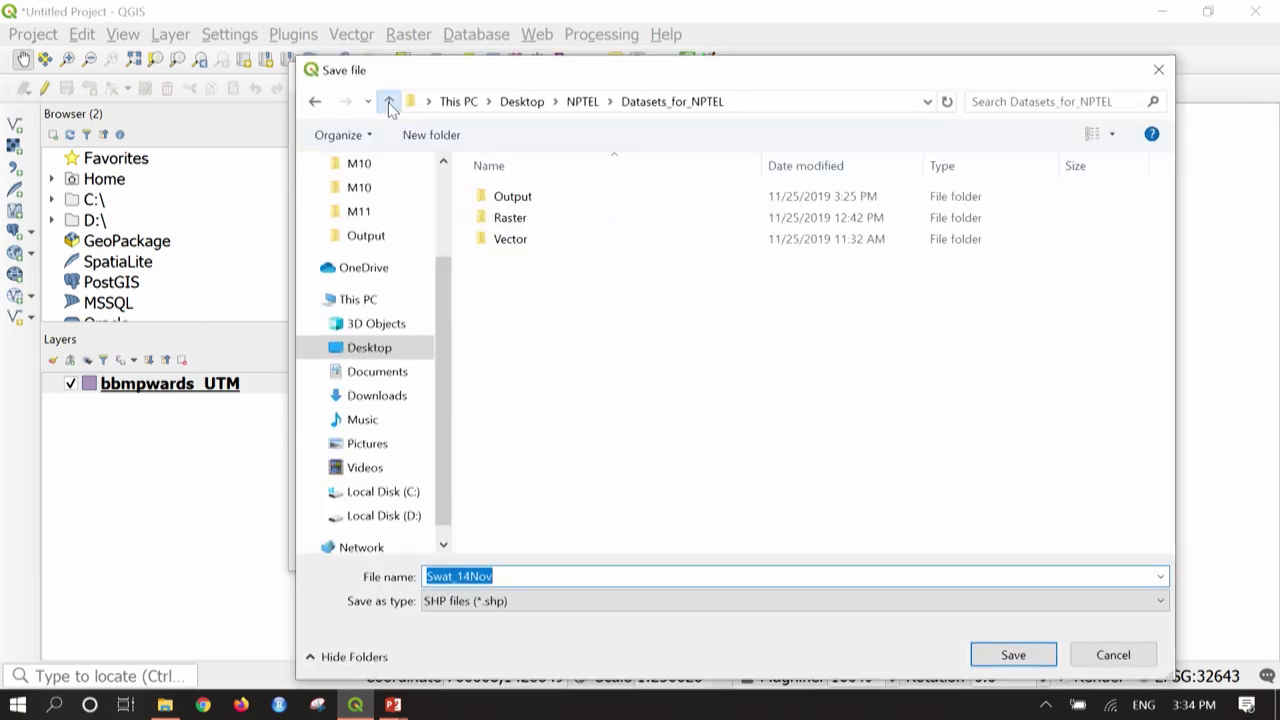
{"action": "double_click", "coordinate": [535, 205]}
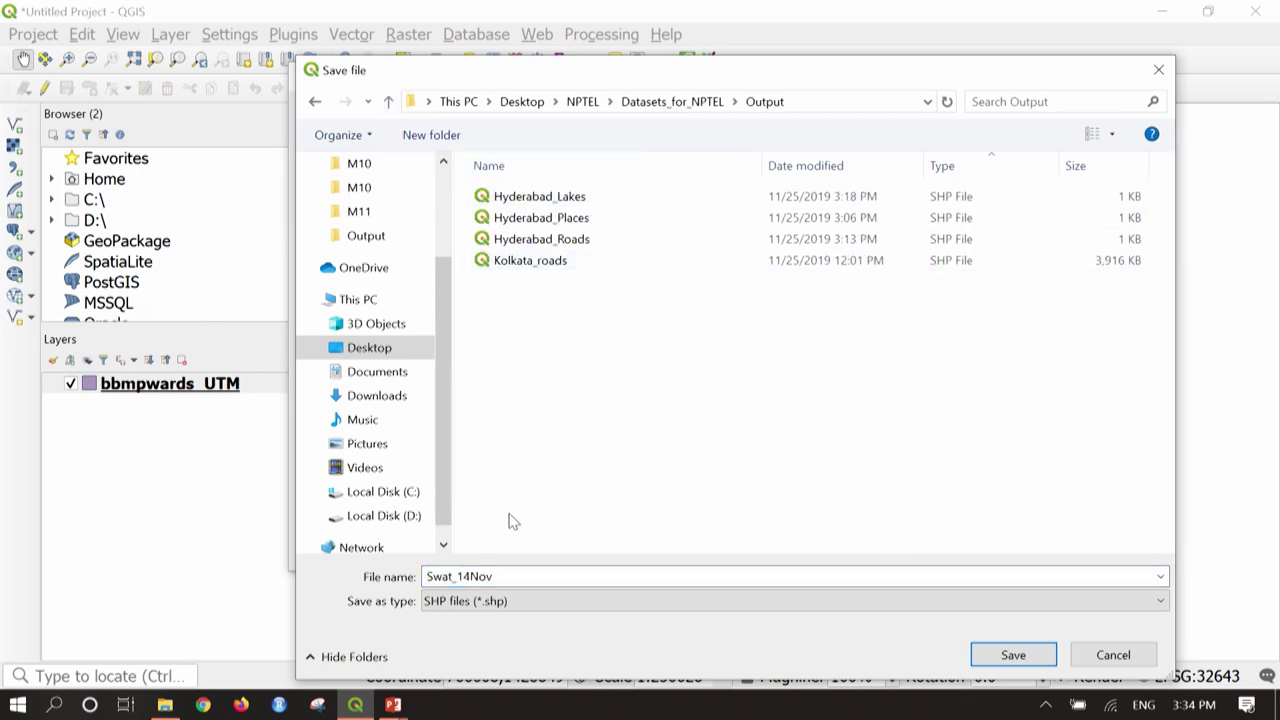
{"action": "double_click", "coordinate": [509, 580]}
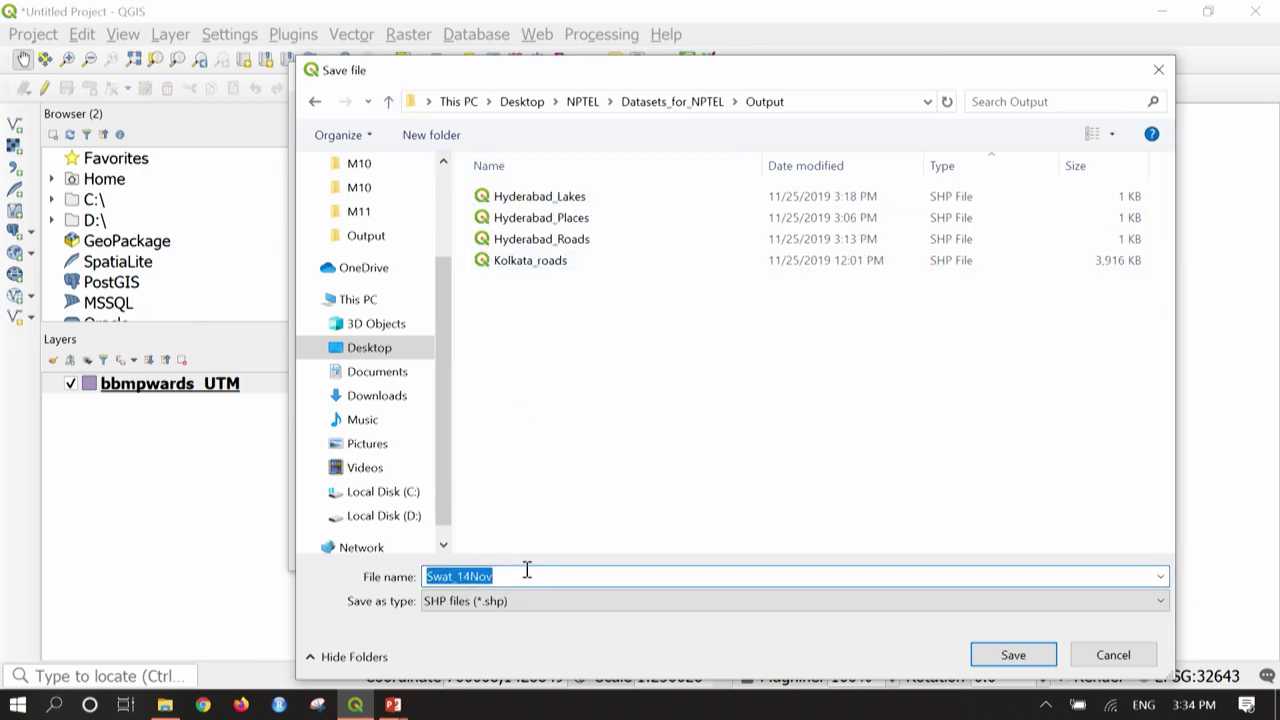
{"action": "type", "text": "bbmp_dissolve"}
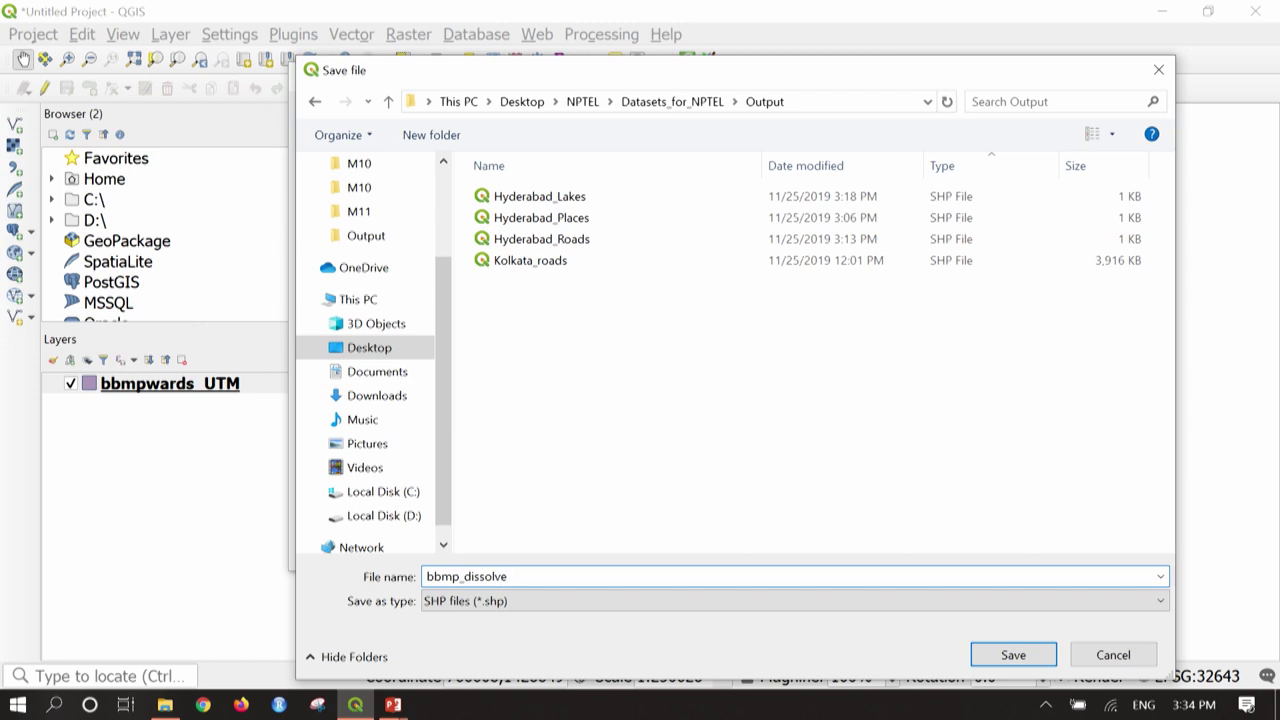
{"action": "left_click", "coordinate": [1013, 655]}
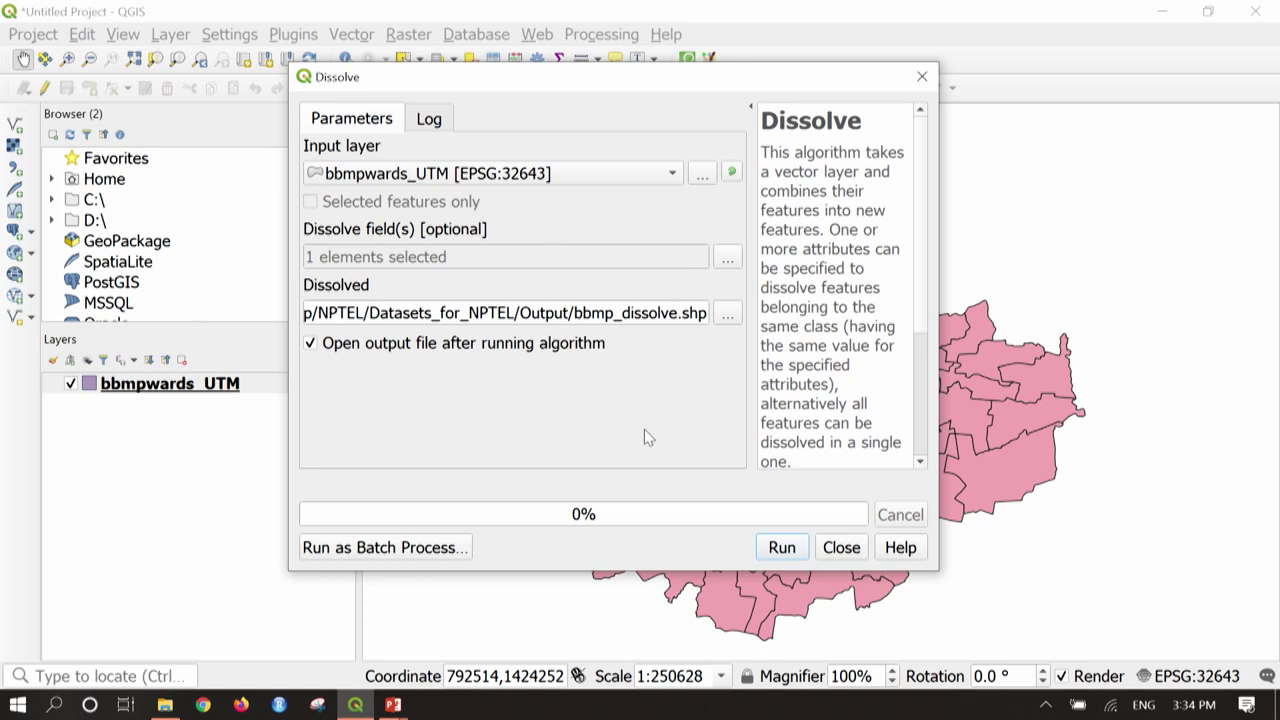
Run the Dissolve tool and compare the Dissolved layer with the original wards by hiding and showing it.
{"action": "left_click", "coordinate": [782, 548]}
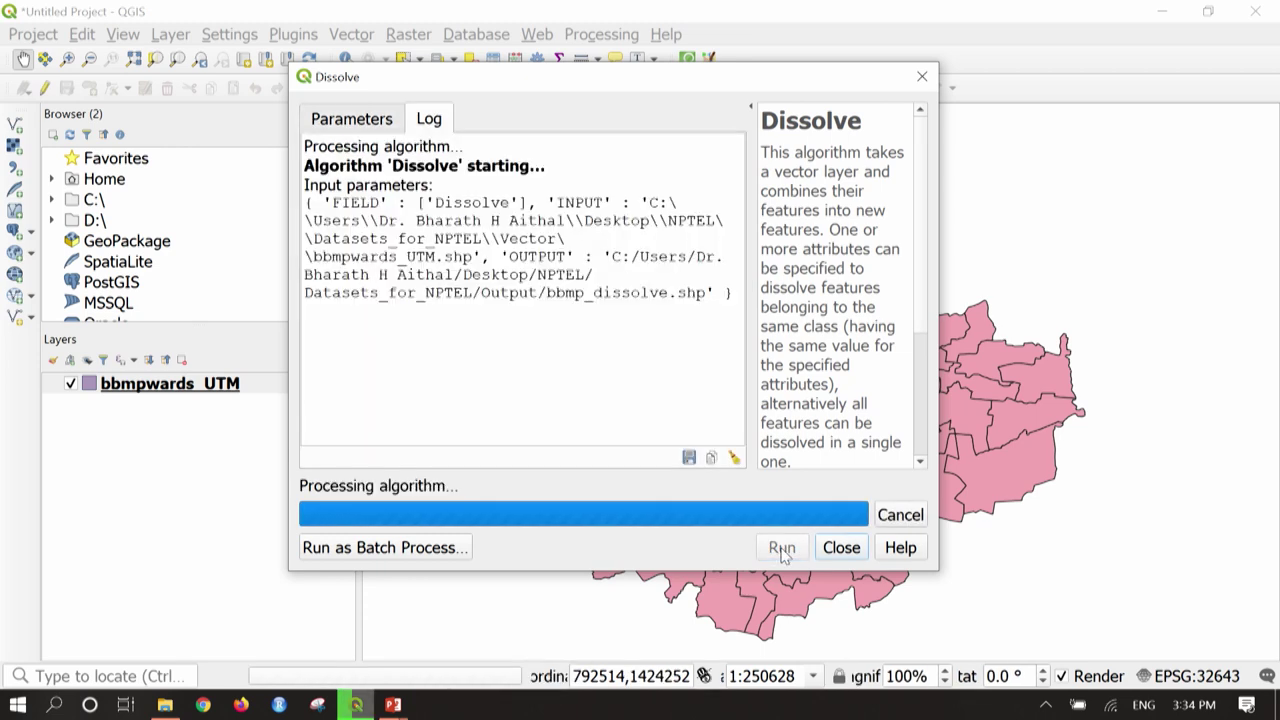
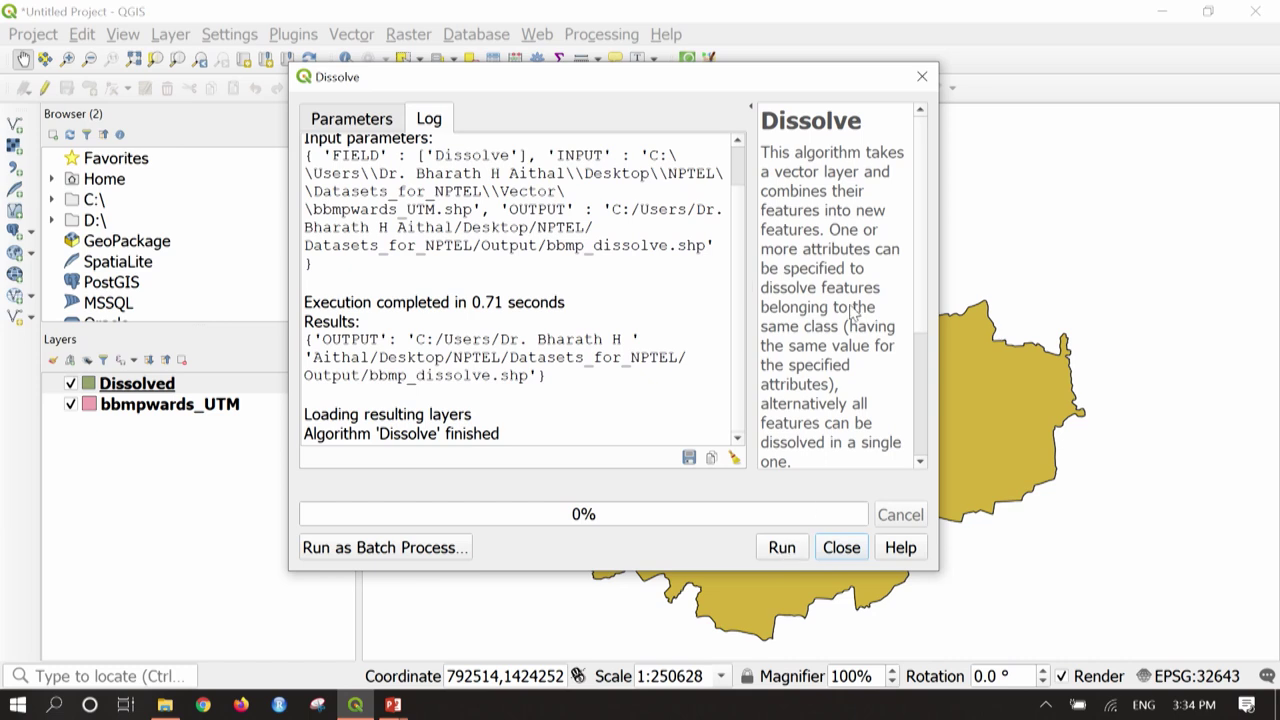
{"action": "left_click", "coordinate": [926, 79]}
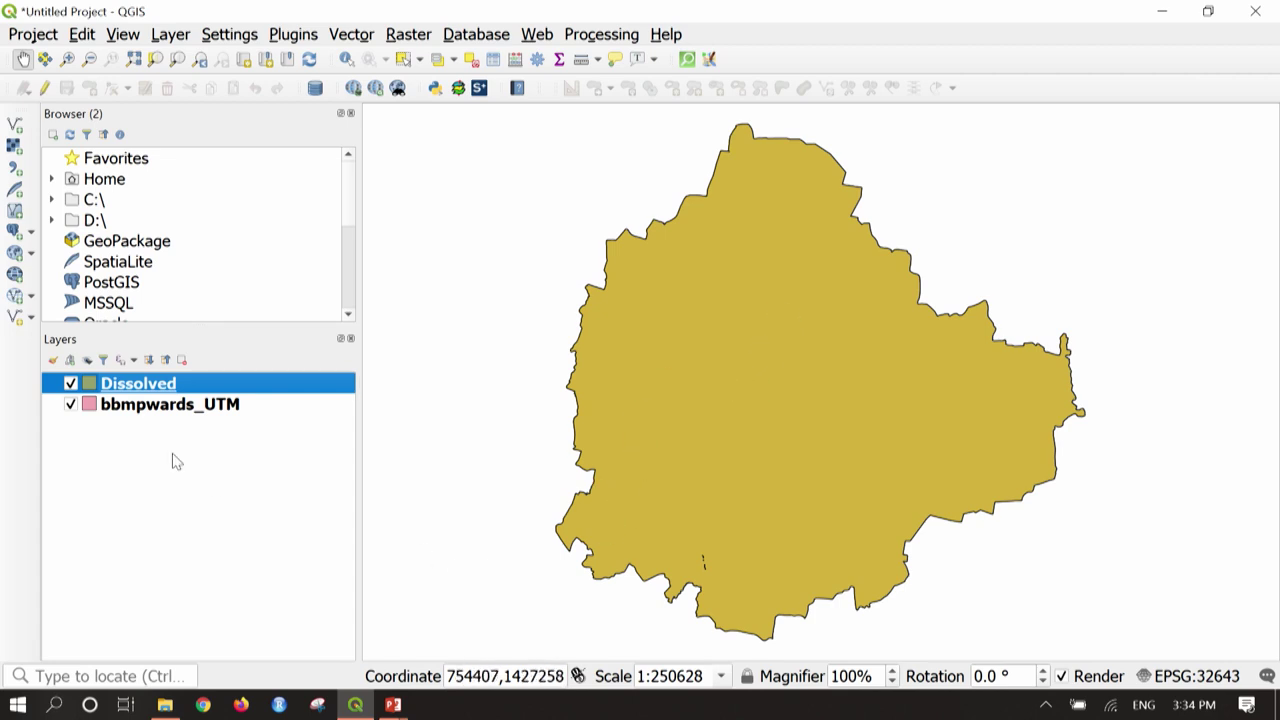
{"action": "left_click", "coordinate": [71, 384]}
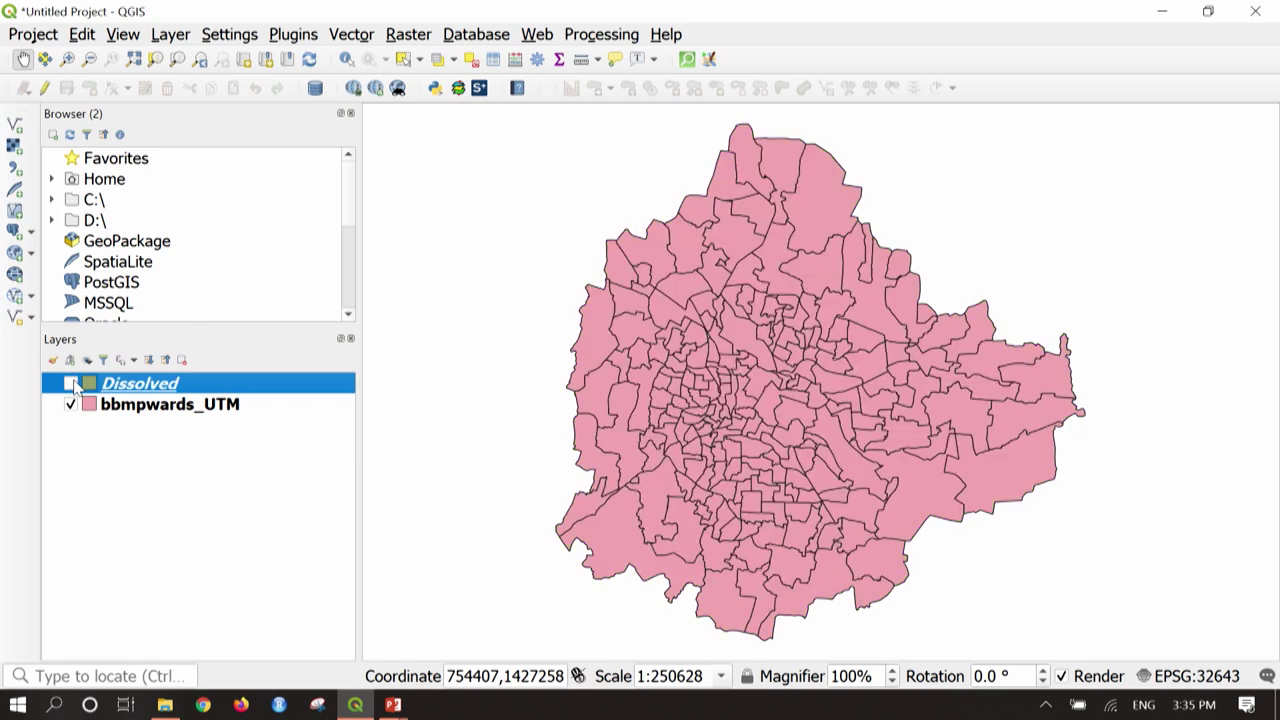
{"action": "left_click", "coordinate": [71, 384]}
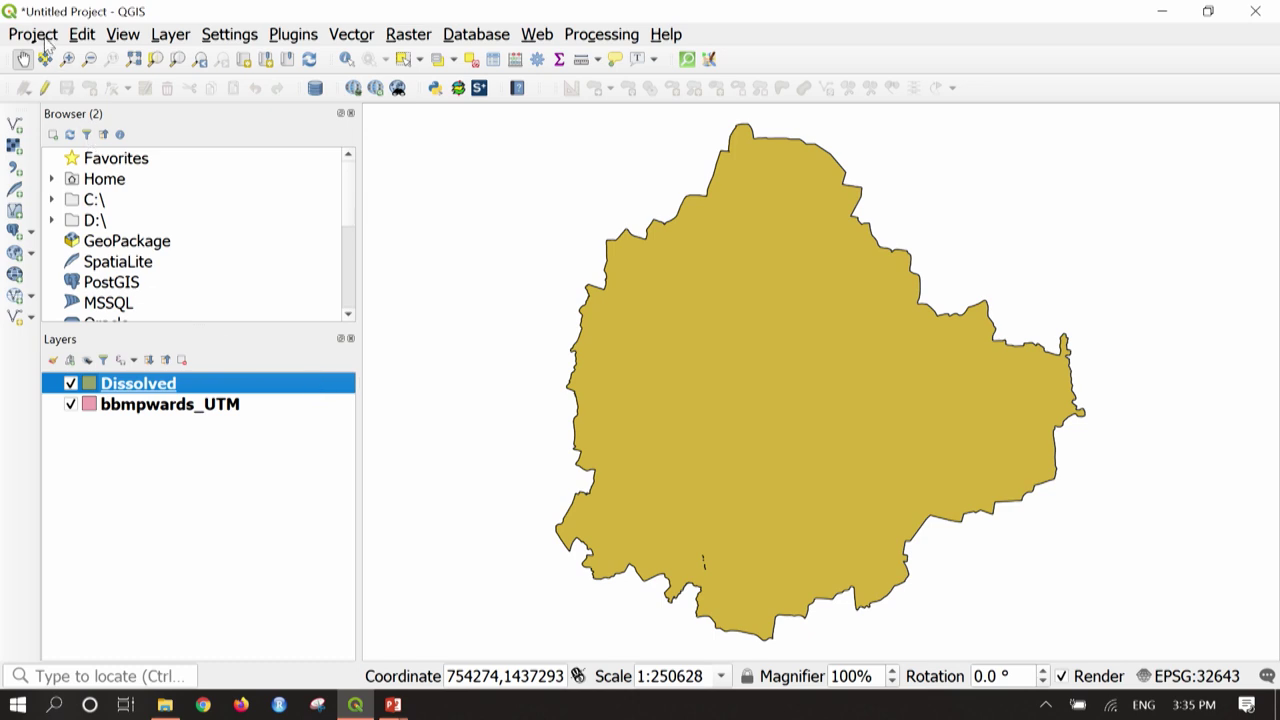
Start a new empty project, discarding the current one without saving.
{"action": "left_click", "coordinate": [38, 36]}
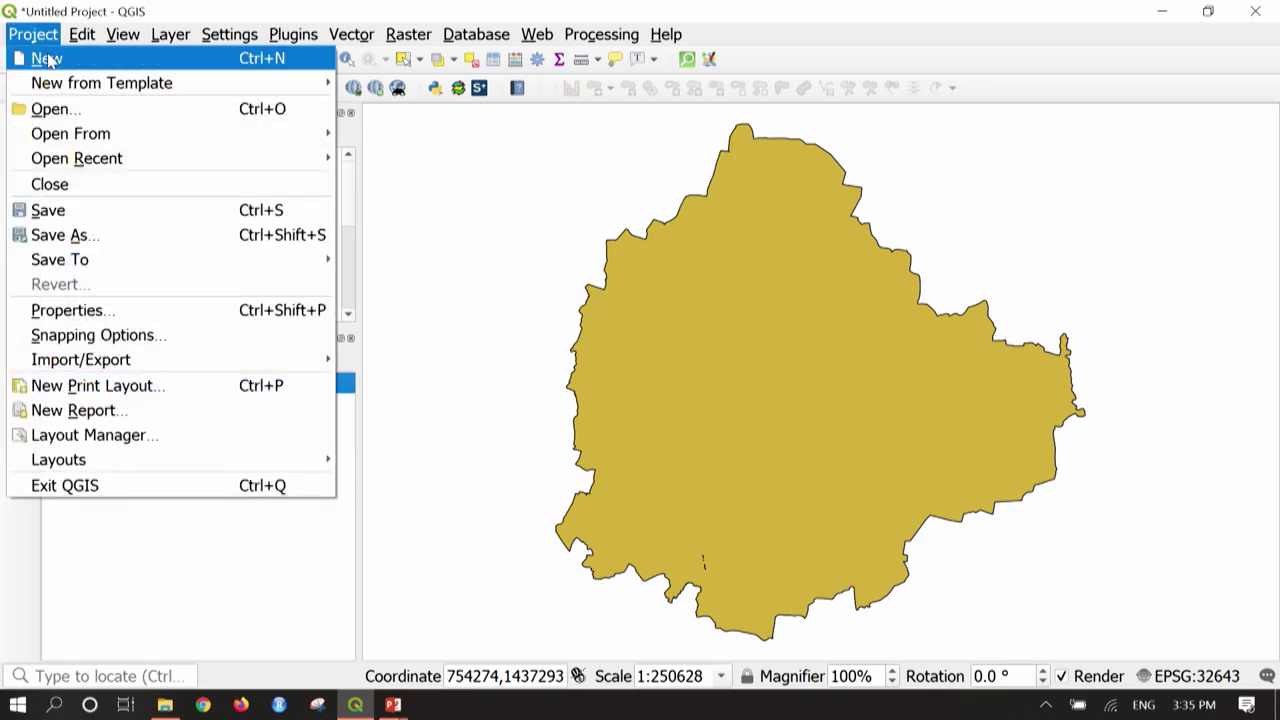
{"action": "left_click", "coordinate": [48, 60]}
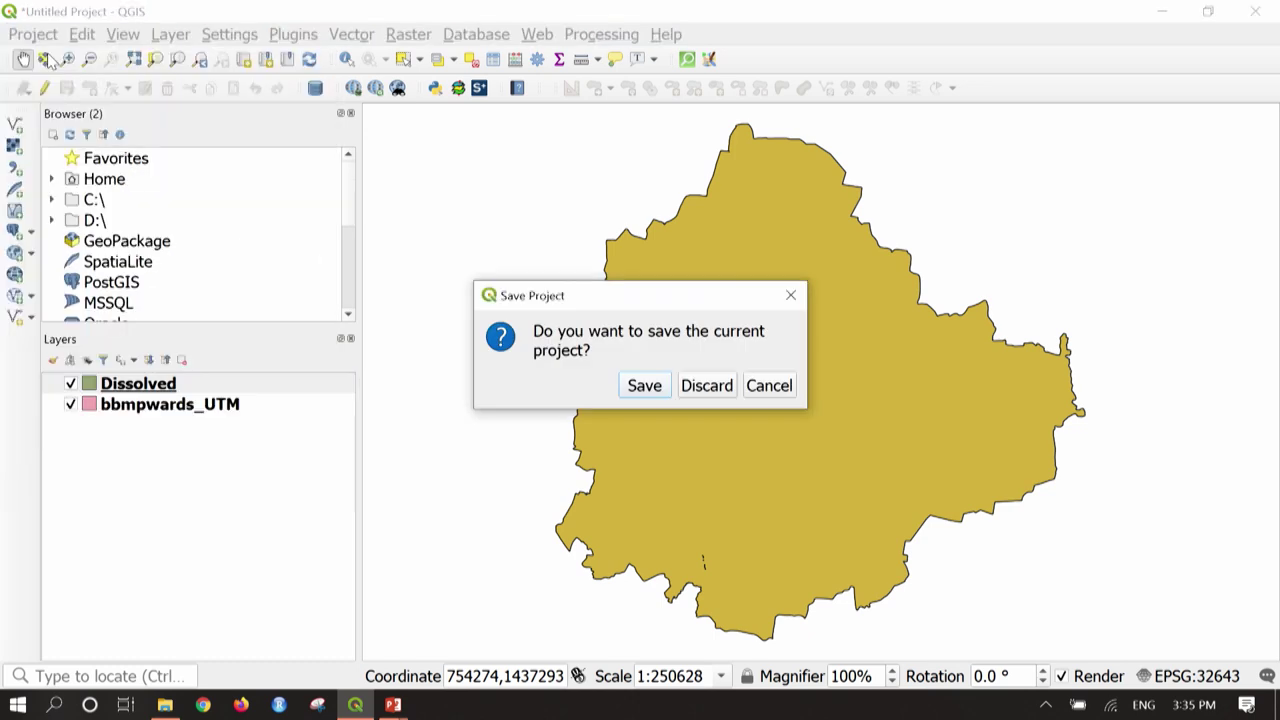
{"action": "left_click", "coordinate": [698, 388]}
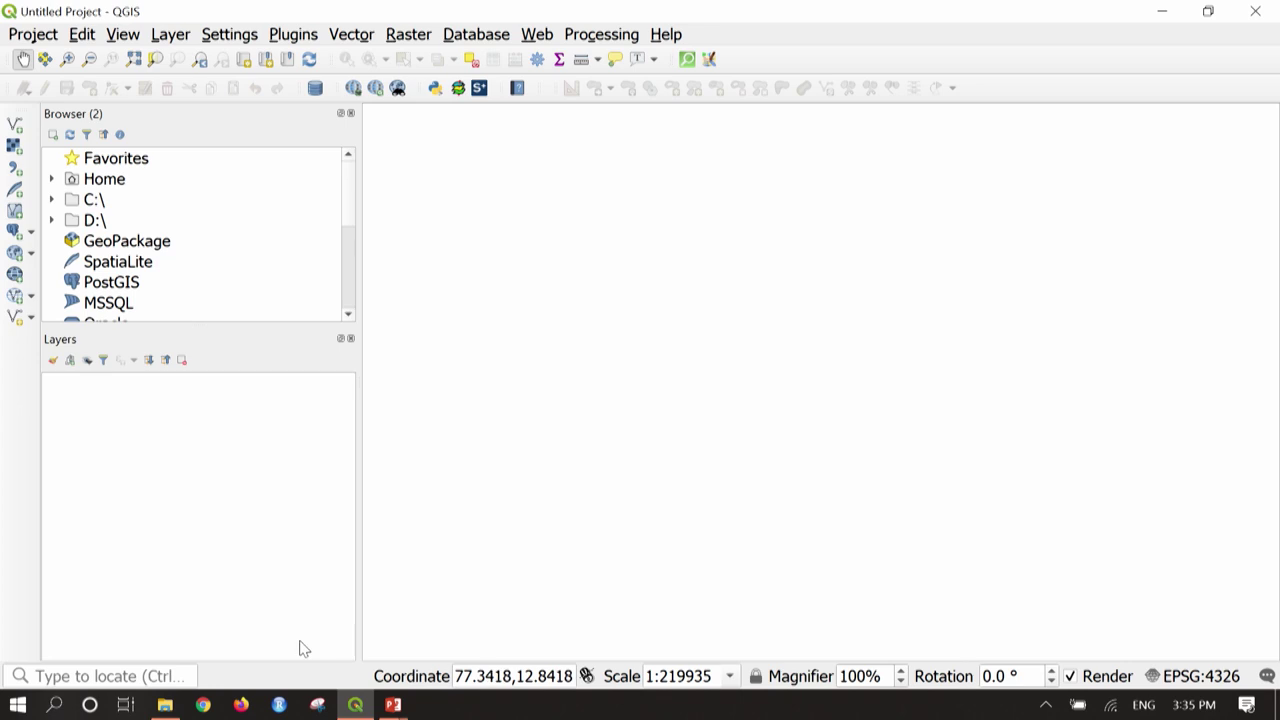
Switch to File Explorer and open Tabular-Data2 from the Vector folder of Datasets_for_NPTEL in Excel.
{"action": "left_click", "coordinate": [165, 705]}
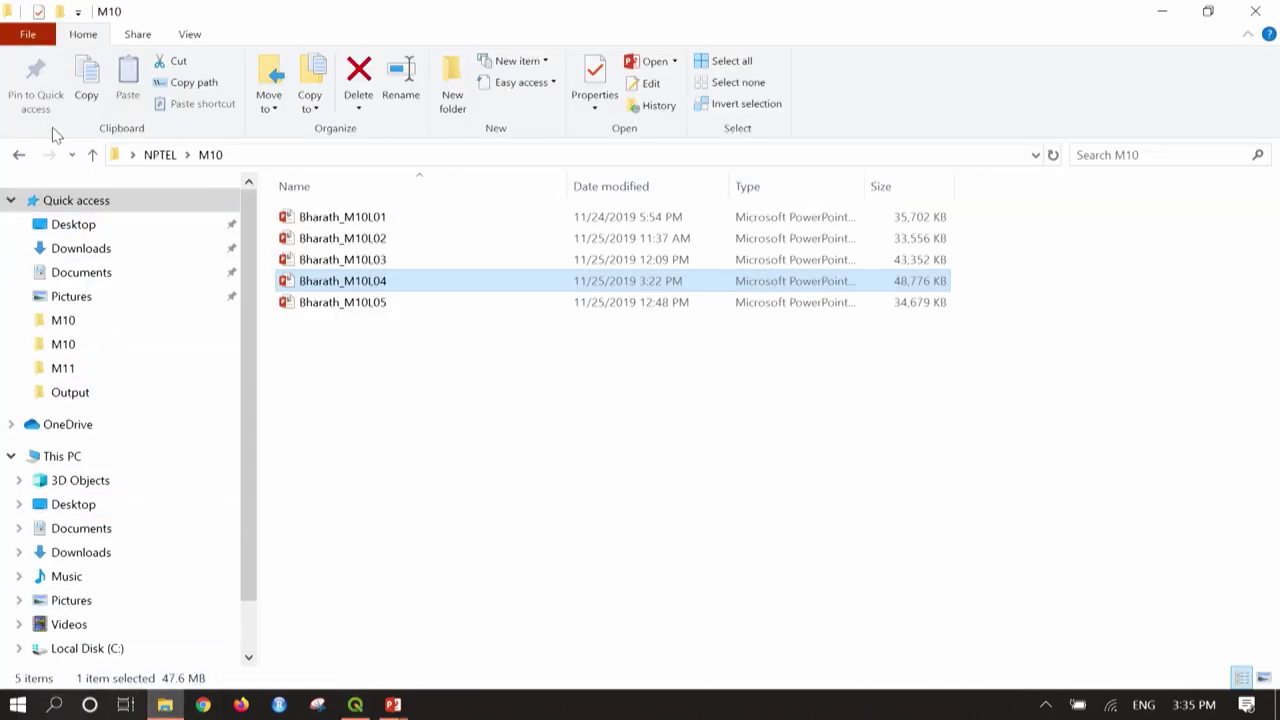
{"action": "left_click", "coordinate": [92, 155]}
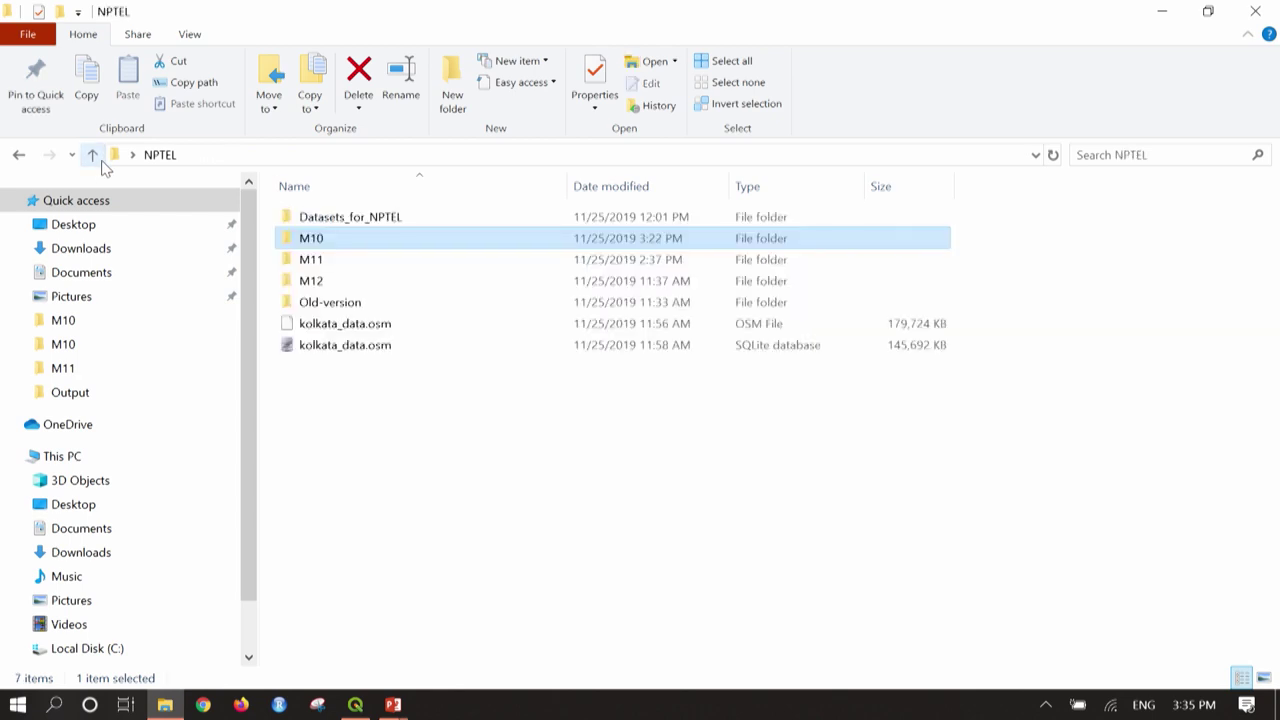
{"action": "double_click", "coordinate": [362, 218]}
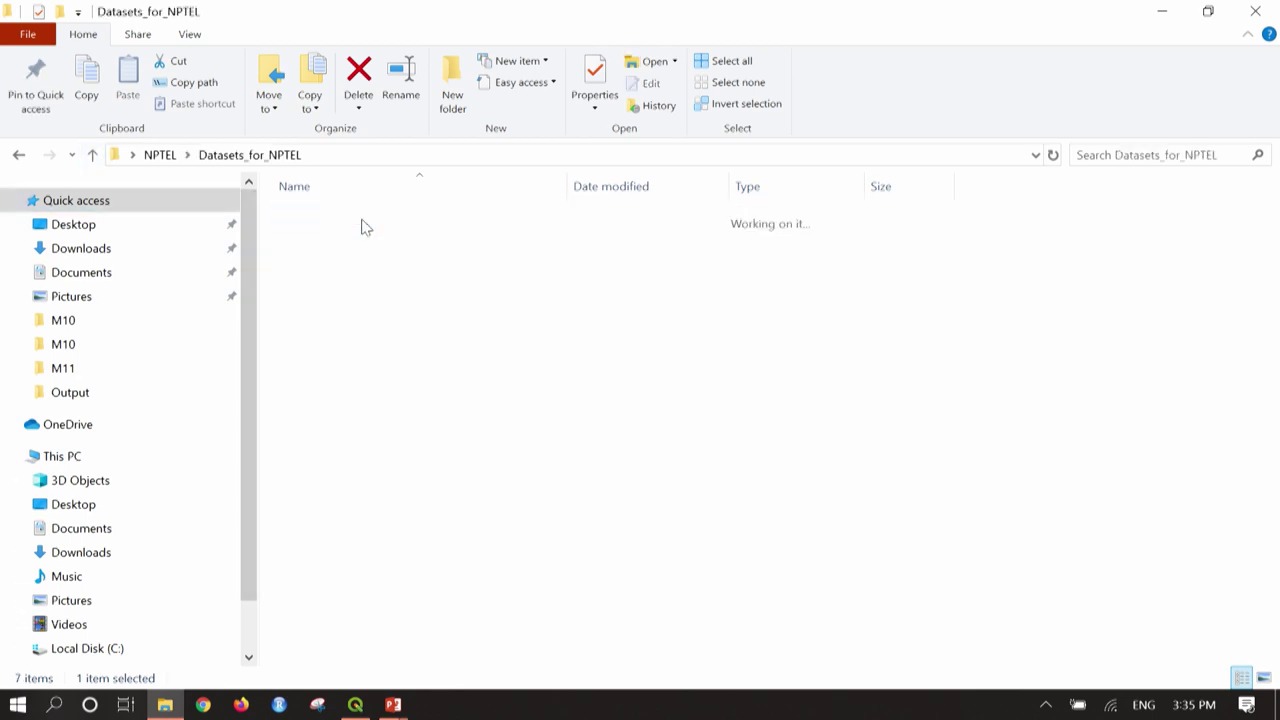
{"action": "double_click", "coordinate": [343, 261]}
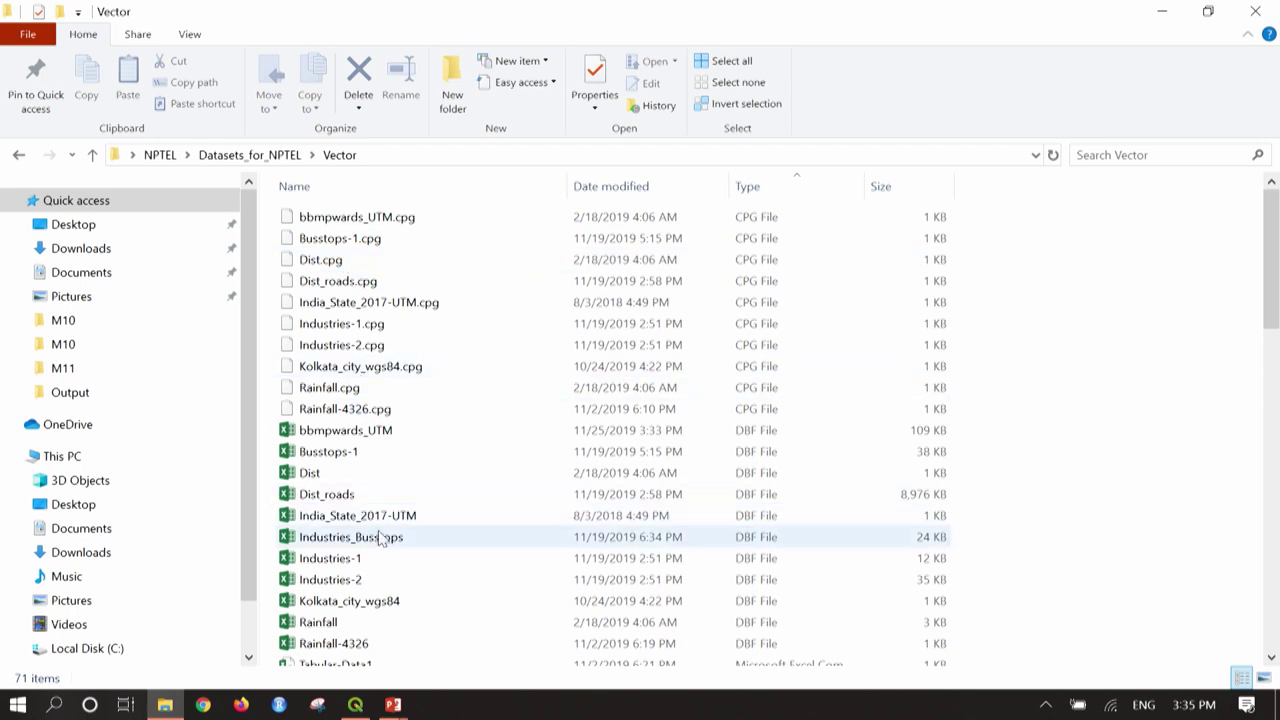
{"action": "scroll", "coordinate": [430, 585], "scroll_direction": "down", "scroll_amount": 3}
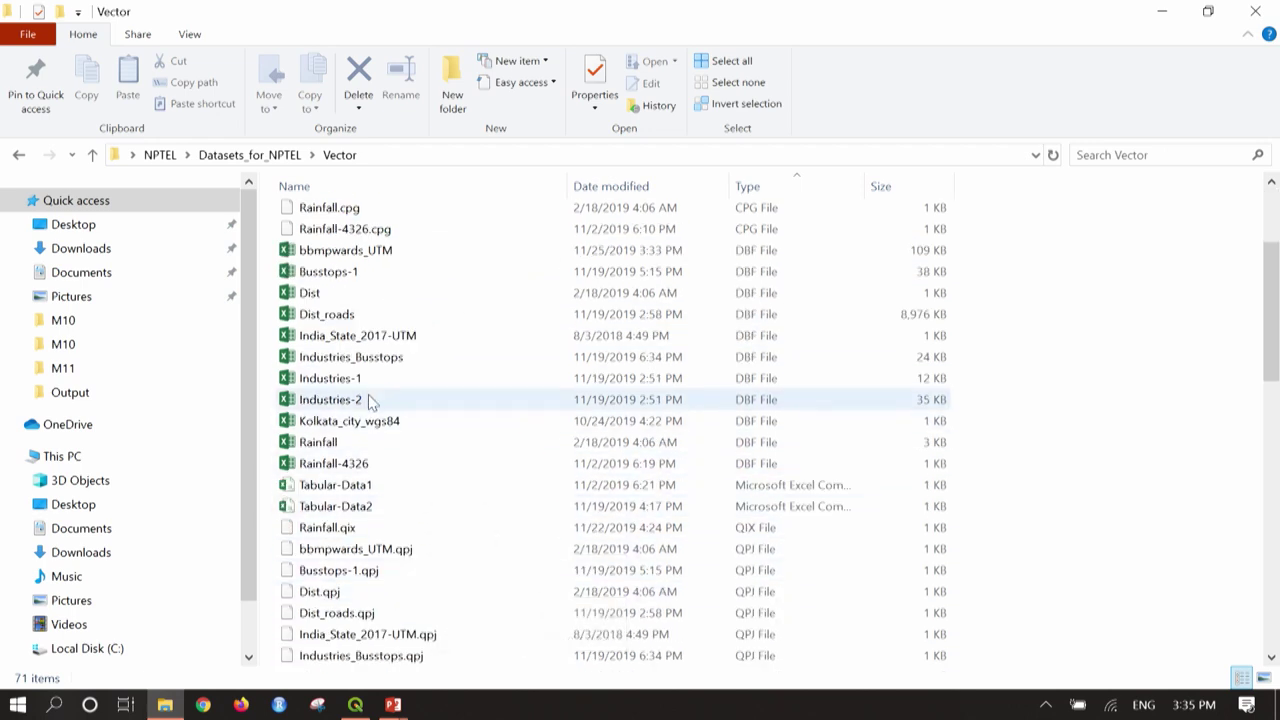
{"action": "double_click", "coordinate": [375, 506]}
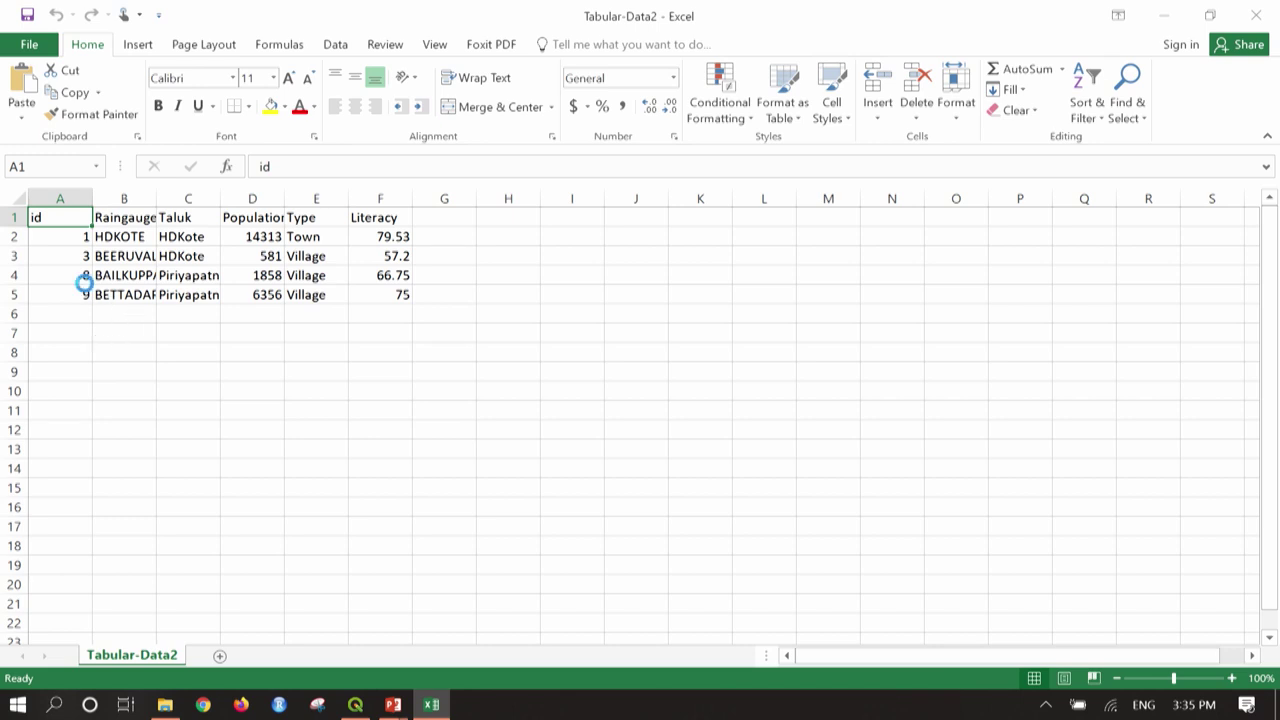
Enlarge the sheet view to 145% and fit the Raingauge column's width to its contents.
{"action": "scroll", "coordinate": [86, 283], "scroll_direction": "up", "scroll_amount": 2}
{"action": "scroll", "coordinate": [180, 277], "scroll_direction": "up", "scroll_amount": 1}
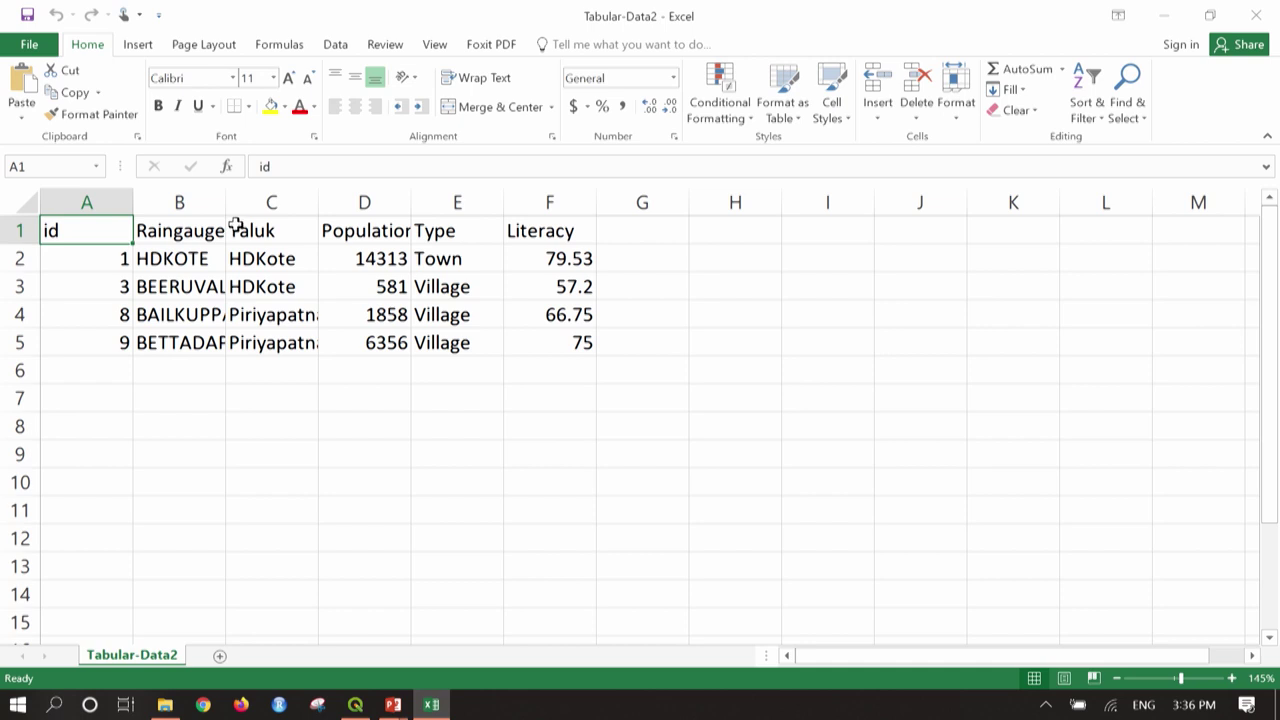
{"action": "double_click", "coordinate": [225, 190]}
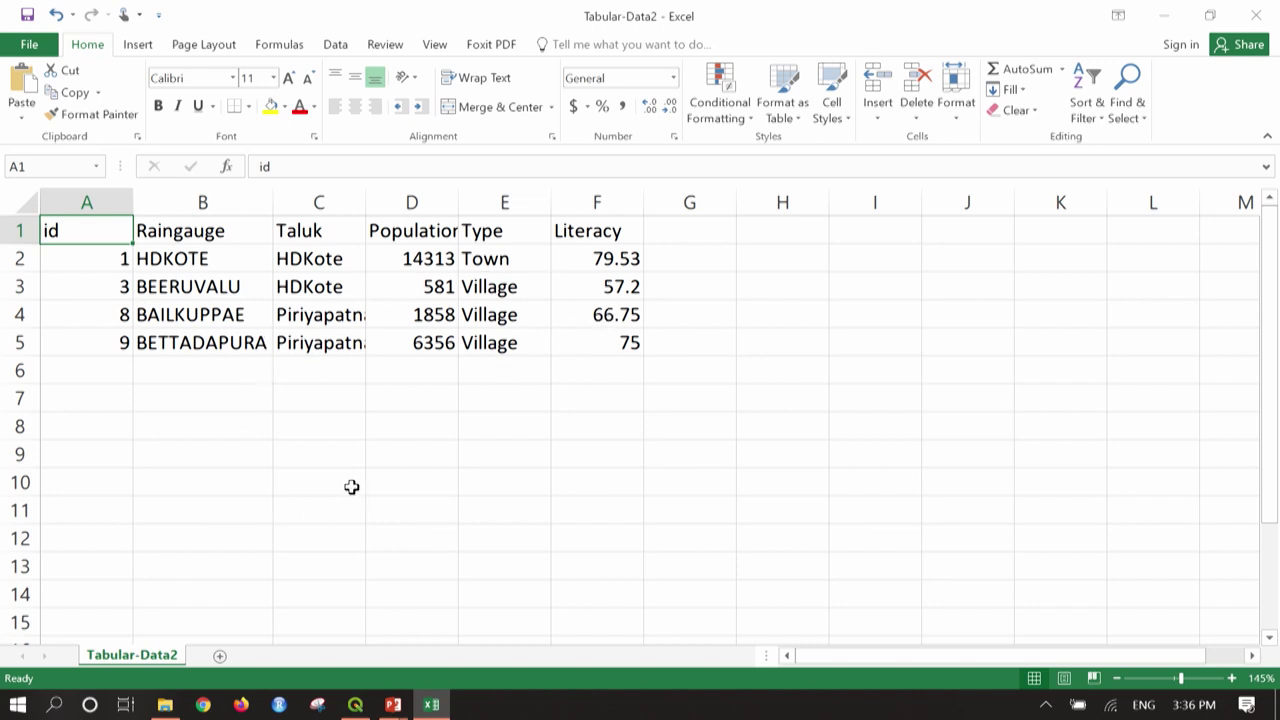
Switch to QGIS and add the Rainfall-4326 shapefile from the Vector folder as a vector layer.
{"action": "left_click", "coordinate": [165, 705]}
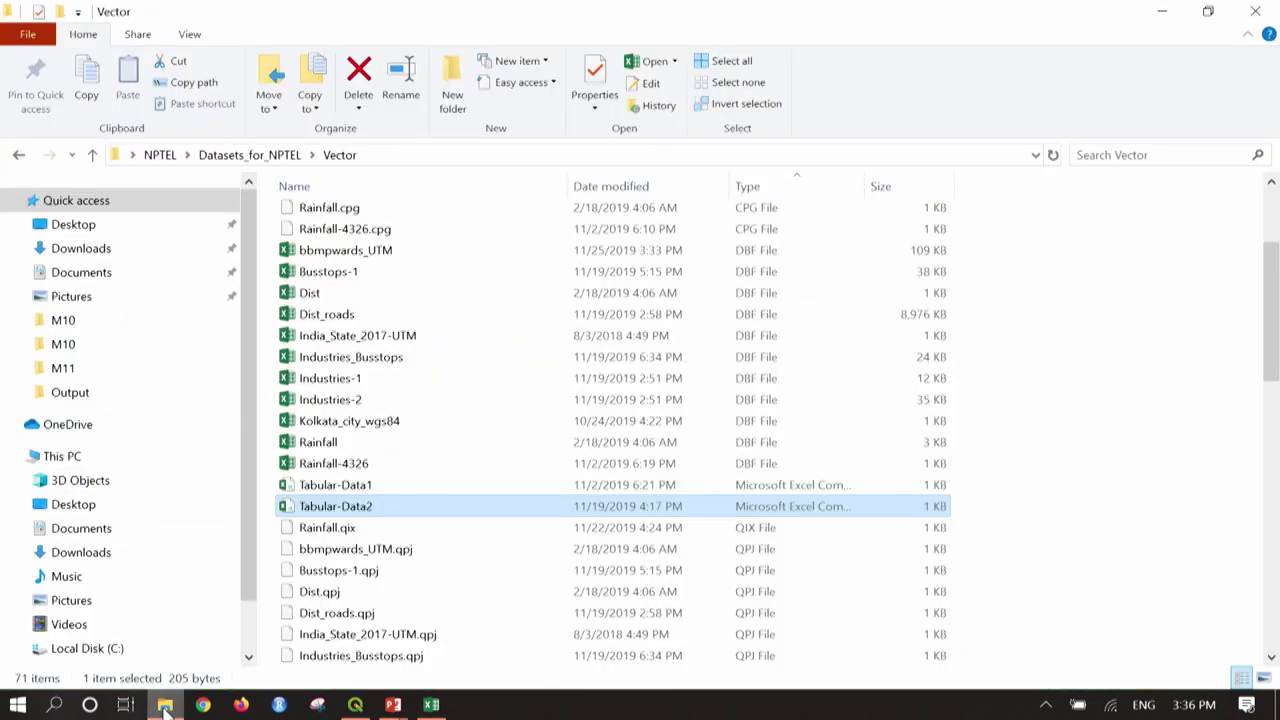
{"action": "left_click", "coordinate": [355, 705]}
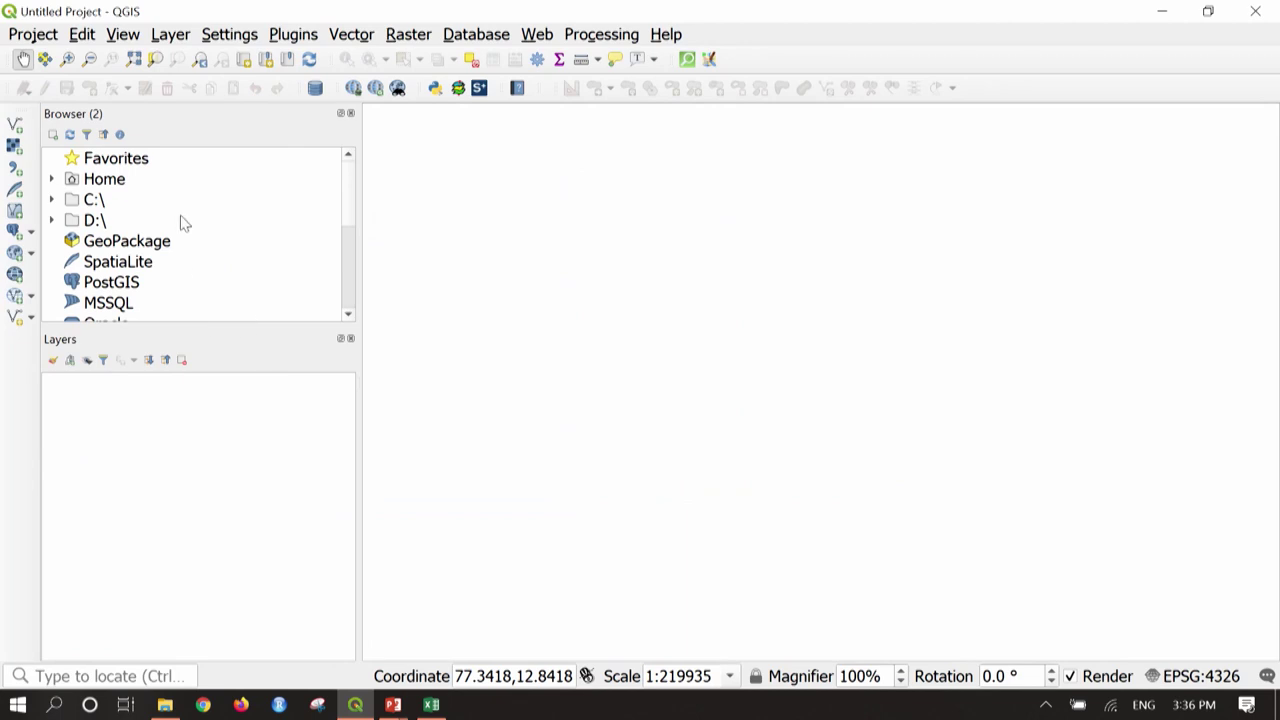
{"action": "left_click", "coordinate": [363, 37]}
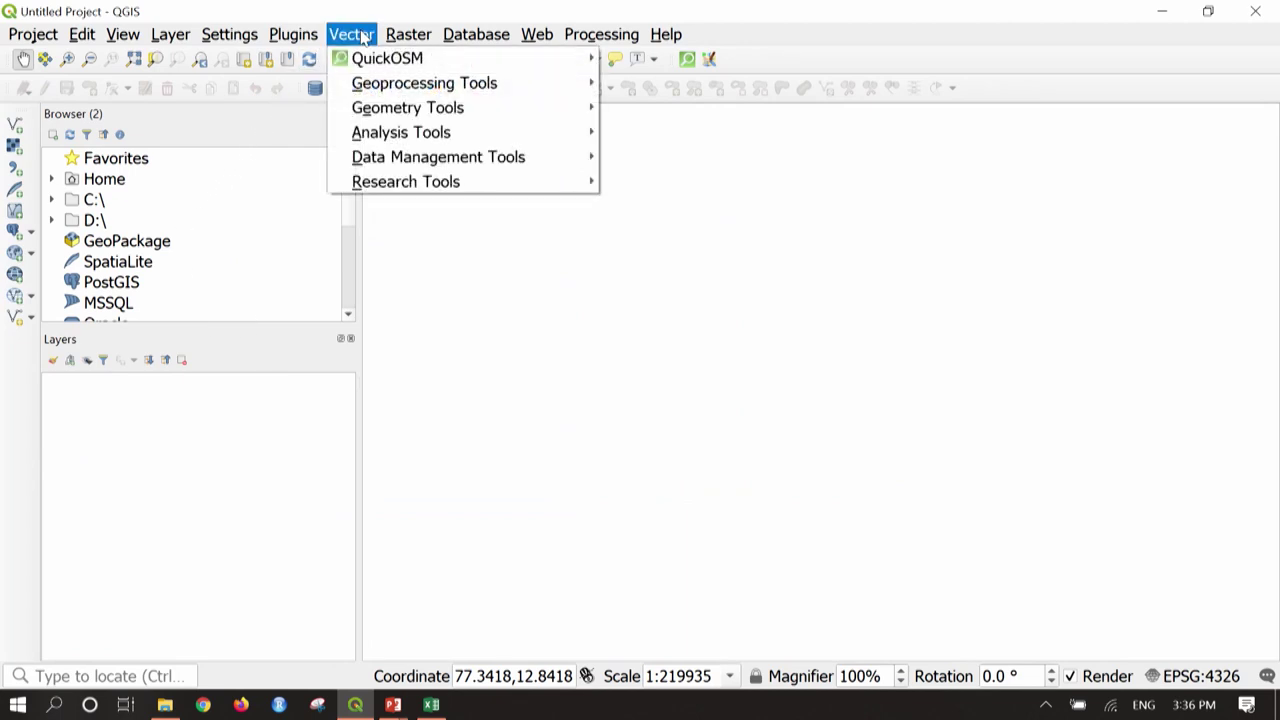
{"action": "mouse_move", "coordinate": [215, 40]}
{"action": "mouse_move", "coordinate": [176, 40]}
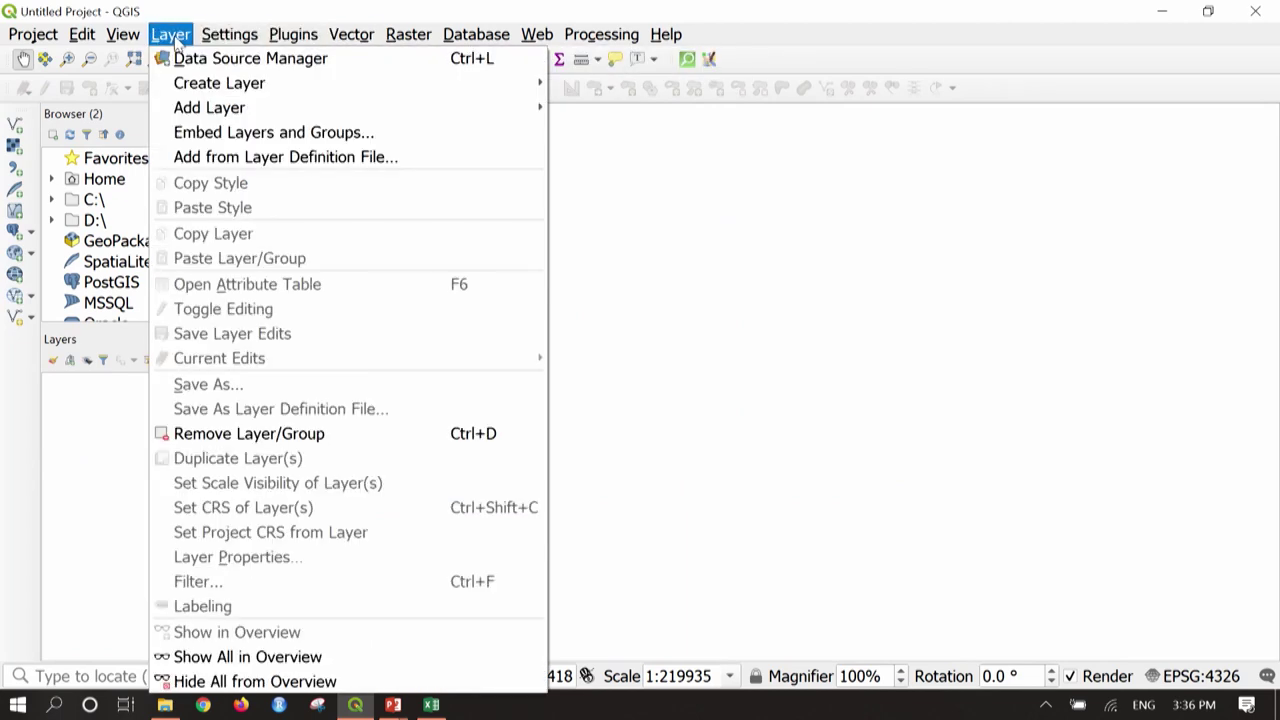
{"action": "mouse_move", "coordinate": [248, 113]}
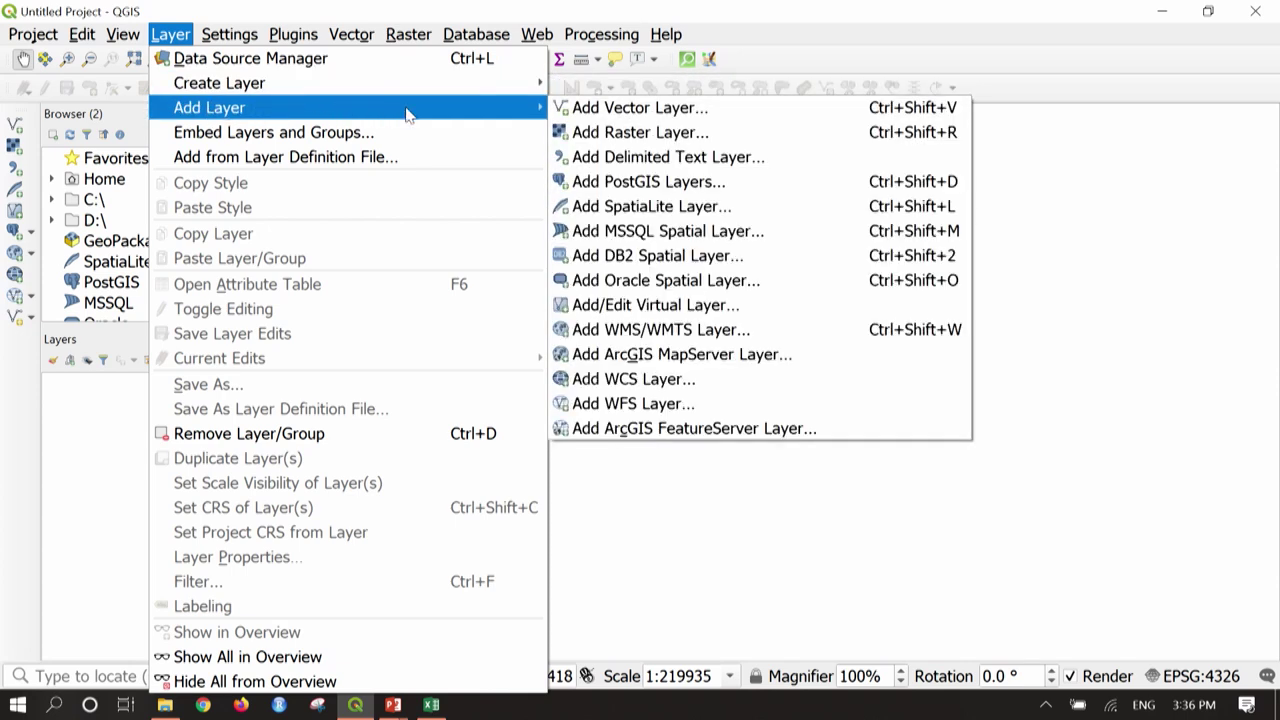
{"action": "left_click", "coordinate": [605, 111]}
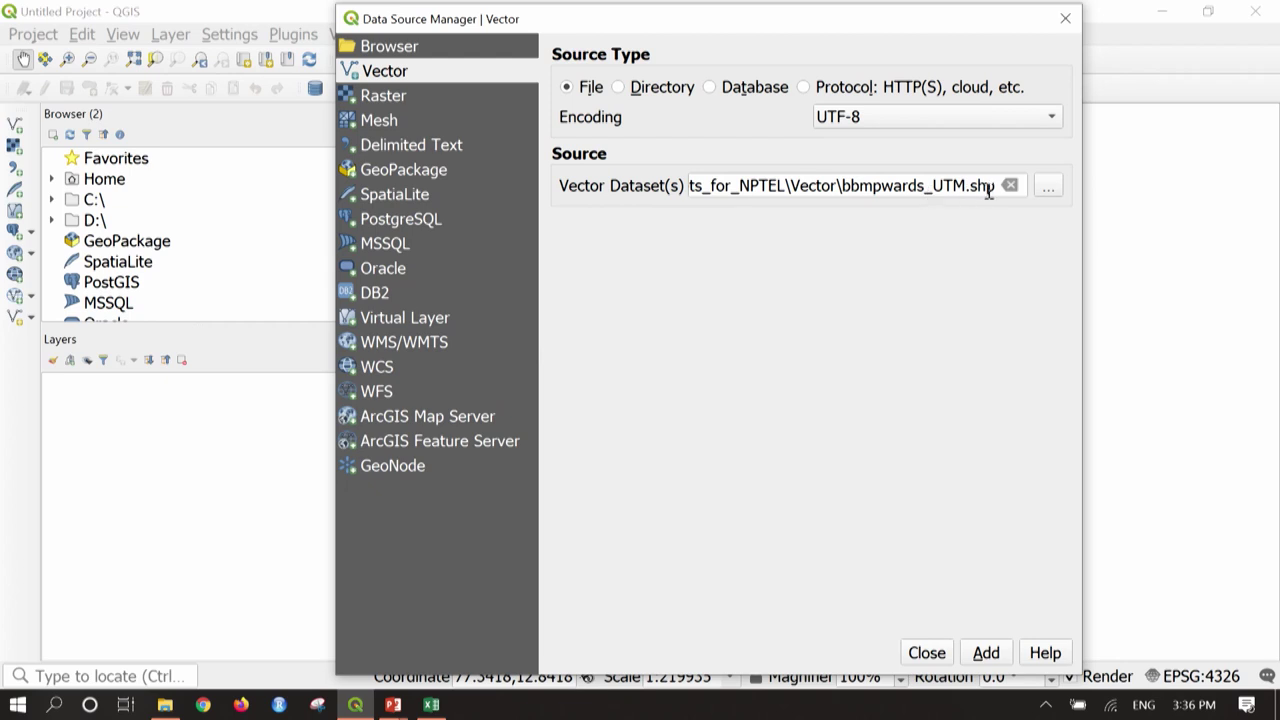
{"action": "left_click", "coordinate": [1047, 187]}
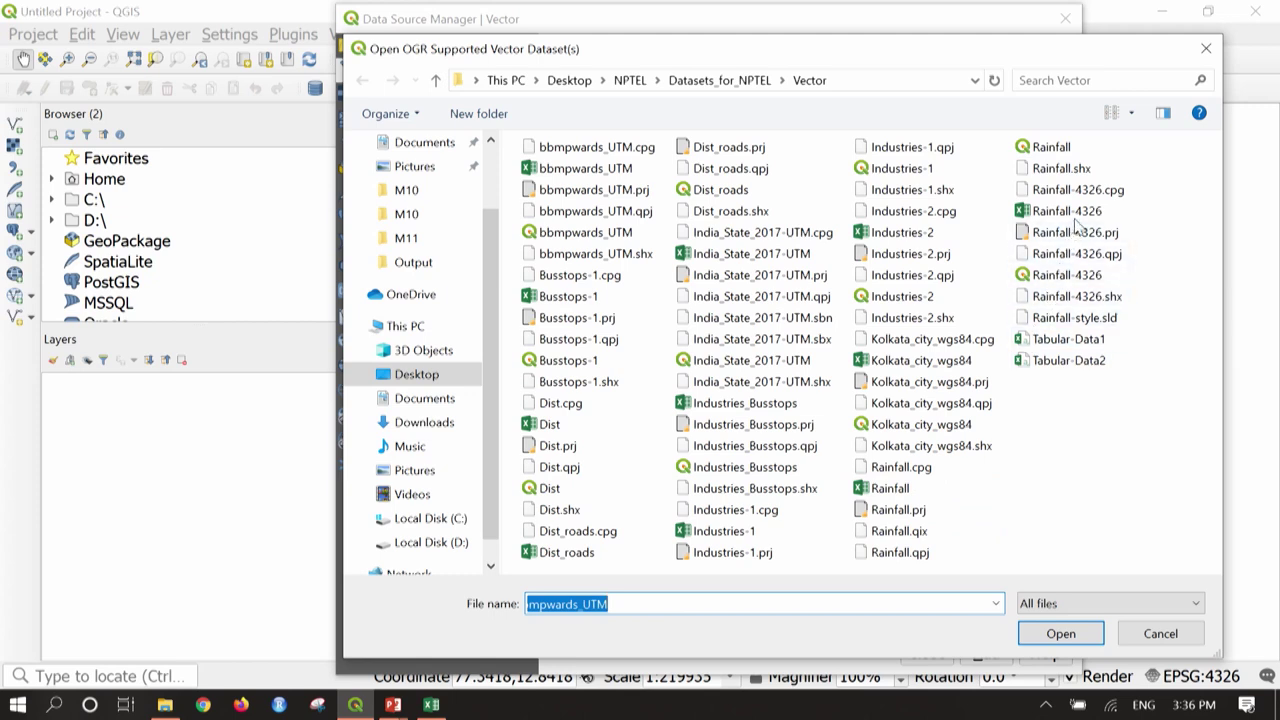
{"action": "left_click", "coordinate": [1068, 275]}
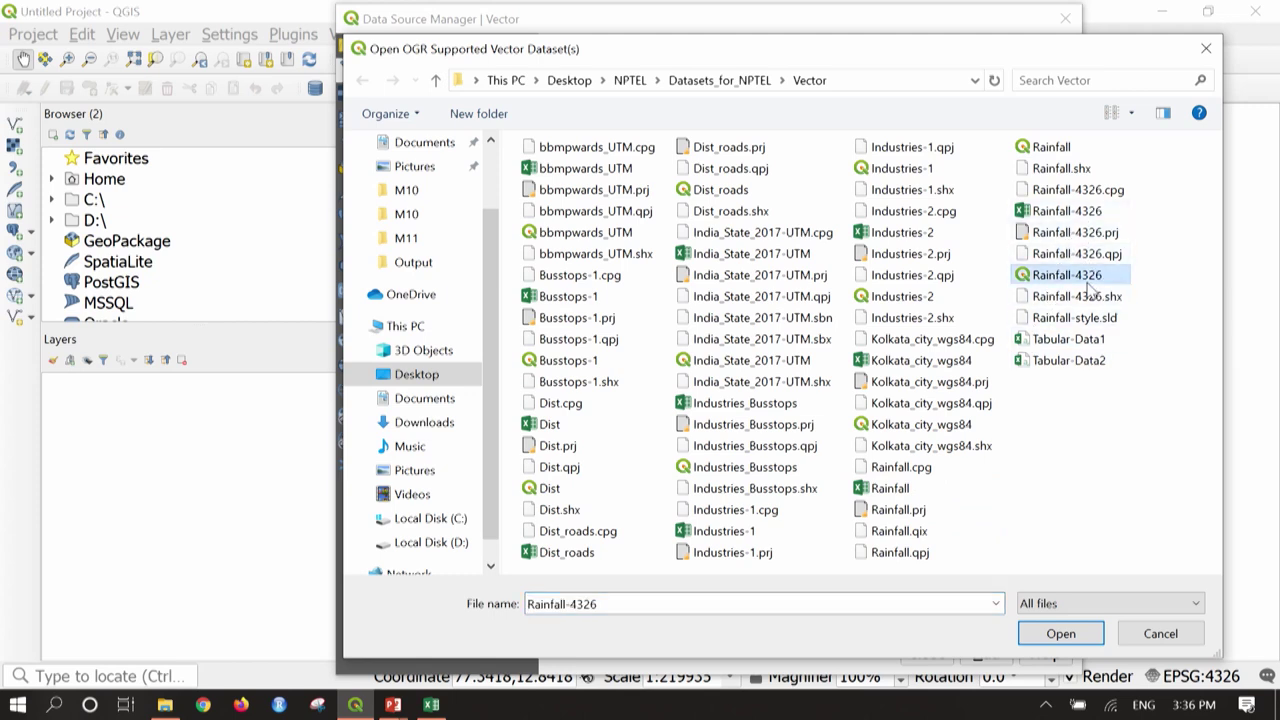
{"action": "left_click", "coordinate": [1065, 640]}
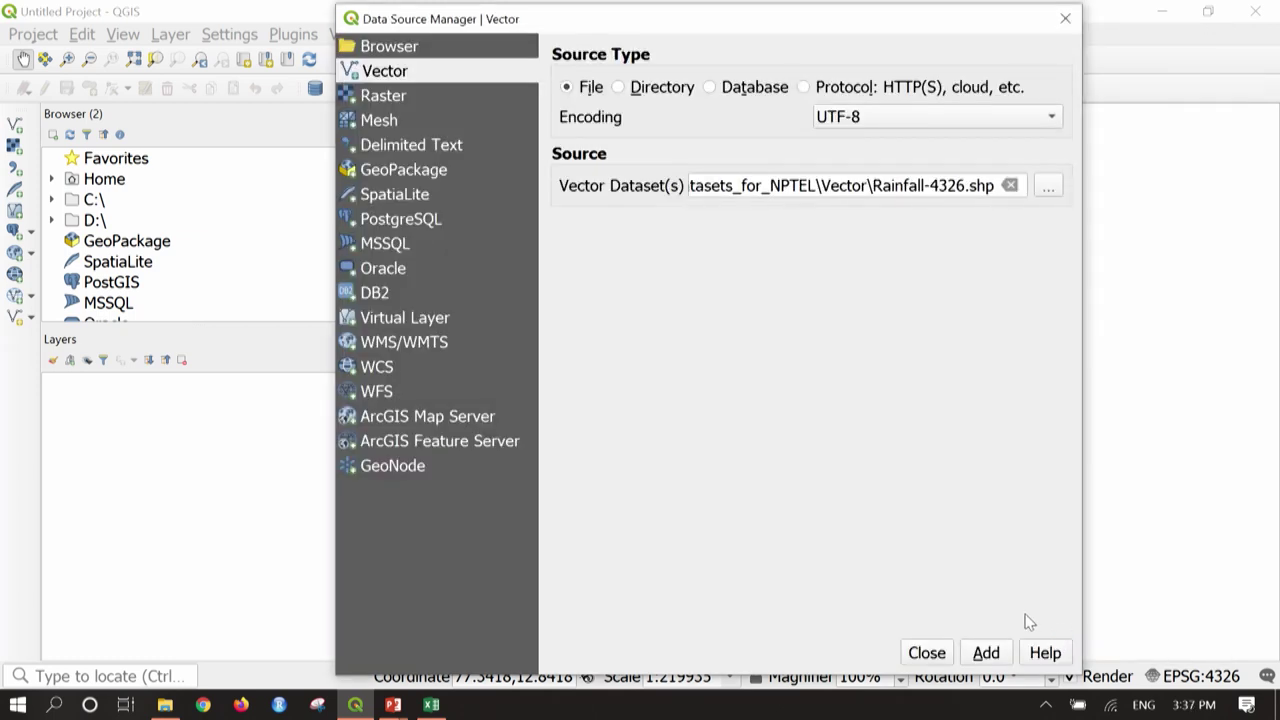
{"action": "left_click", "coordinate": [987, 662]}
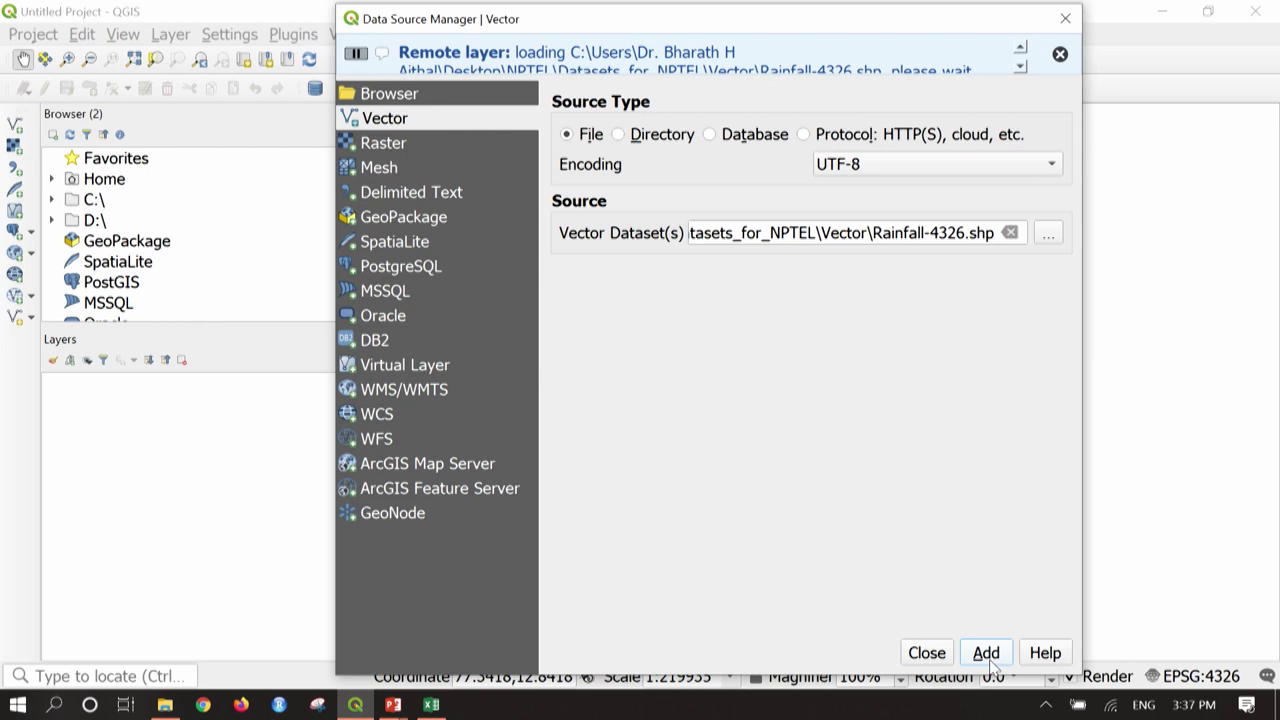
{"action": "left_click", "coordinate": [927, 653]}
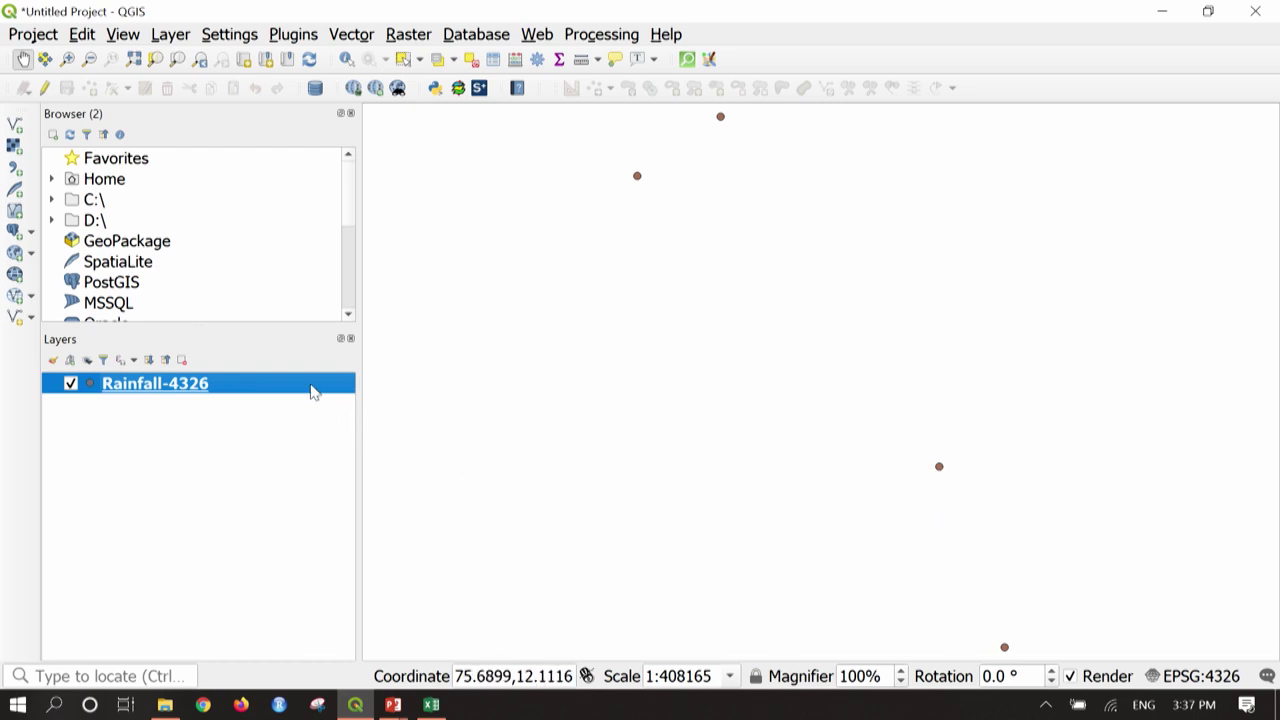
Turn on editing for the Rainfall-4326 layer and open its attribute table, sorted by id in ascending order.
{"action": "right_click", "coordinate": [312, 391]}
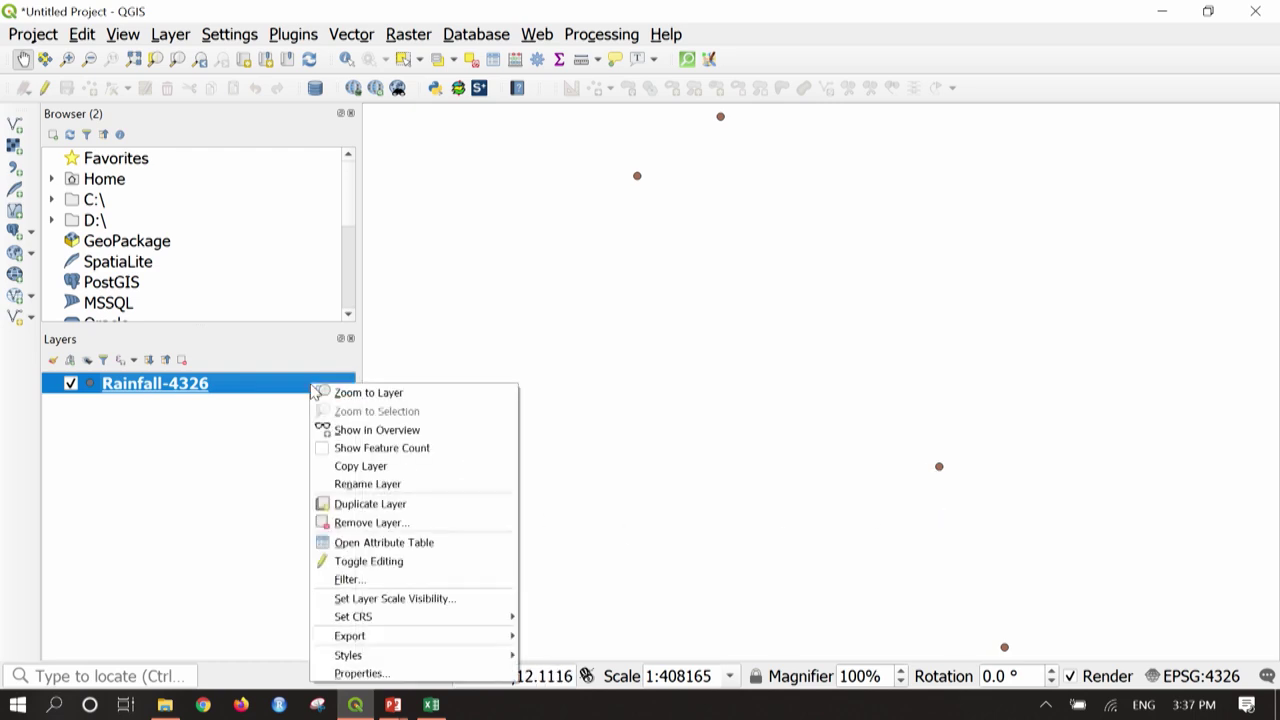
{"action": "left_click", "coordinate": [400, 561]}
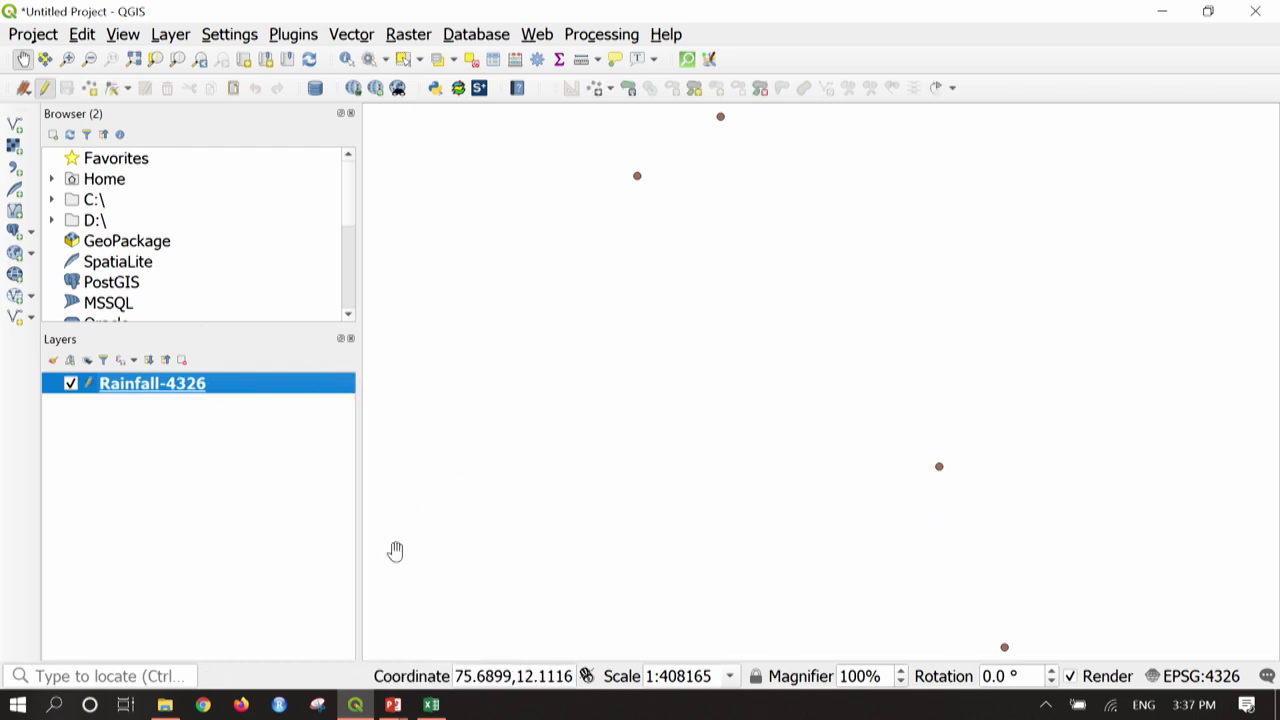
{"action": "right_click", "coordinate": [242, 392]}
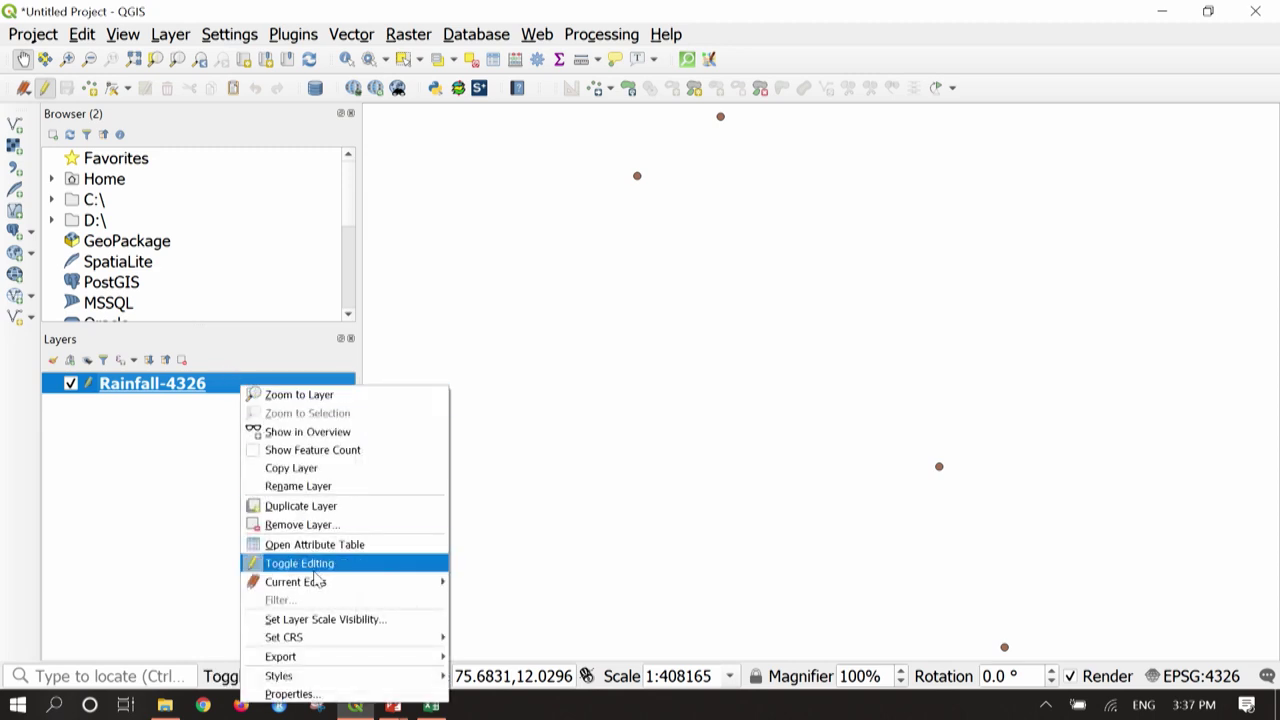
{"action": "left_click", "coordinate": [334, 544]}
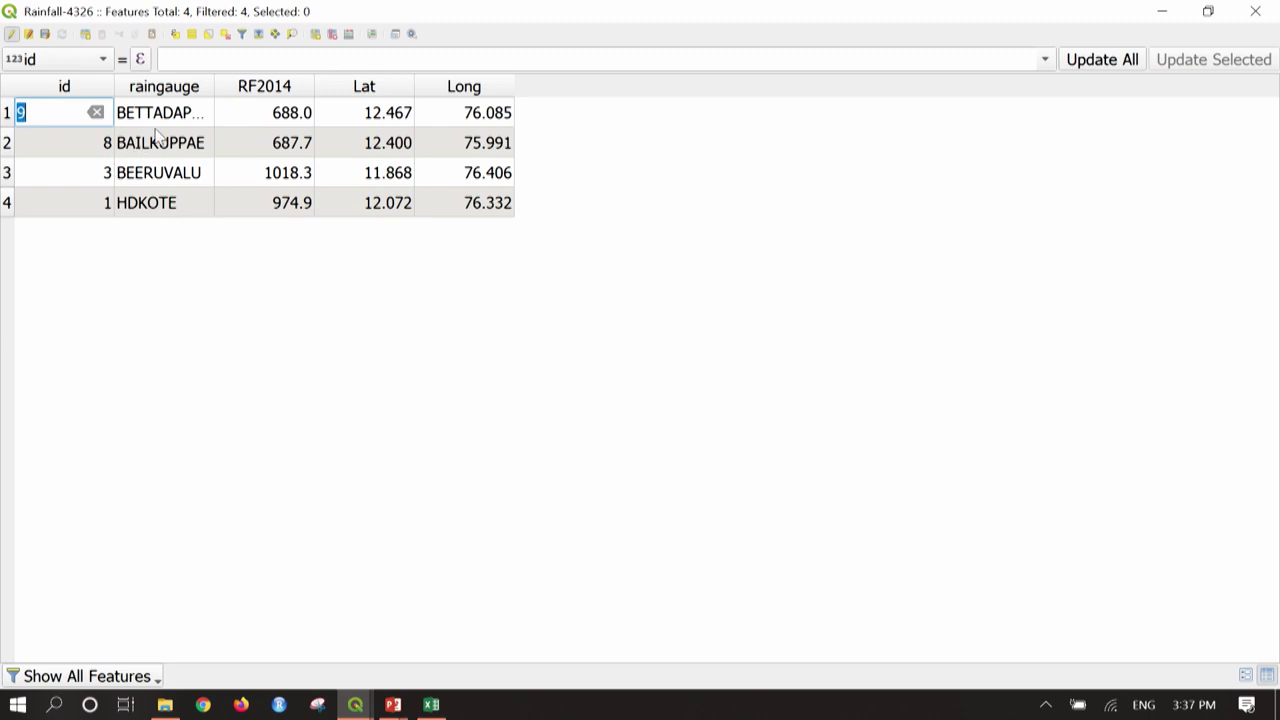
{"action": "left_click", "coordinate": [37, 88]}
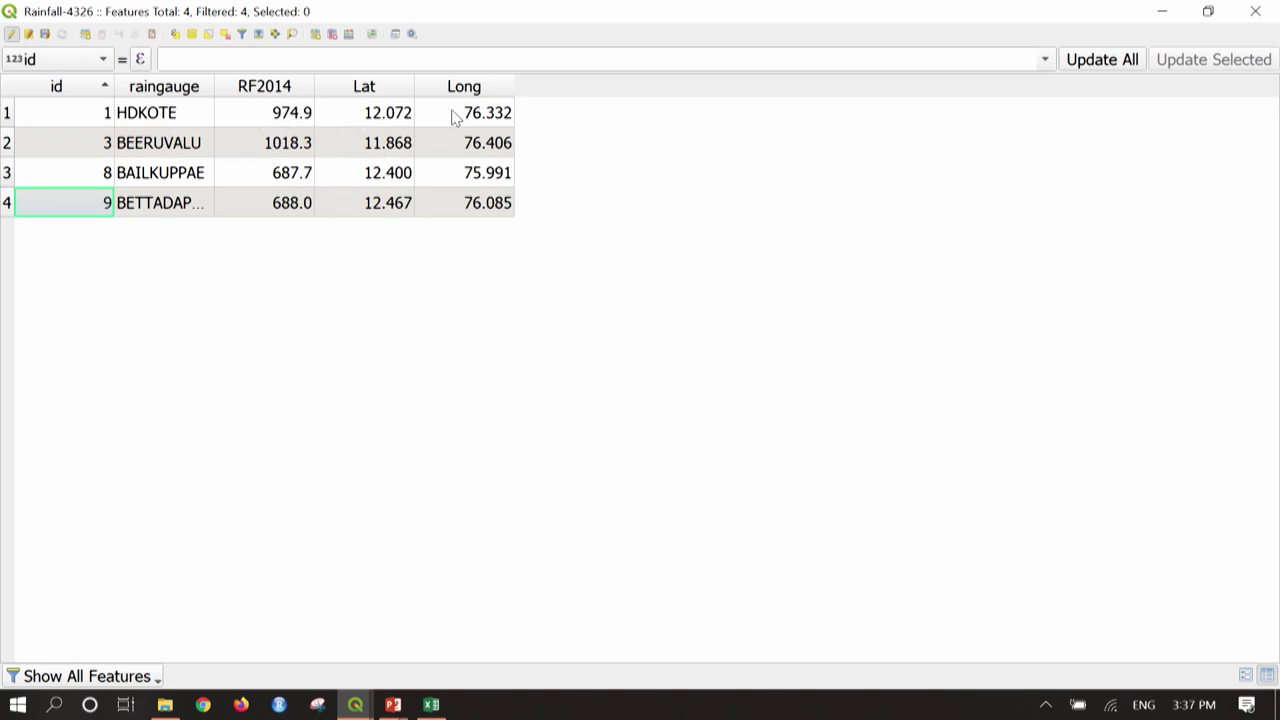
Switch to Excel to compare the Tabular-Data2 sheet with the Rainfall-4326 attribute table, and return to the QGIS map window.
{"action": "left_click", "coordinate": [432, 705]}
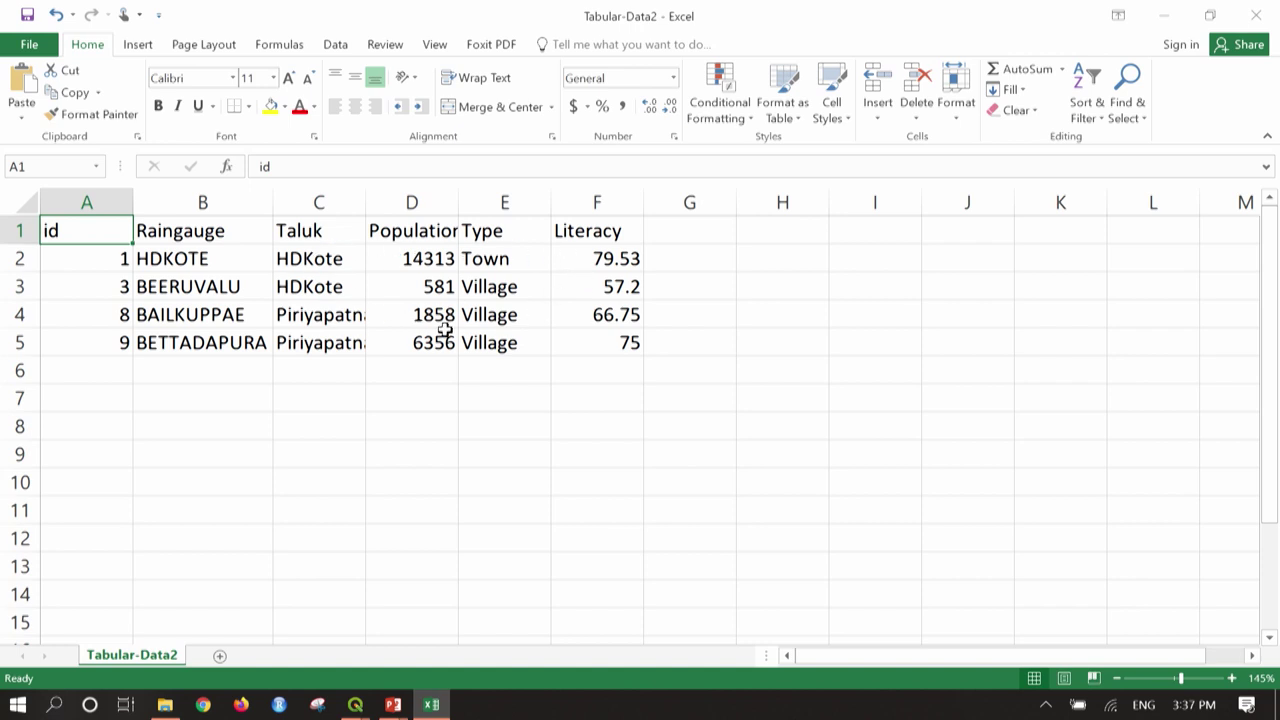
{"action": "left_click", "coordinate": [1179, 8]}
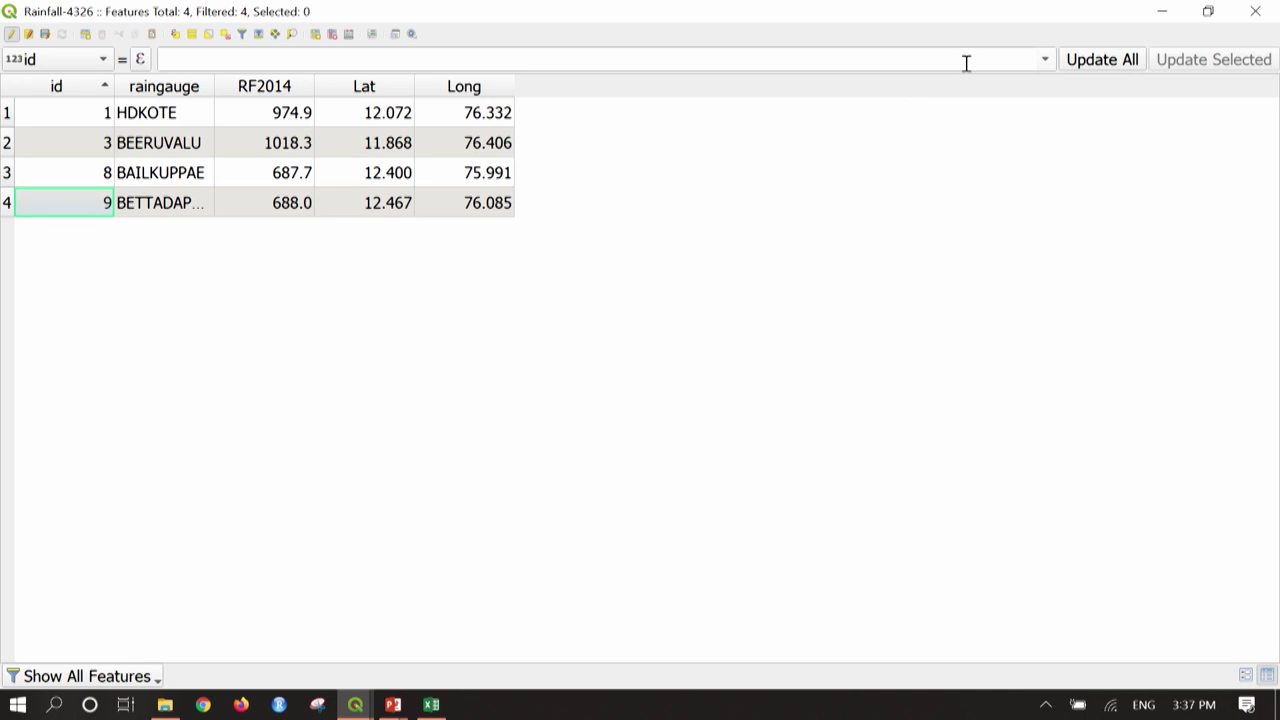
{"action": "key", "text": "alt+Tab"}
Add Tabular-Data2.csv from the Vector folder to the project as a vector layer.
{"action": "left_click", "coordinate": [170, 34]}
{"action": "mouse_move", "coordinate": [300, 107]}
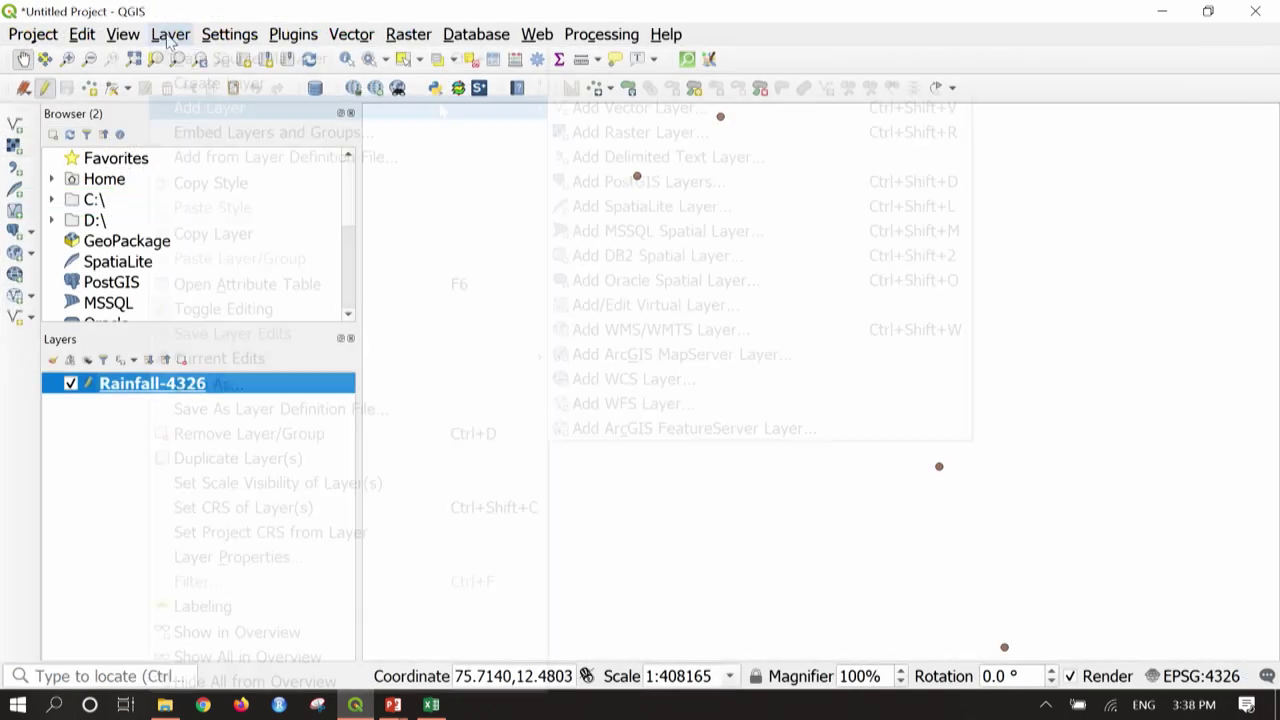
{"action": "left_click", "coordinate": [700, 113]}
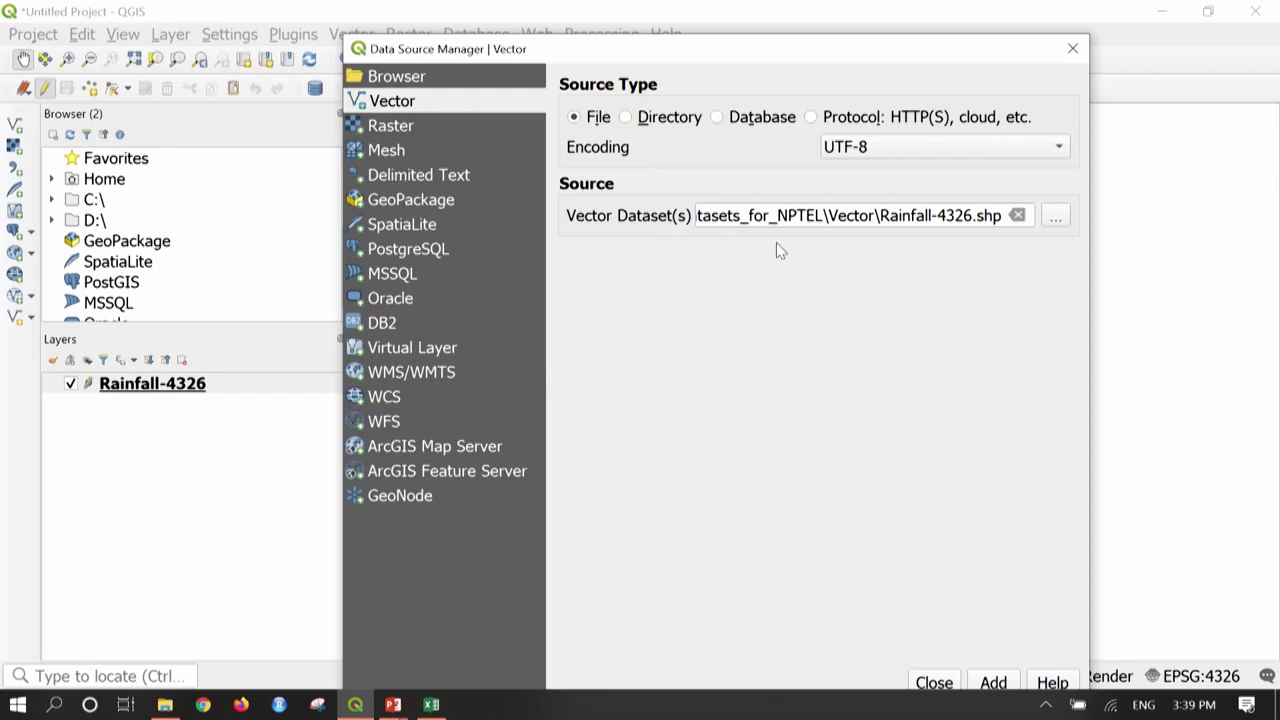
{"action": "left_click", "coordinate": [1060, 219]}
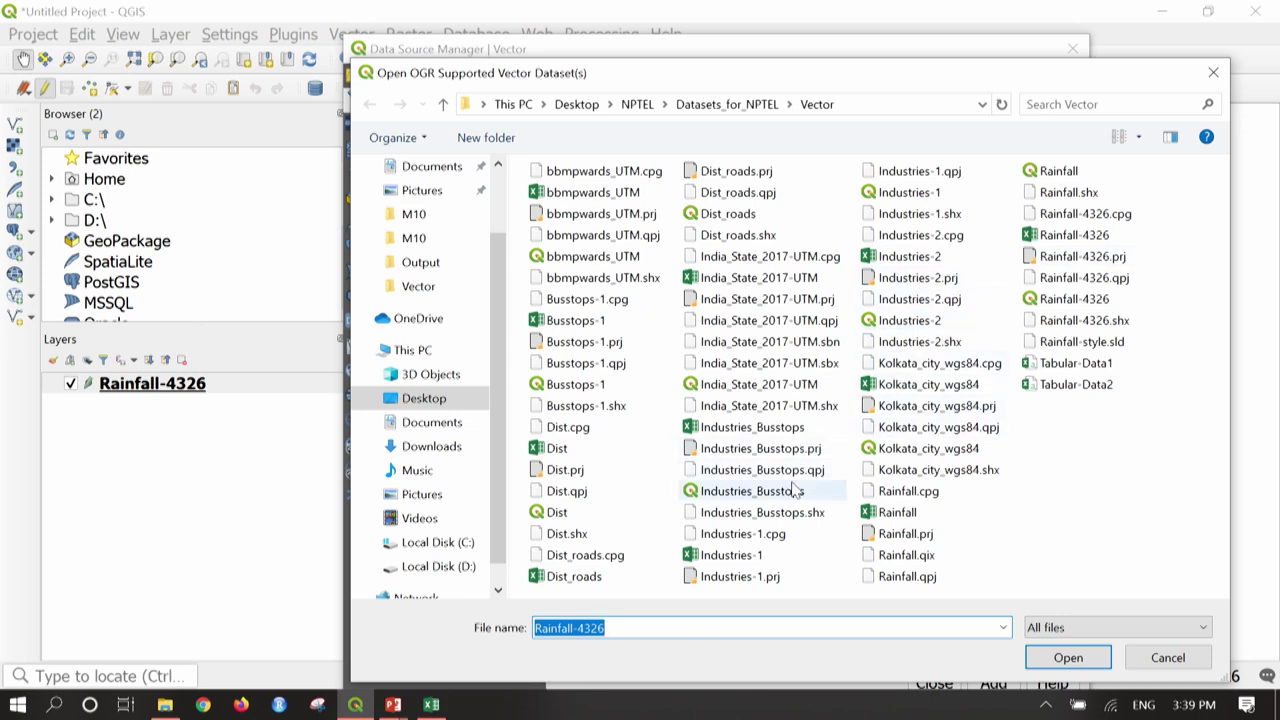
{"action": "left_click", "coordinate": [1126, 400]}
{"action": "left_click", "coordinate": [1092, 390]}
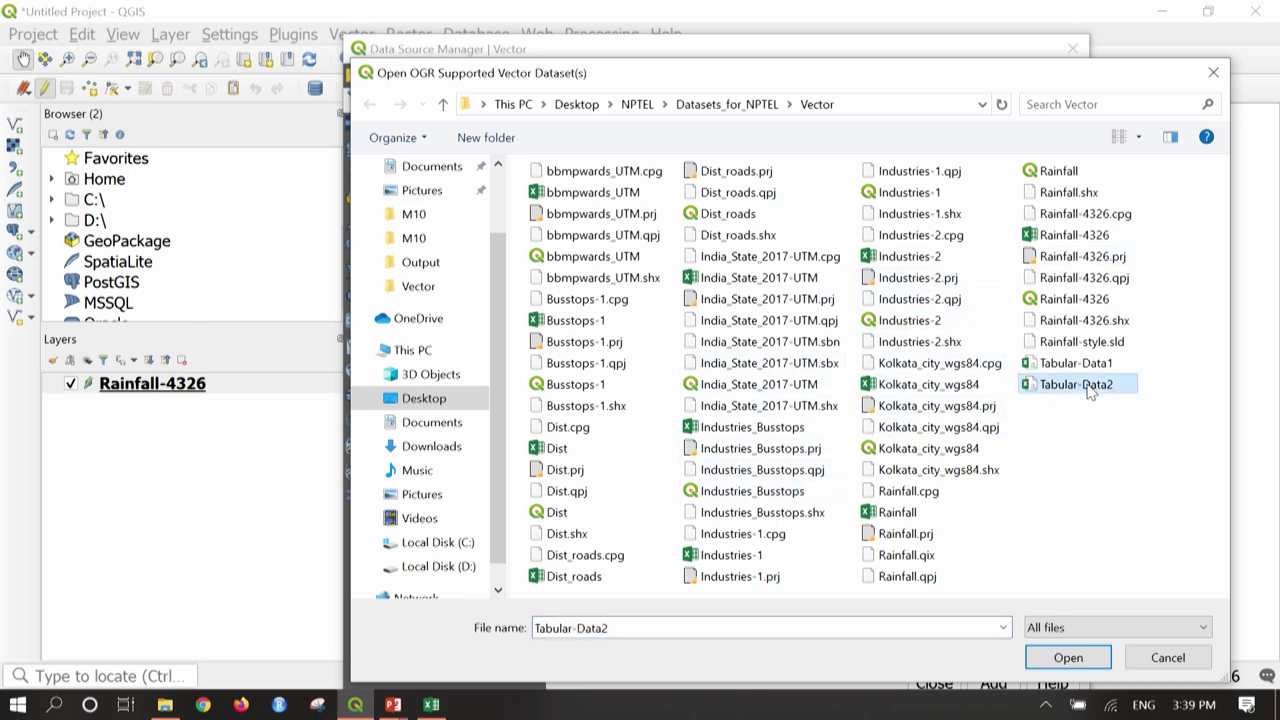
{"action": "left_click", "coordinate": [1088, 660]}
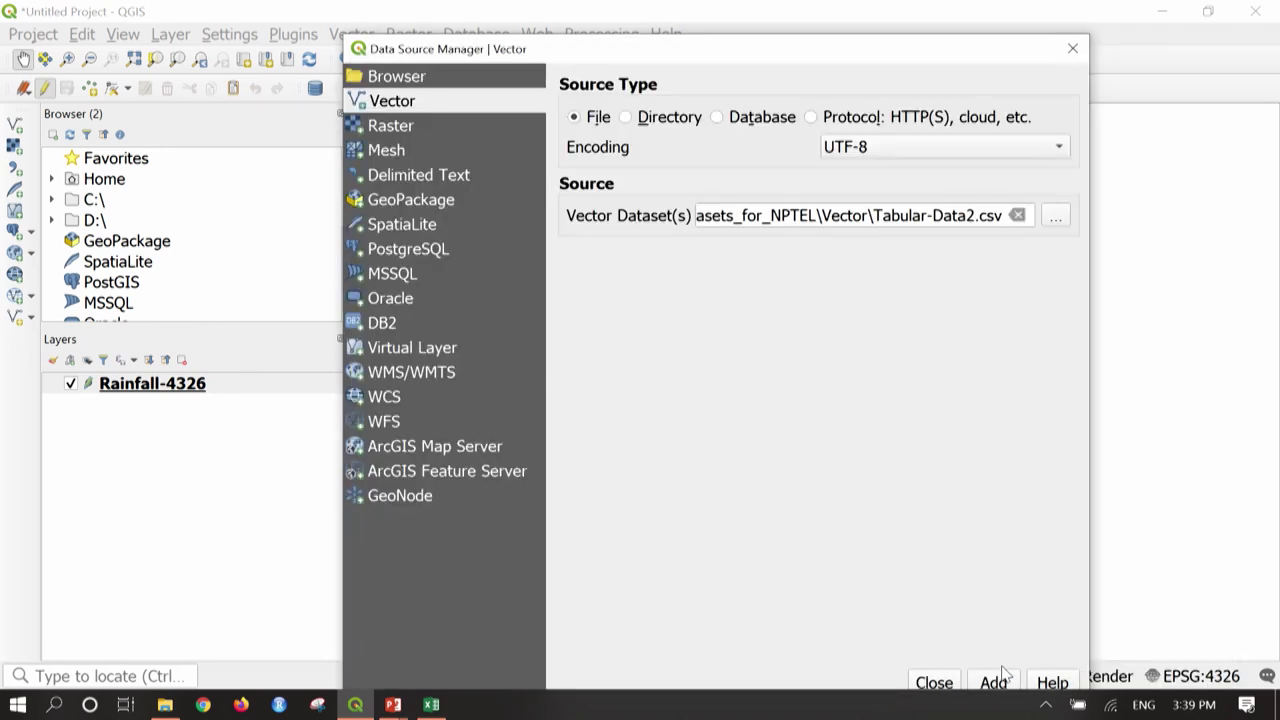
{"action": "left_click", "coordinate": [996, 681]}
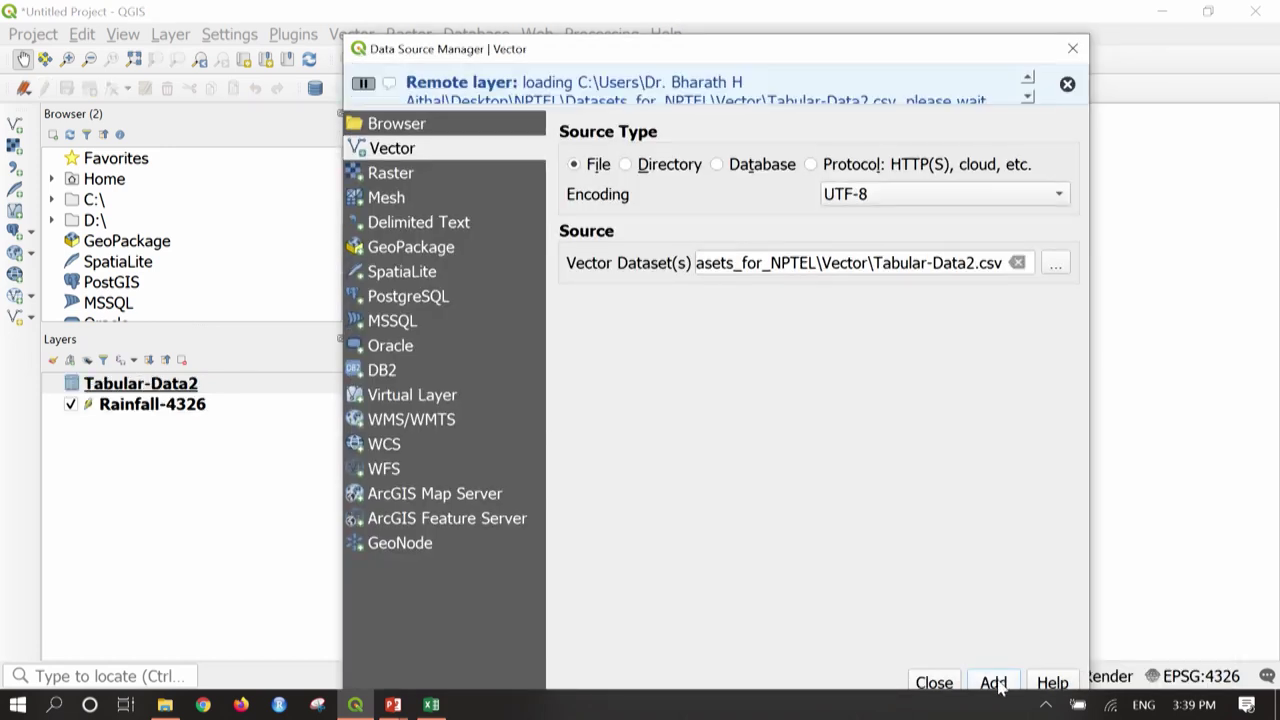
{"action": "left_click", "coordinate": [934, 682]}
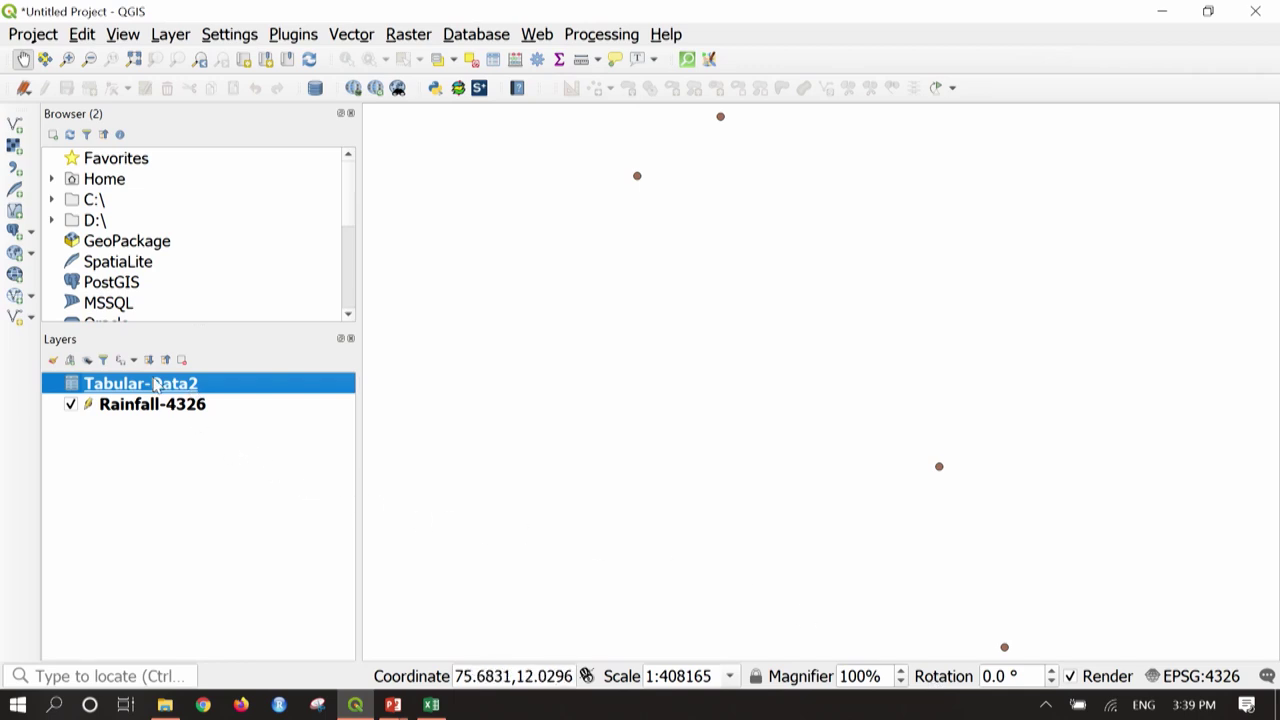
Open the Joins properties of the Rainfall-4326 layer and start a new vector join with Tabular-Data2.
{"action": "left_click", "coordinate": [162, 409]}
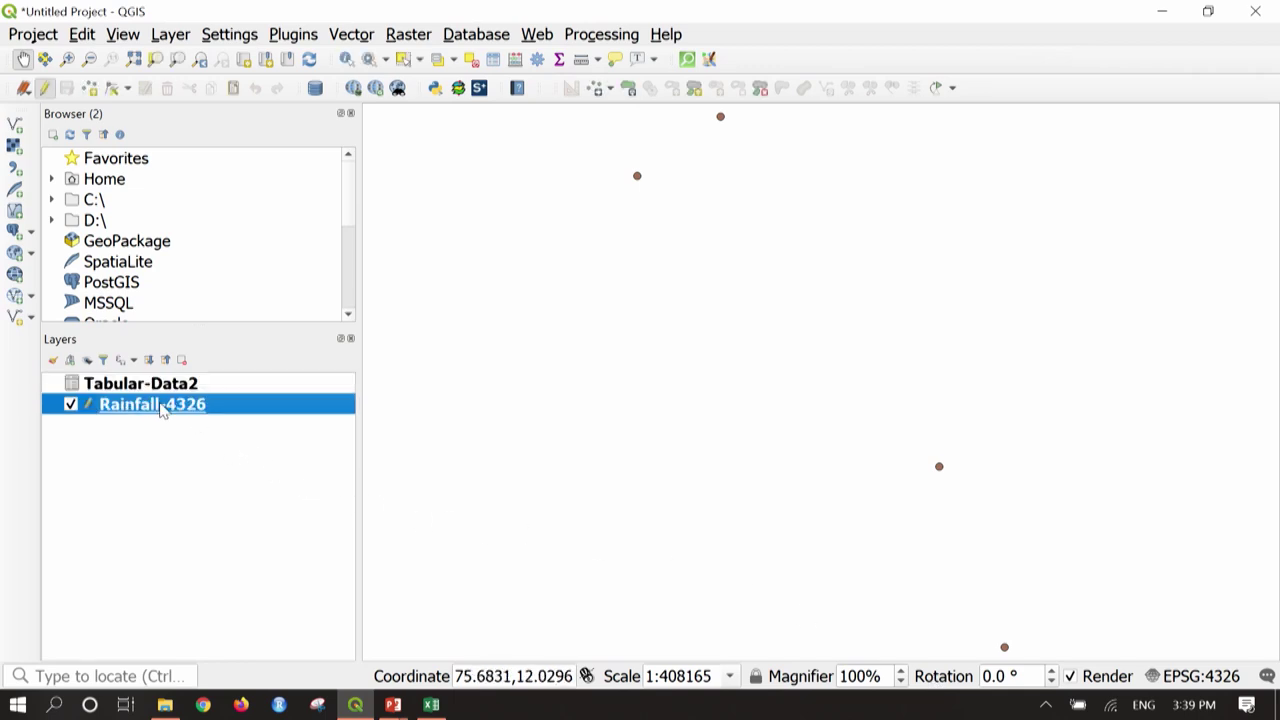
{"action": "right_click", "coordinate": [283, 411]}
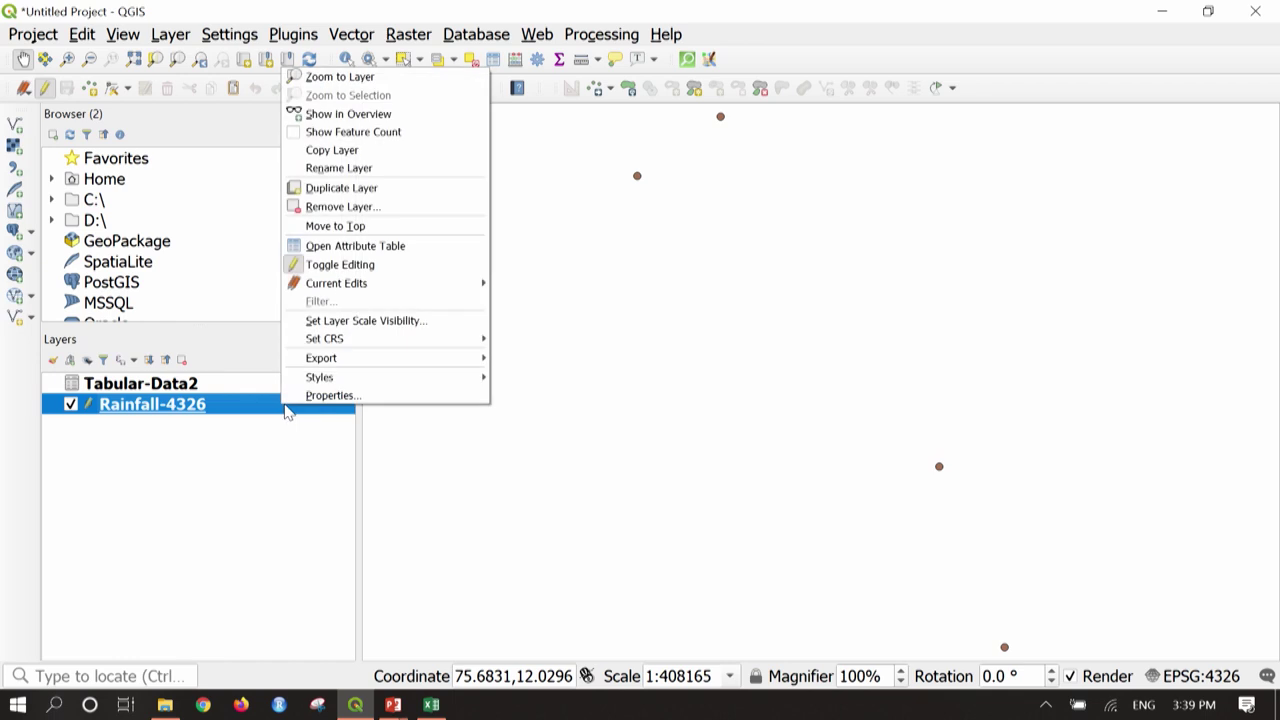
{"action": "left_click", "coordinate": [321, 397]}
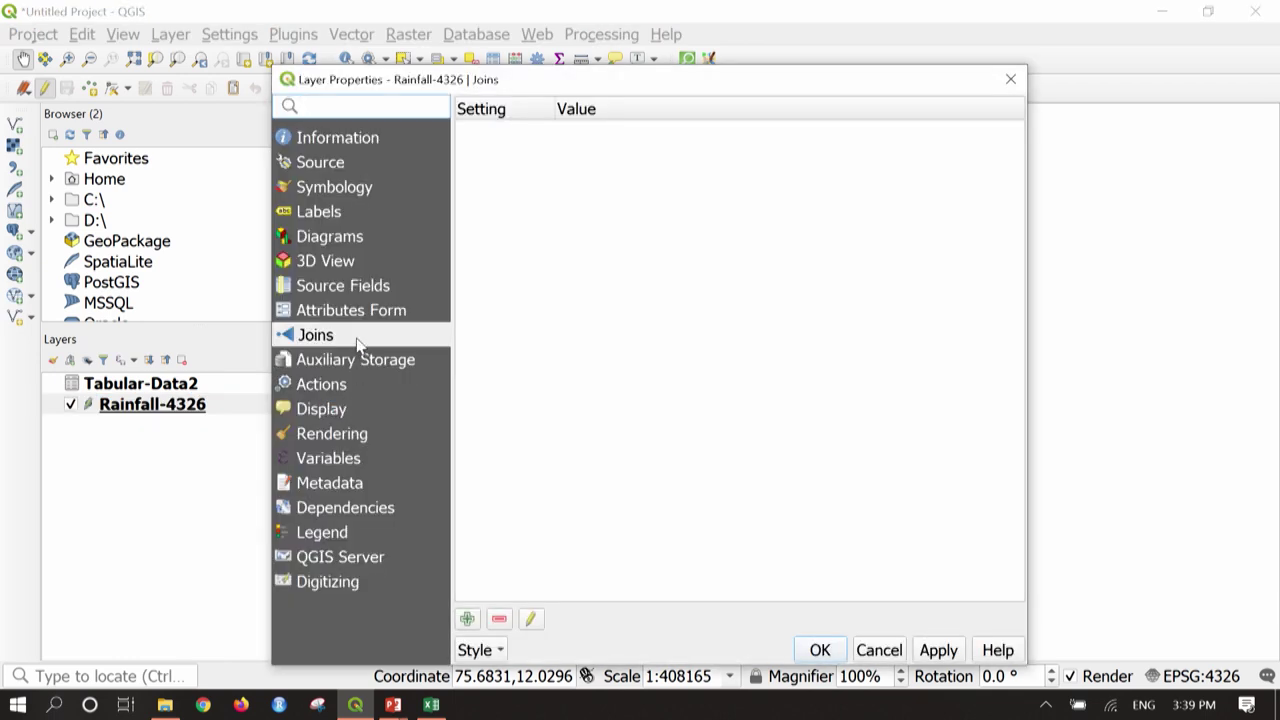
{"action": "left_click", "coordinate": [467, 619]}
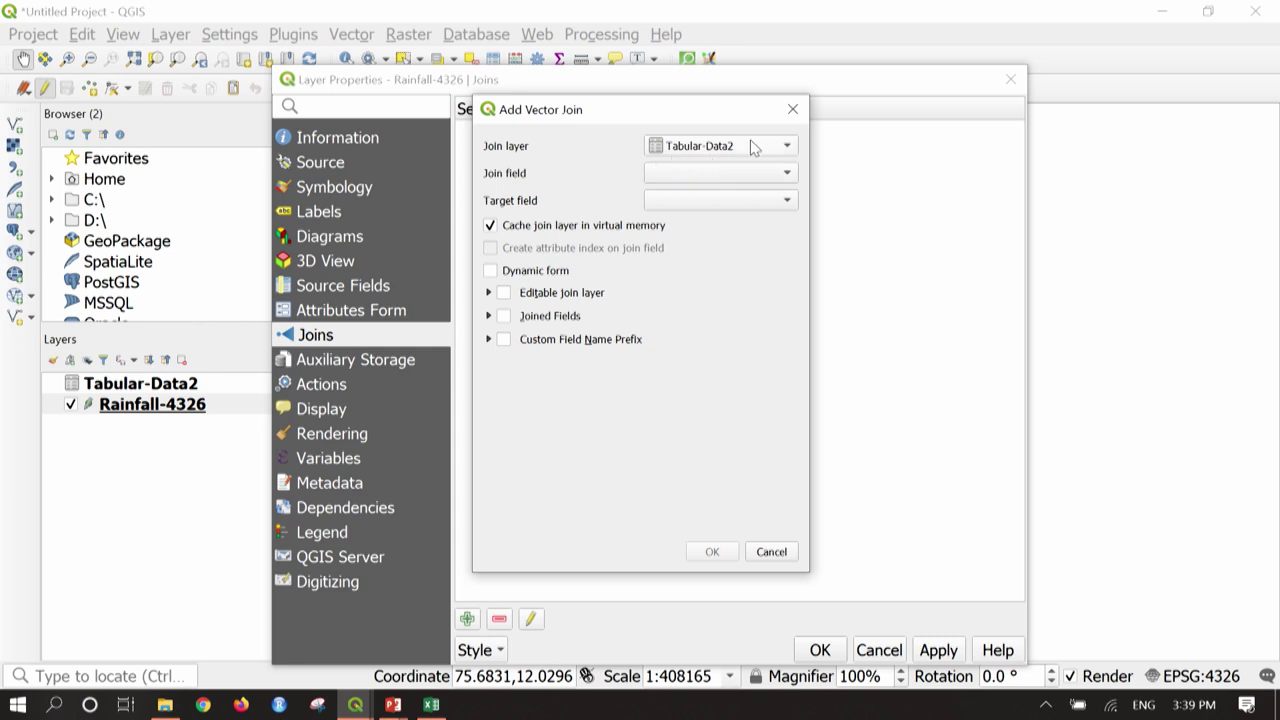
Set both the join field and the target field of the vector join to id.
{"action": "left_click", "coordinate": [748, 173]}
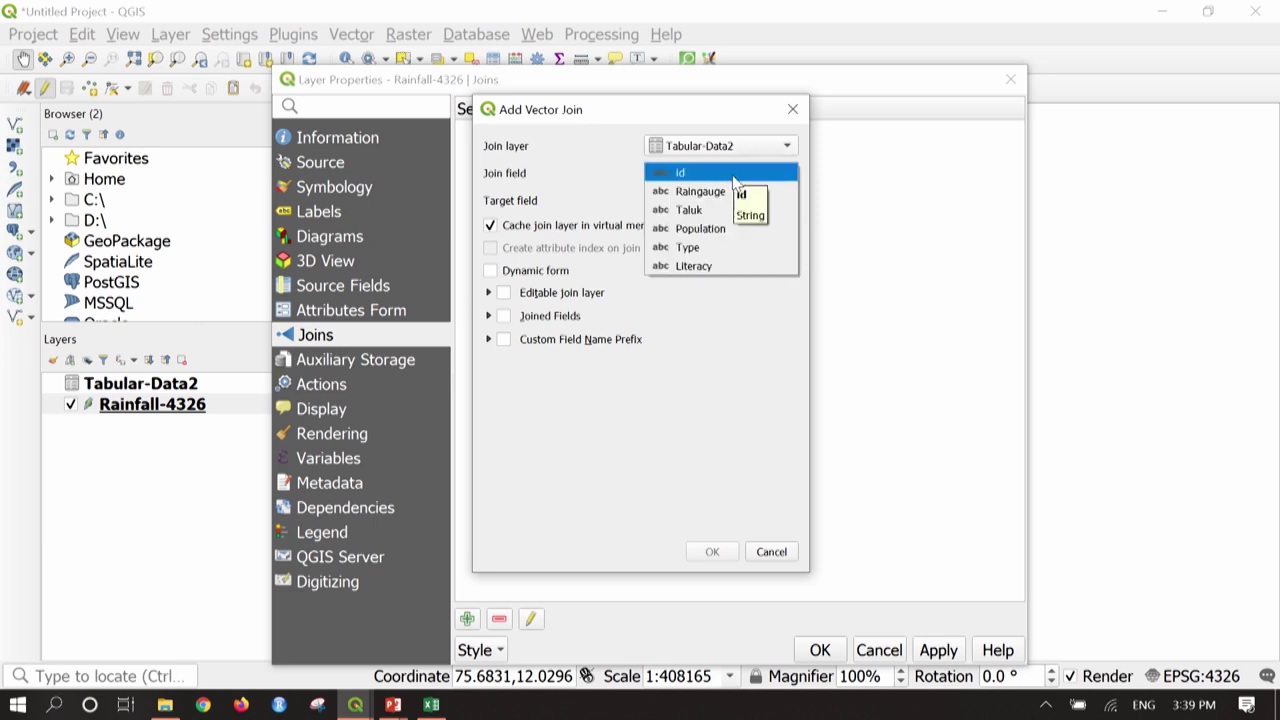
{"action": "left_click", "coordinate": [607, 176]}
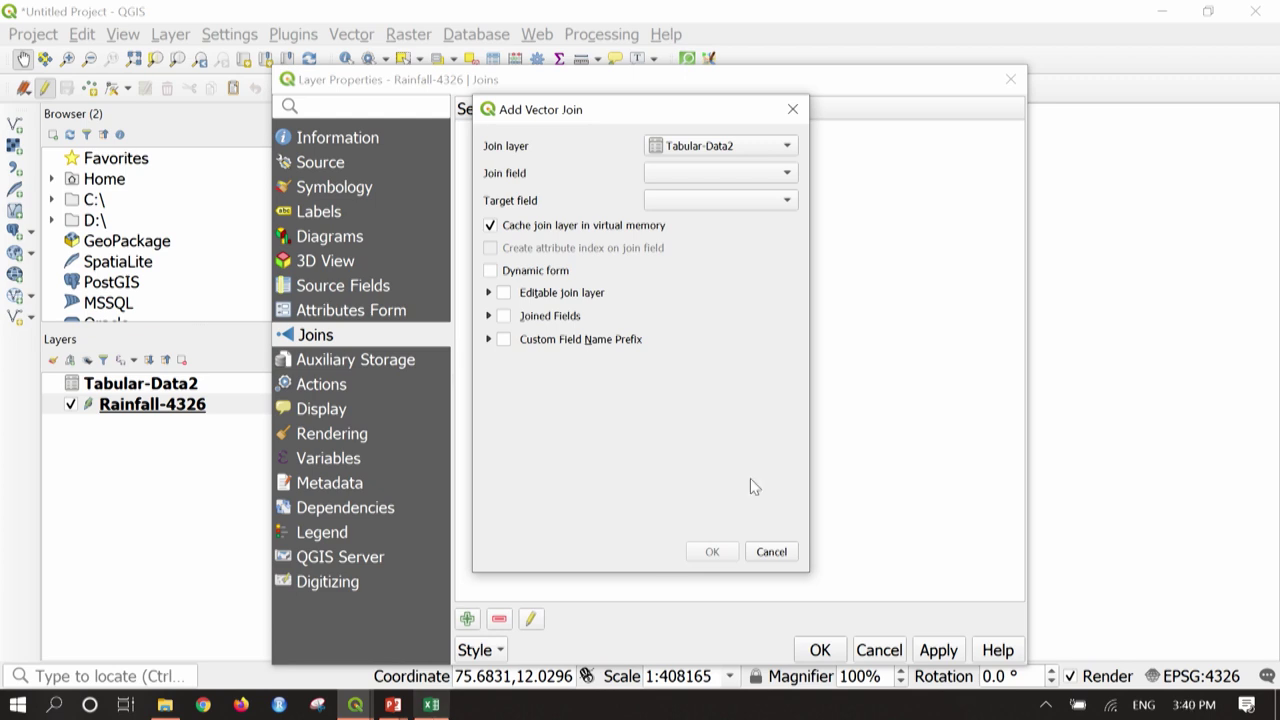
{"action": "left_click", "coordinate": [744, 178]}
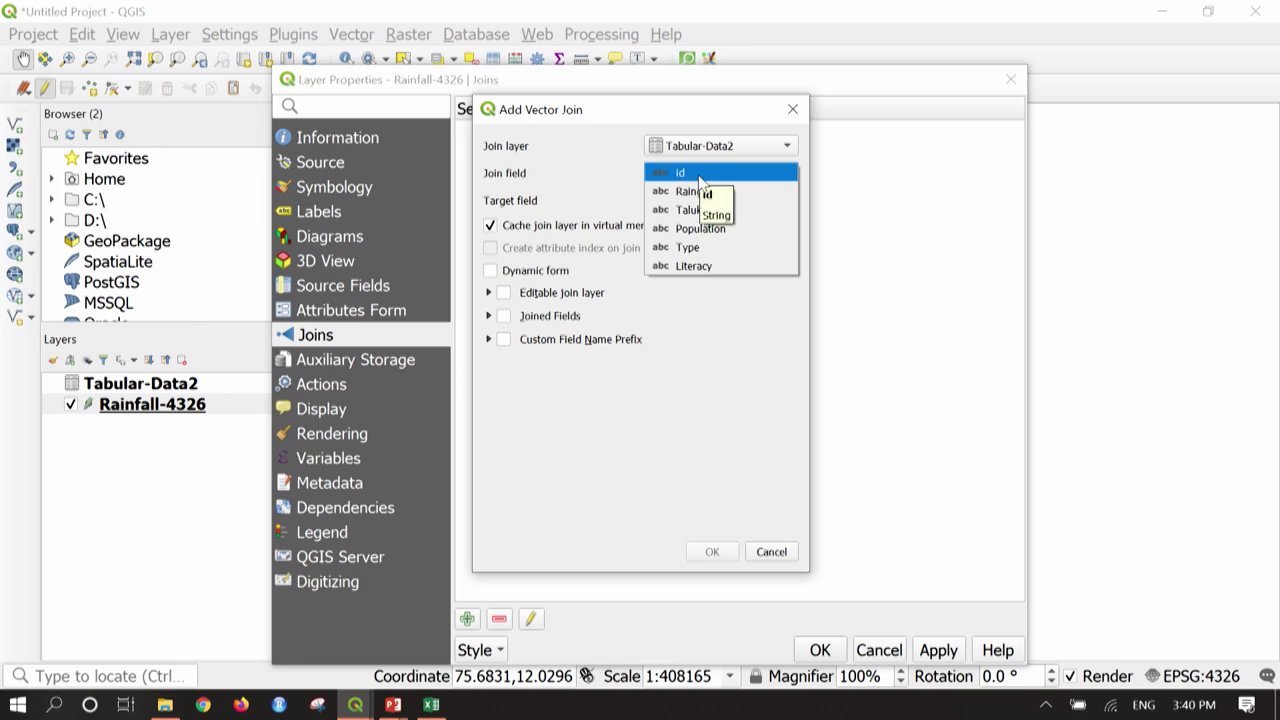
{"action": "left_click", "coordinate": [701, 177]}
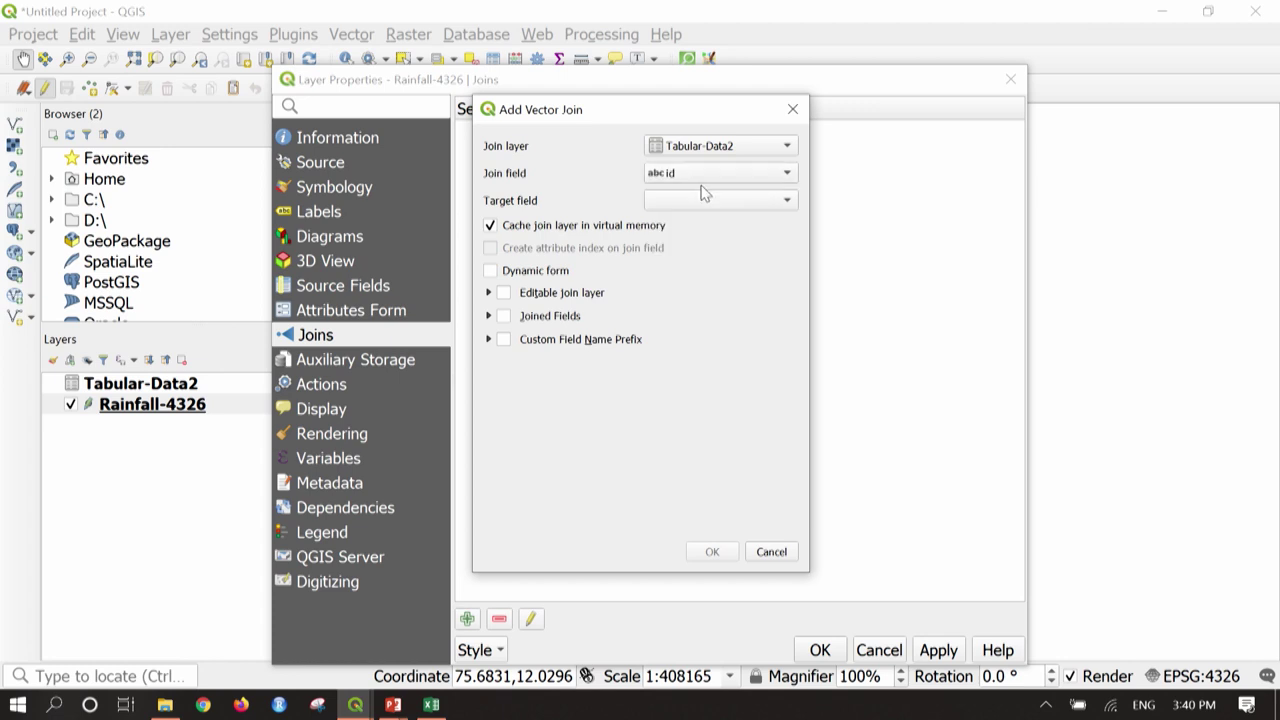
{"action": "left_click", "coordinate": [699, 203]}
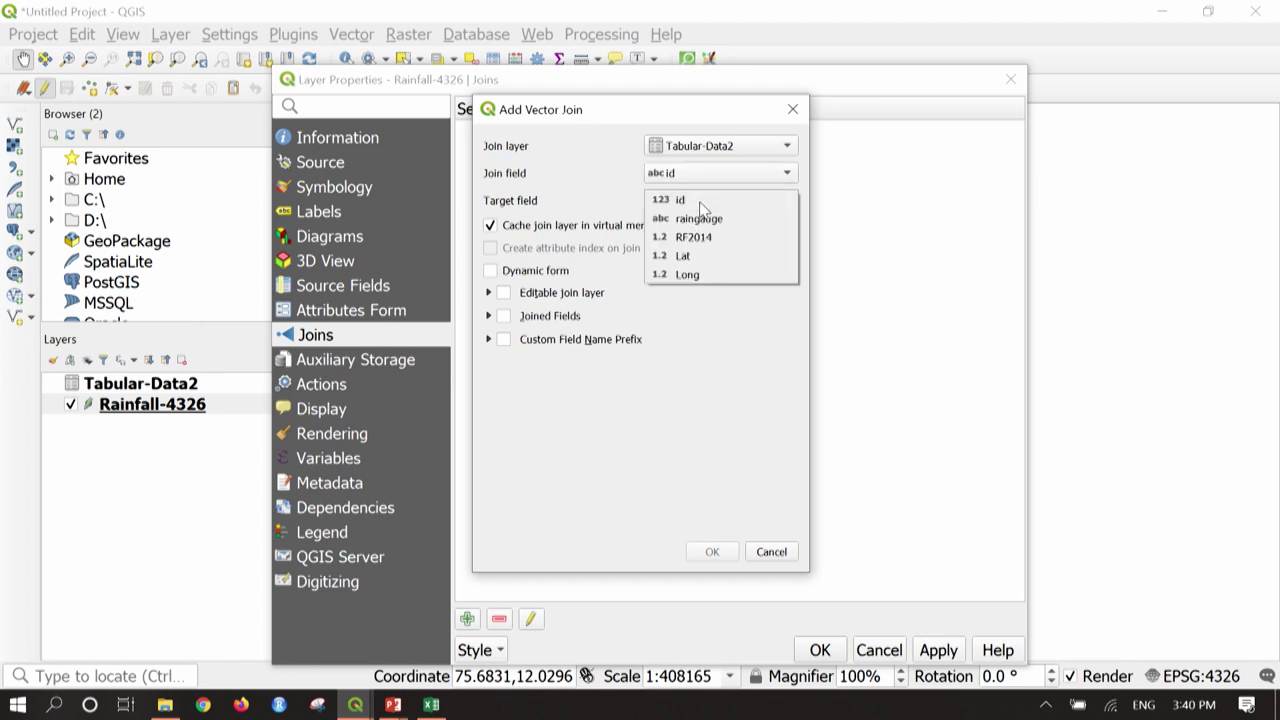
{"action": "left_click", "coordinate": [678, 202]}
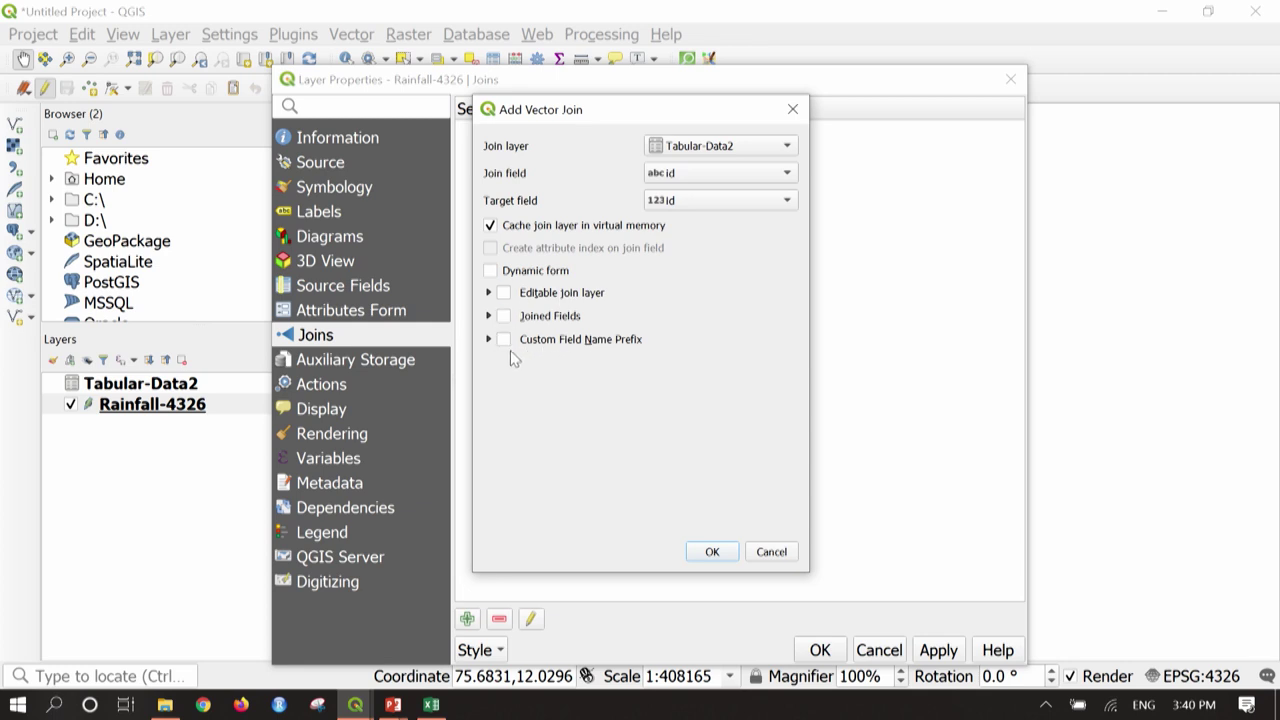
Give the joined fields the custom name prefix Table_ and apply the Tabular-Data2 join to the Rainfall-4326 layer.
{"action": "left_click", "coordinate": [504, 340]}
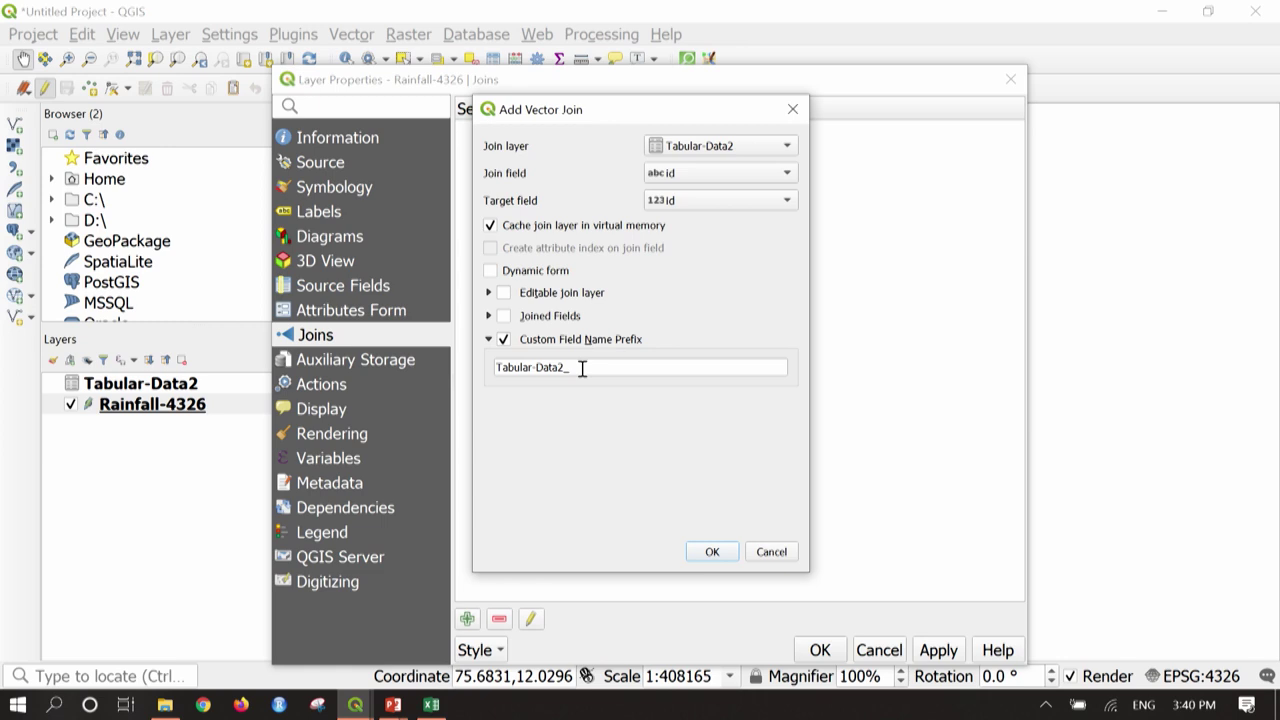
{"action": "left_click_drag", "start_coordinate": [582, 368], "coordinate": [480, 367]}
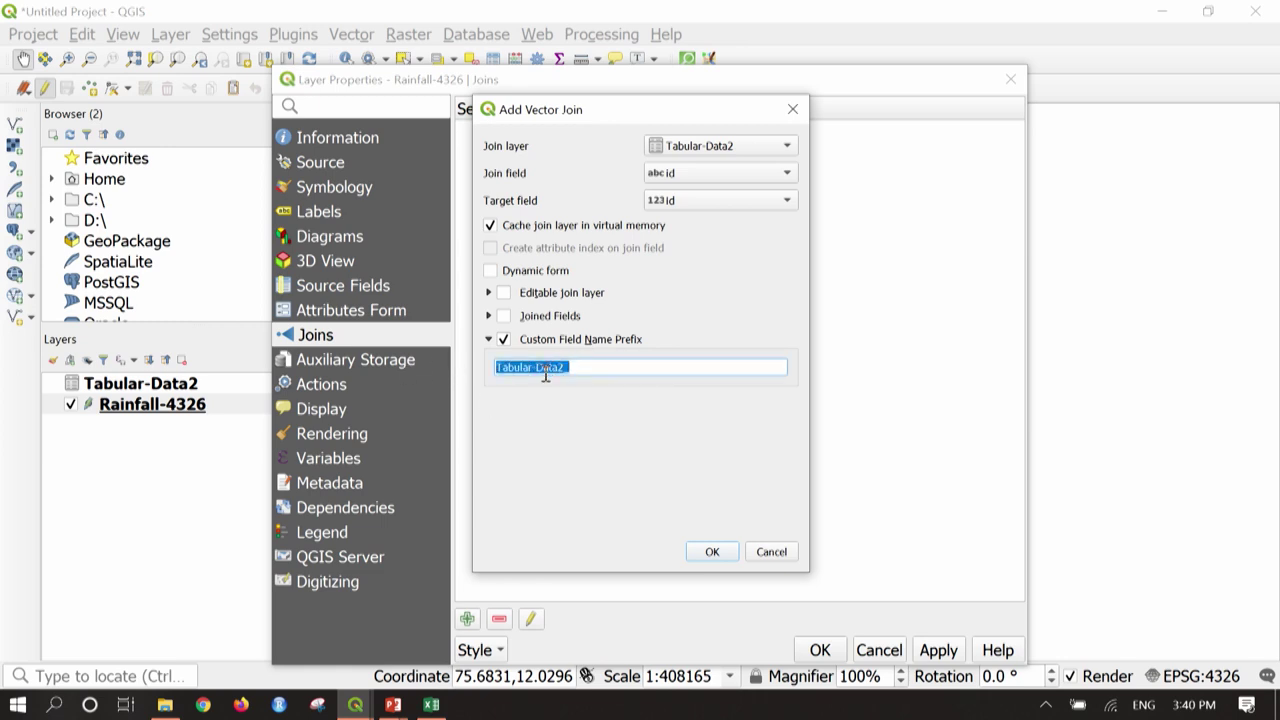
{"action": "type", "text": "Table_"}
{"action": "left_click", "coordinate": [713, 551]}
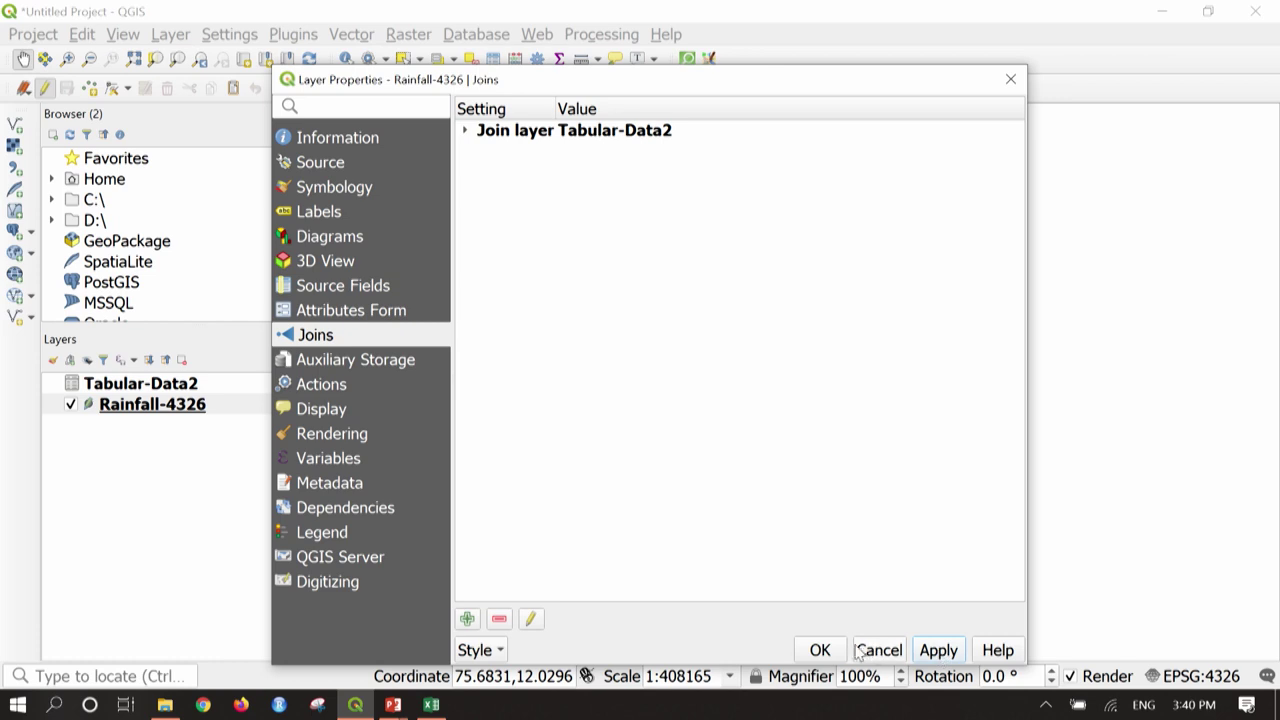
{"action": "left_click", "coordinate": [824, 652]}
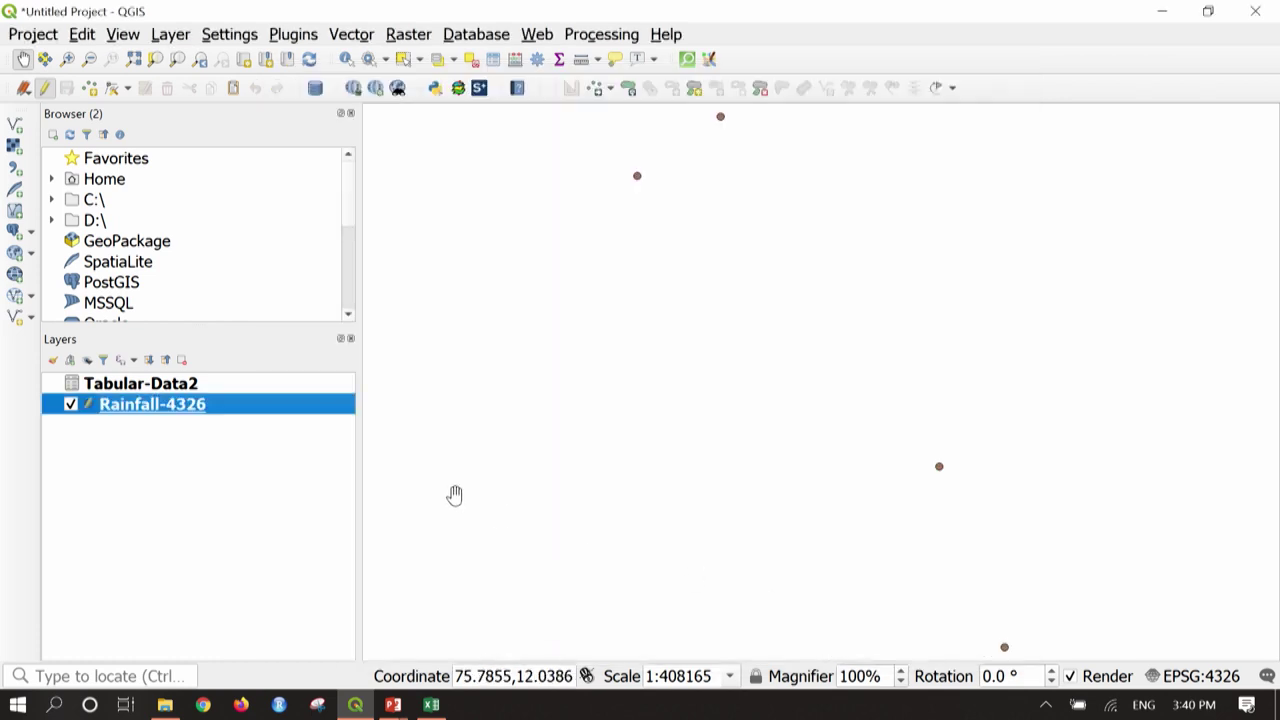
Turn off editing for the Rainfall-4326 layer.
{"action": "right_click", "coordinate": [175, 405]}
{"action": "mouse_move", "coordinate": [240, 281]}
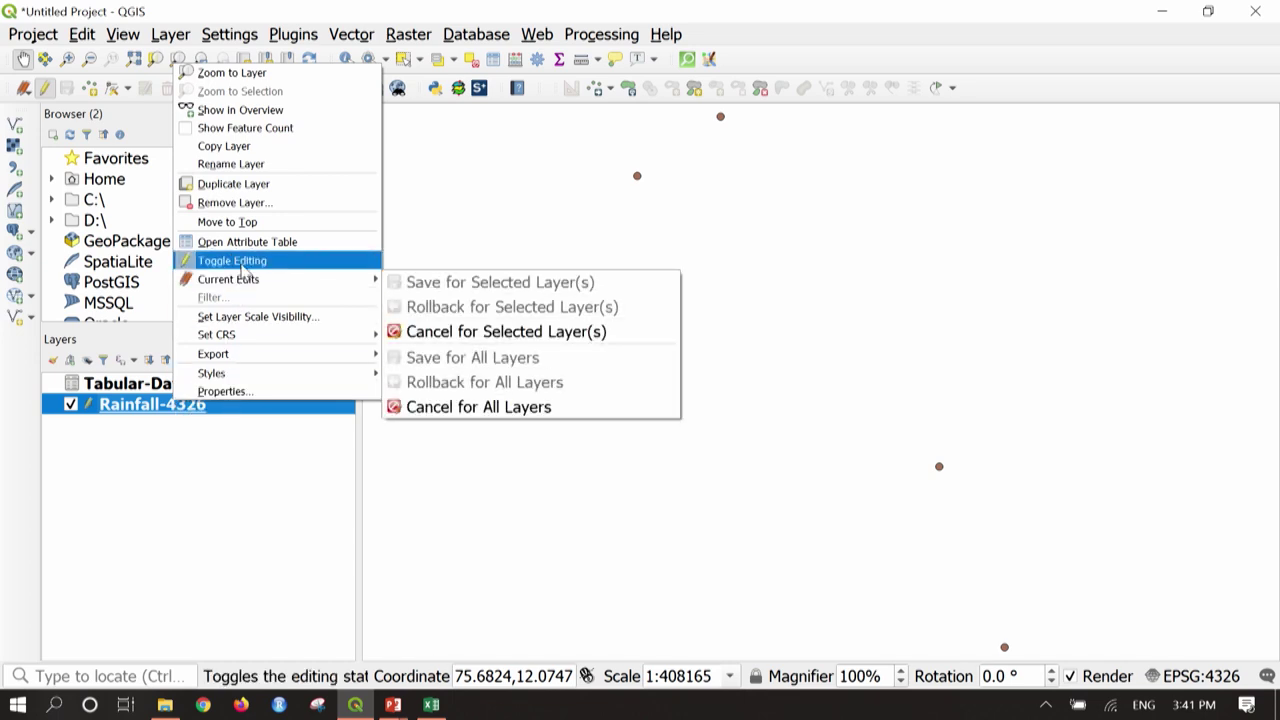
{"action": "left_click", "coordinate": [241, 262]}
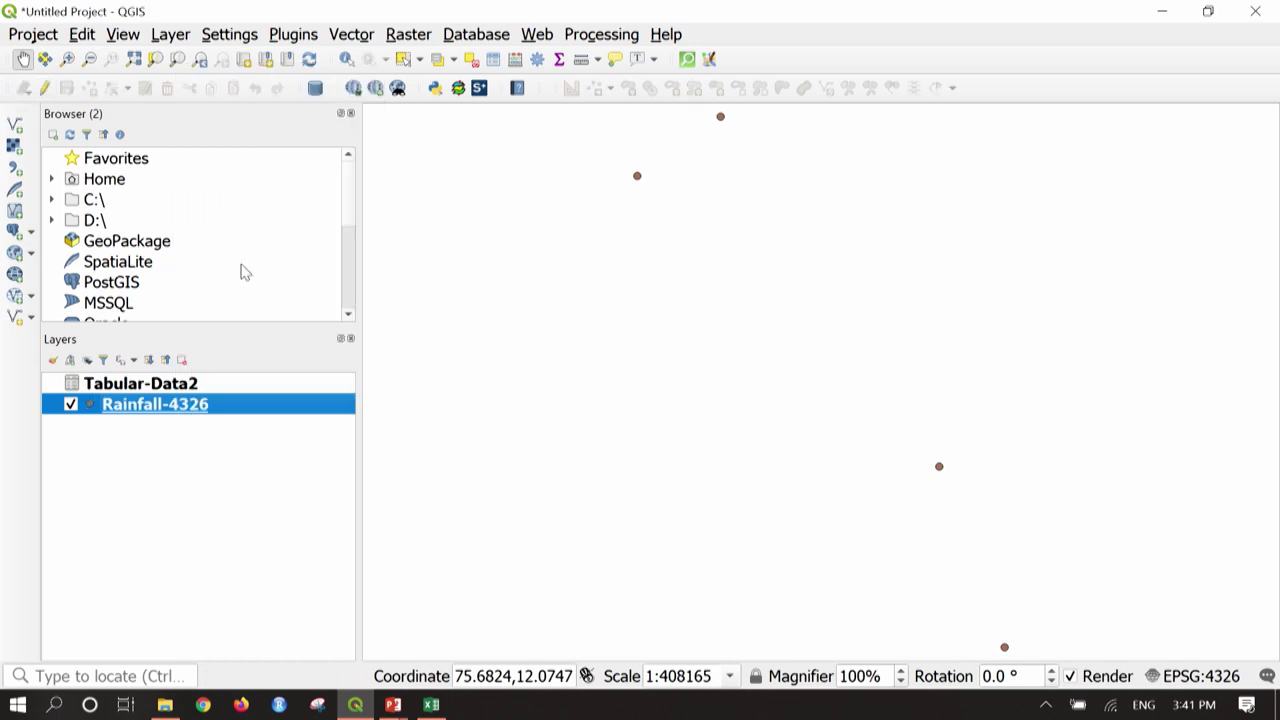
Examine the joined Table_ columns in the Rainfall-4326 attribute table, sorting by the joined raingauge field and by id, and close it.
{"action": "right_click", "coordinate": [277, 418]}
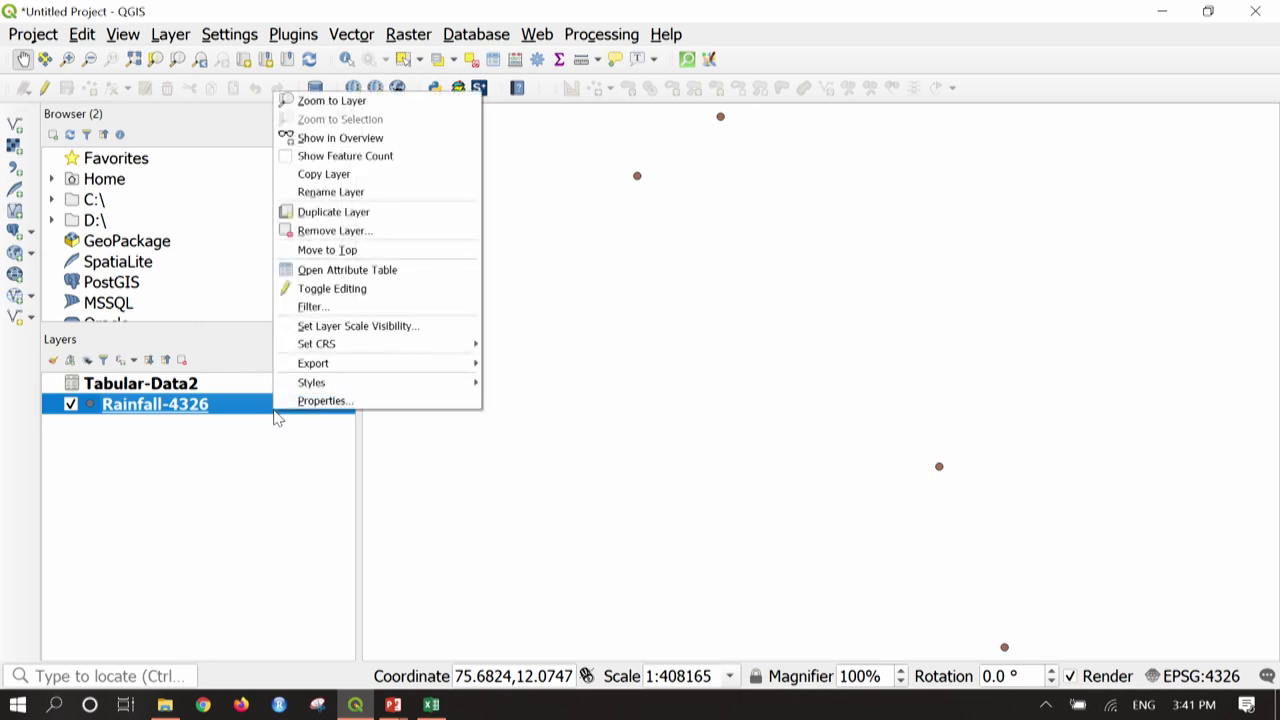
{"action": "left_click", "coordinate": [355, 270]}
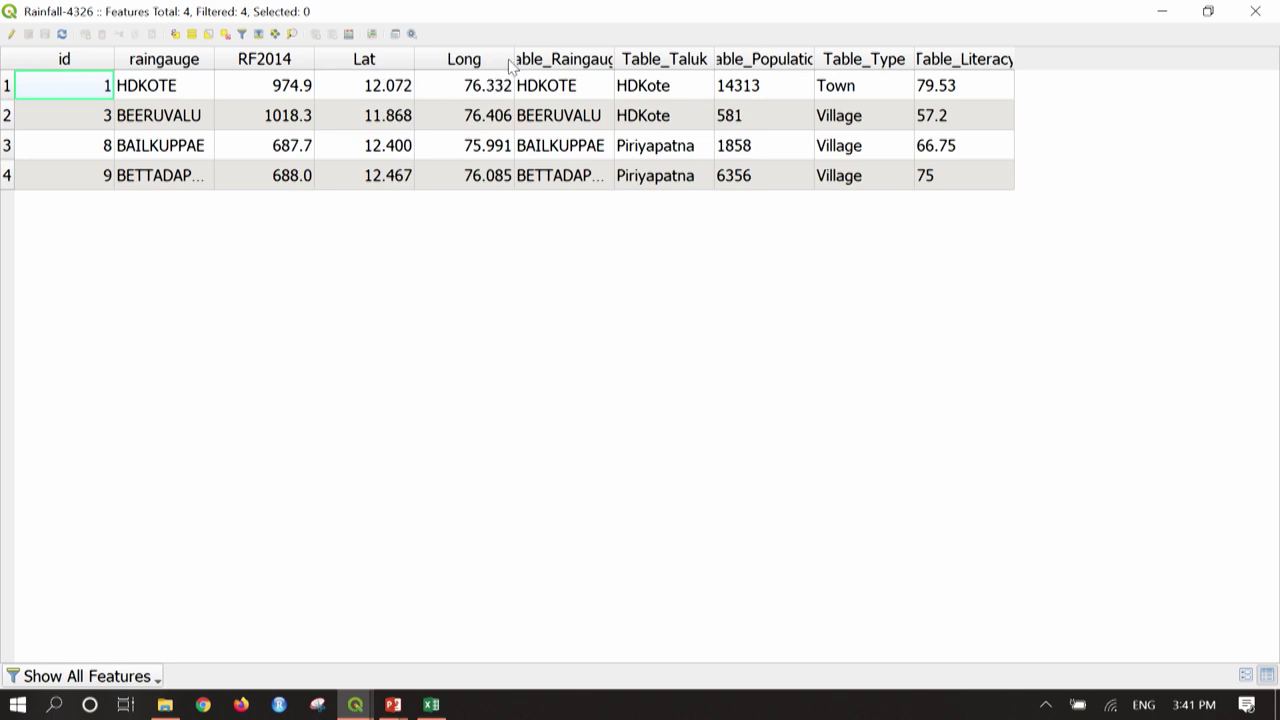
{"action": "left_click", "coordinate": [608, 58]}
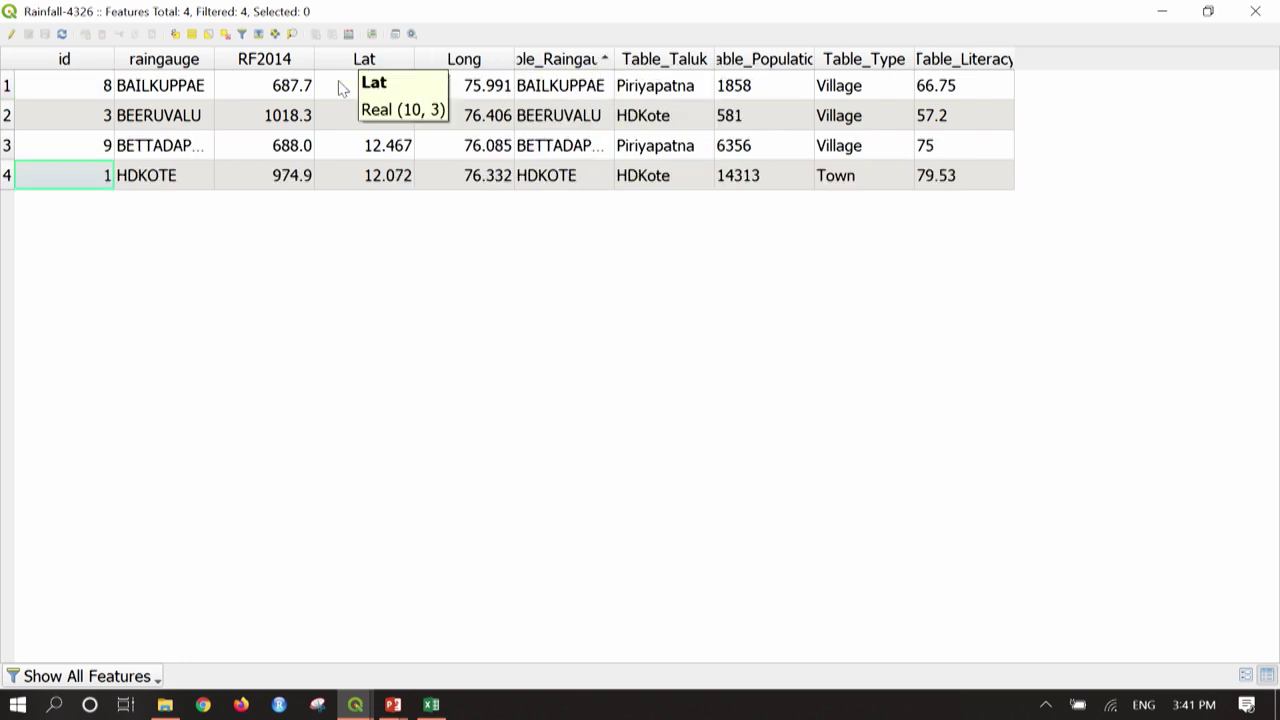
{"action": "left_click", "coordinate": [50, 60]}
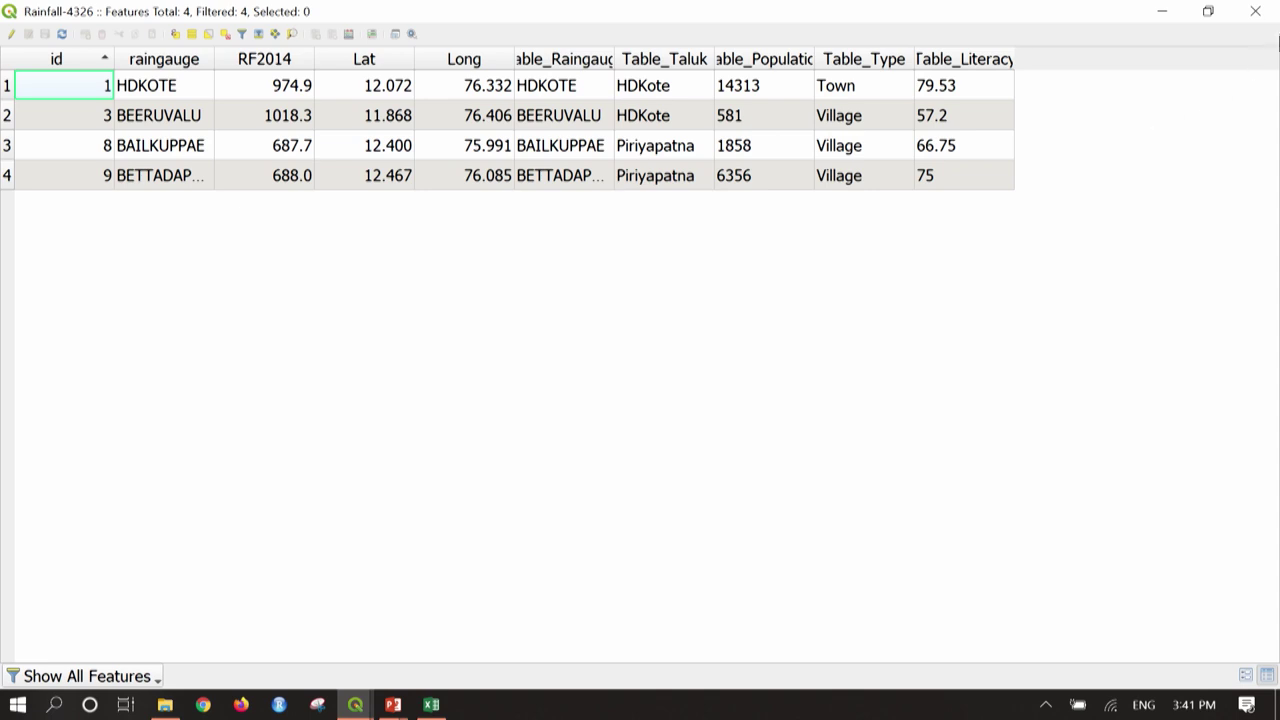
{"action": "left_click", "coordinate": [1268, 8]}
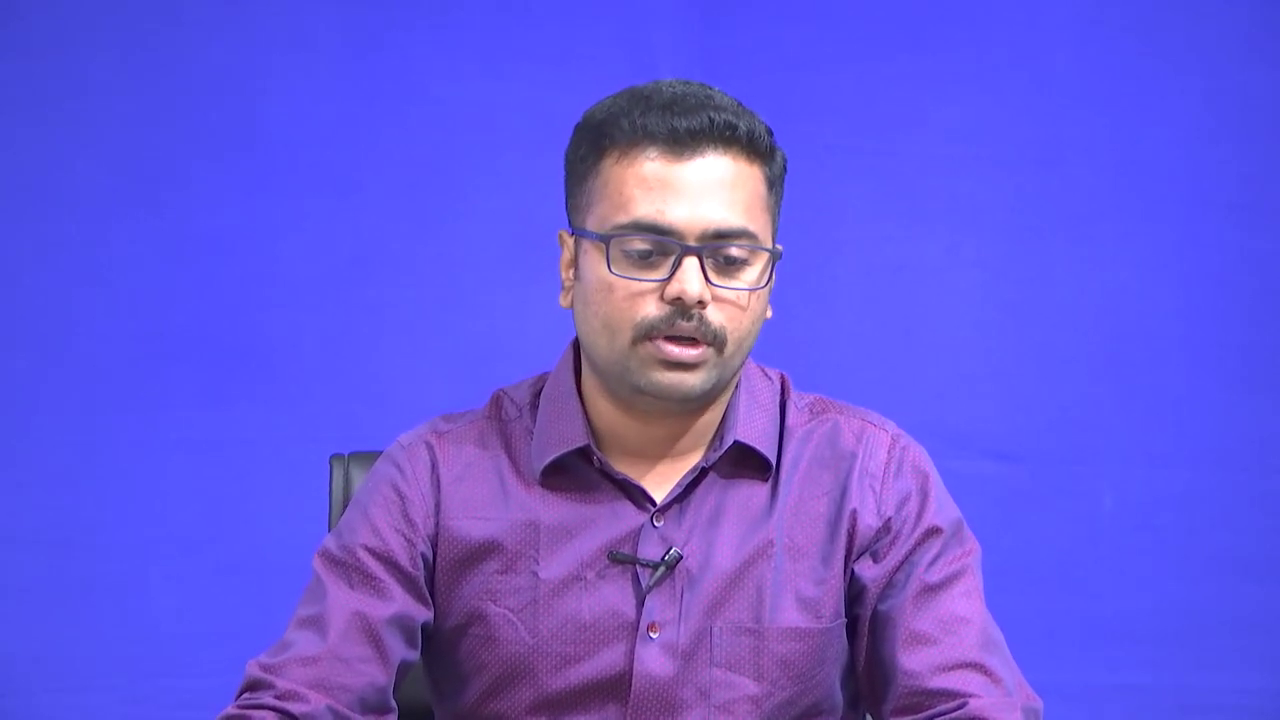
Start a new project and discard the current one without saving.
{"action": "left_click", "coordinate": [34, 34]}
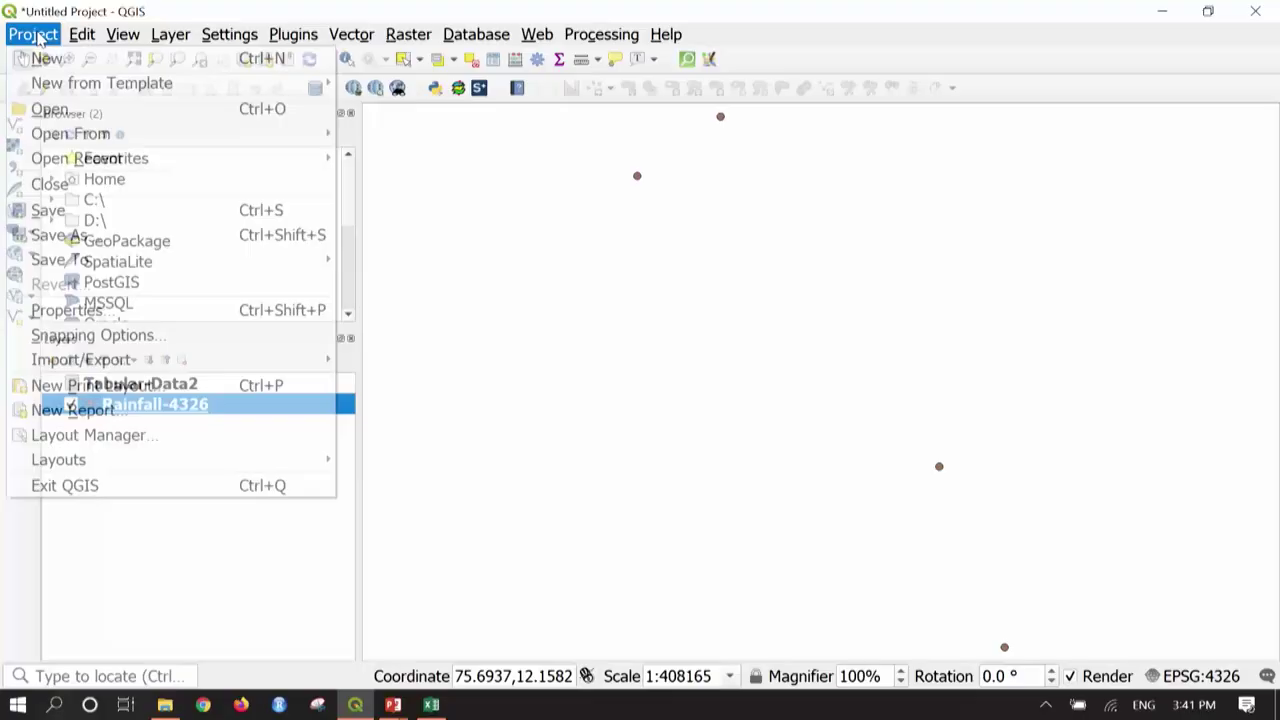
{"action": "left_click", "coordinate": [44, 58]}
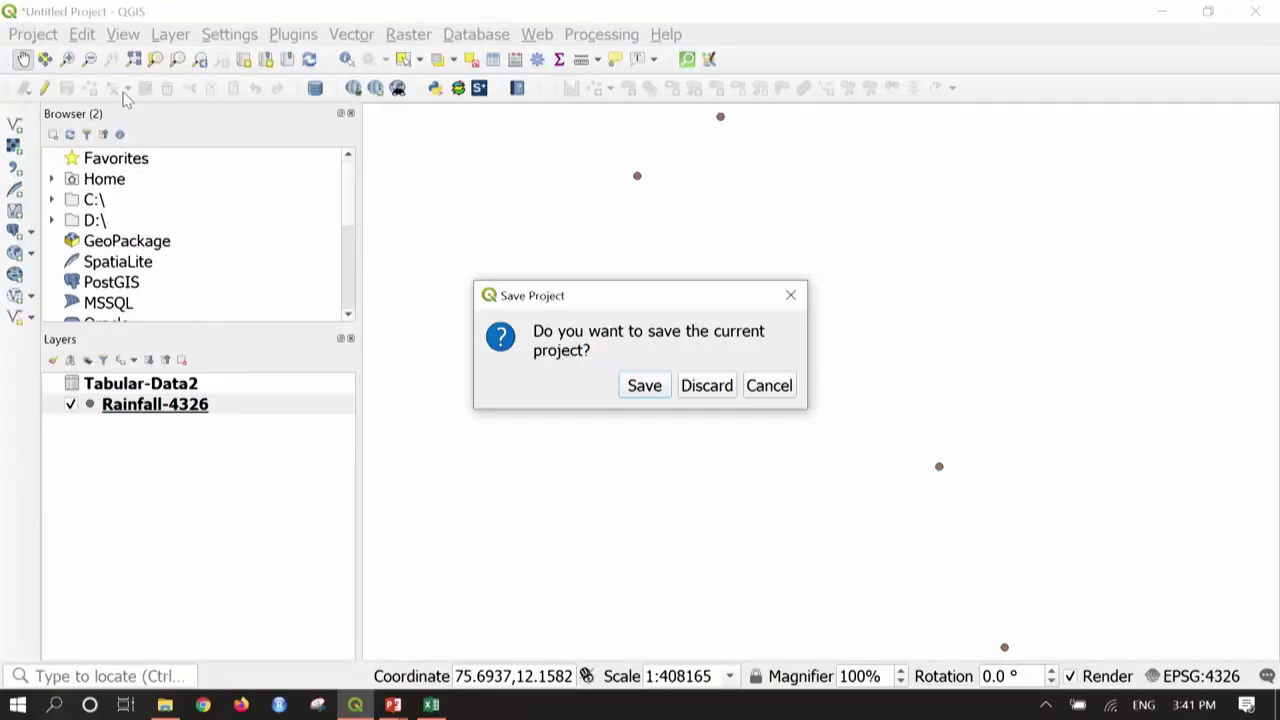
{"action": "left_click", "coordinate": [704, 385]}
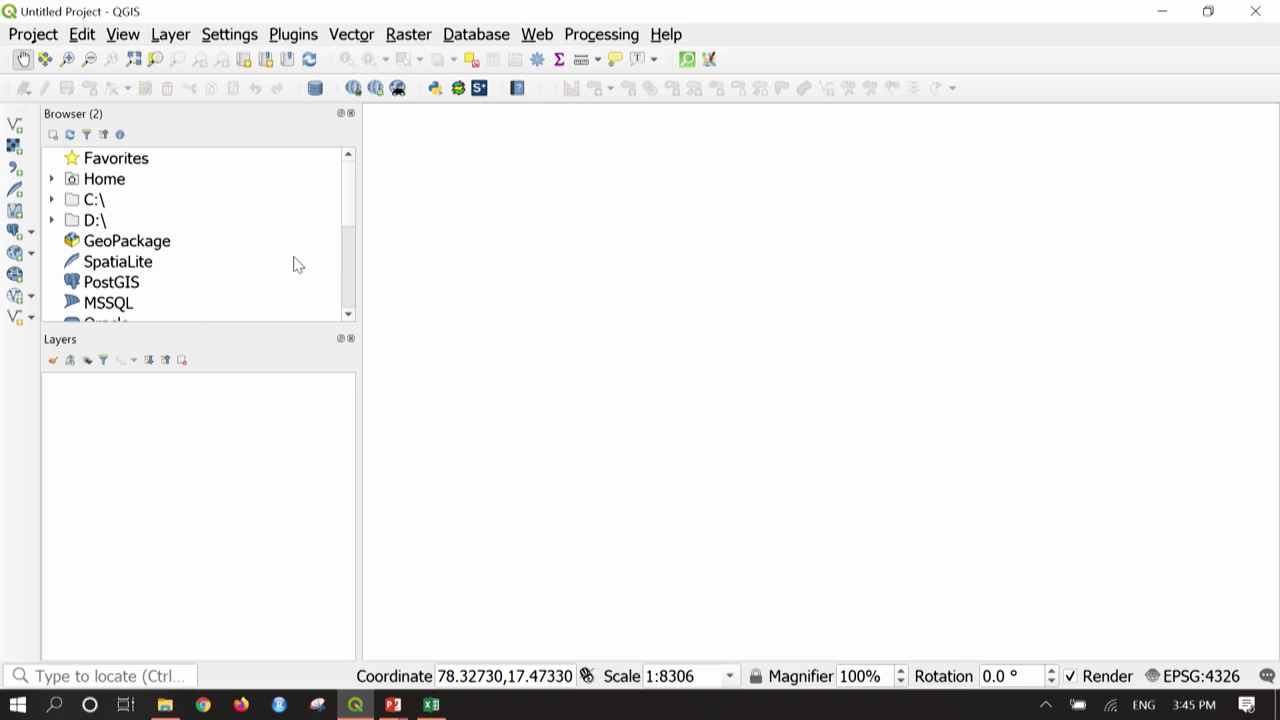
Add the Hyderabad_Lakes shapefile from the Output folder to the project as a vector layer.
{"action": "left_click", "coordinate": [16, 126]}
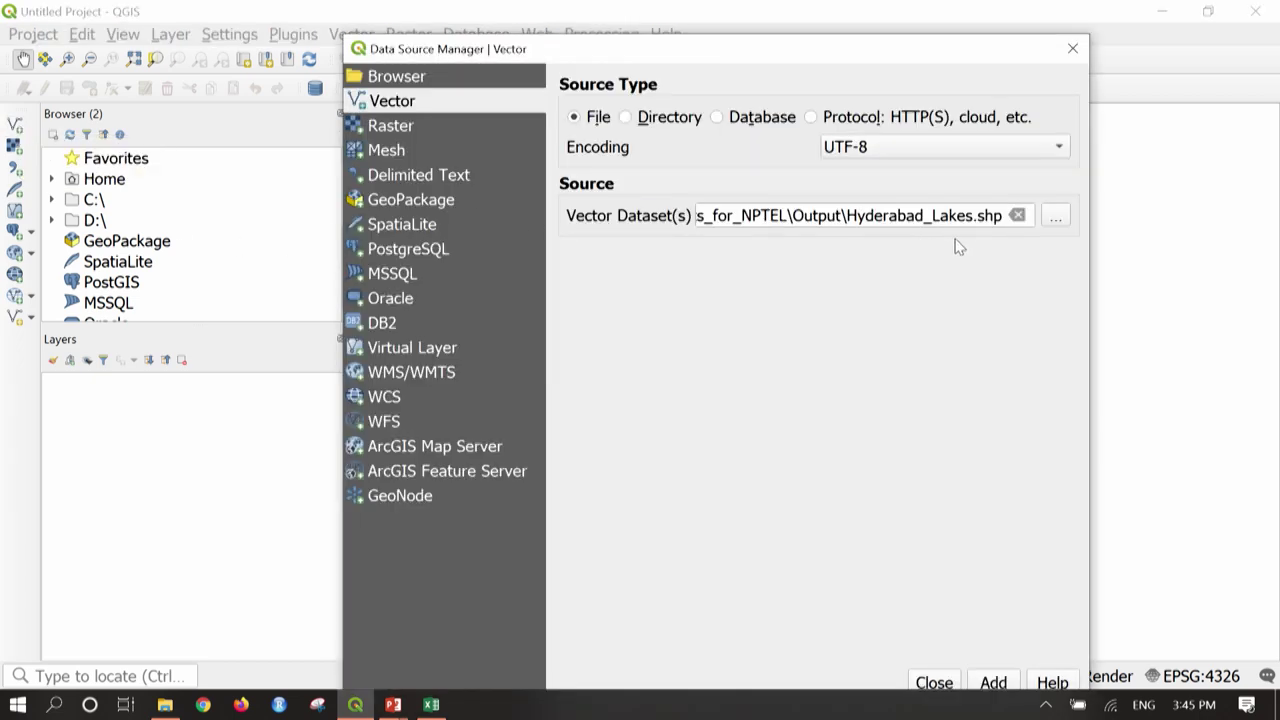
{"action": "left_click", "coordinate": [1056, 216]}
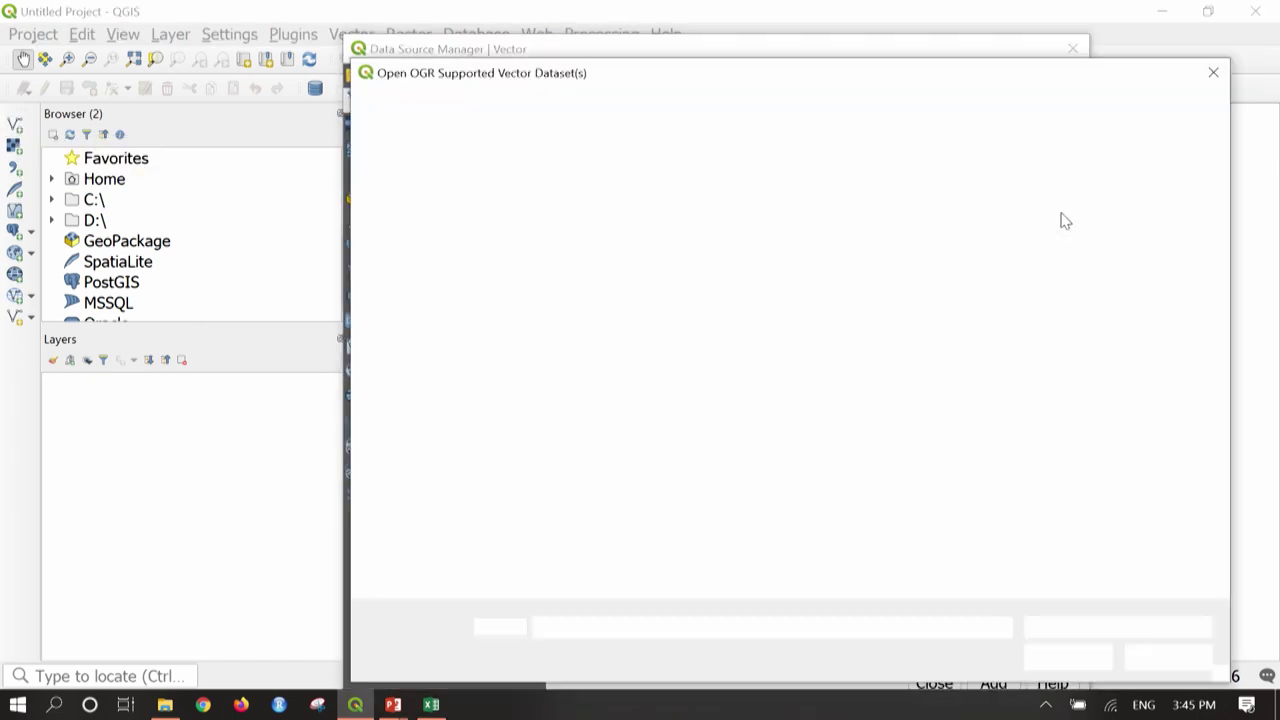
{"action": "scroll", "coordinate": [809, 340], "scroll_direction": "down", "scroll_amount": 3}
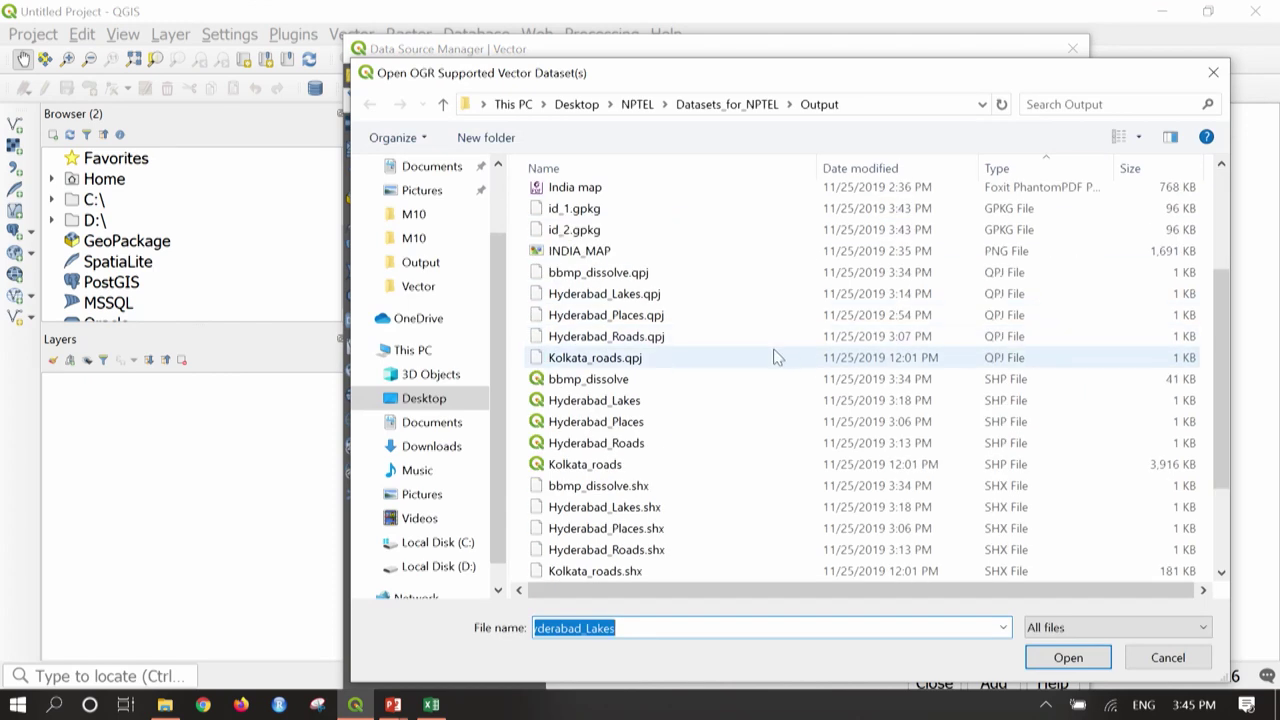
{"action": "left_click", "coordinate": [680, 405]}
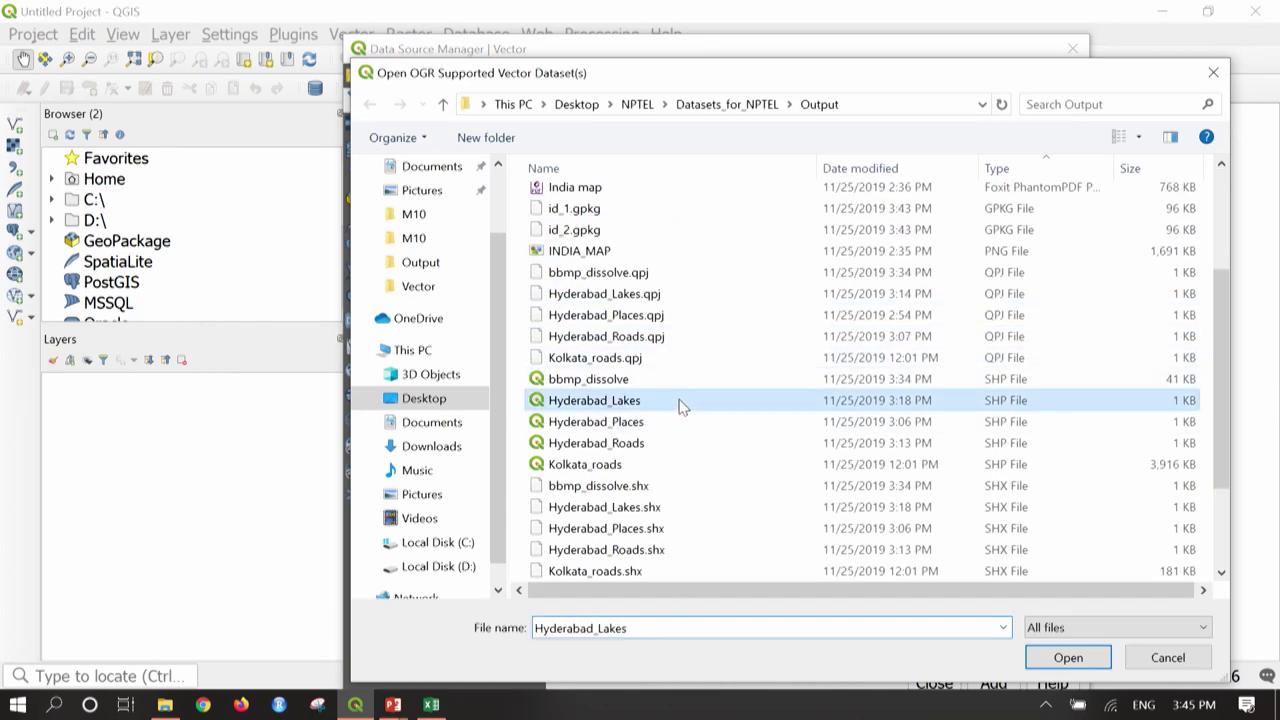
{"action": "left_click", "coordinate": [1066, 658]}
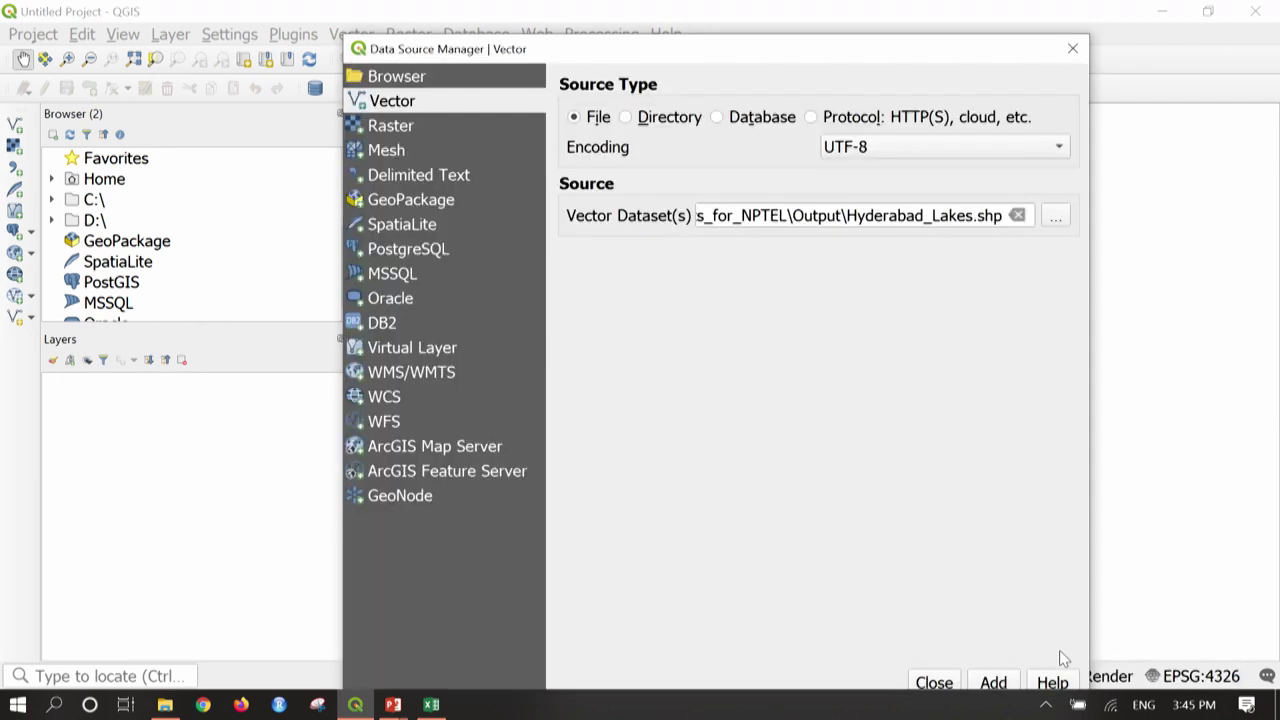
{"action": "left_click", "coordinate": [986, 683]}
{"action": "left_click", "coordinate": [934, 682]}
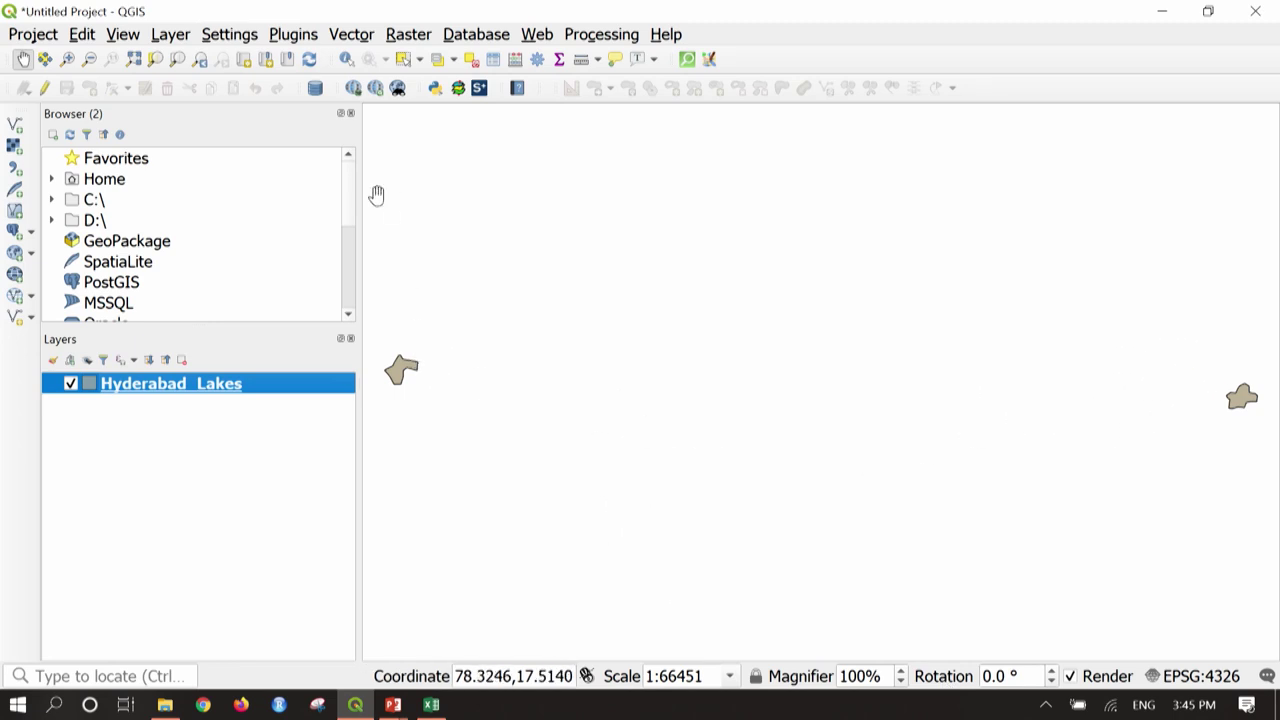
Turn on editing for the Hyderabad_Lakes layer.
{"action": "left_click_drag", "start_coordinate": [420, 374], "coordinate": [597, 398]}
{"action": "scroll", "coordinate": [588, 404], "scroll_direction": "up", "scroll_amount": 2}
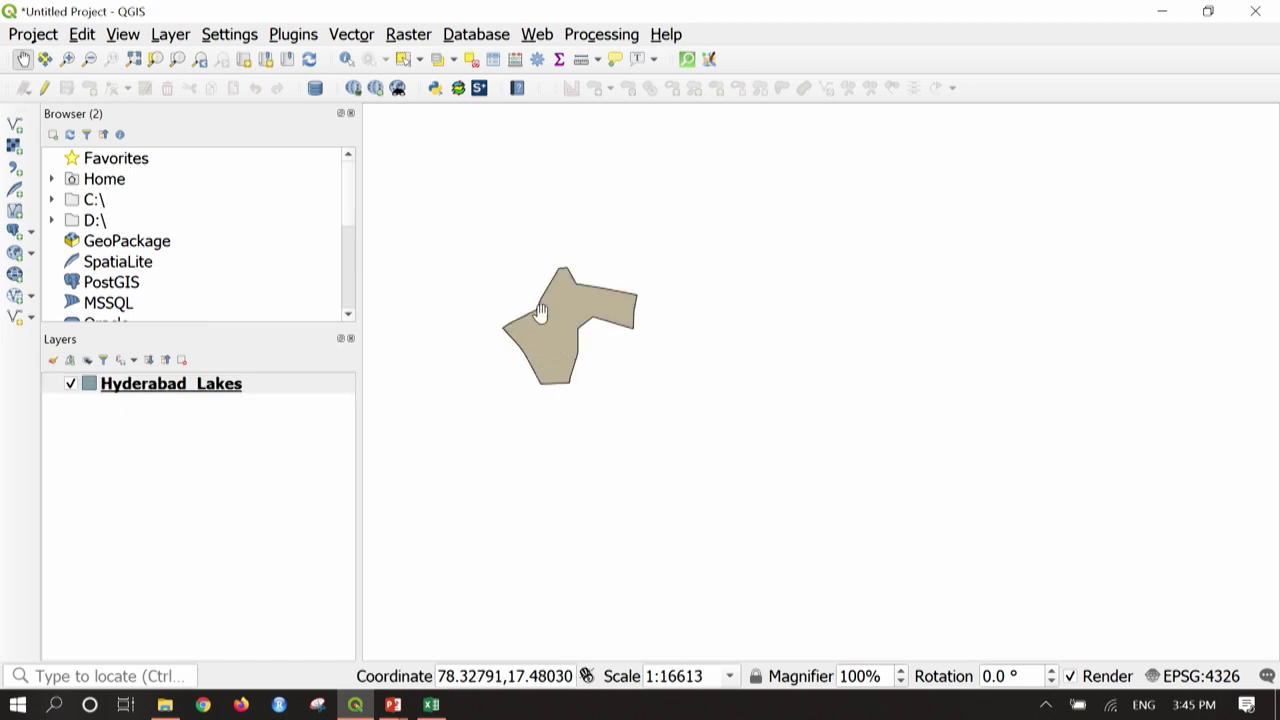
{"action": "scroll", "coordinate": [534, 297], "scroll_direction": "up", "scroll_amount": 2}
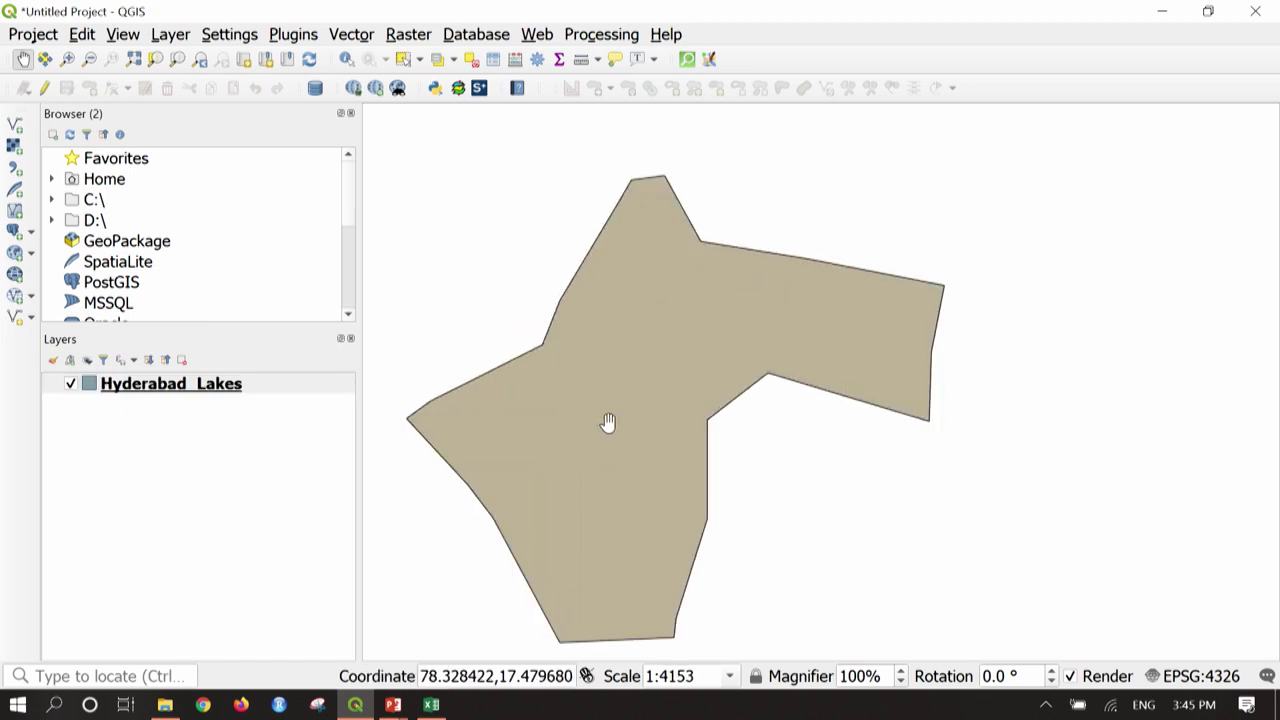
{"action": "left_click_drag", "start_coordinate": [649, 420], "coordinate": [656, 399]}
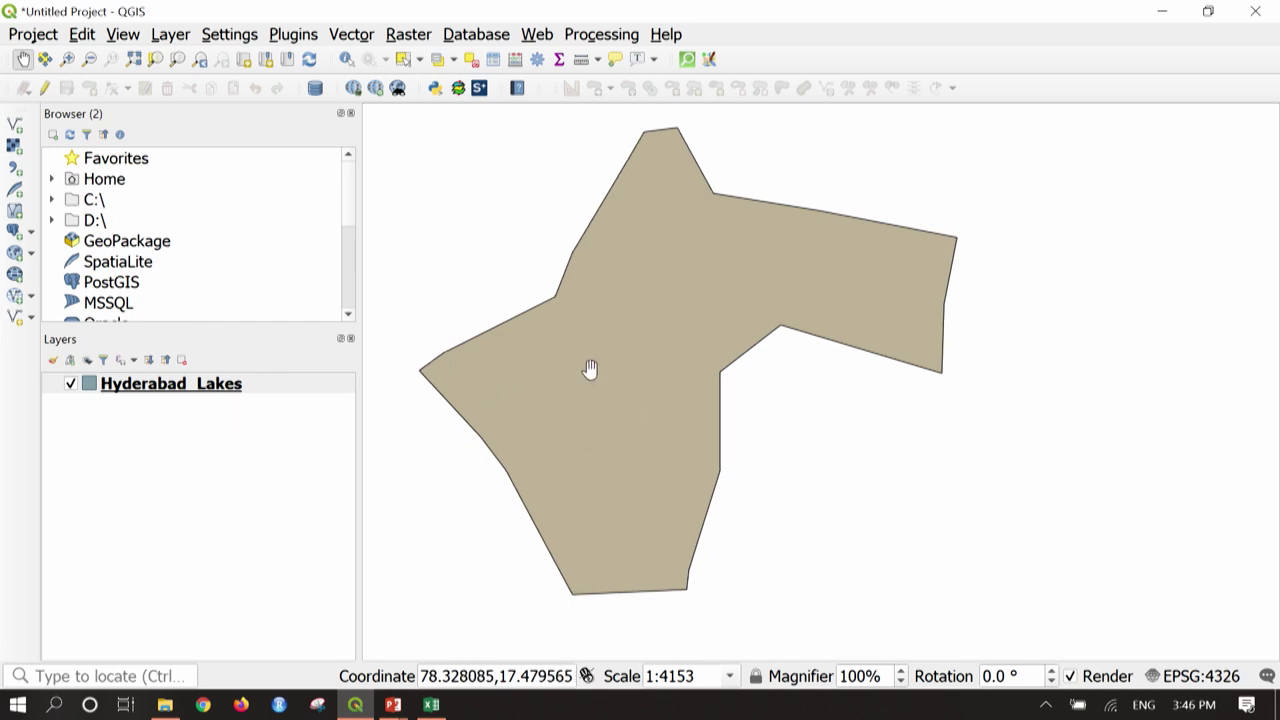
{"action": "left_click", "coordinate": [265, 386]}
{"action": "right_click", "coordinate": [267, 389]}
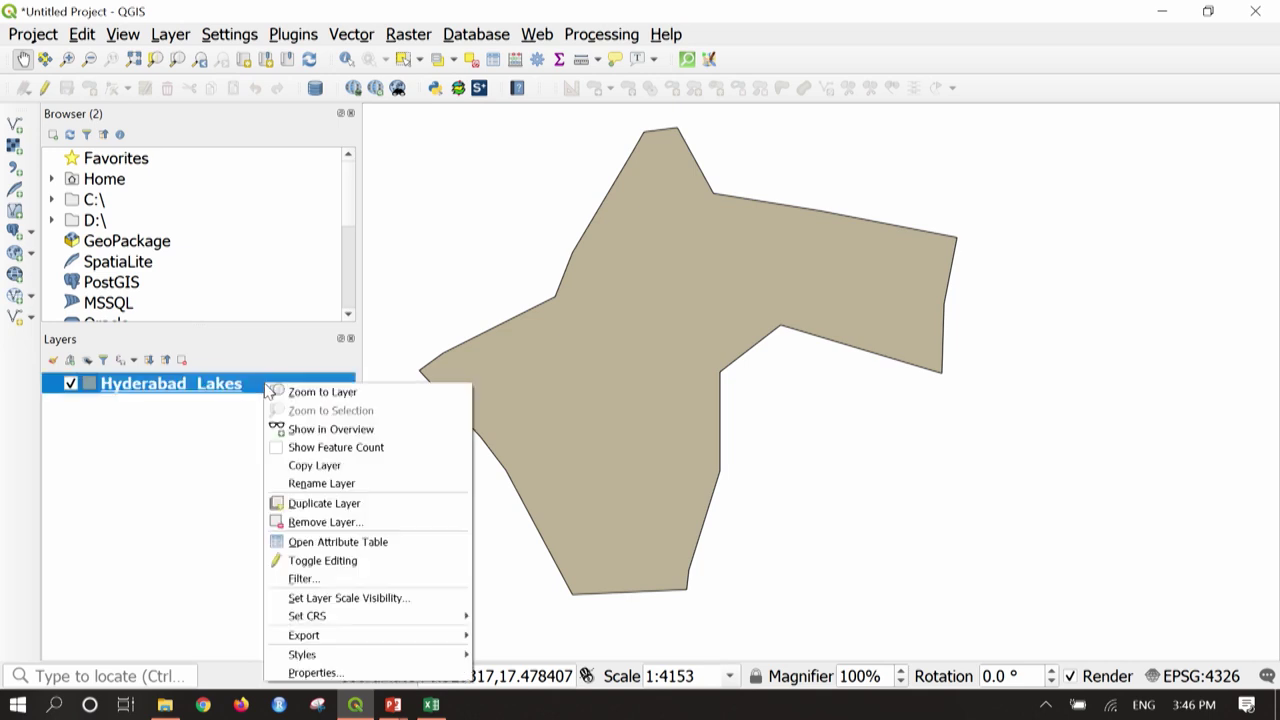
{"action": "left_click", "coordinate": [357, 566]}
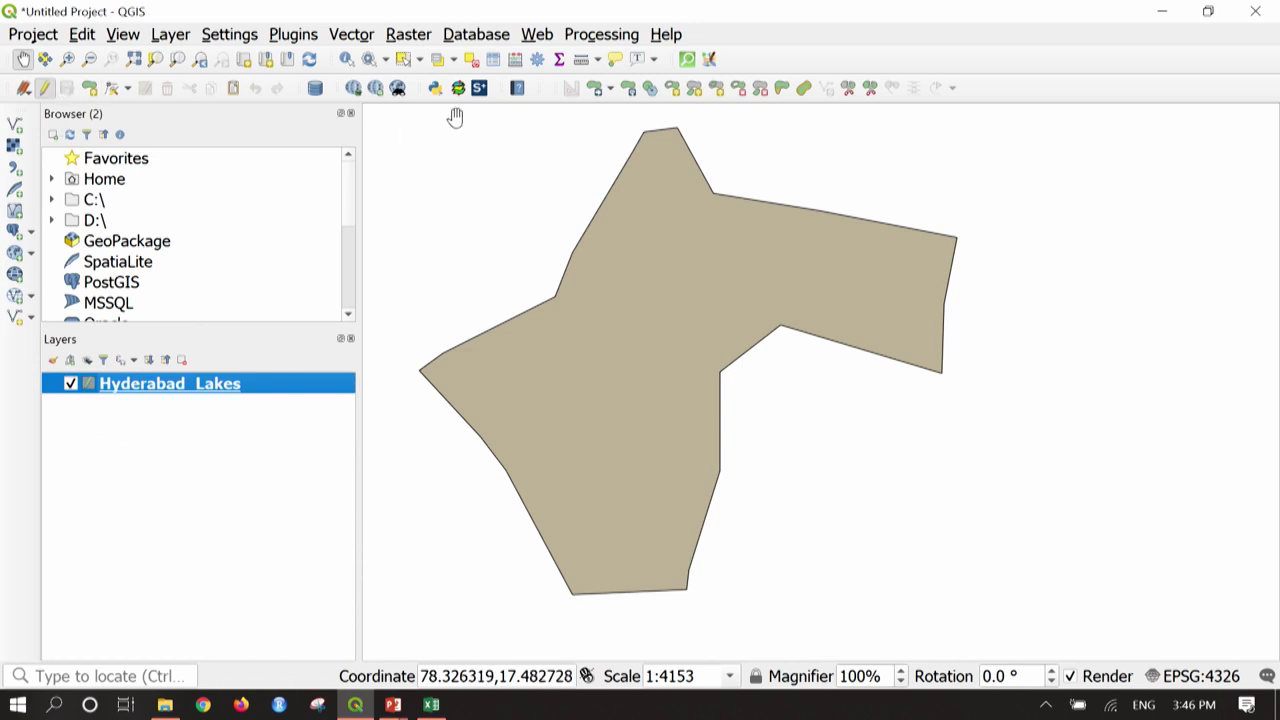
Split the western lake polygon into two features along a line between its northwest inner corner and its eastern inner corner.
{"action": "left_click", "coordinate": [848, 89]}
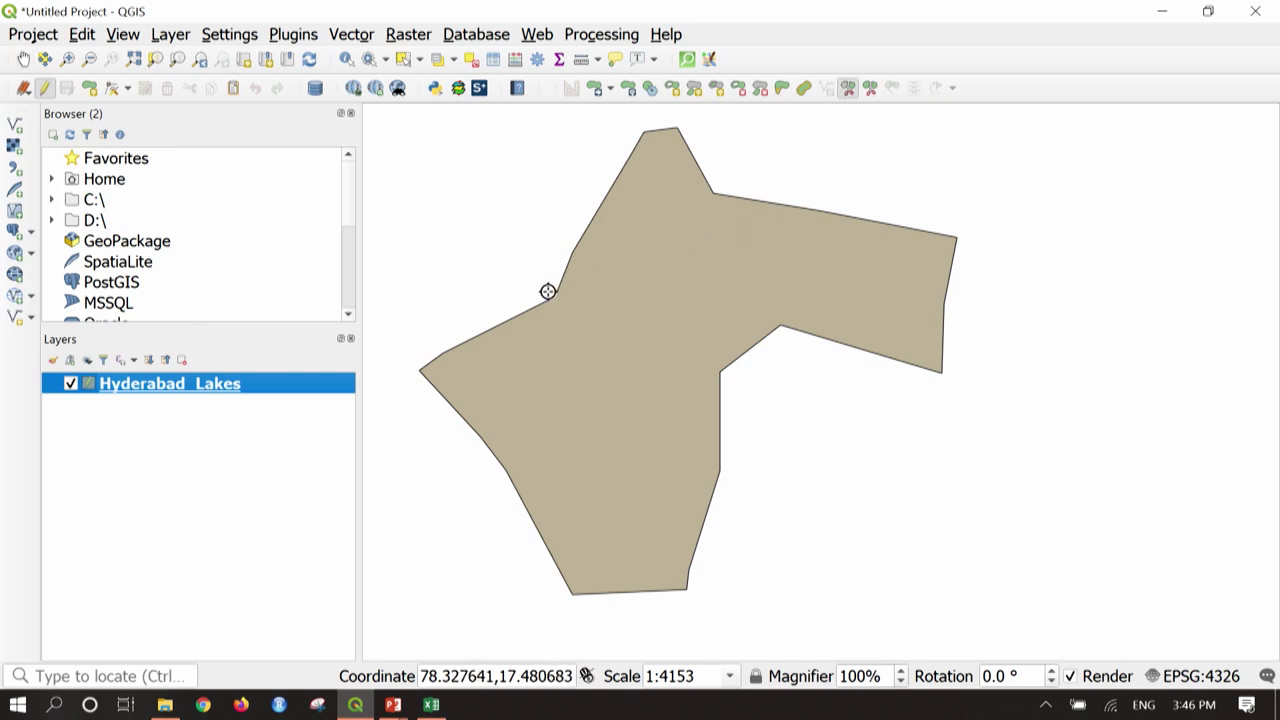
{"action": "left_click", "coordinate": [502, 244]}
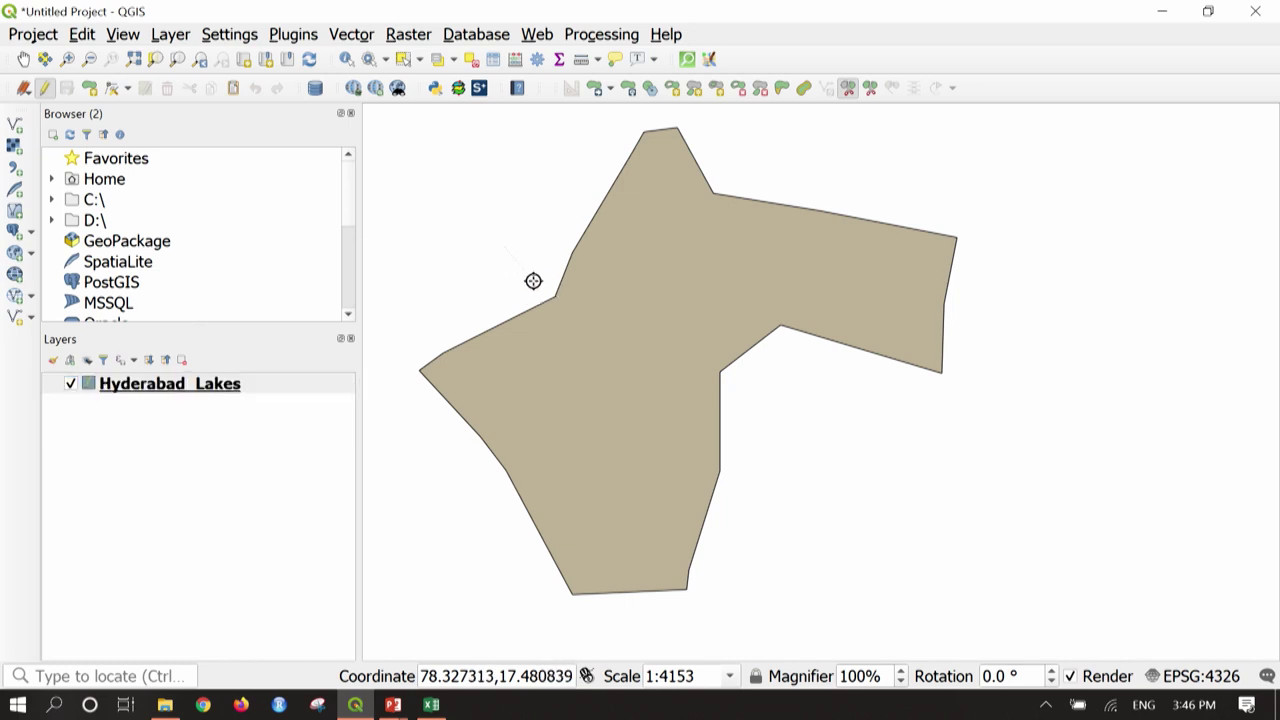
{"action": "left_click", "coordinate": [593, 324]}
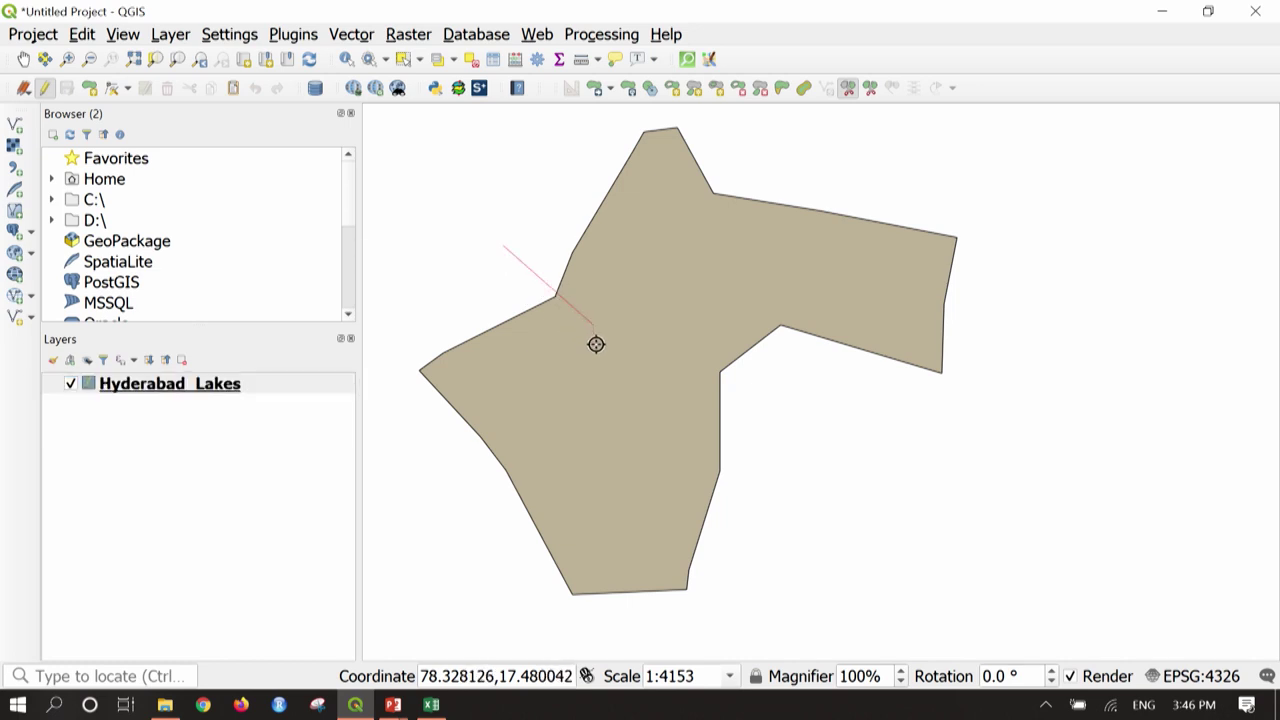
{"action": "left_click", "coordinate": [755, 389]}
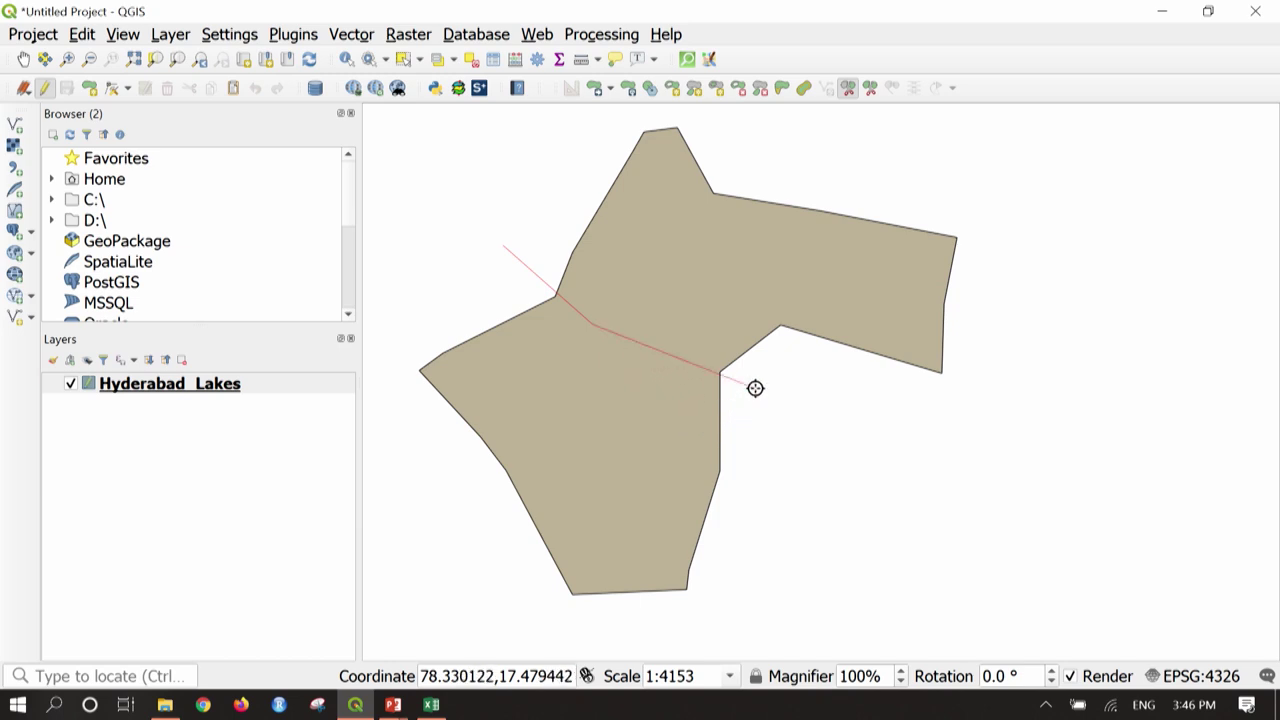
{"action": "left_click", "coordinate": [842, 414]}
{"action": "right_click", "coordinate": [842, 414]}
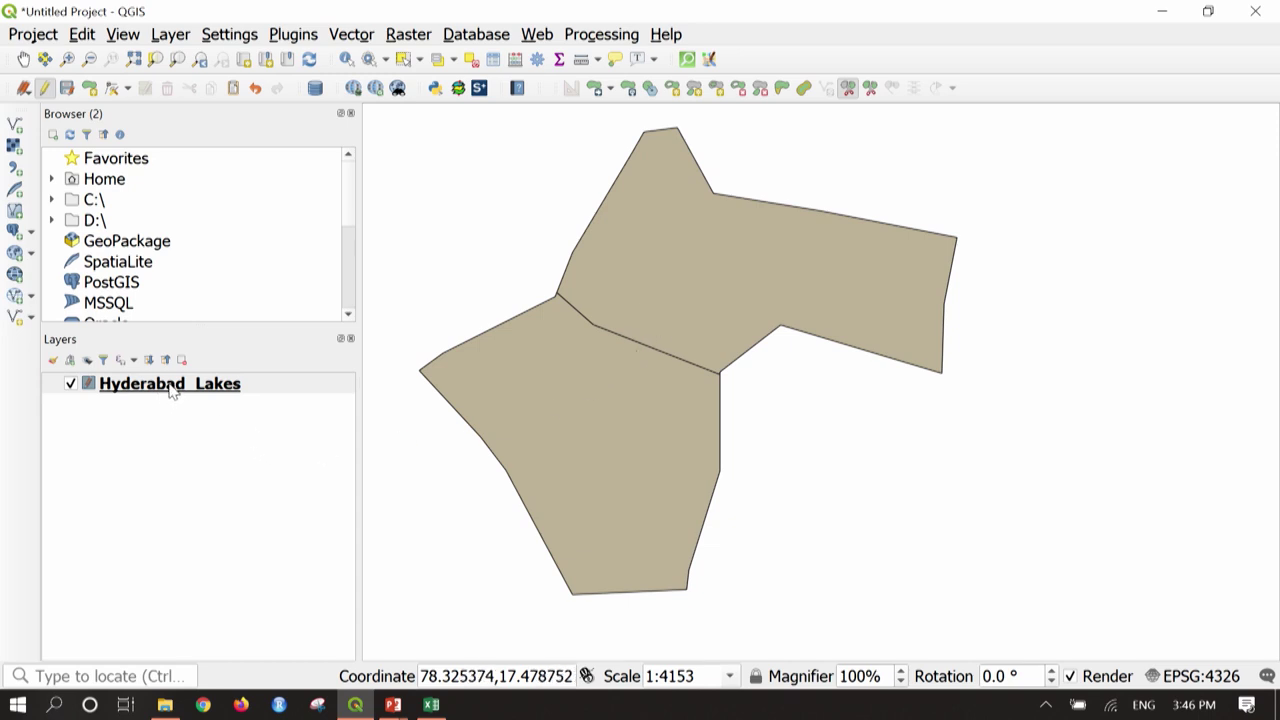
Stop editing the Hyderabad_Lakes layer and save the changes to it.
{"action": "left_click", "coordinate": [300, 398]}
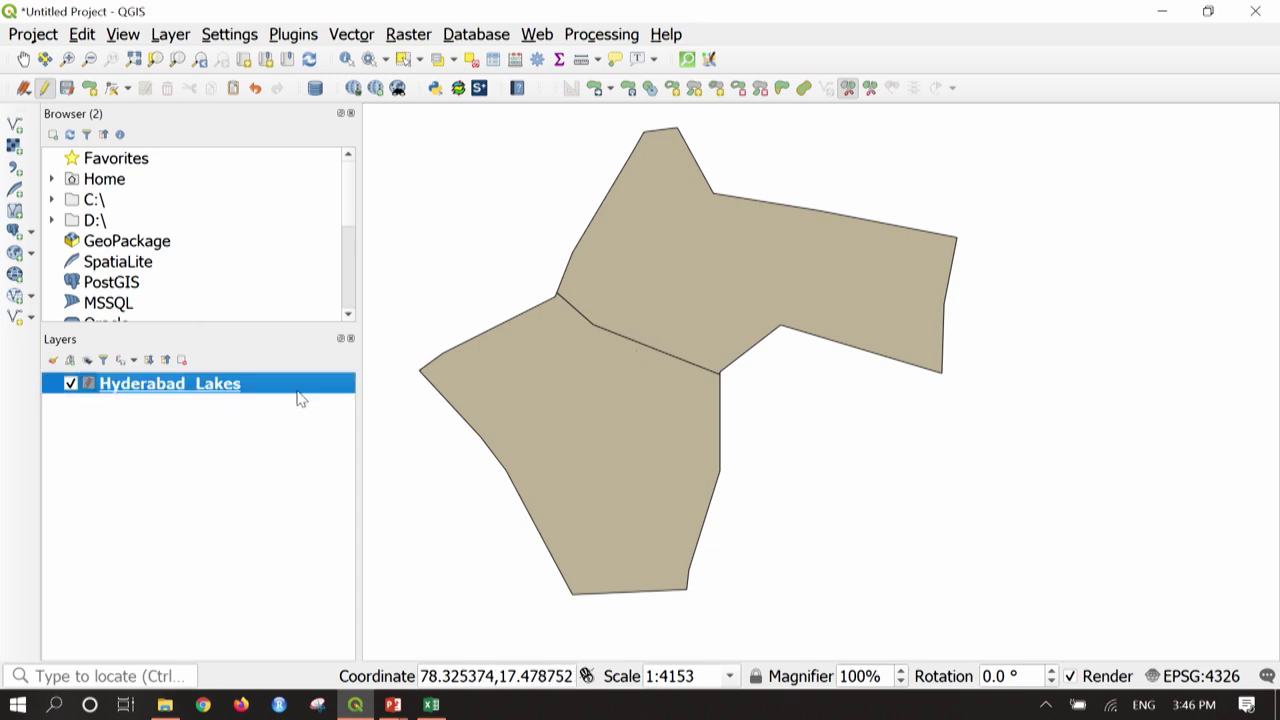
{"action": "right_click", "coordinate": [300, 398]}
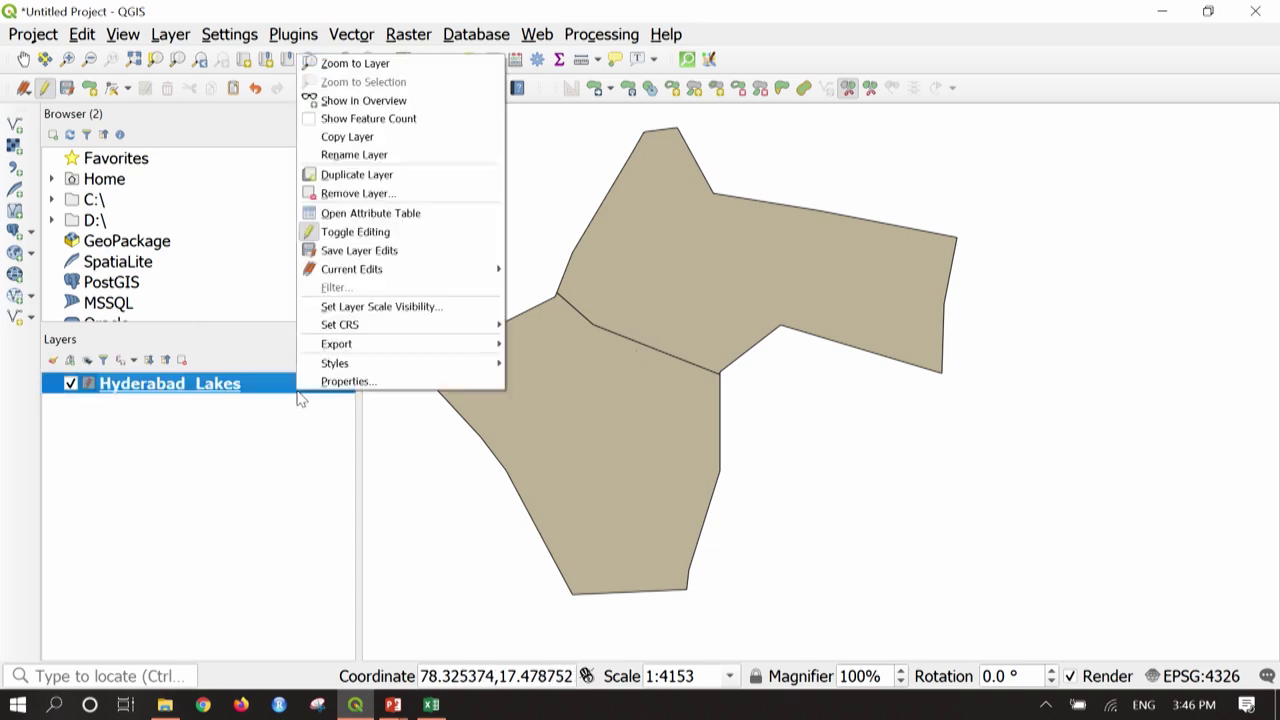
{"action": "left_click", "coordinate": [329, 241]}
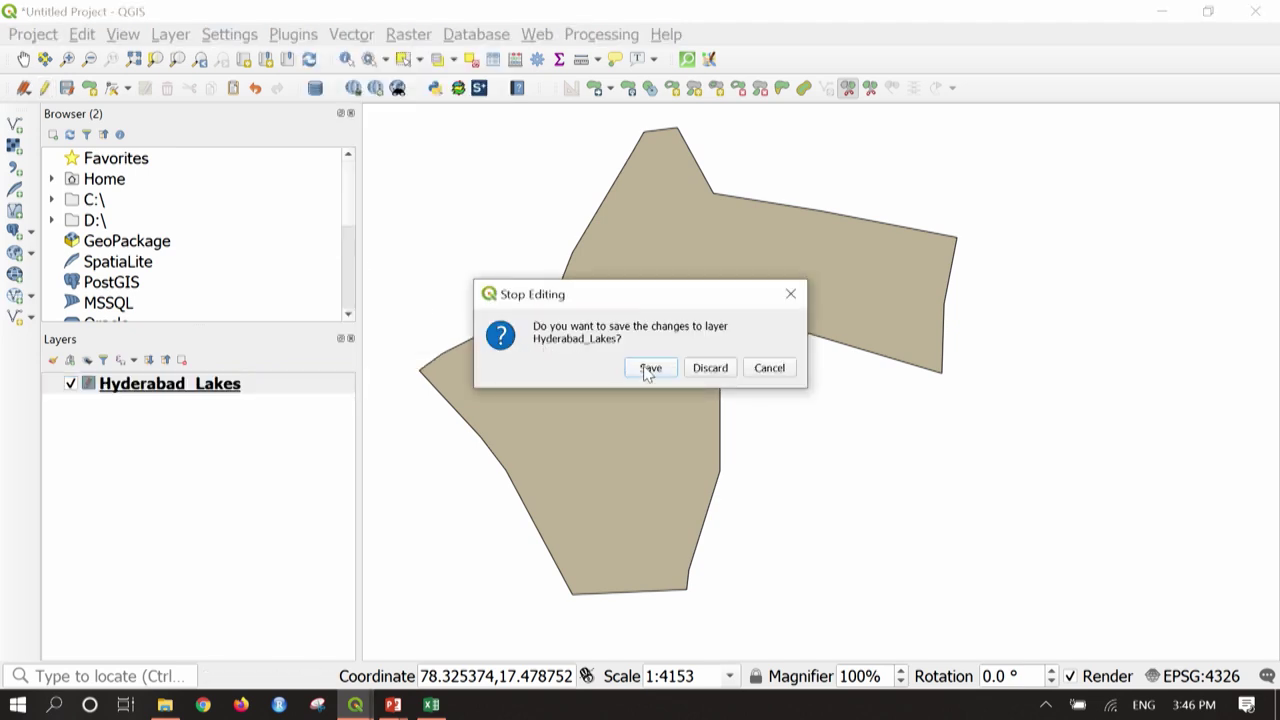
{"action": "left_click", "coordinate": [649, 369]}
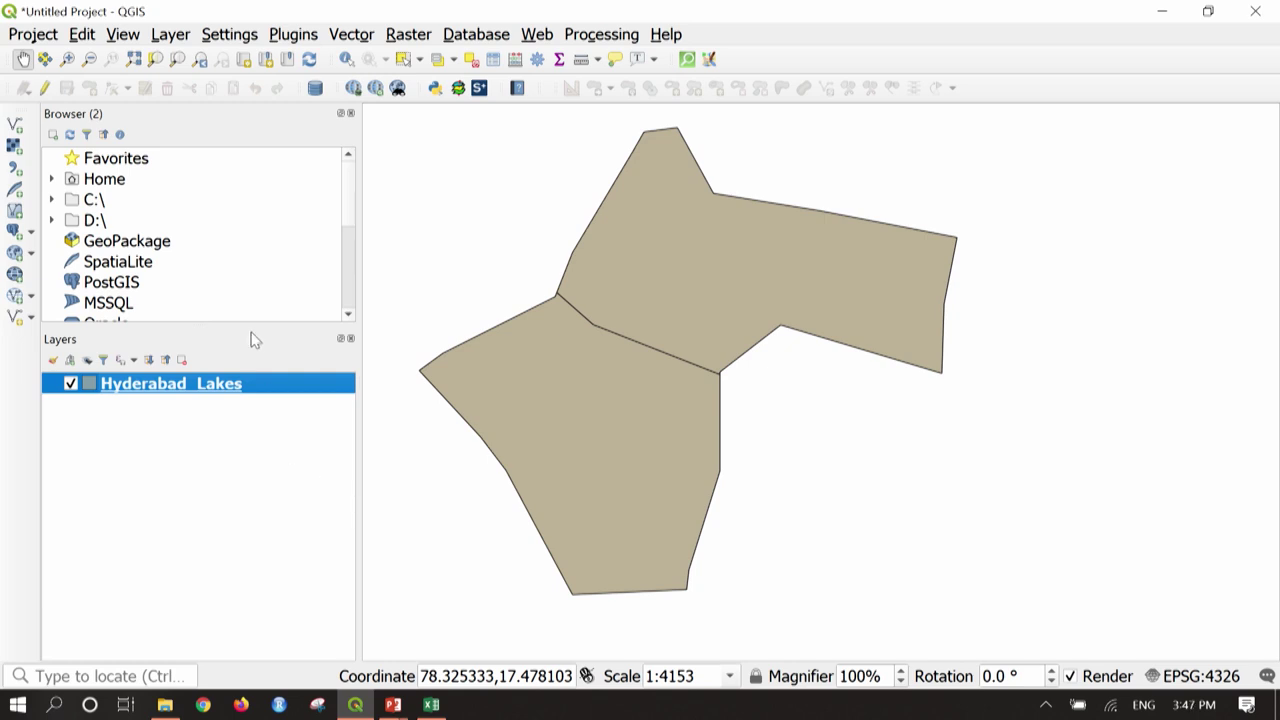
Start a new empty project, discarding the current project that holds the Hyderabad_Lakes layer.
{"action": "left_click", "coordinate": [44, 40]}
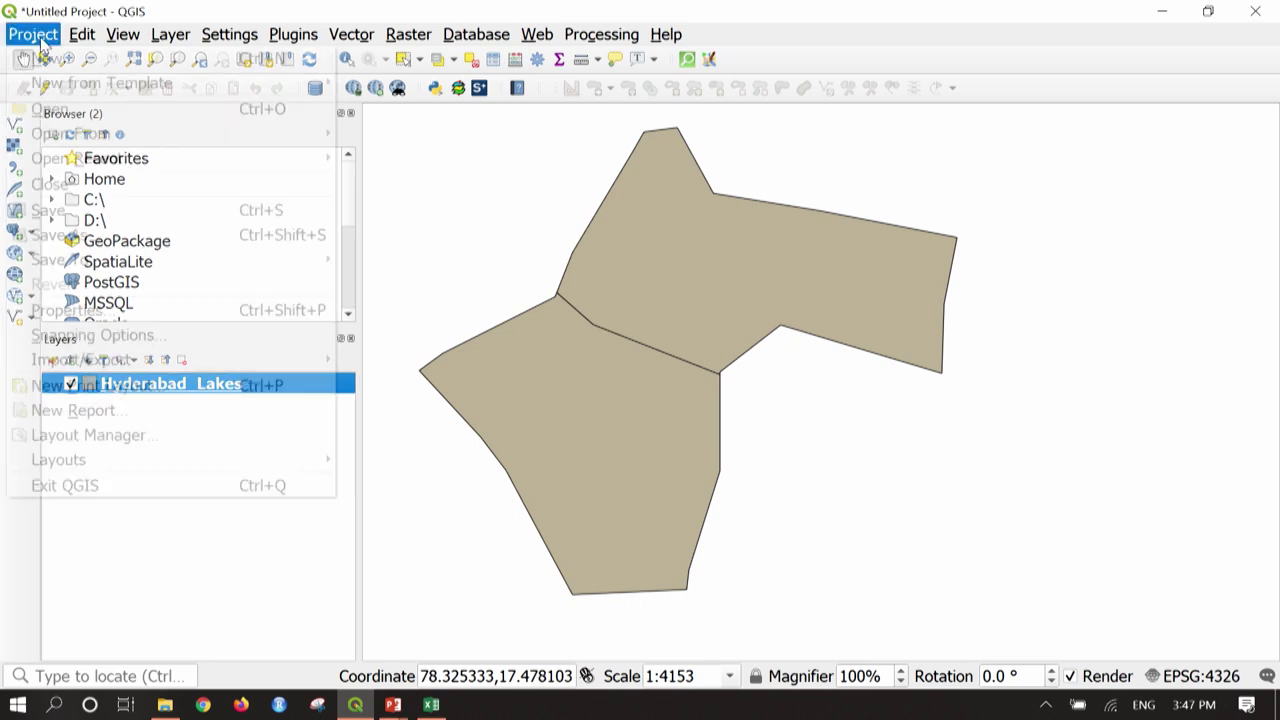
{"action": "left_click", "coordinate": [40, 58]}
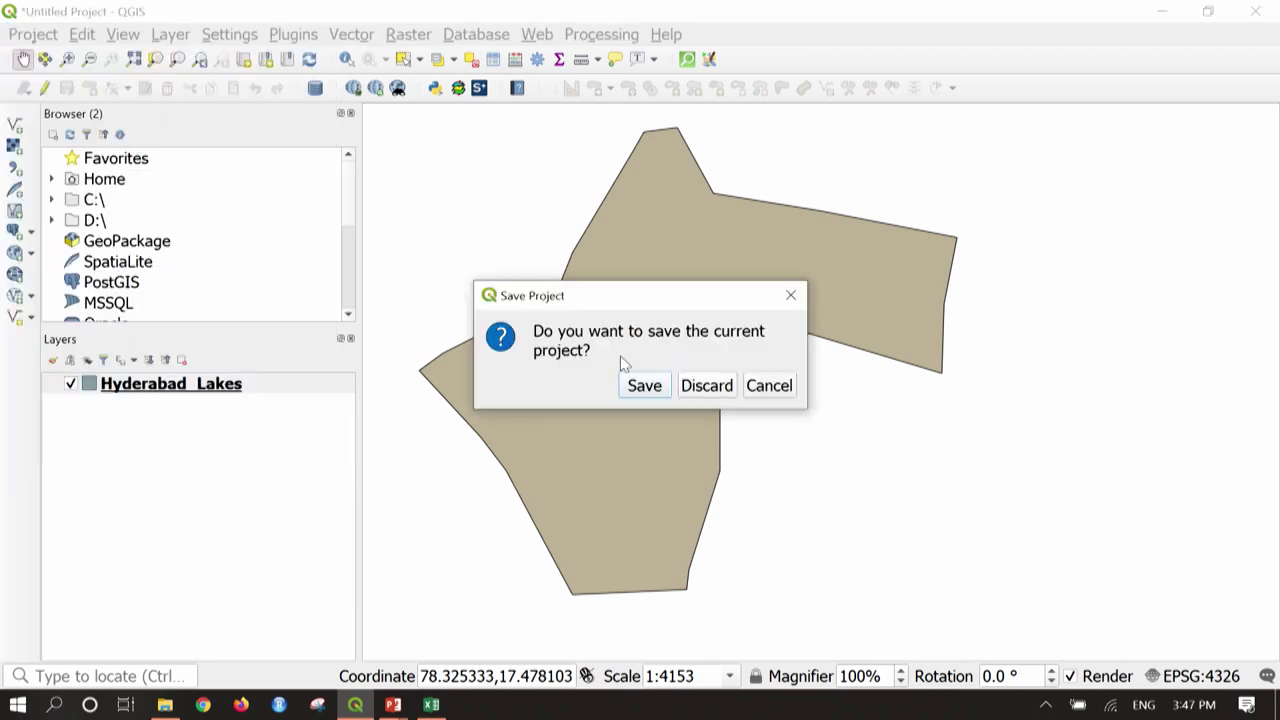
{"action": "left_click", "coordinate": [688, 386]}
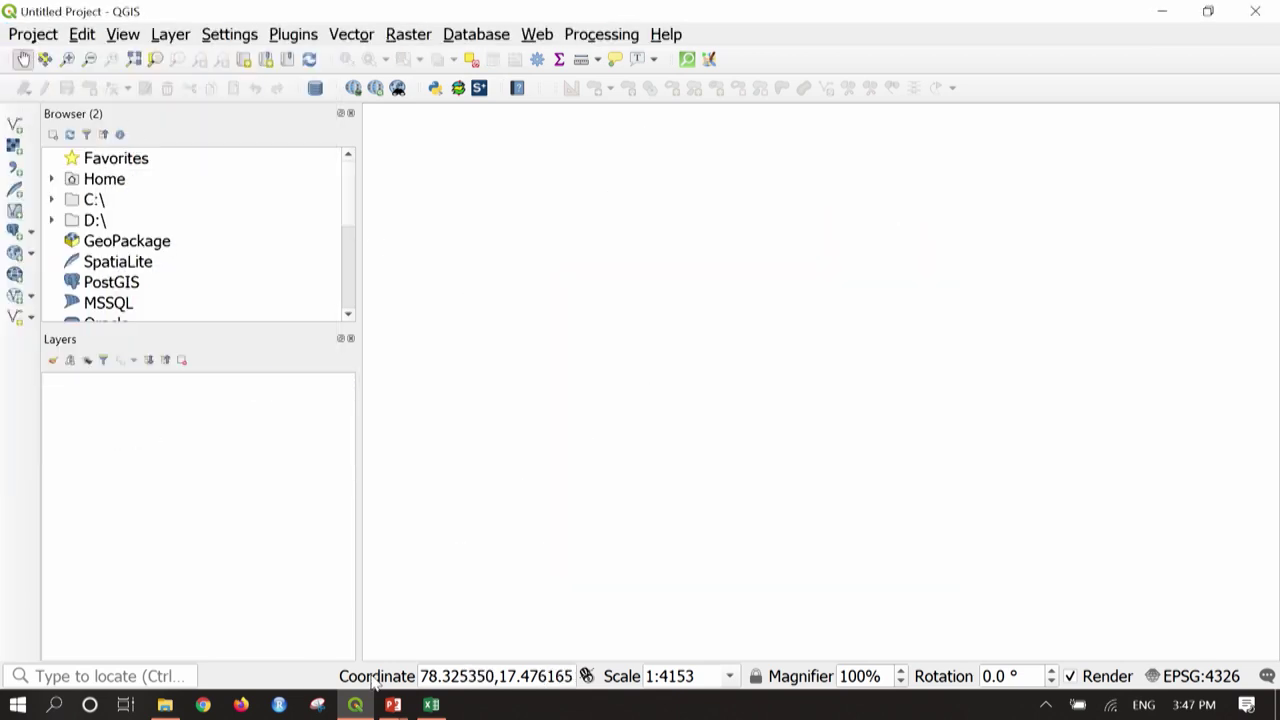
Add the Industries-1 and Industries-2 shapefiles from the Vector folder of Datasets_for_NPTEL as vector layers.
{"action": "left_click", "coordinate": [157, 38]}
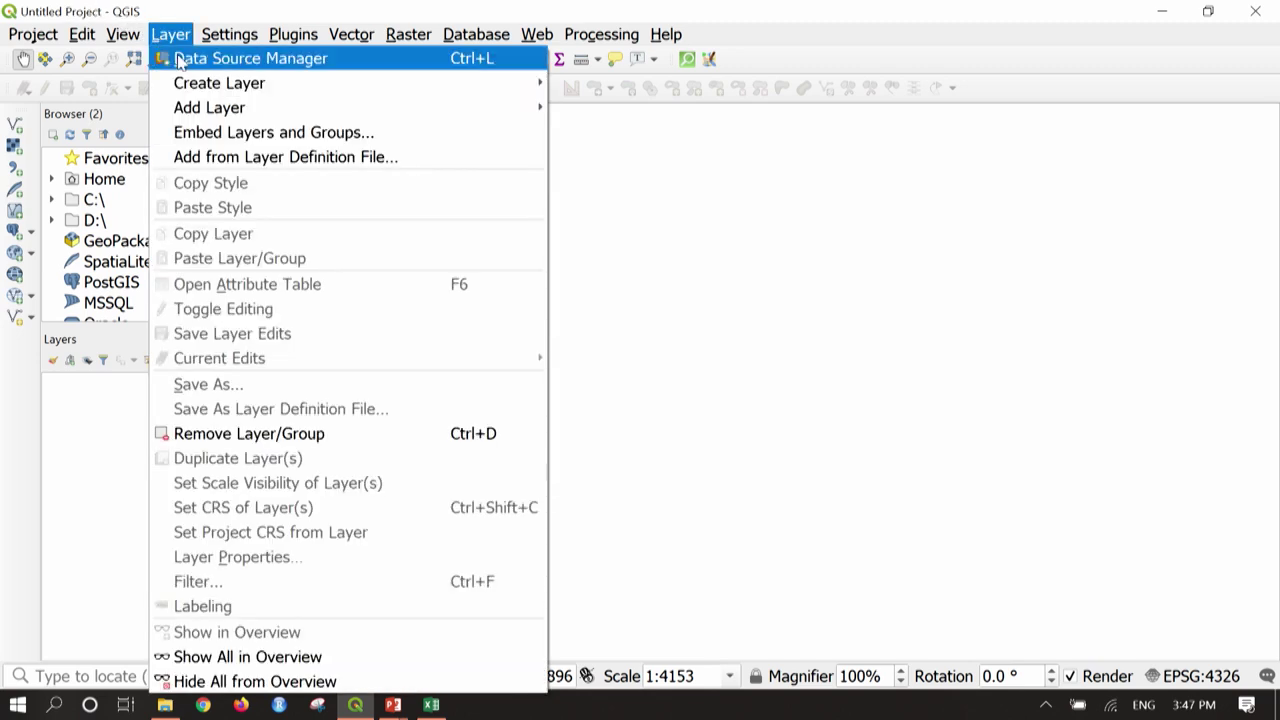
{"action": "mouse_move", "coordinate": [337, 112]}
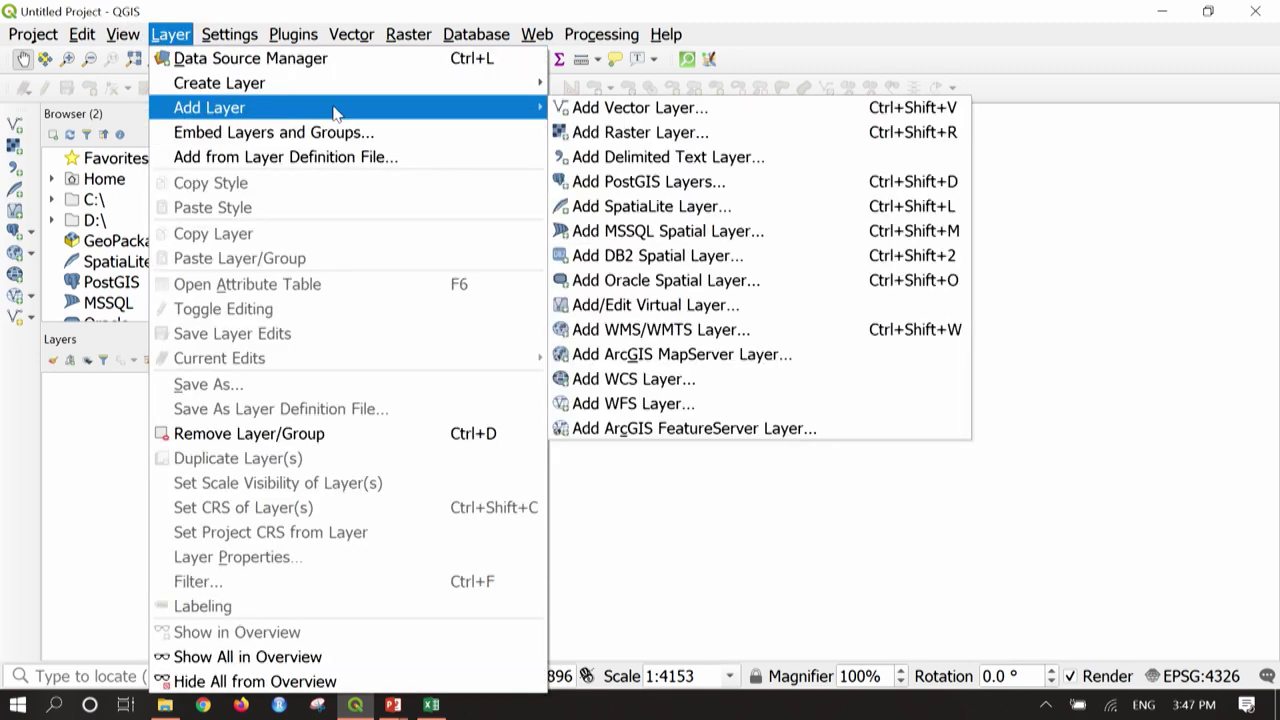
{"action": "left_click", "coordinate": [595, 109]}
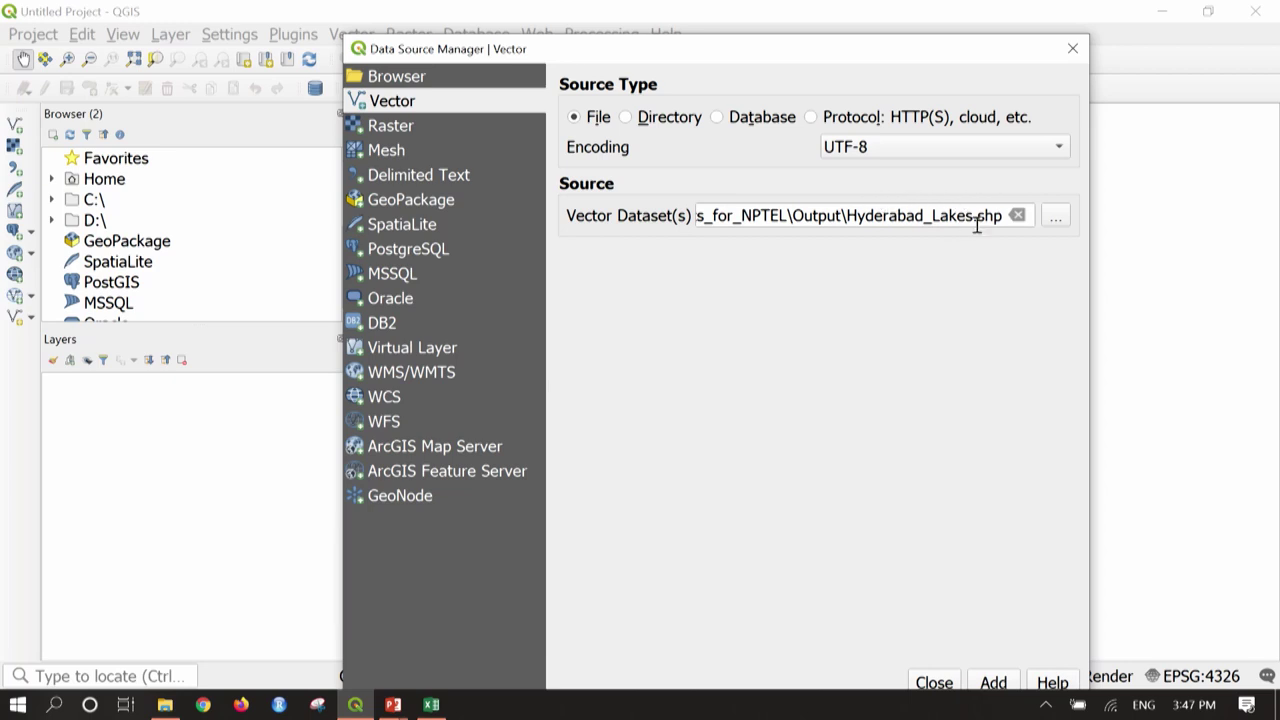
{"action": "left_click", "coordinate": [1056, 216]}
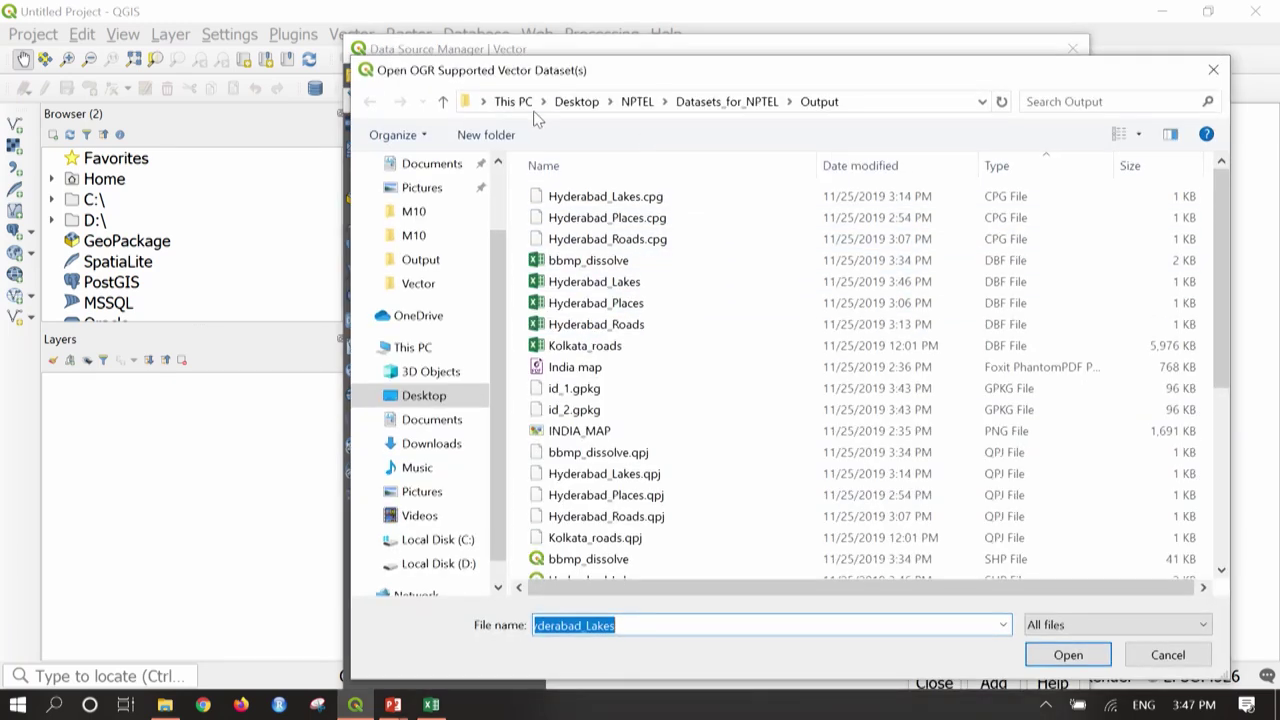
{"action": "left_click", "coordinate": [444, 102]}
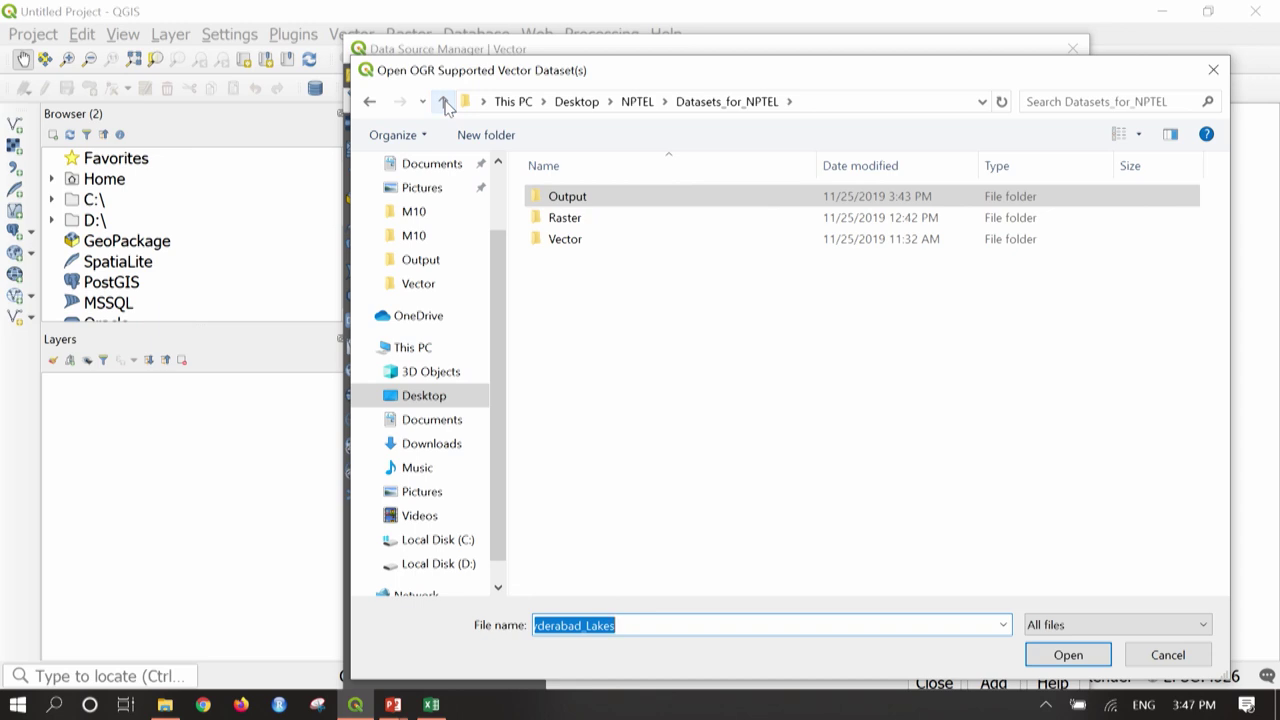
{"action": "double_click", "coordinate": [602, 239]}
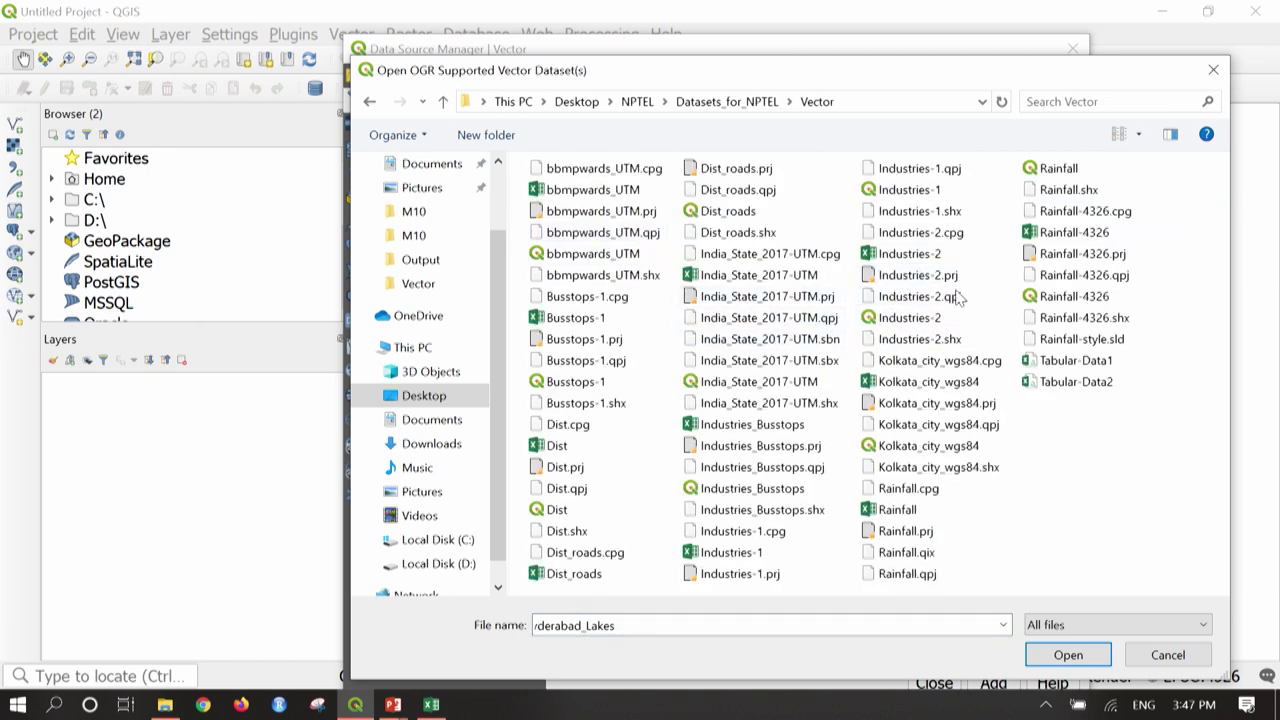
{"action": "left_click", "coordinate": [947, 196]}
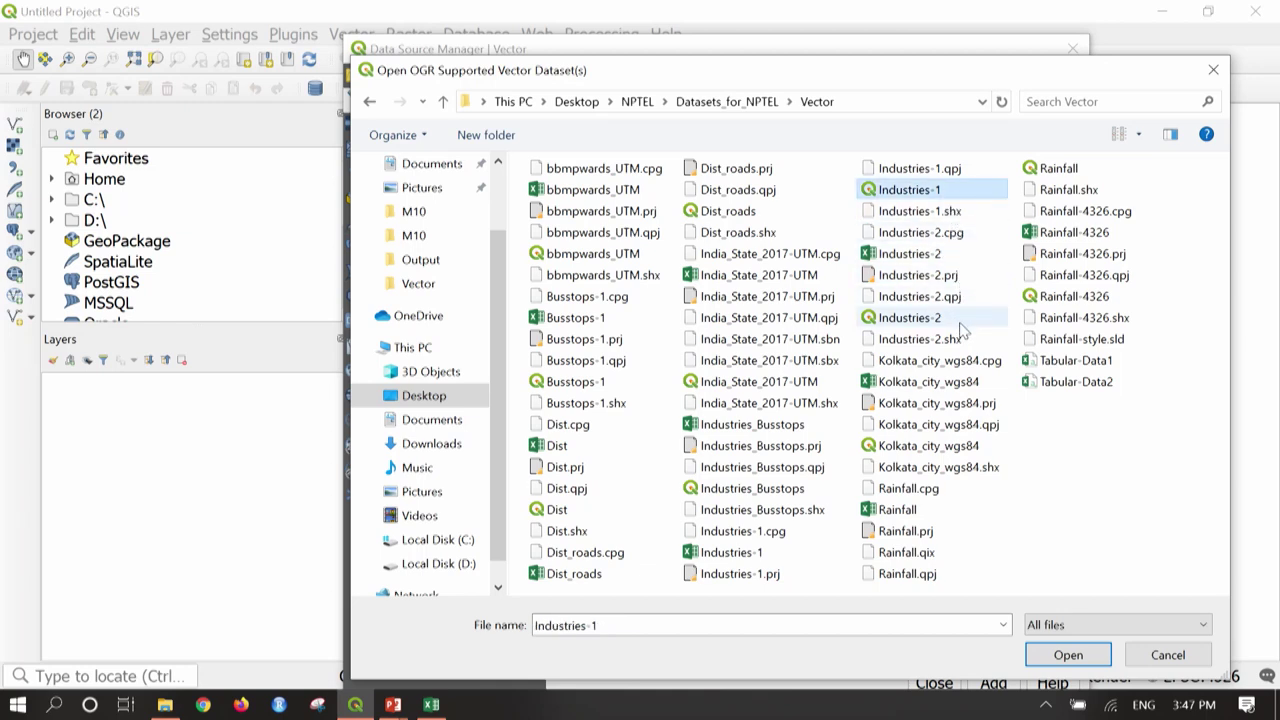
{"action": "left_click", "coordinate": [962, 331], "text": "ctrl"}
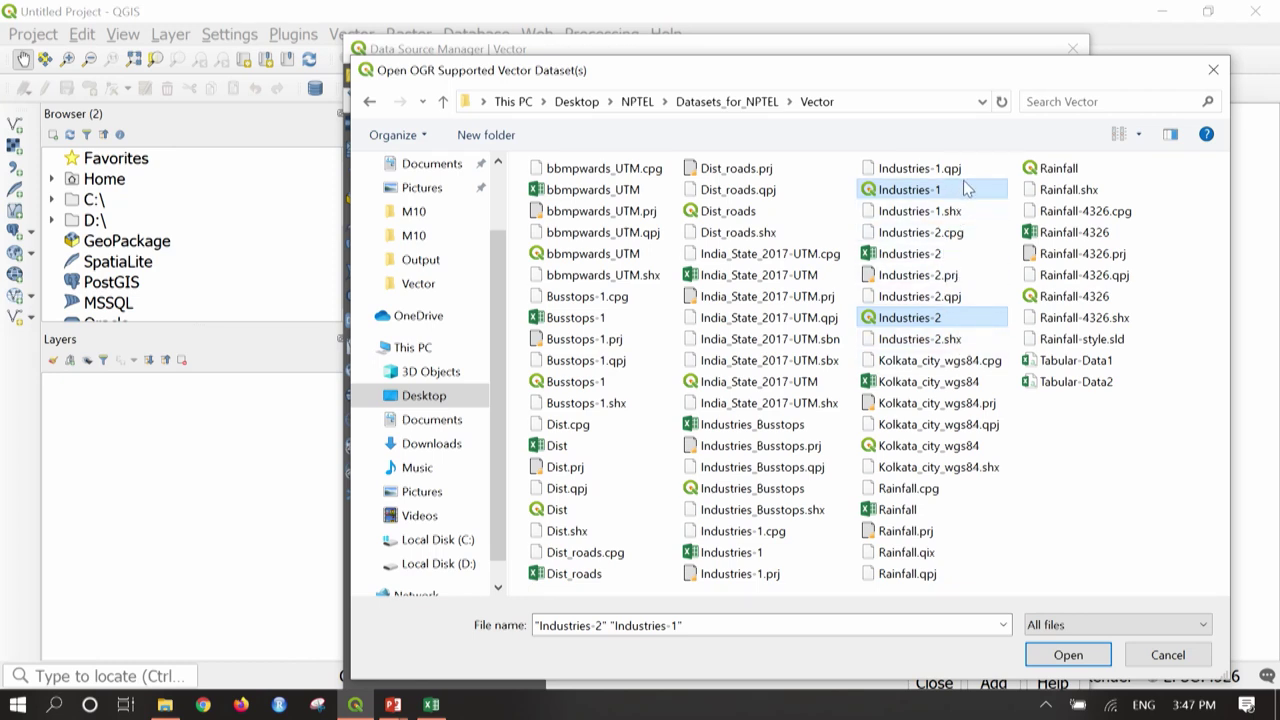
{"action": "left_click", "coordinate": [1066, 660]}
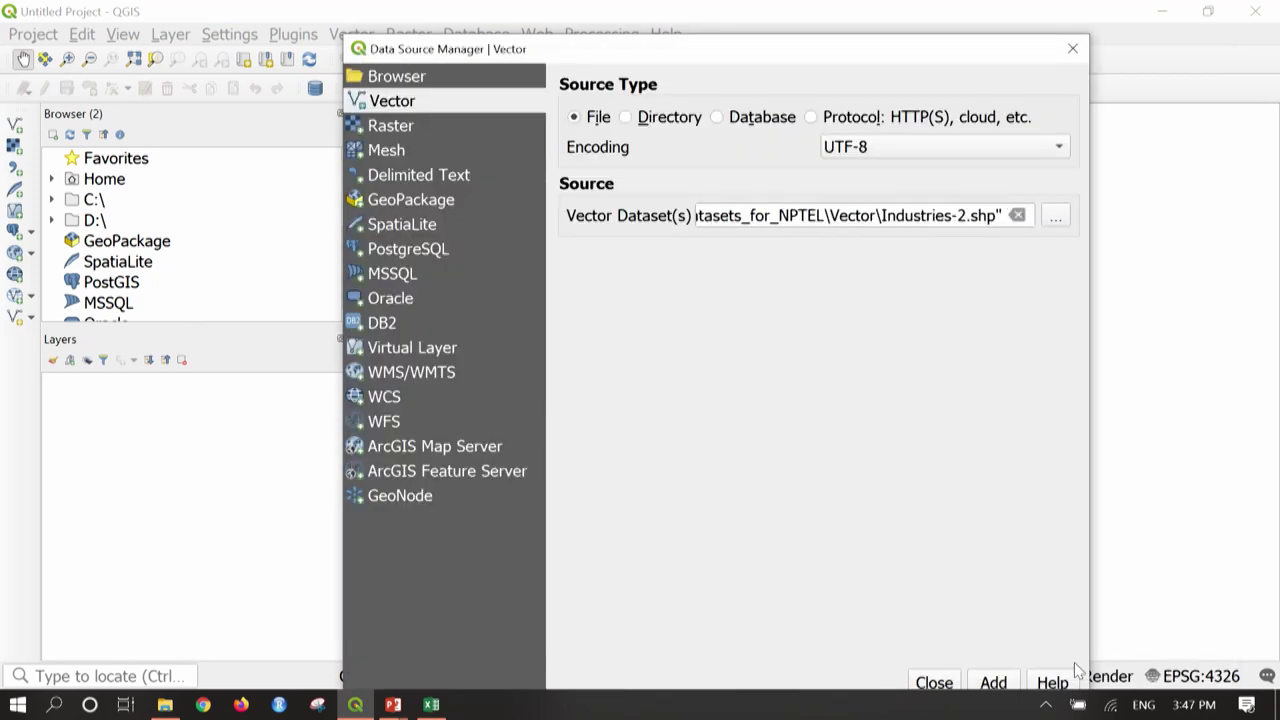
{"action": "left_click", "coordinate": [993, 683]}
{"action": "left_click", "coordinate": [948, 686]}
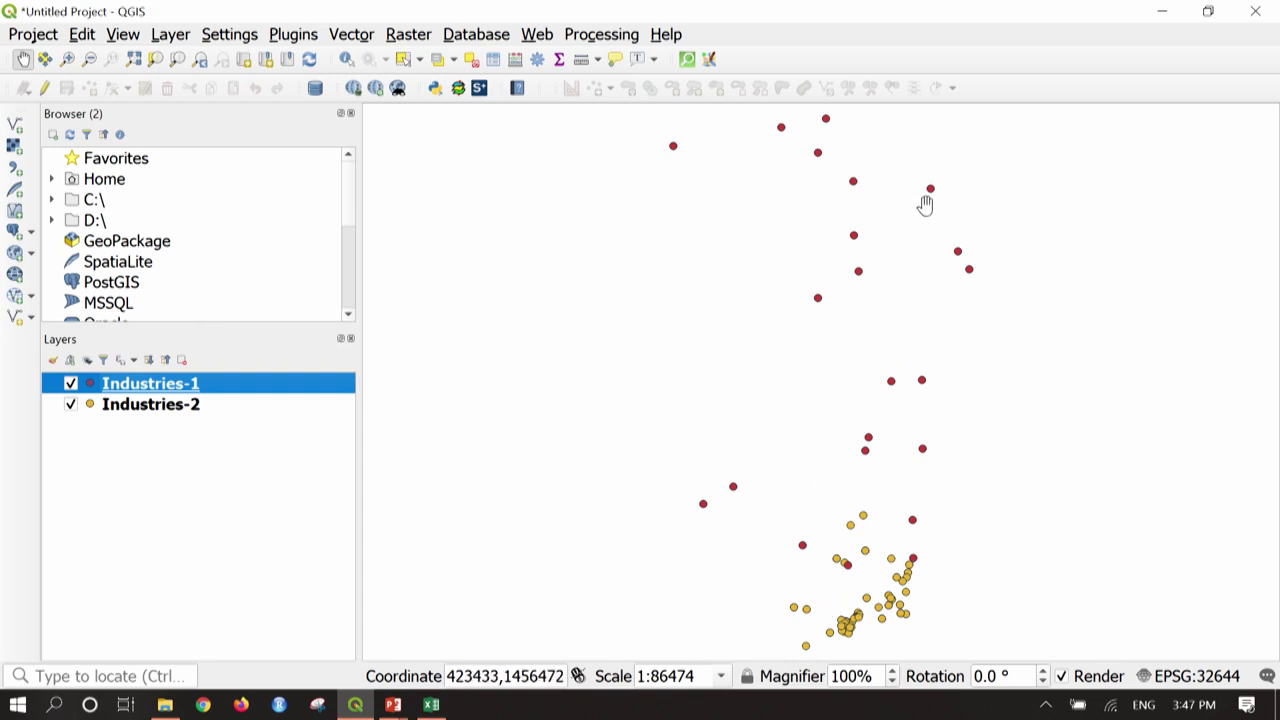
Set up Merge Vector Layers with Industries-1 and Industries-2 as inputs and EPSG:32644 - WGS 84 / UTM zone 44N as destination CRS.
{"action": "left_click", "coordinate": [141, 406]}
{"action": "left_click", "coordinate": [152, 385]}
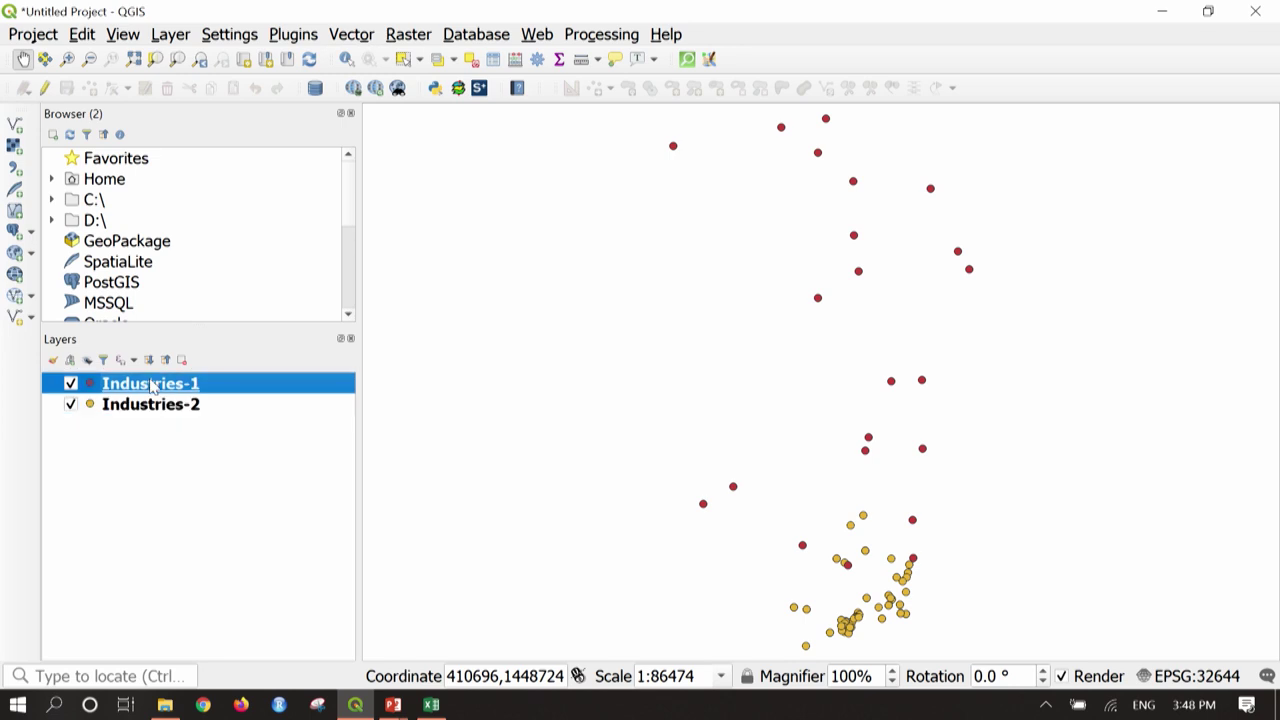
{"action": "left_click", "coordinate": [358, 37]}
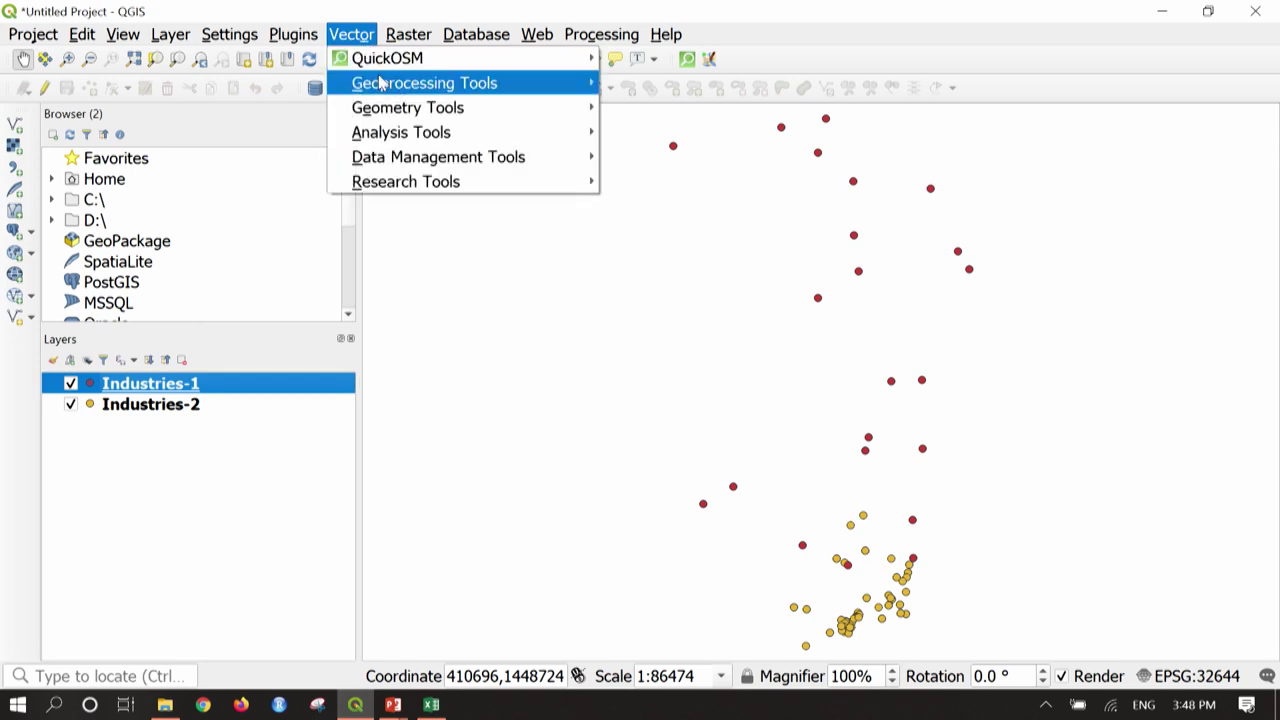
{"action": "mouse_move", "coordinate": [430, 158]}
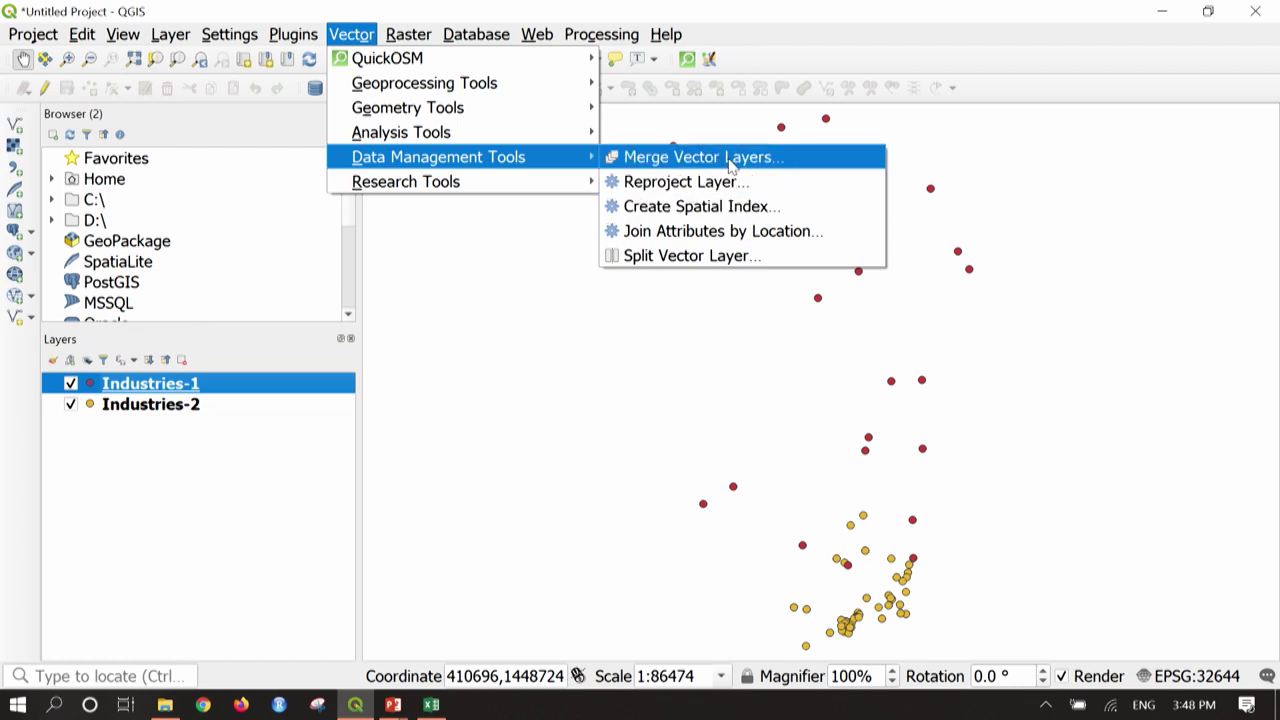
{"action": "left_click", "coordinate": [771, 160]}
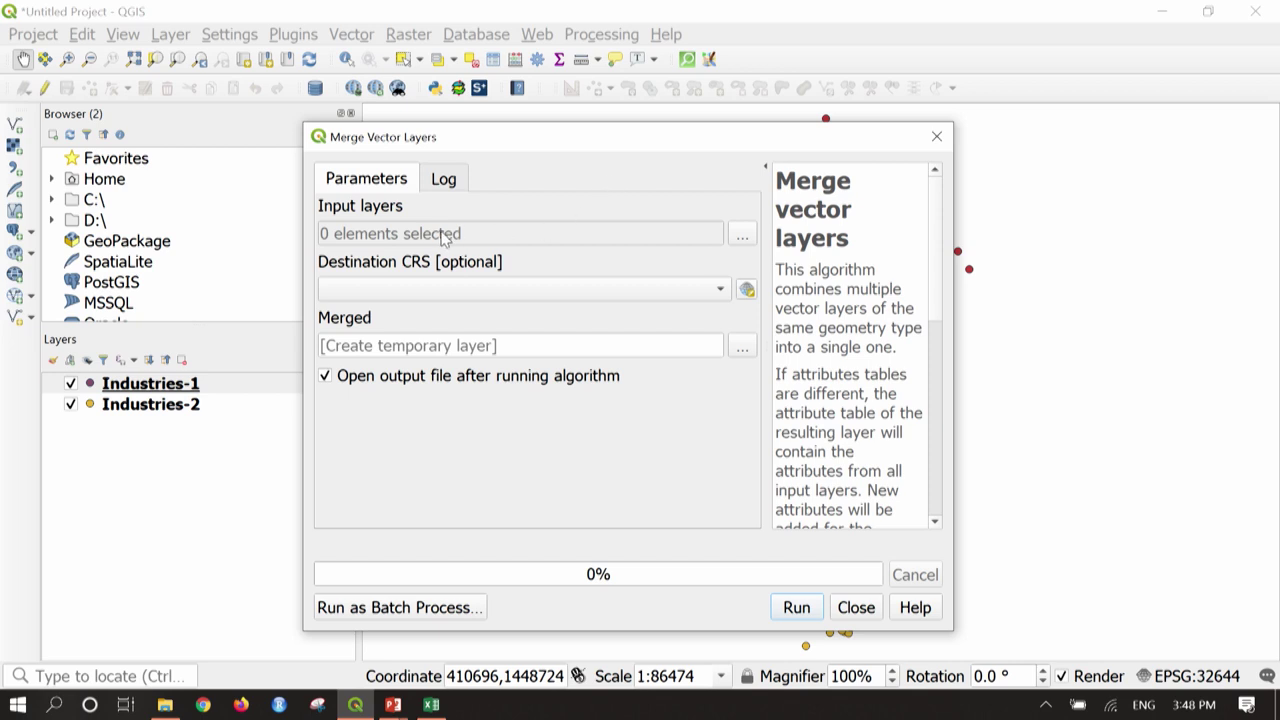
{"action": "left_click", "coordinate": [742, 234]}
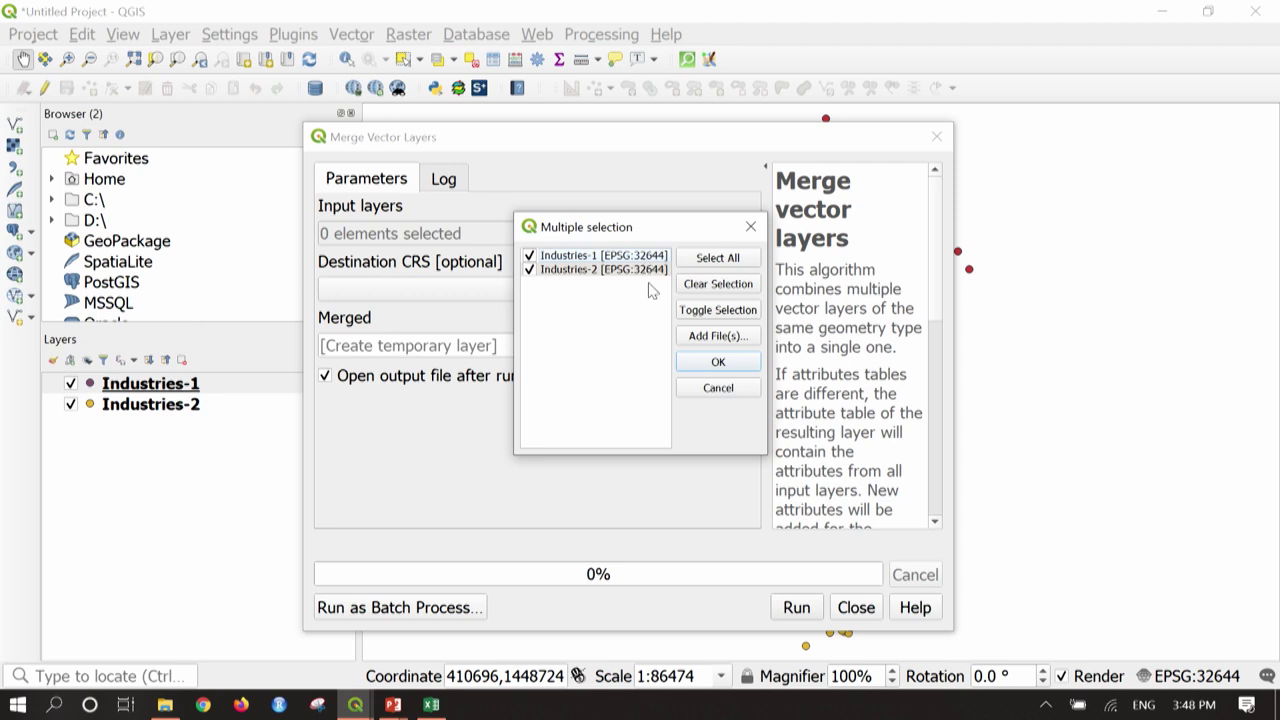
{"action": "left_click", "coordinate": [718, 363]}
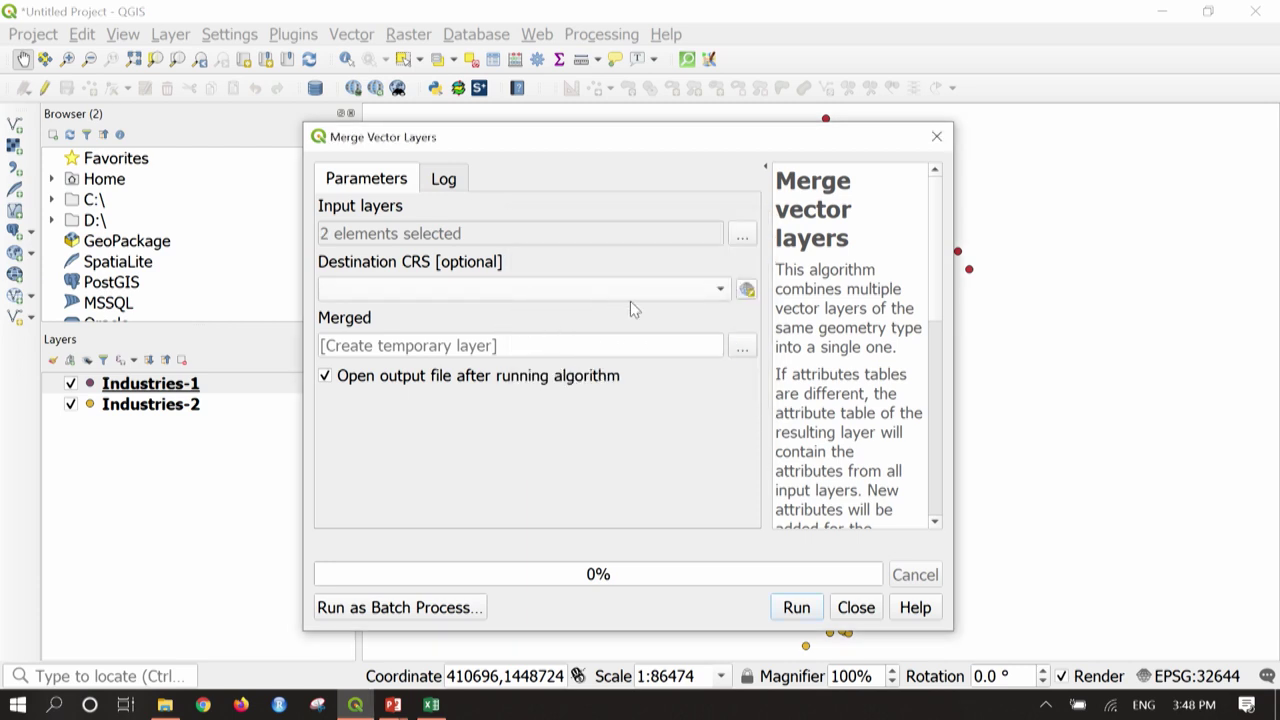
{"action": "left_click", "coordinate": [720, 292]}
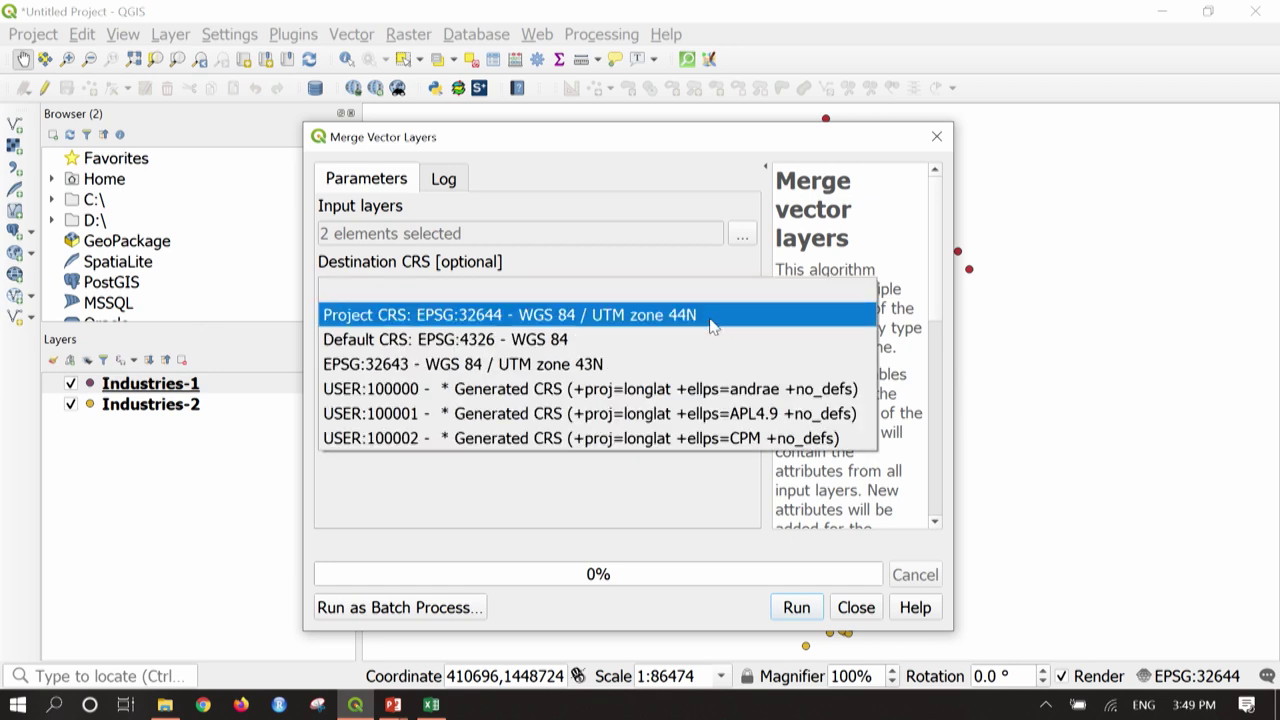
{"action": "left_click", "coordinate": [712, 316]}
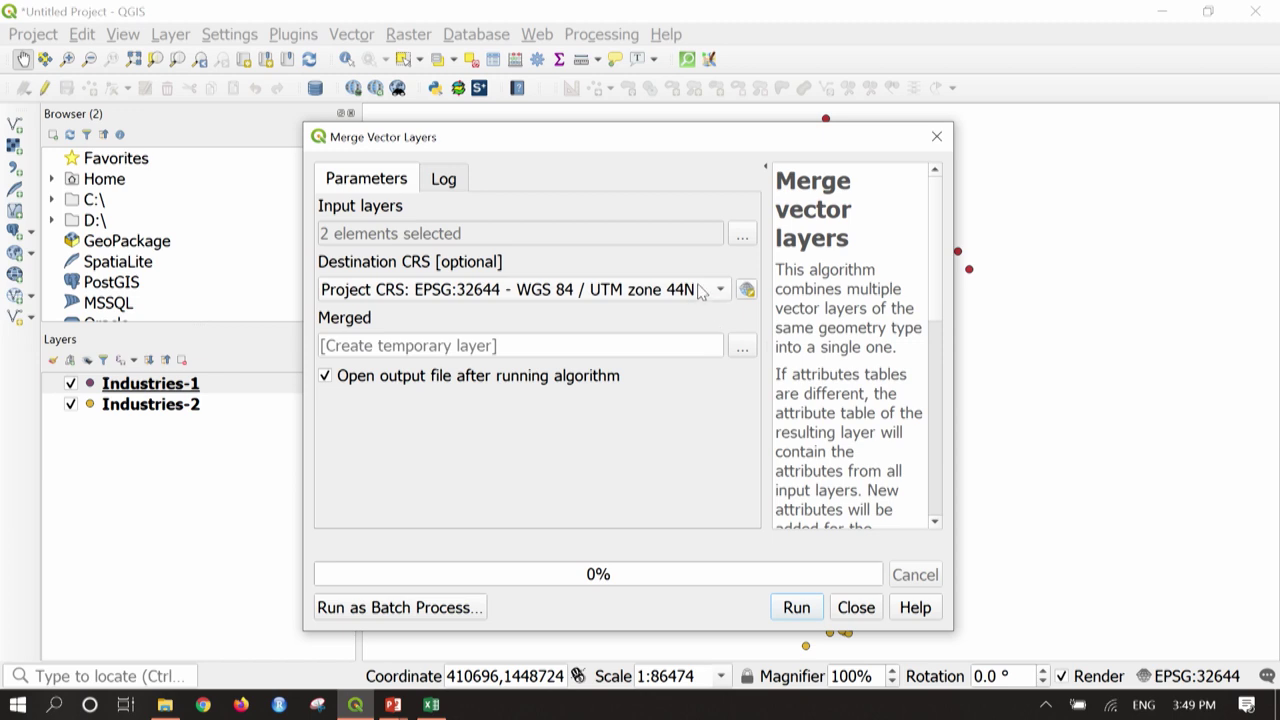
Set the merged output to a shapefile named Industries_merged in the Output folder and run the merge.
{"action": "left_click", "coordinate": [743, 350]}
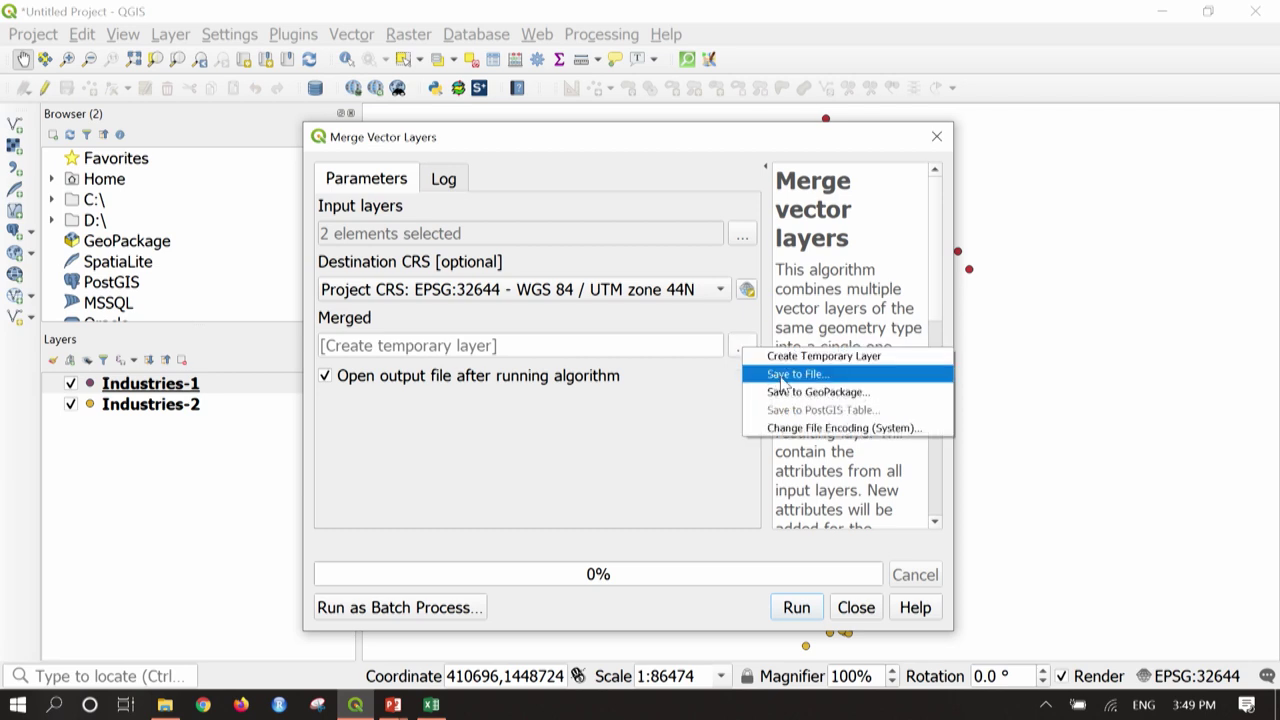
{"action": "left_click", "coordinate": [838, 378]}
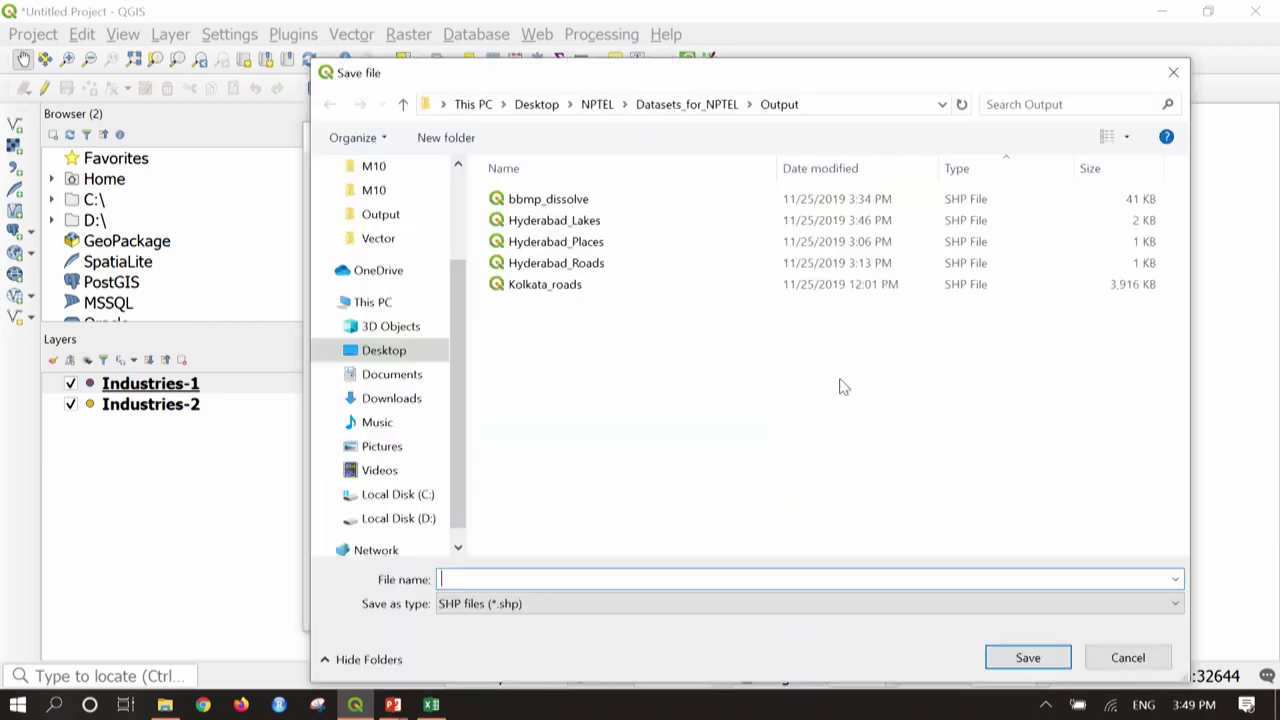
{"action": "left_click", "coordinate": [535, 581]}
{"action": "type", "text": "Industries_merged"}
{"action": "left_click", "coordinate": [1024, 664]}
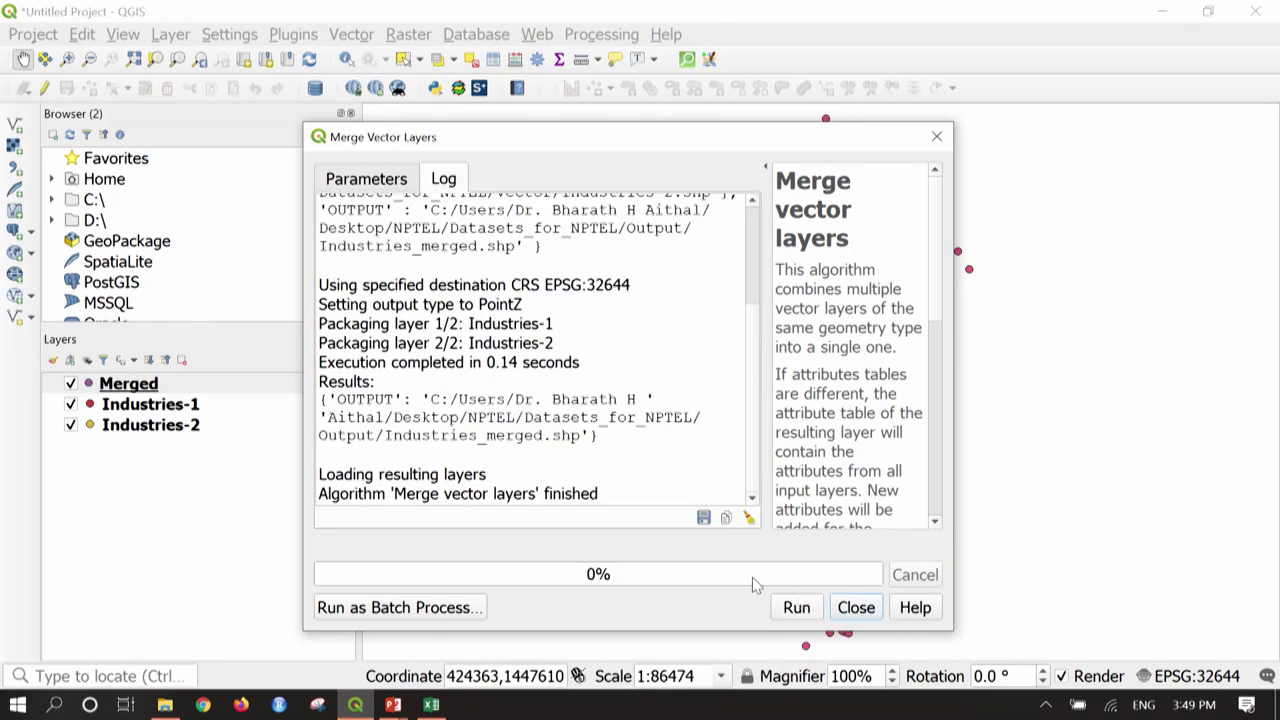
{"action": "left_click", "coordinate": [935, 138]}
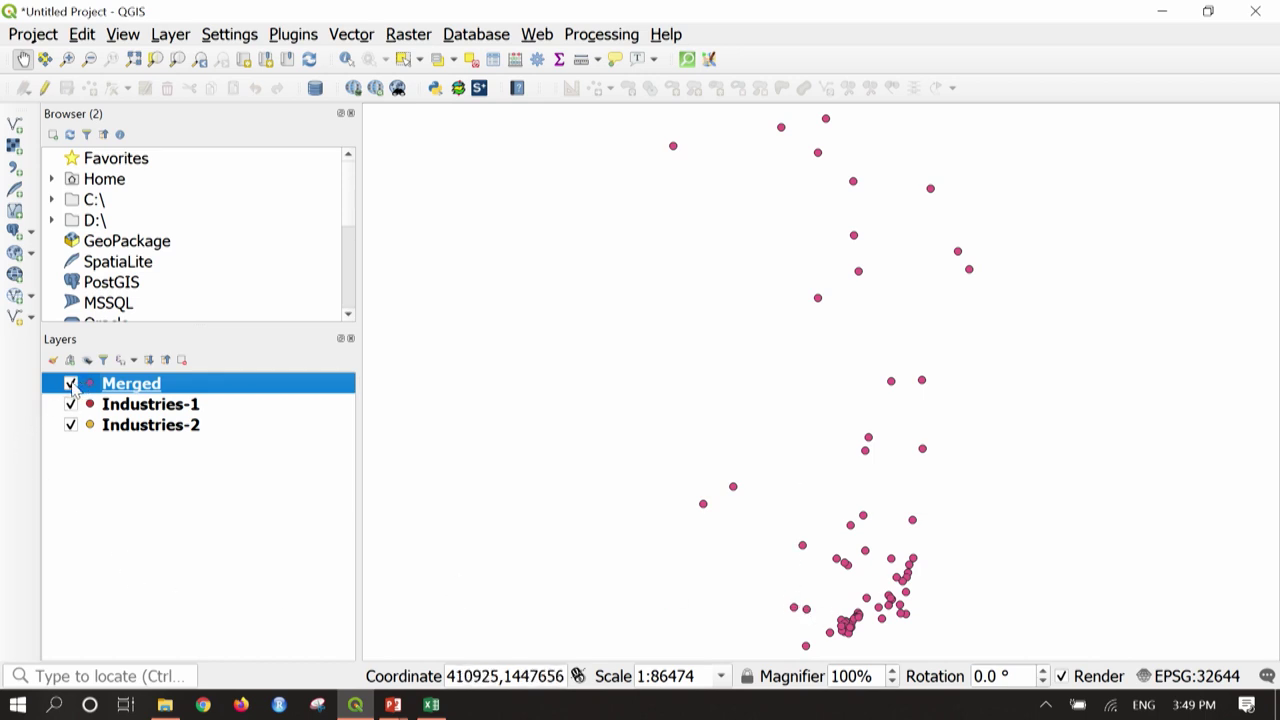
Hide the Merged layer and show it again to compare it with the two source industry layers.
{"action": "left_click", "coordinate": [71, 384]}
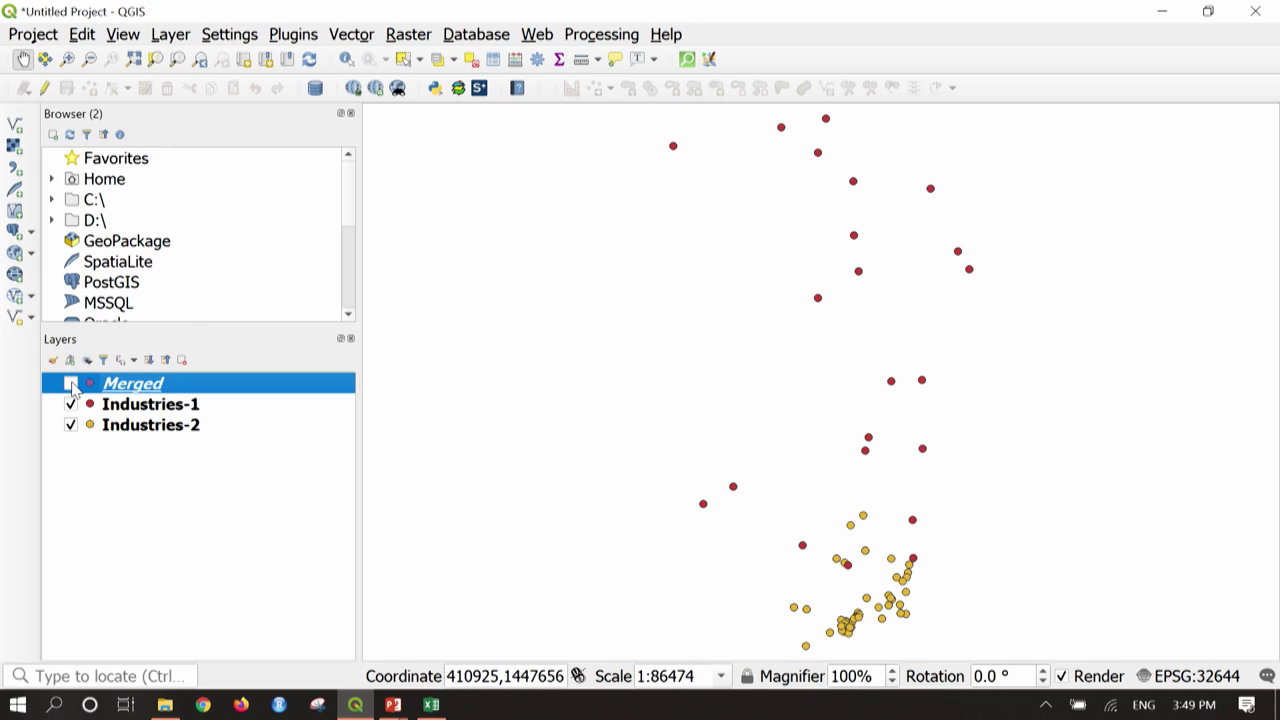
{"action": "left_click", "coordinate": [71, 384]}
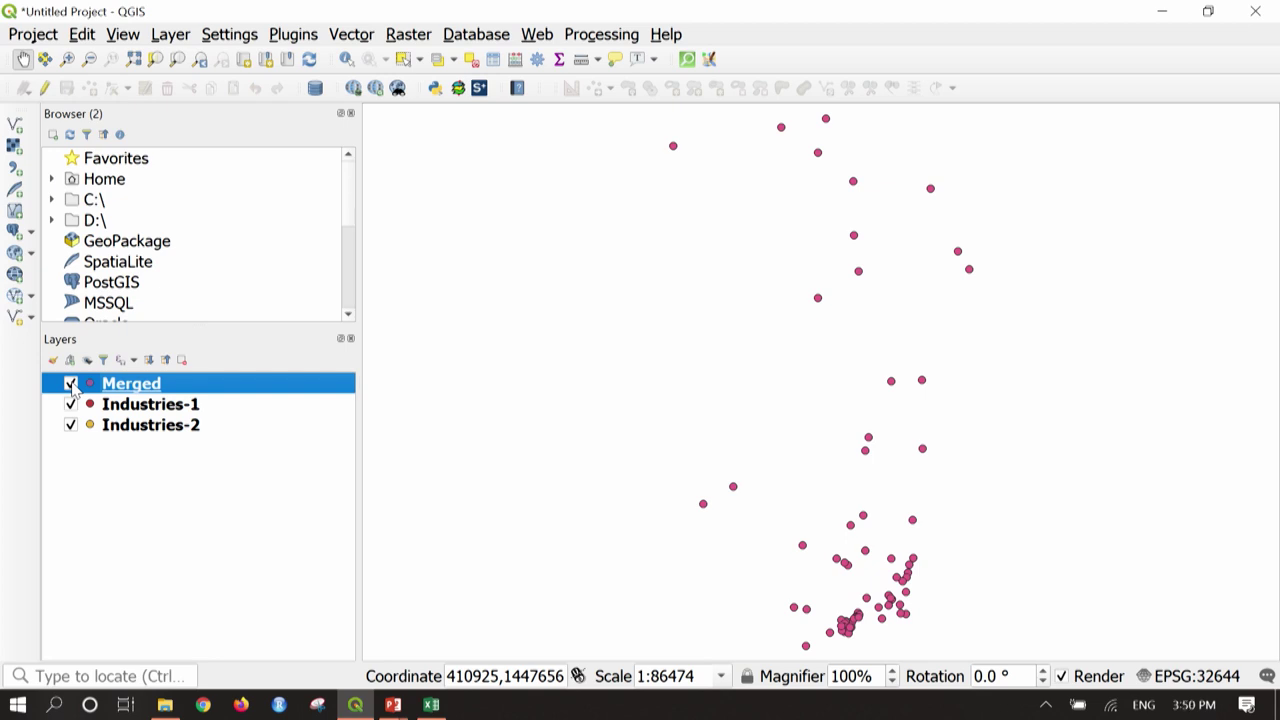
Start another new empty project, discarding the one with the merged industry layers.
{"action": "left_click", "coordinate": [36, 34]}
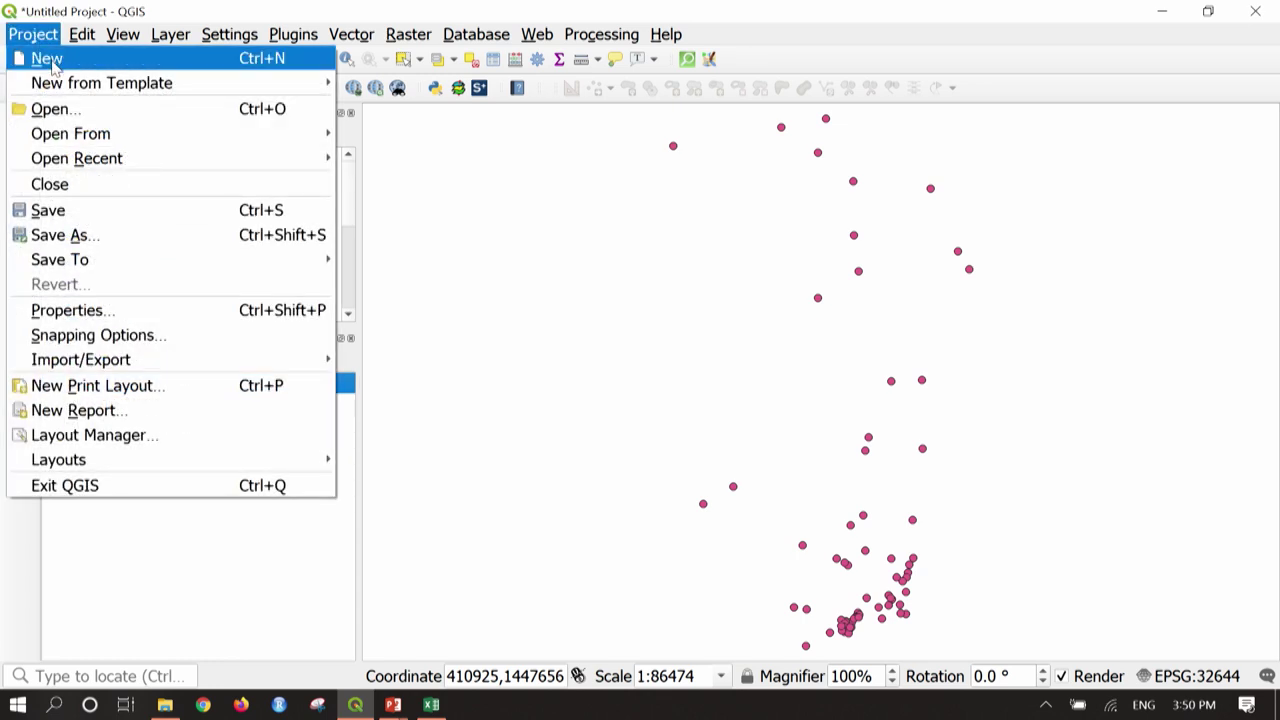
{"action": "left_click", "coordinate": [58, 59]}
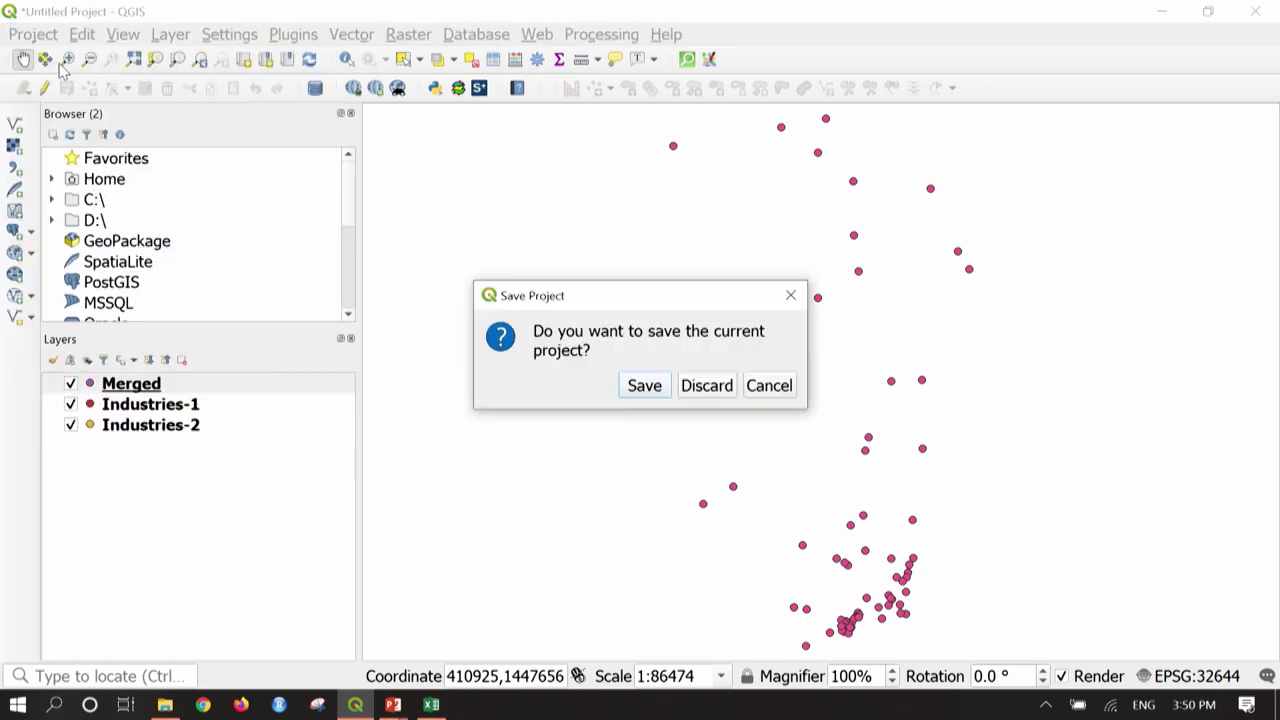
{"action": "left_click", "coordinate": [718, 393]}
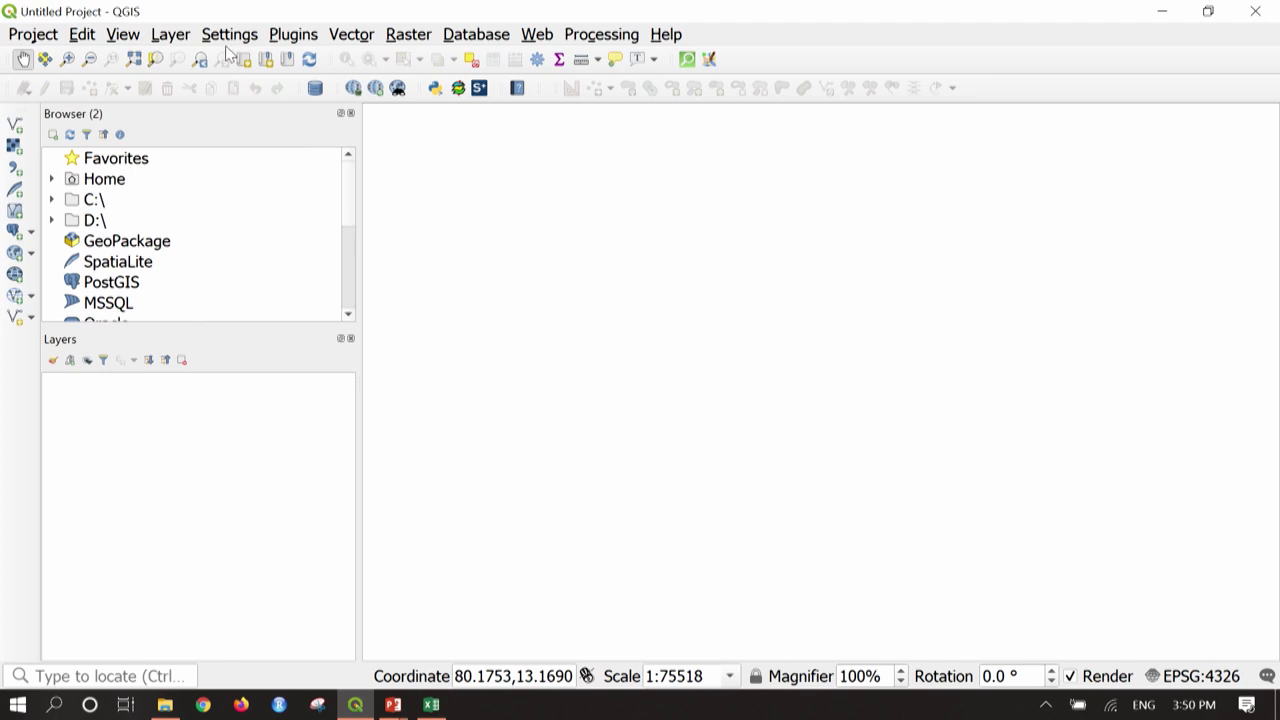
Load the Dist and Dist_roads shapefiles from the Vector folder and place Dist_roads above Dist in the layer order.
{"action": "left_click", "coordinate": [170, 35]}
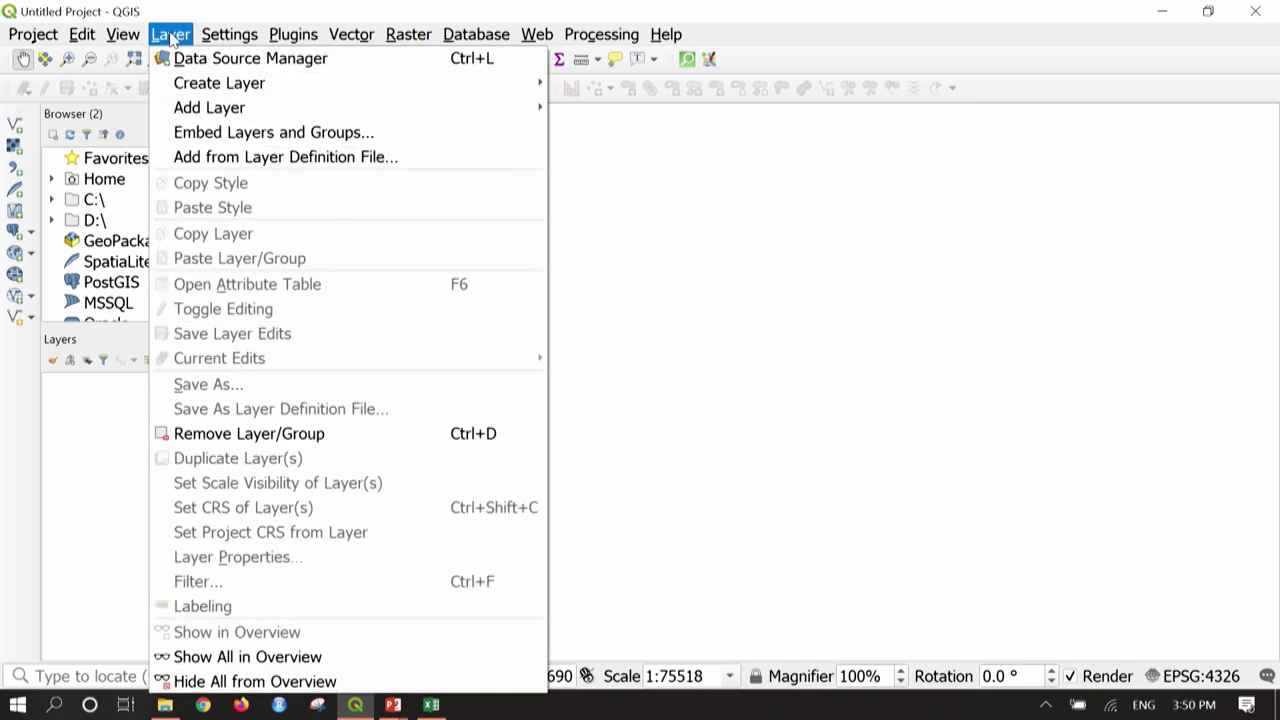
{"action": "mouse_move", "coordinate": [264, 107]}
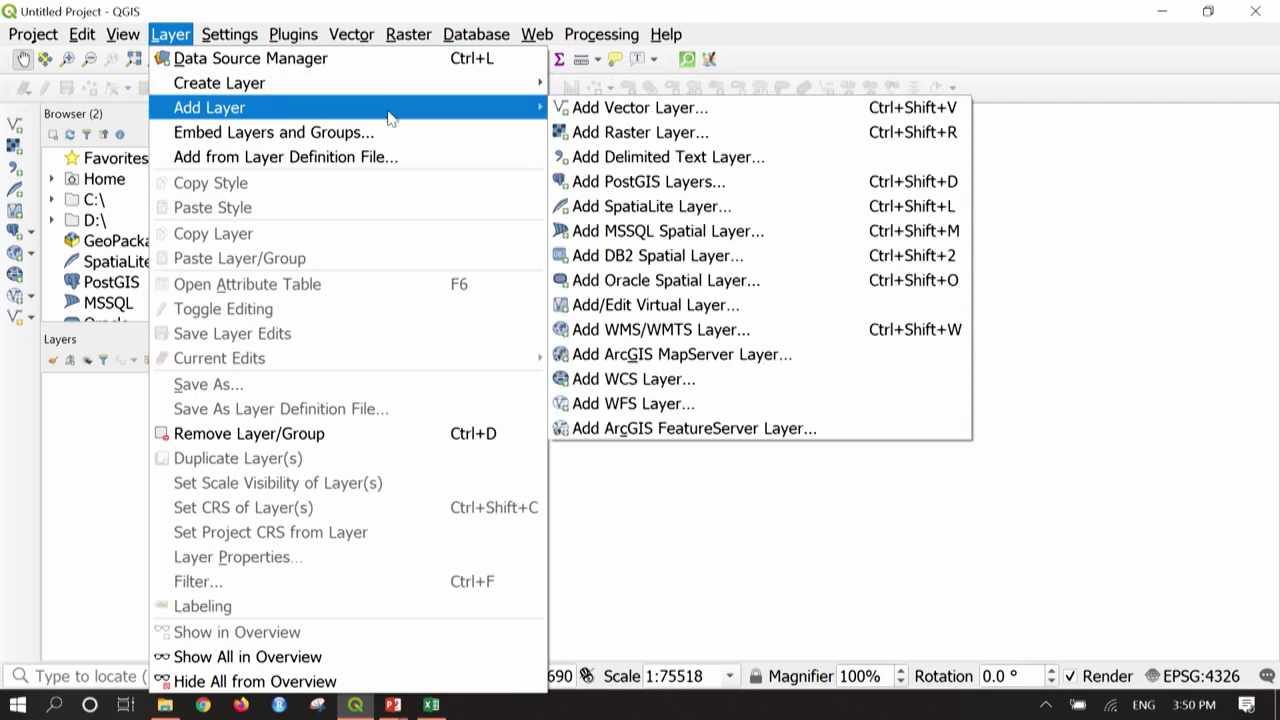
{"action": "left_click", "coordinate": [655, 114]}
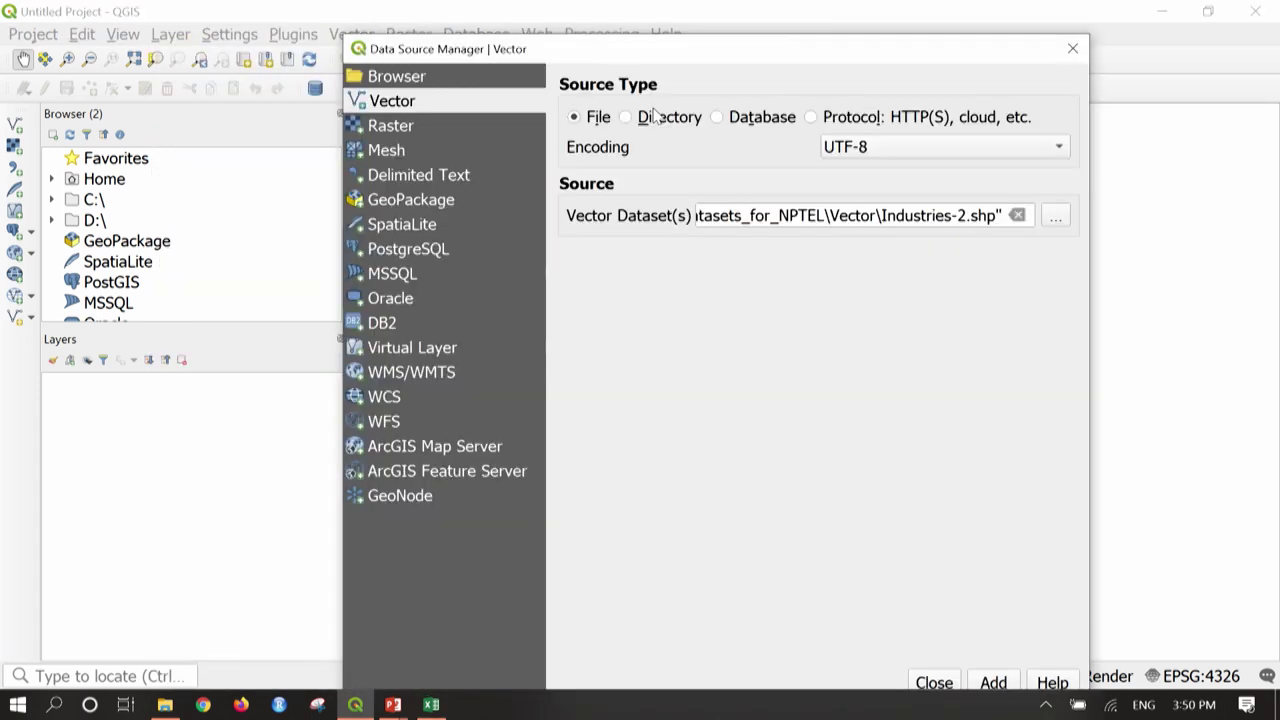
{"action": "left_click", "coordinate": [1066, 215]}
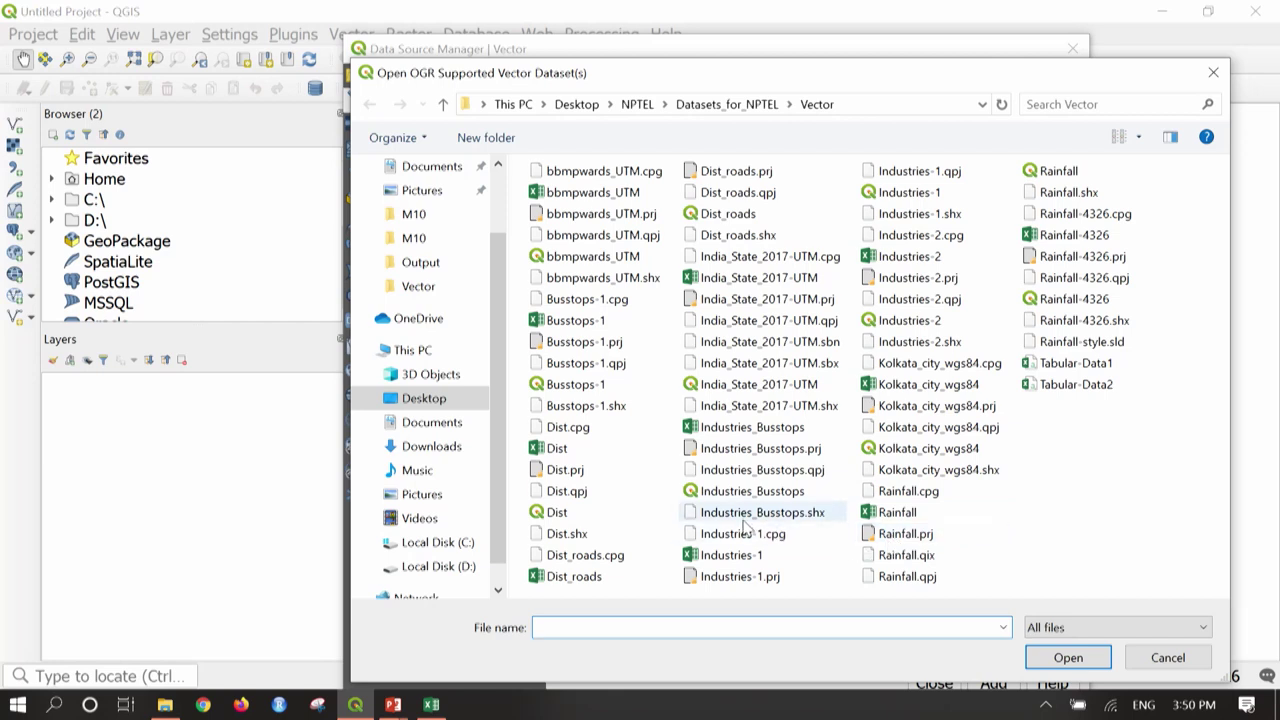
{"action": "left_click", "coordinate": [720, 217]}
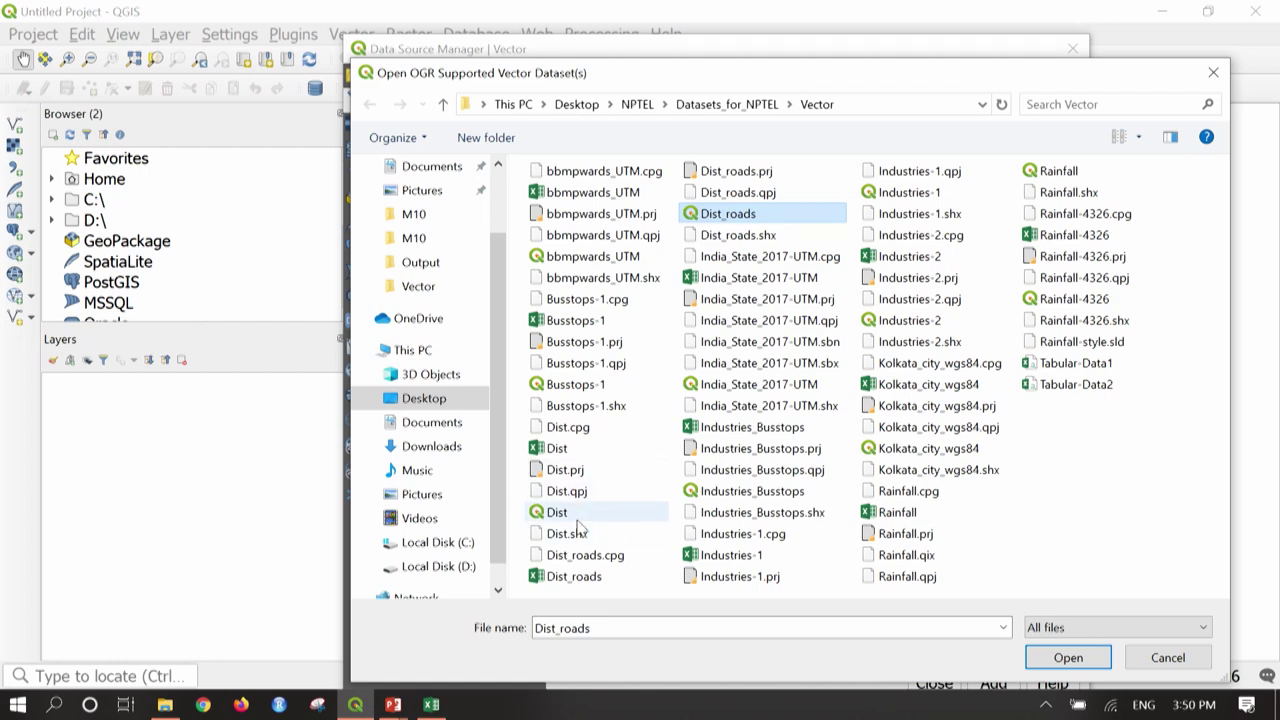
{"action": "left_click", "coordinate": [581, 514], "text": "ctrl"}
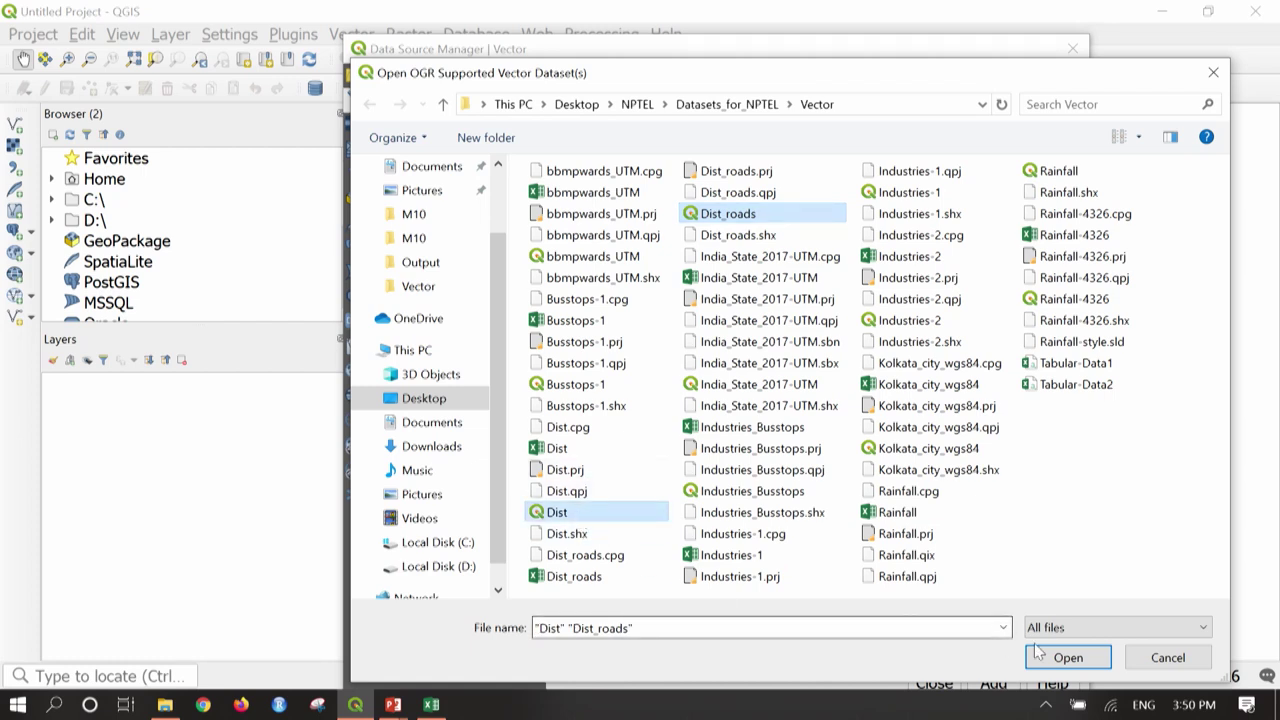
{"action": "left_click", "coordinate": [1092, 662]}
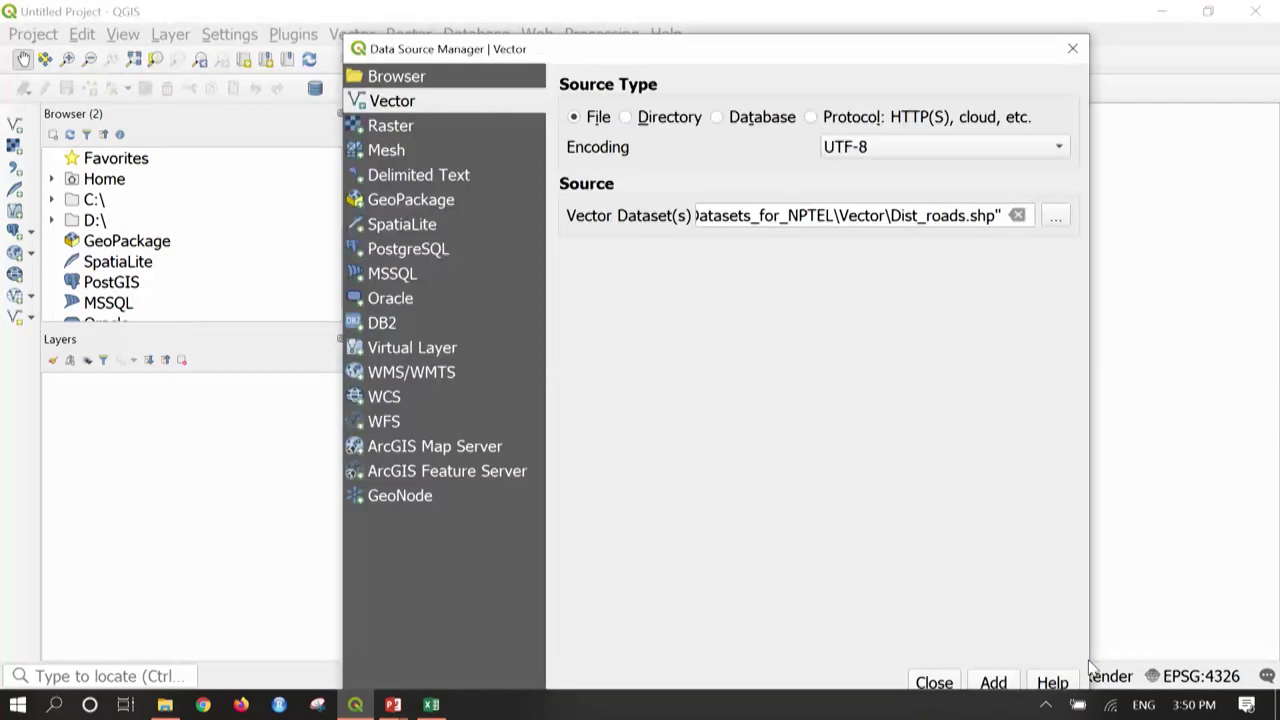
{"action": "left_click", "coordinate": [991, 683]}
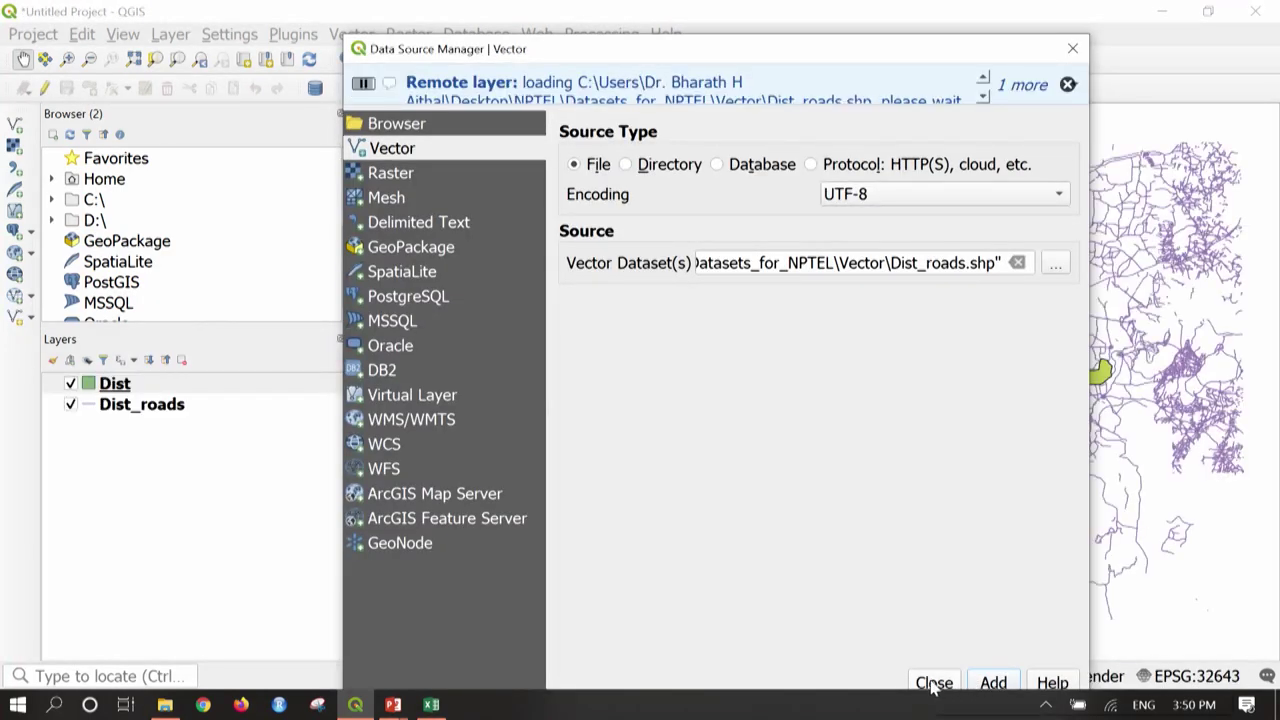
{"action": "left_click", "coordinate": [934, 683]}
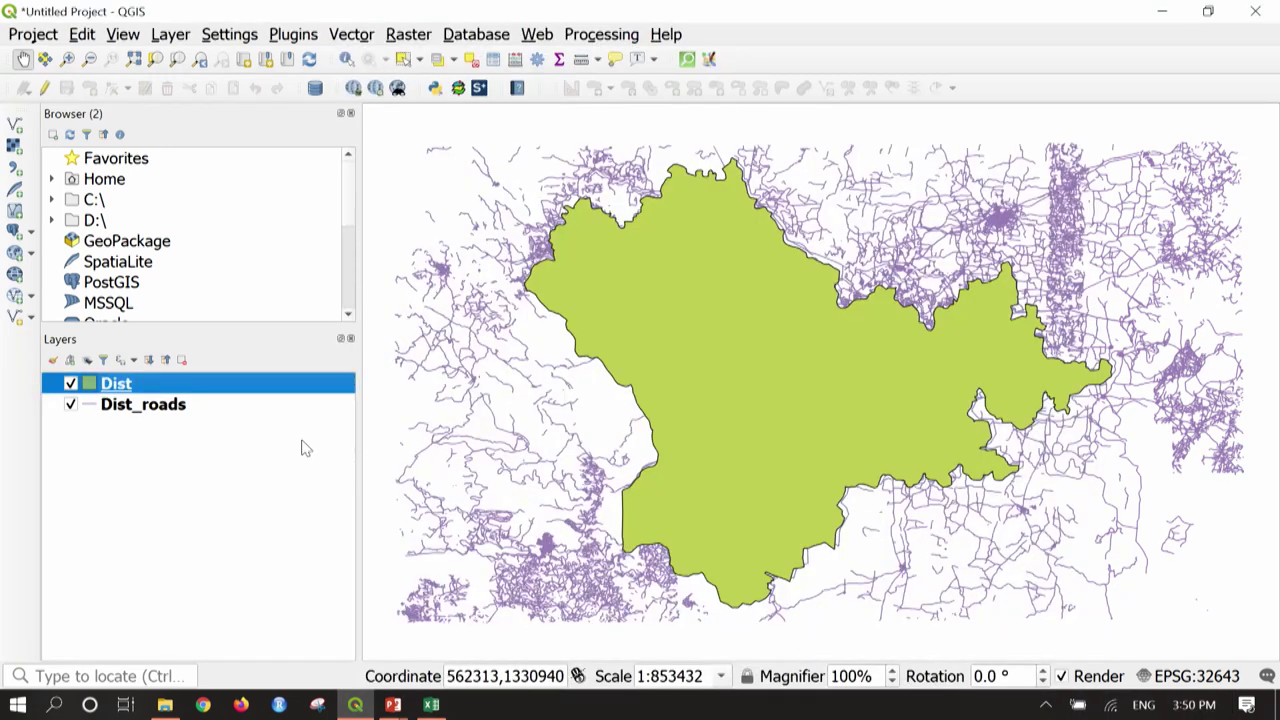
{"action": "left_click_drag", "start_coordinate": [245, 396], "coordinate": [245, 465]}
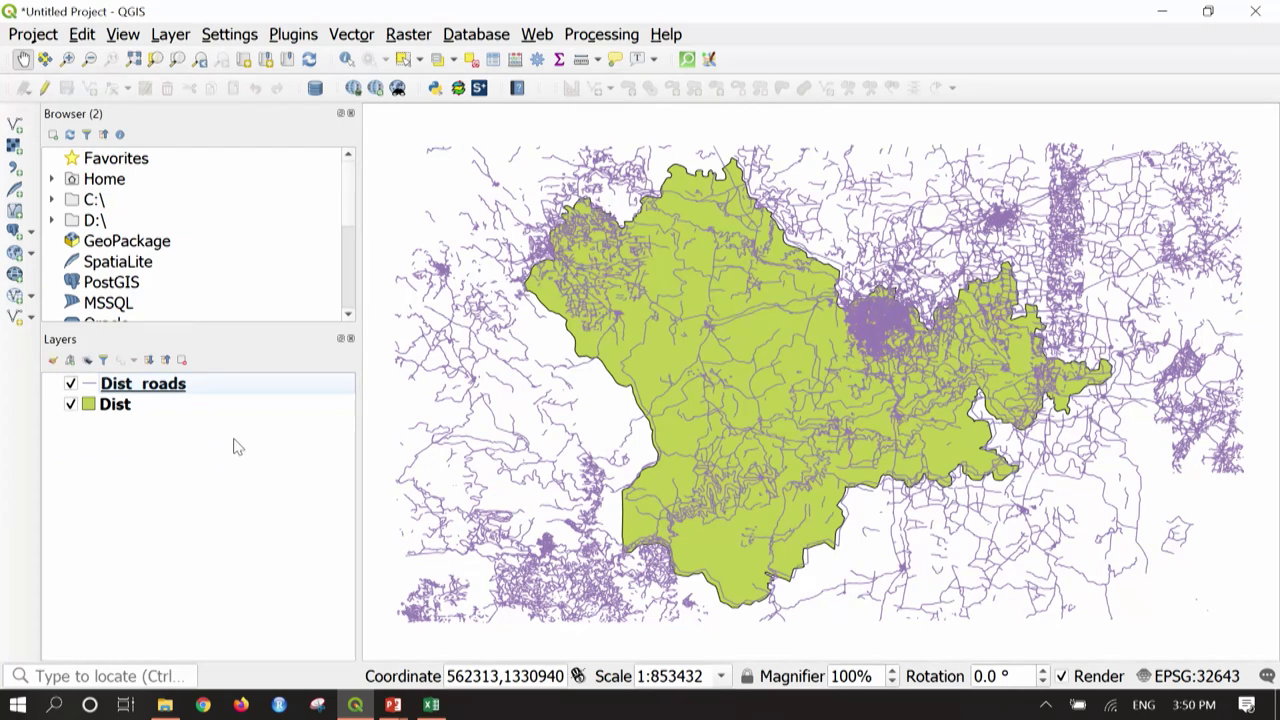
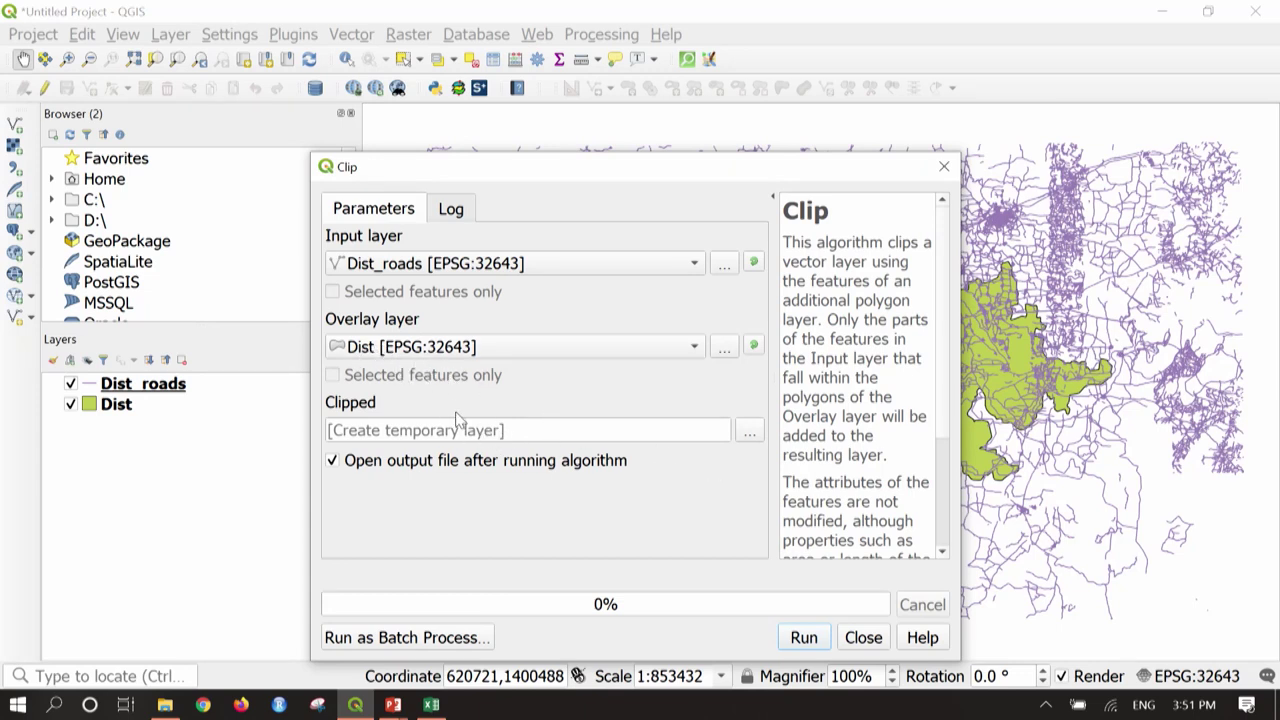
Clip Dist_roads with Dist, saving the output as Mys_roads.shp in the Output folder, and hide the original Dist_roads layer.
{"action": "left_click", "coordinate": [750, 434]}
{"action": "left_click", "coordinate": [800, 460]}
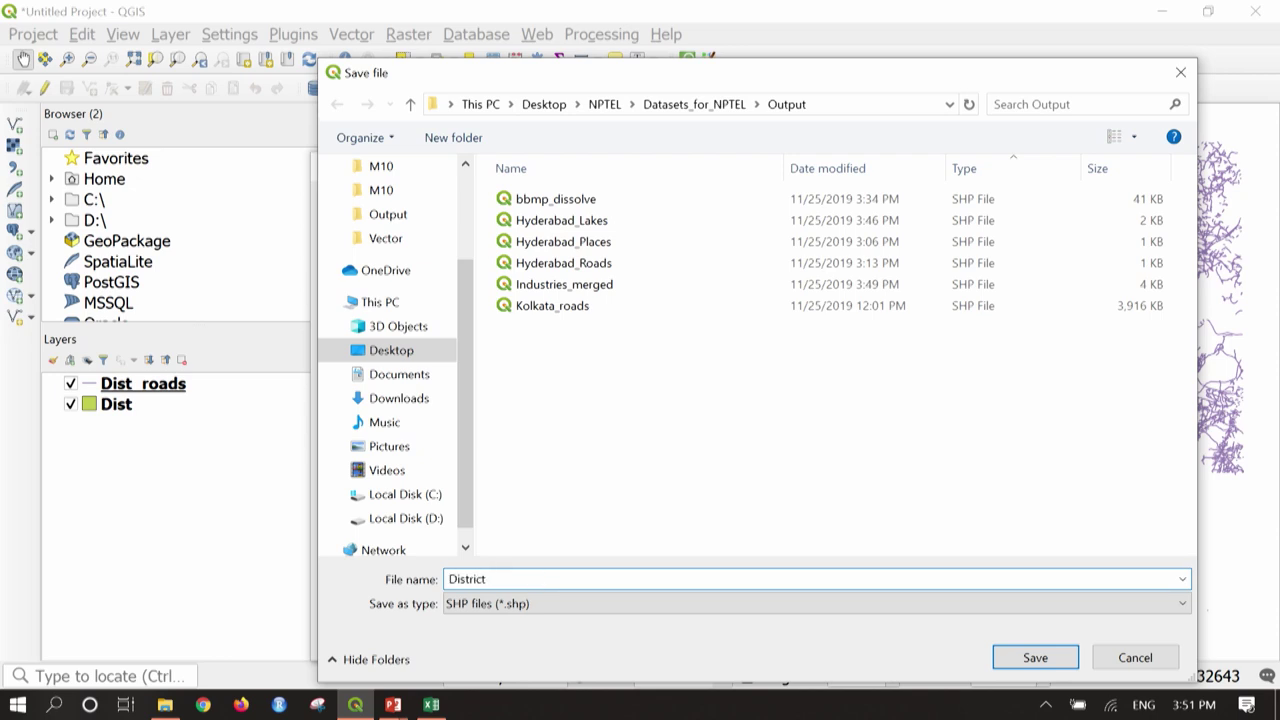
{"action": "type", "text": "District_"}
{"action": "left_click", "coordinate": [1035, 658]}
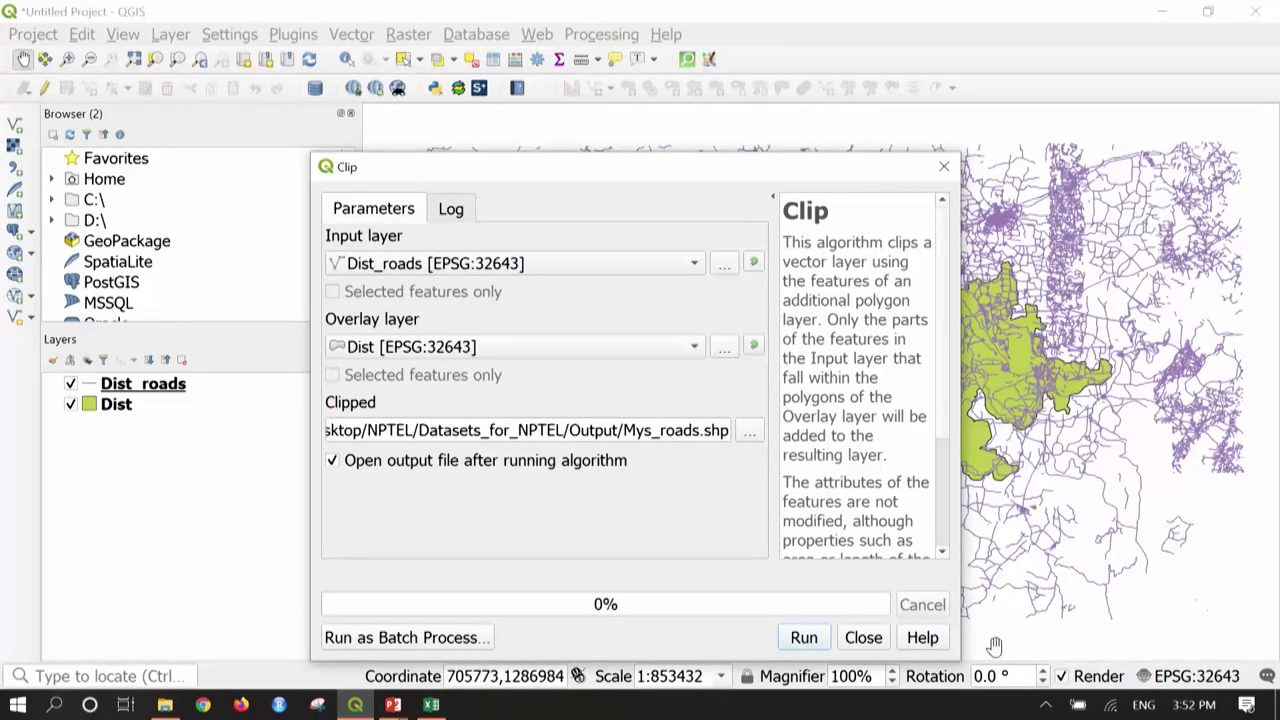
{"action": "left_click", "coordinate": [805, 640]}
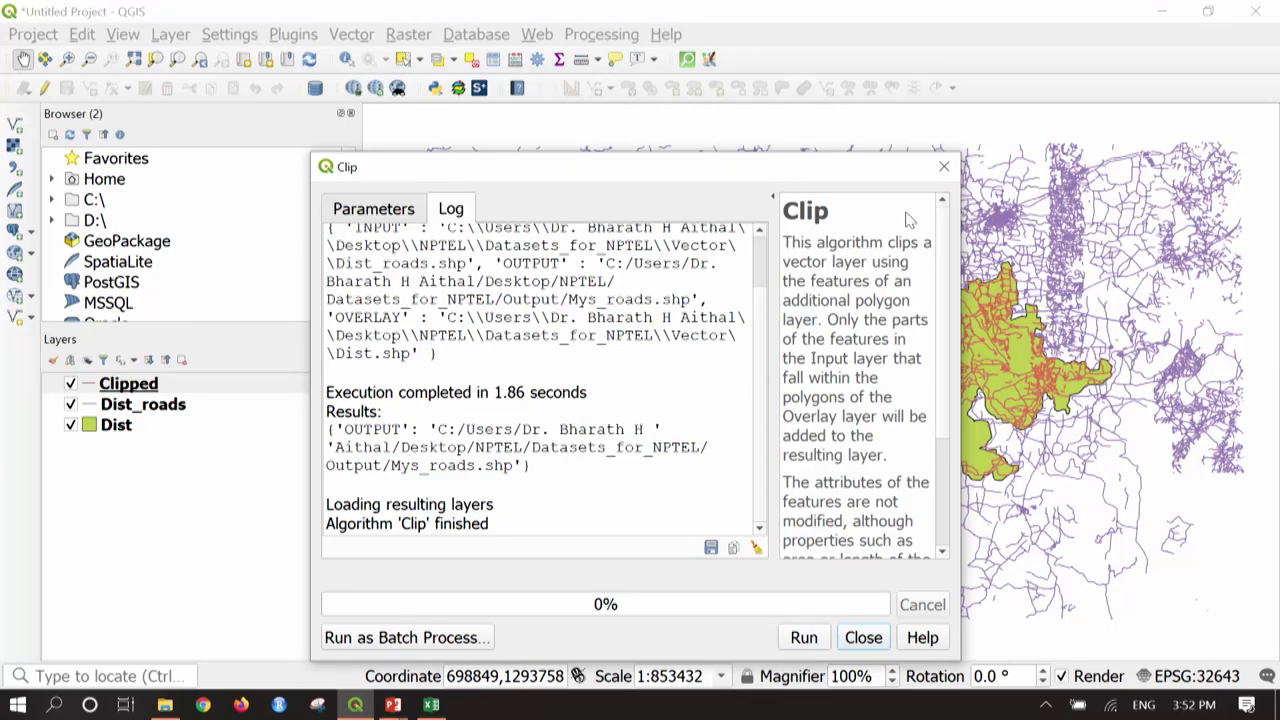
{"action": "left_click", "coordinate": [945, 168]}
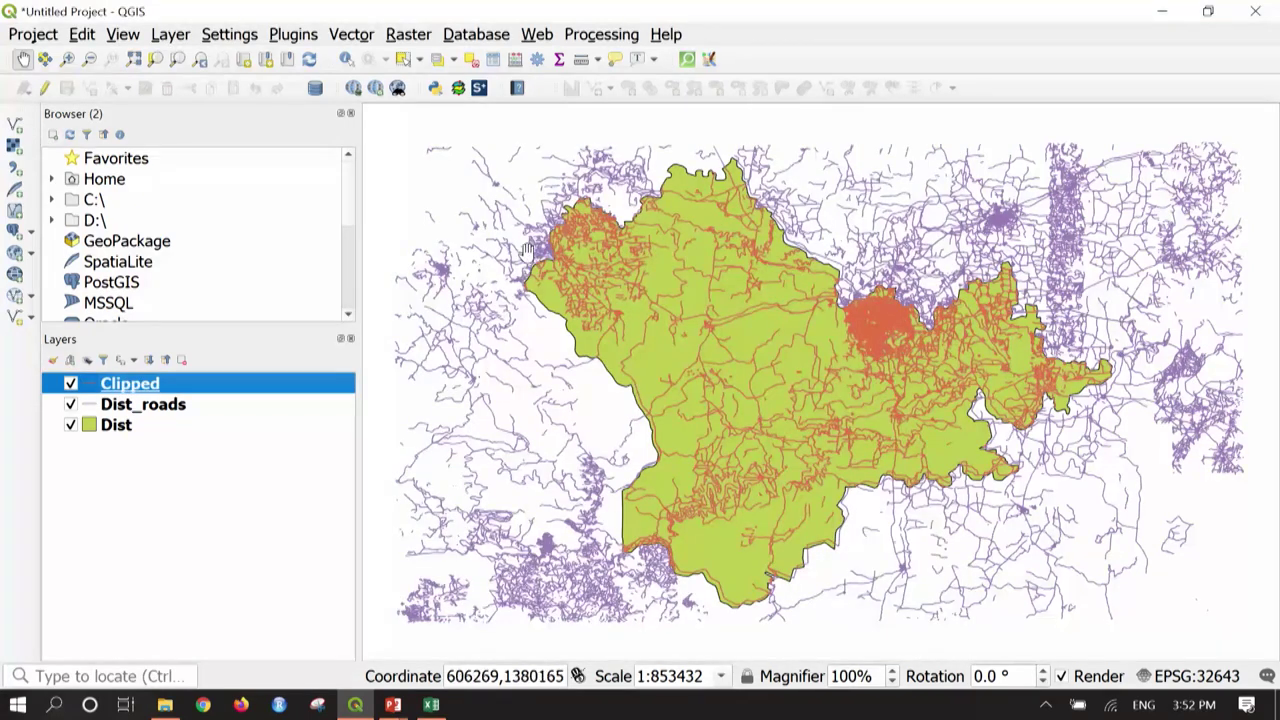
{"action": "left_click", "coordinate": [70, 405]}
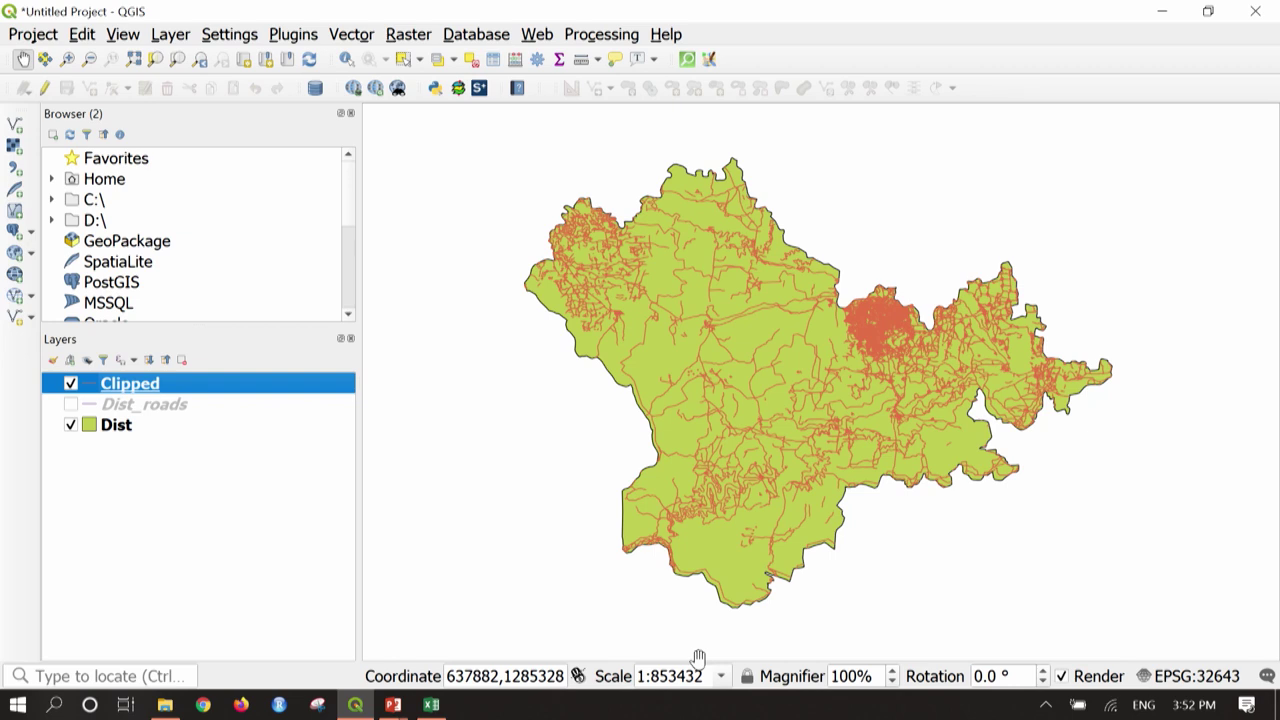
Start a new empty project, discarding the one with the clipped roads.
{"action": "left_click", "coordinate": [28, 36]}
{"action": "left_click", "coordinate": [45, 57]}
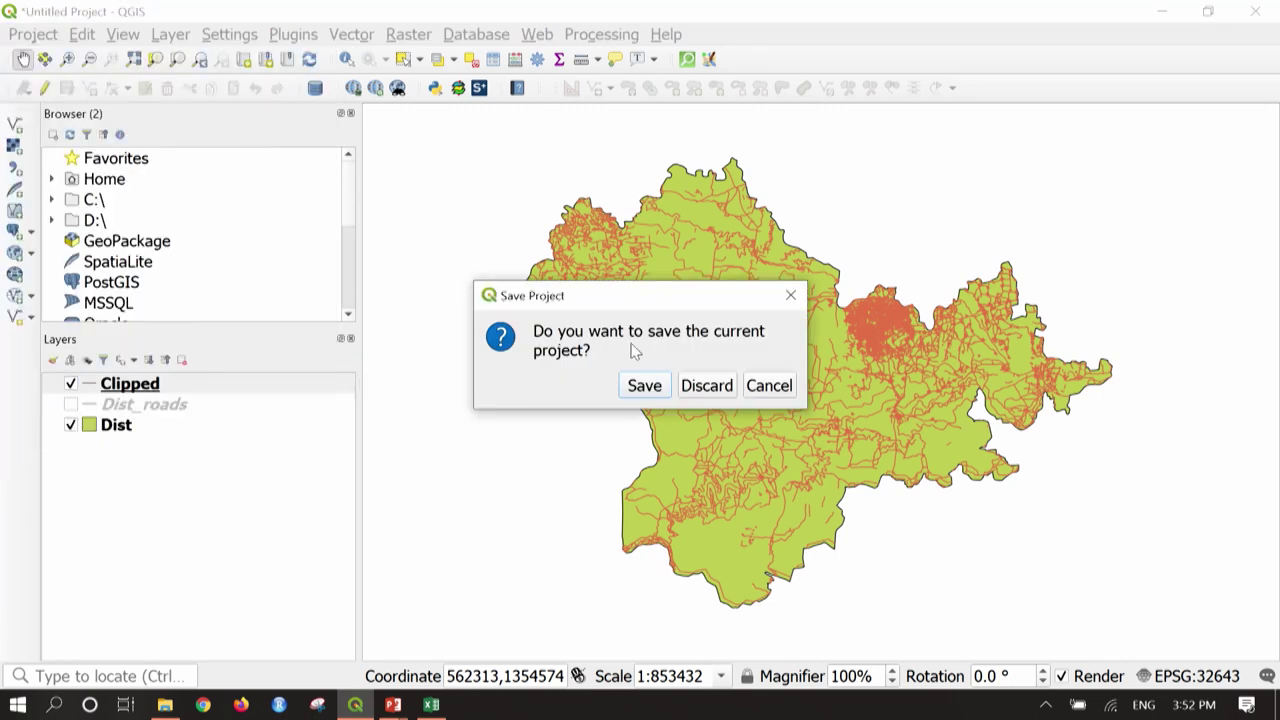
{"action": "left_click", "coordinate": [697, 386]}
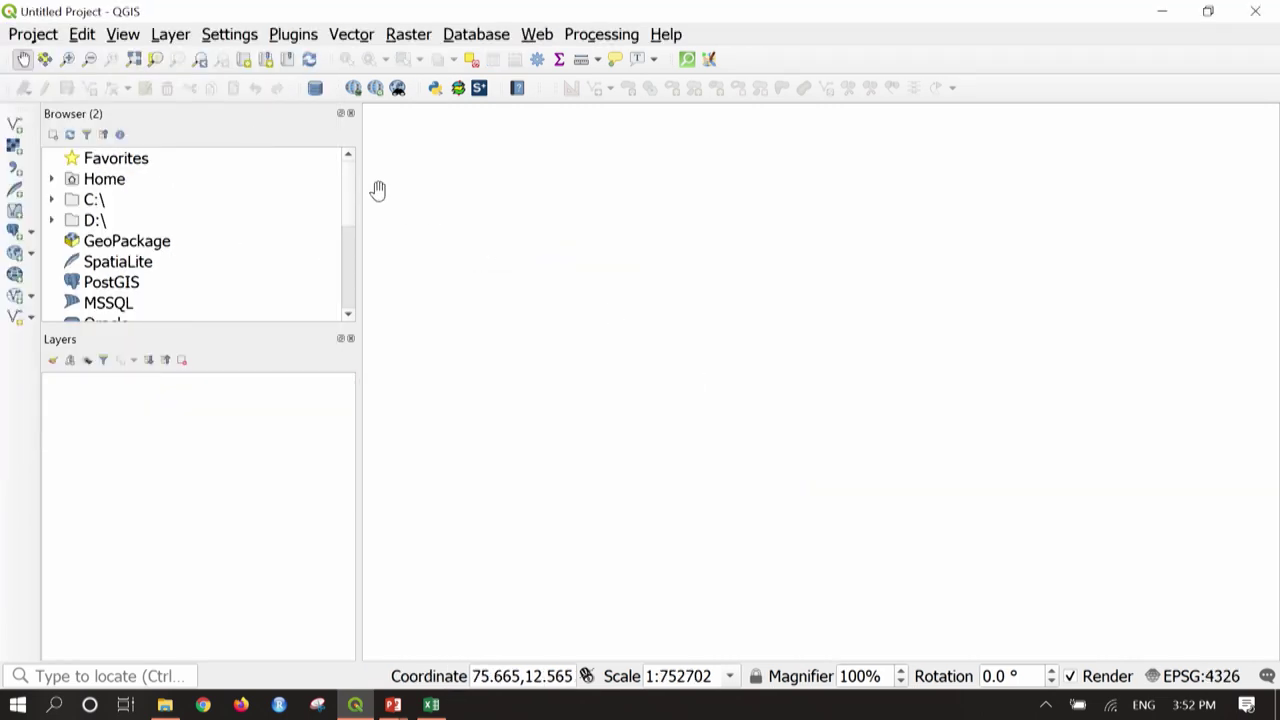
Load the Busstops-1 and Industries-2 shapefiles from the Vector folder into the empty project.
{"action": "left_click", "coordinate": [184, 37]}
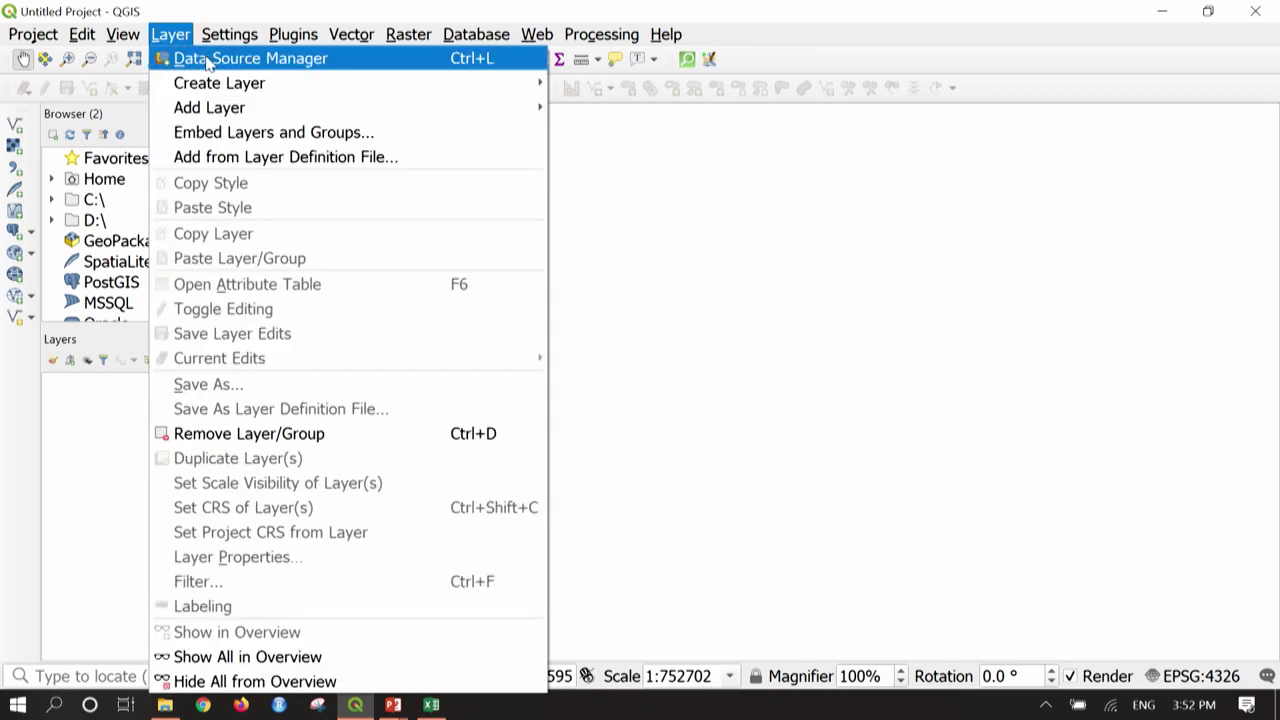
{"action": "mouse_move", "coordinate": [325, 115]}
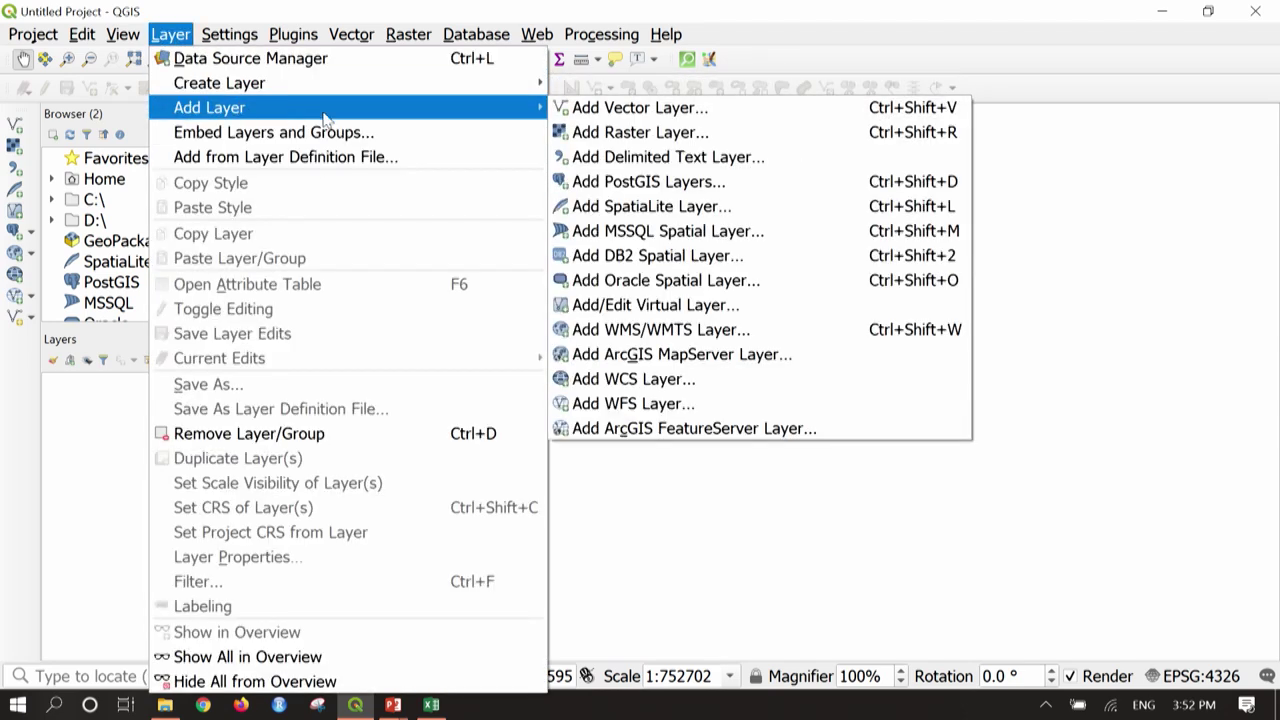
{"action": "left_click", "coordinate": [620, 114]}
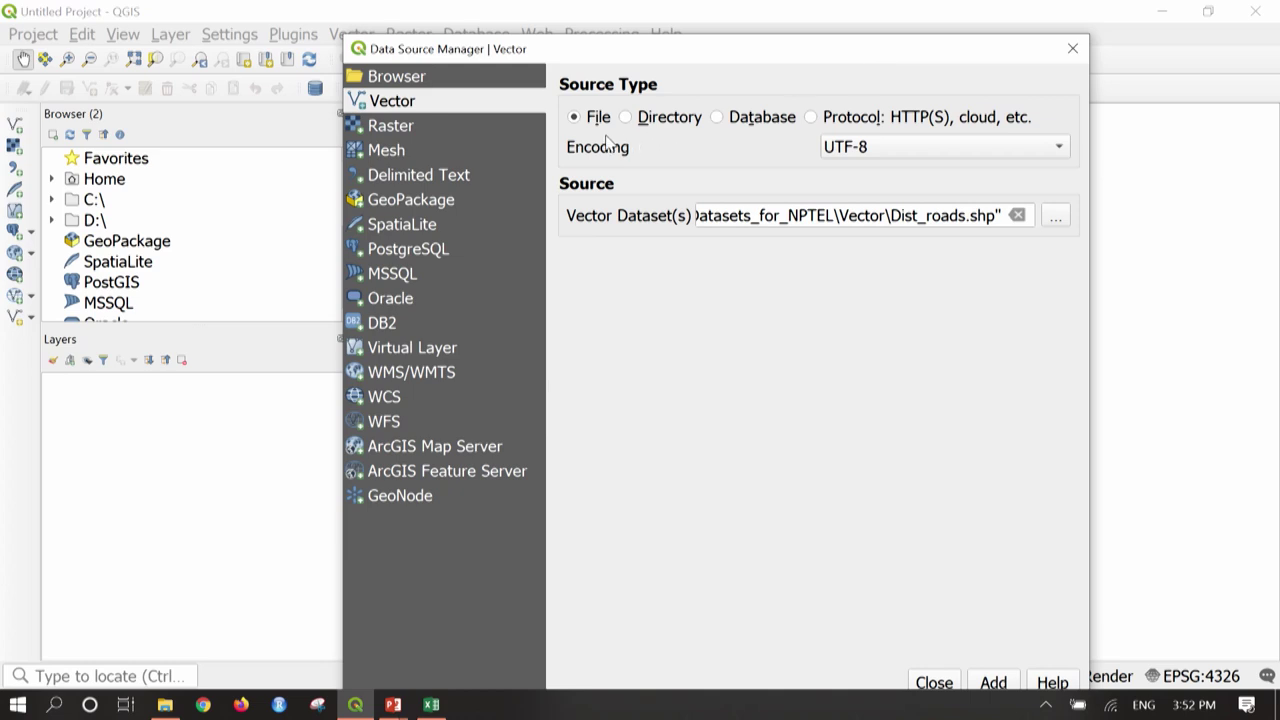
{"action": "left_click", "coordinate": [1054, 217]}
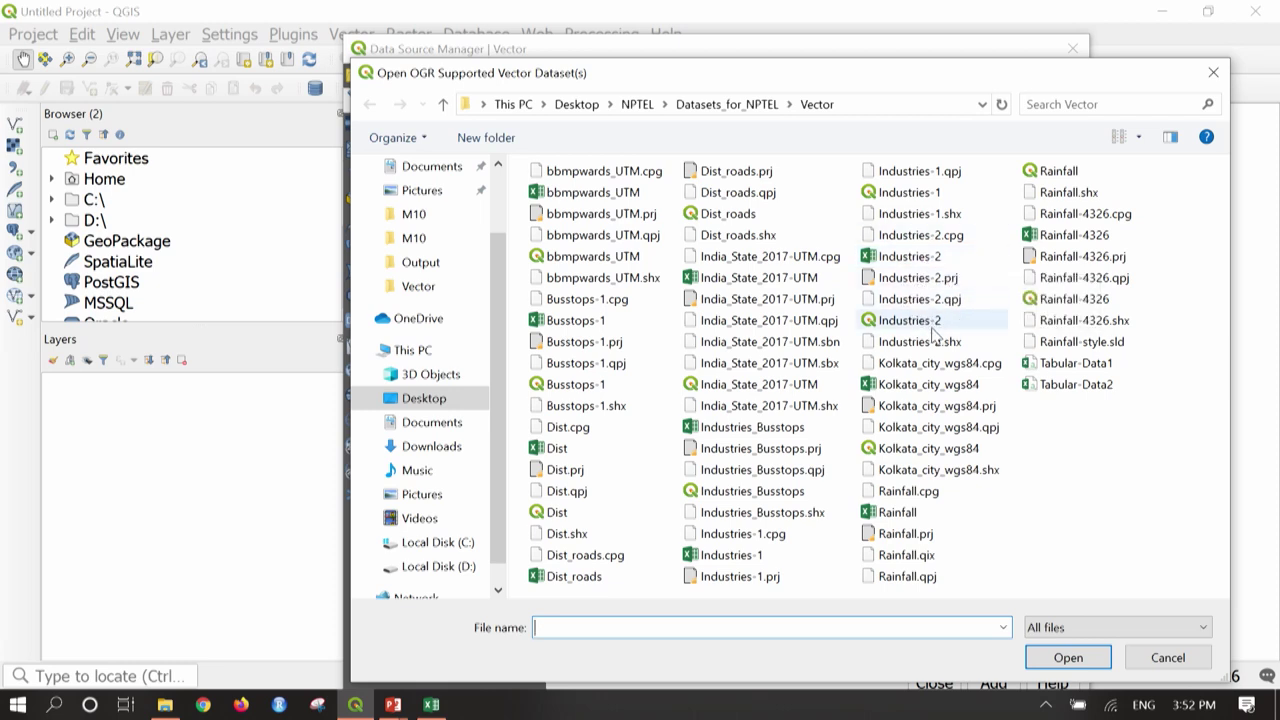
{"action": "left_click", "coordinate": [932, 327]}
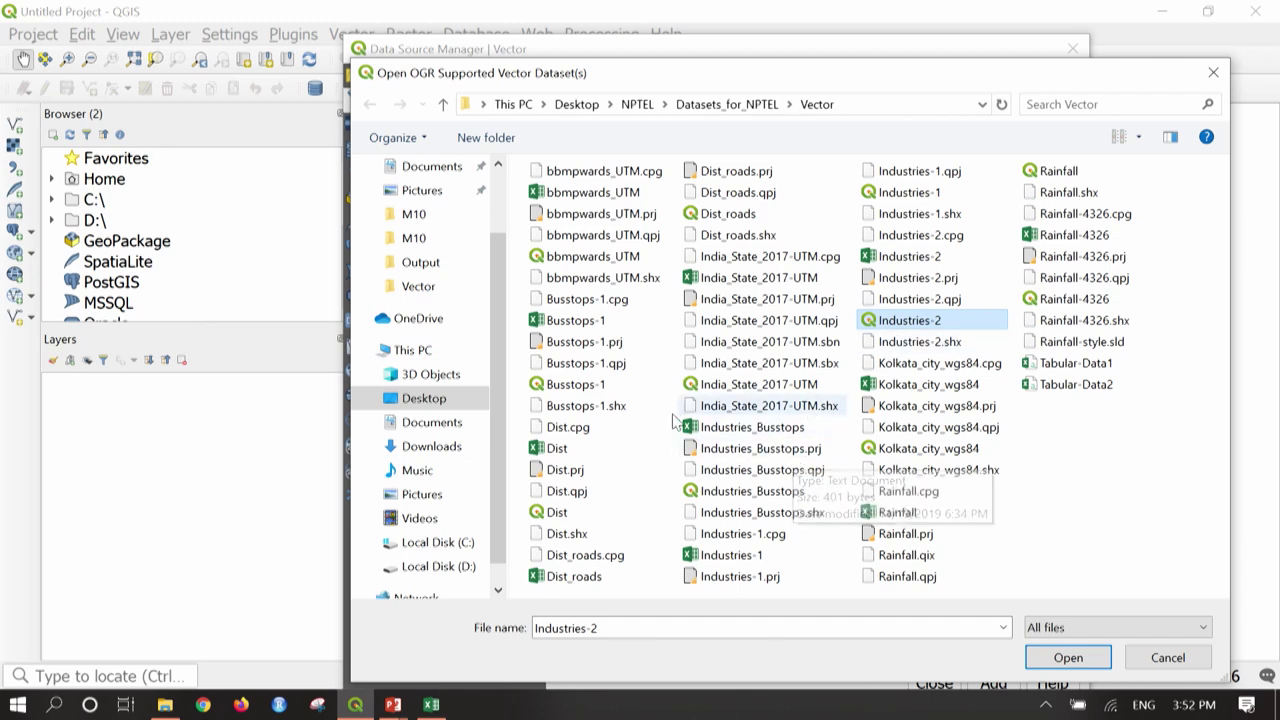
{"action": "left_click", "coordinate": [578, 385], "text": "ctrl"}
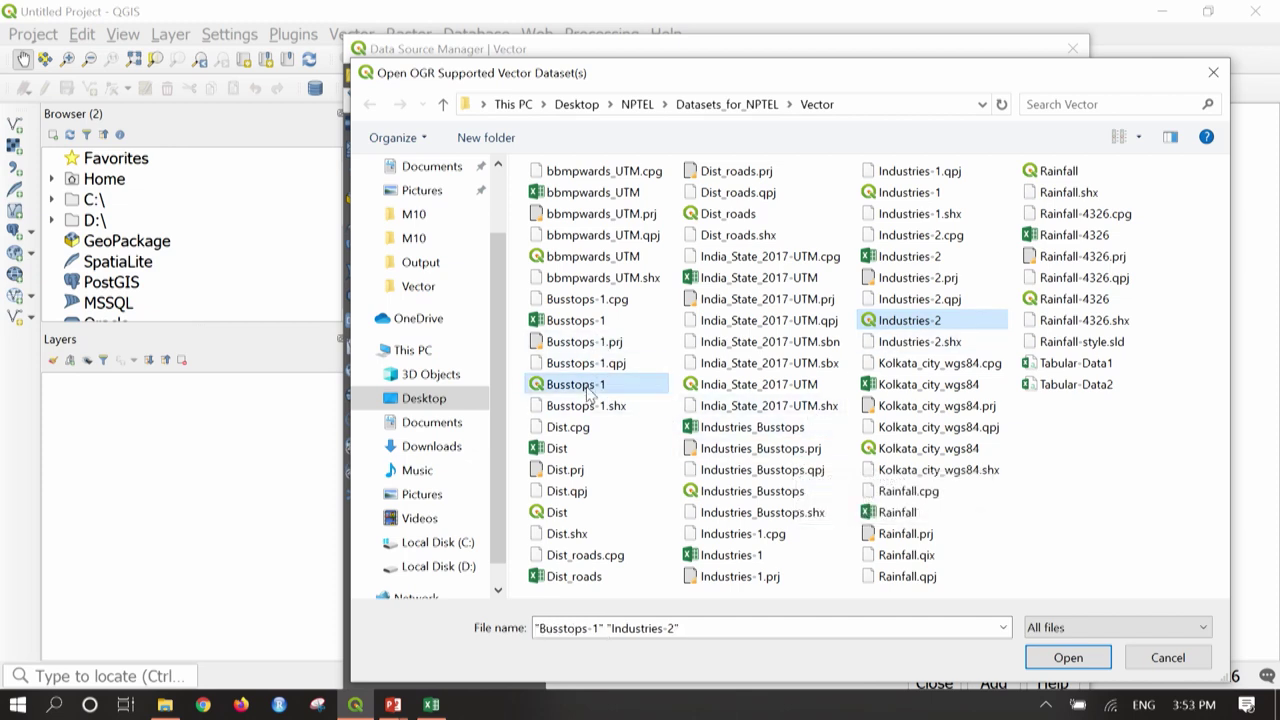
{"action": "left_click", "coordinate": [1076, 660]}
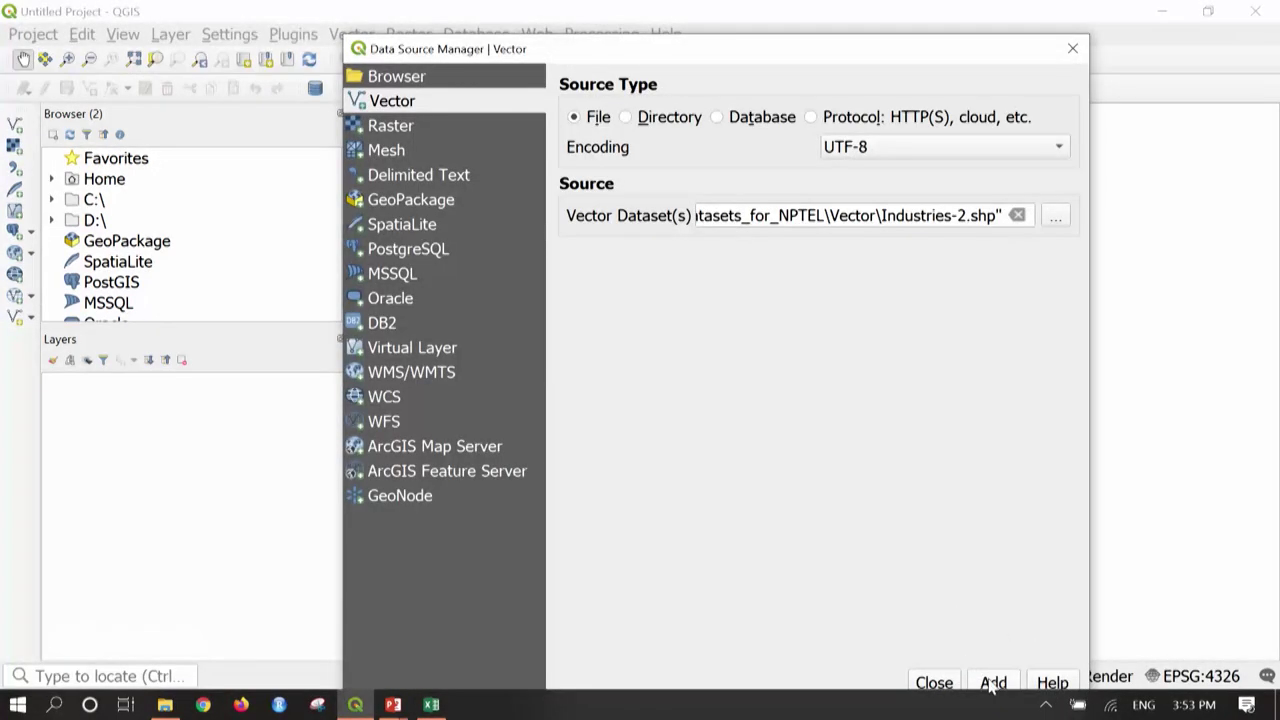
{"action": "left_click", "coordinate": [993, 682]}
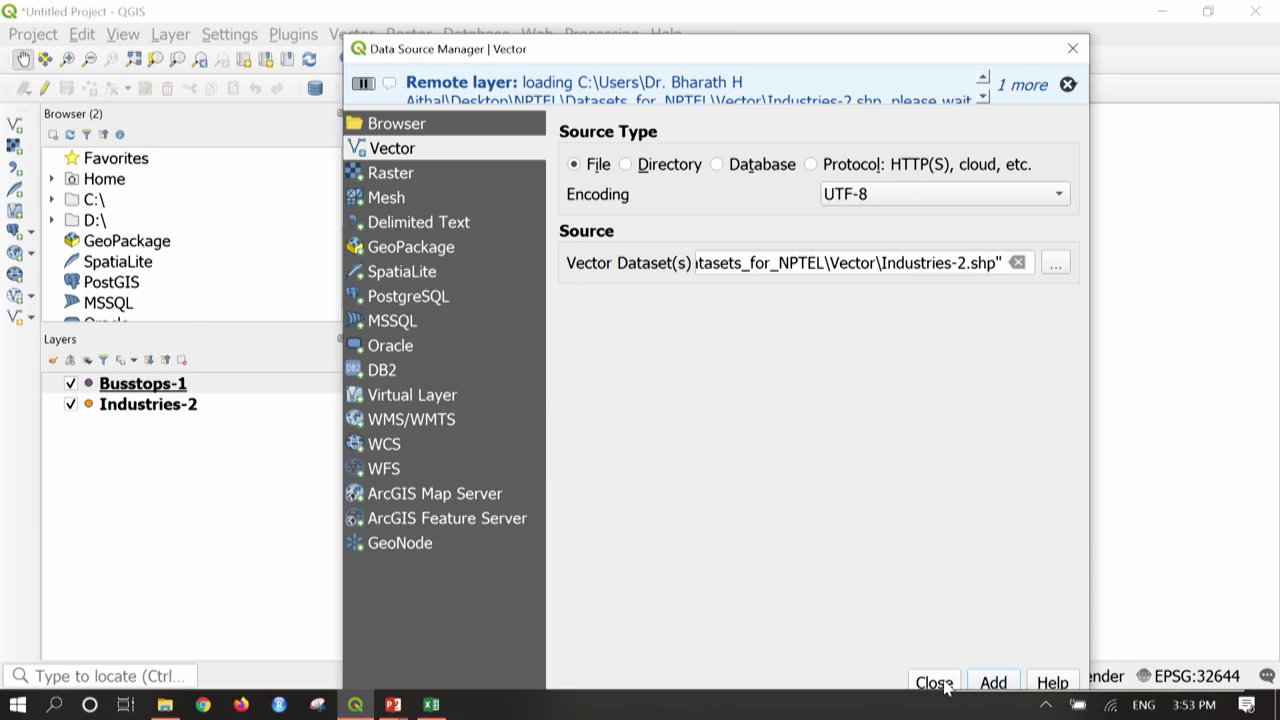
{"action": "left_click", "coordinate": [936, 682]}
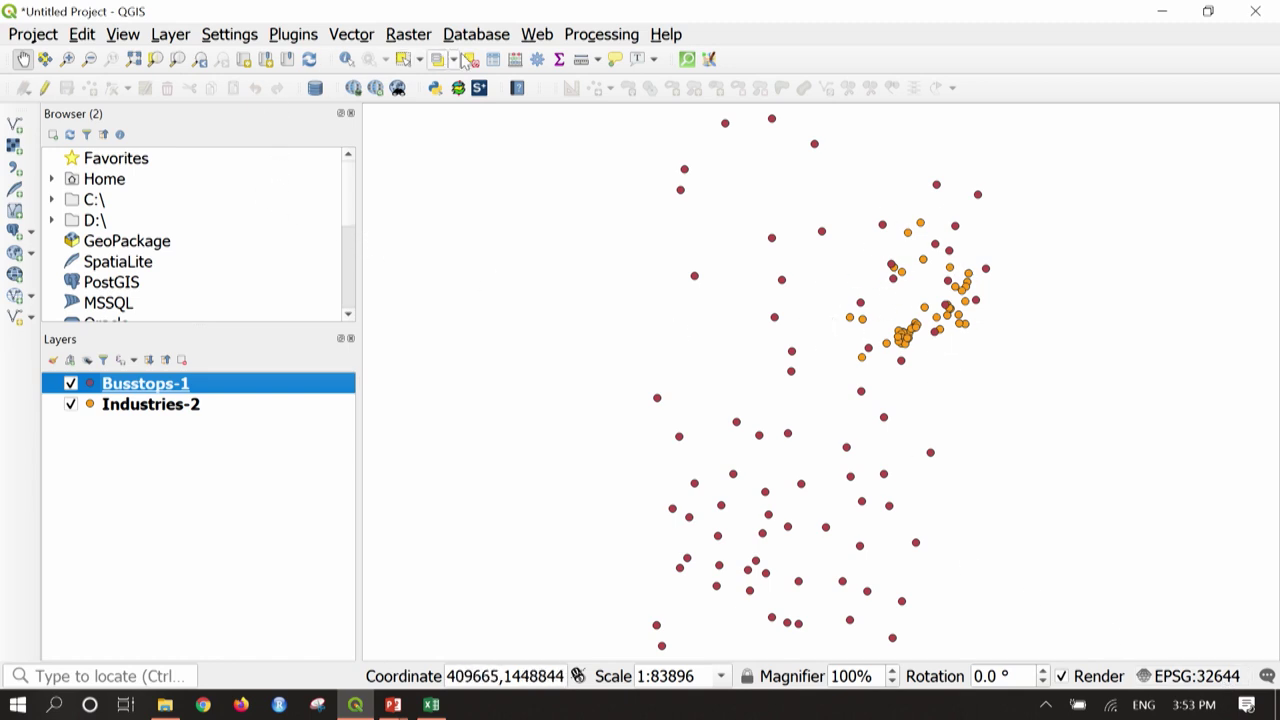
Add the Google.cn Satellites basemap through the QuickMapServices search and close the search results.
{"action": "left_click", "coordinate": [540, 36]}
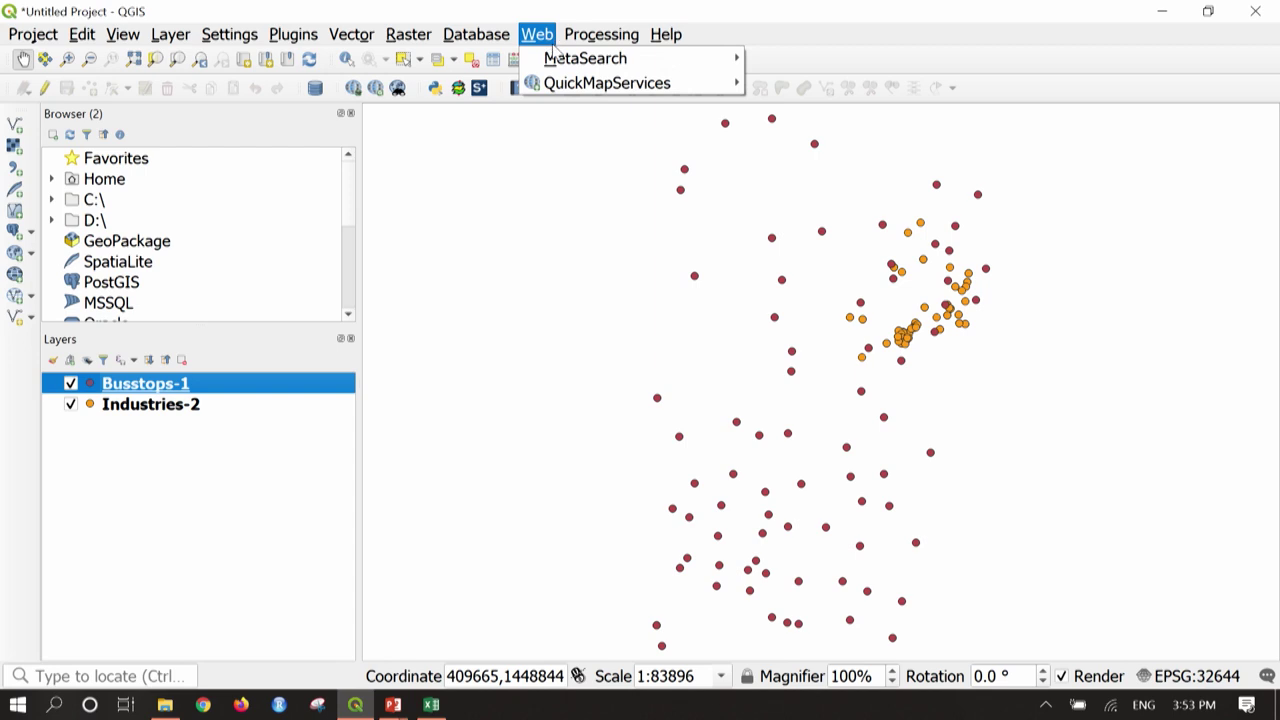
{"action": "mouse_move", "coordinate": [600, 83]}
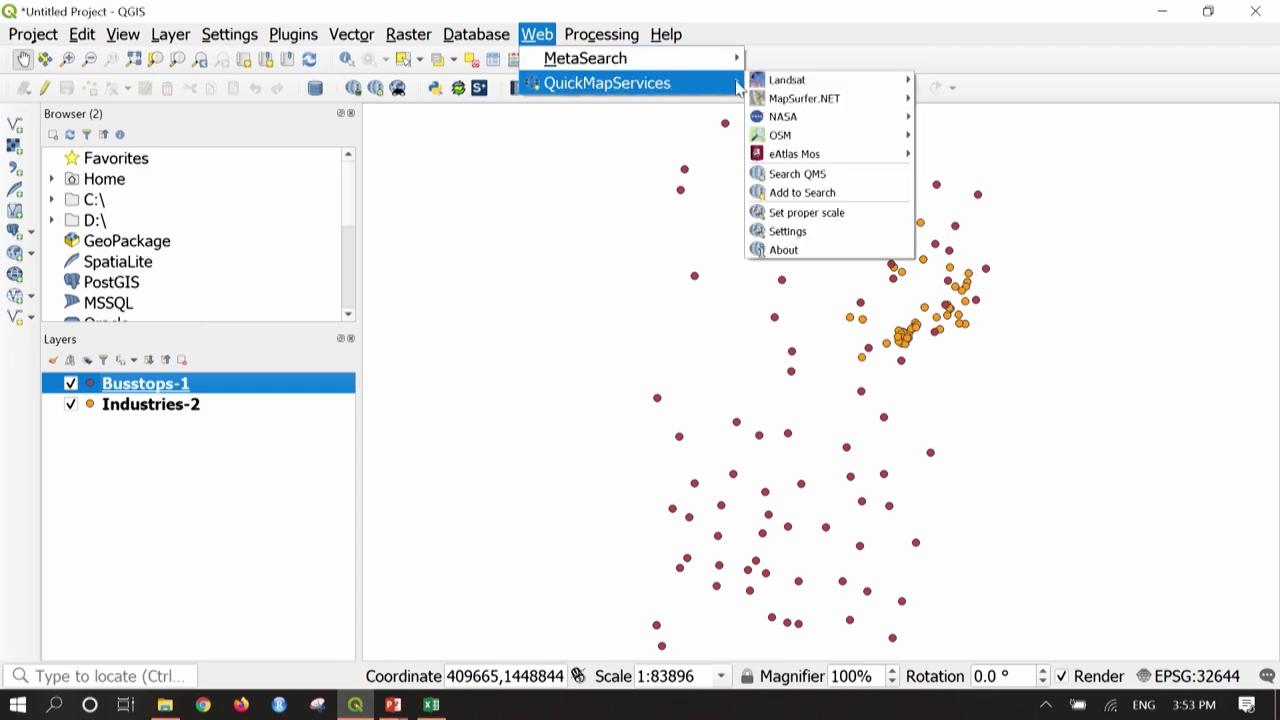
{"action": "left_click", "coordinate": [847, 178]}
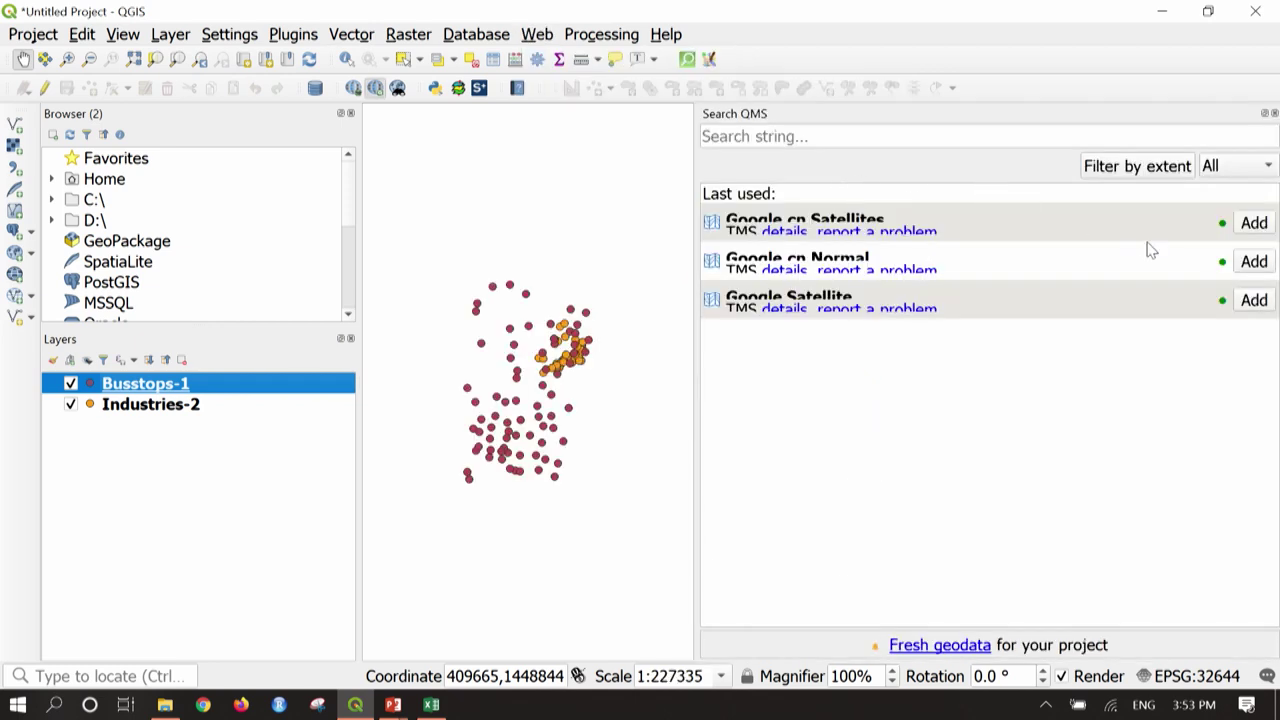
{"action": "left_click", "coordinate": [1256, 225]}
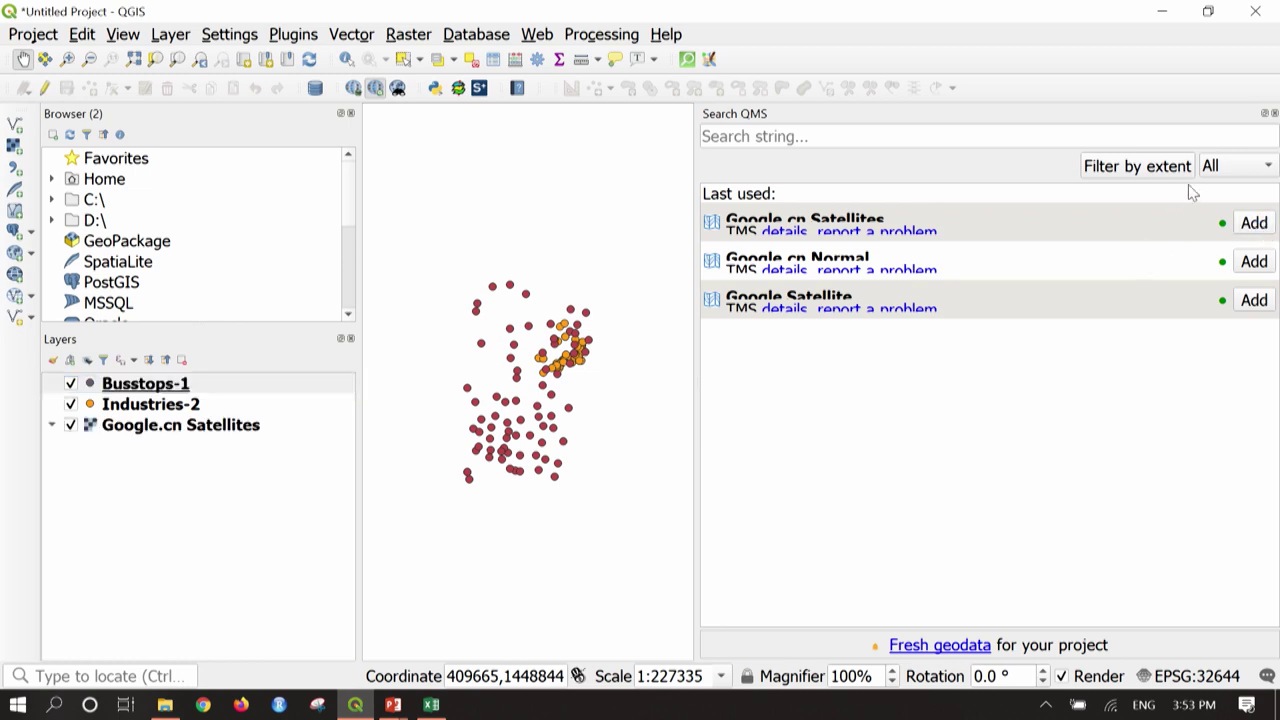
{"action": "left_click", "coordinate": [1274, 115]}
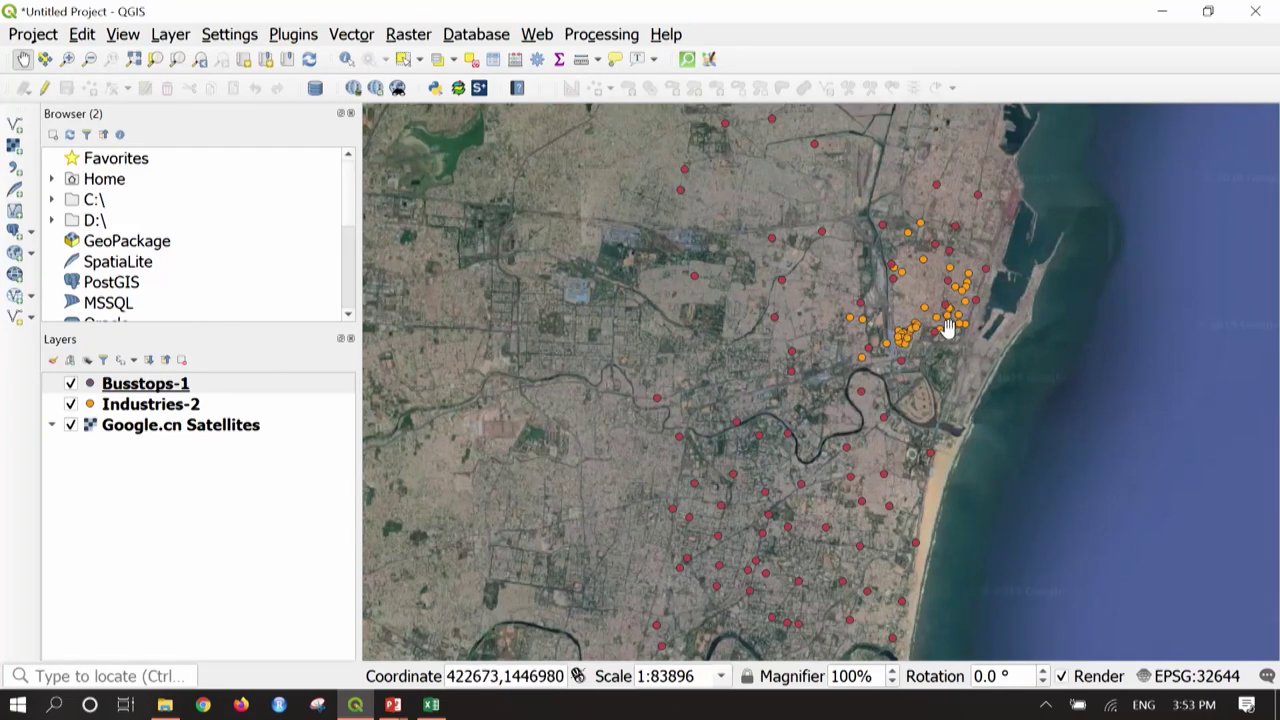
{"action": "scroll", "coordinate": [948, 330], "scroll_direction": "up", "scroll_amount": 1}
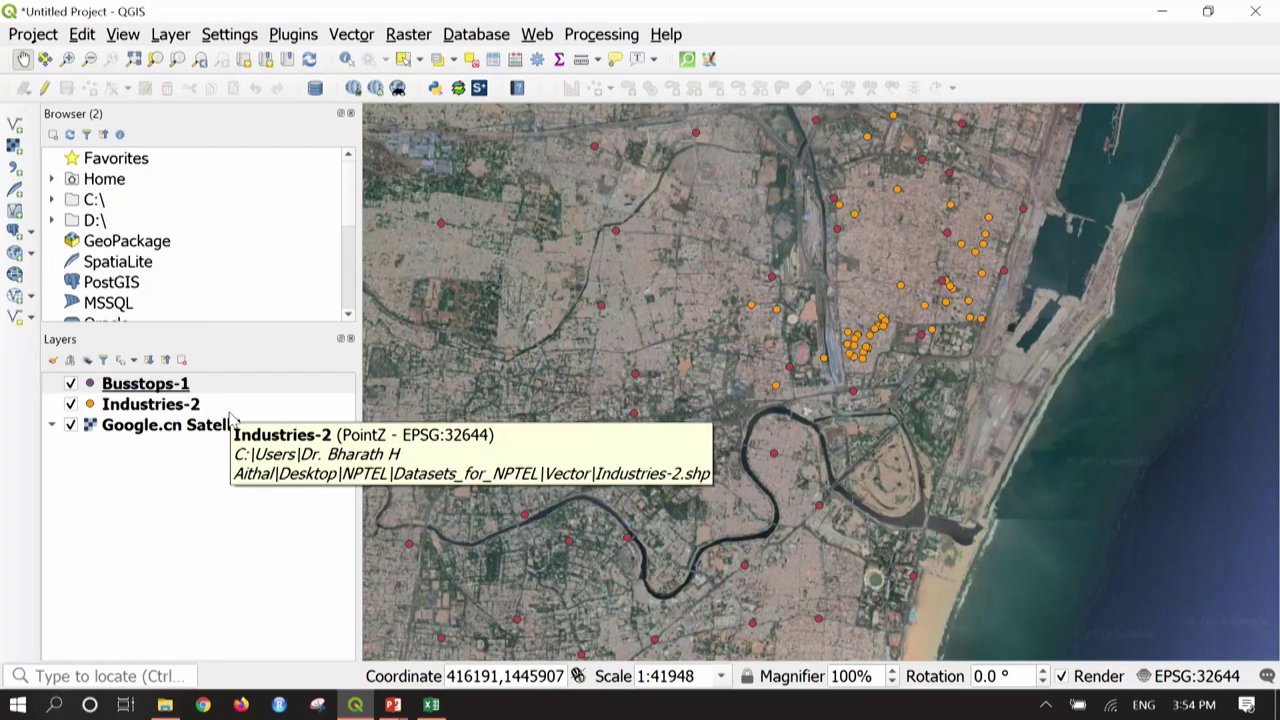
Set up a Buffer on the Busstops-1 layer with a distance of 500 meters.
{"action": "left_click", "coordinate": [344, 36]}
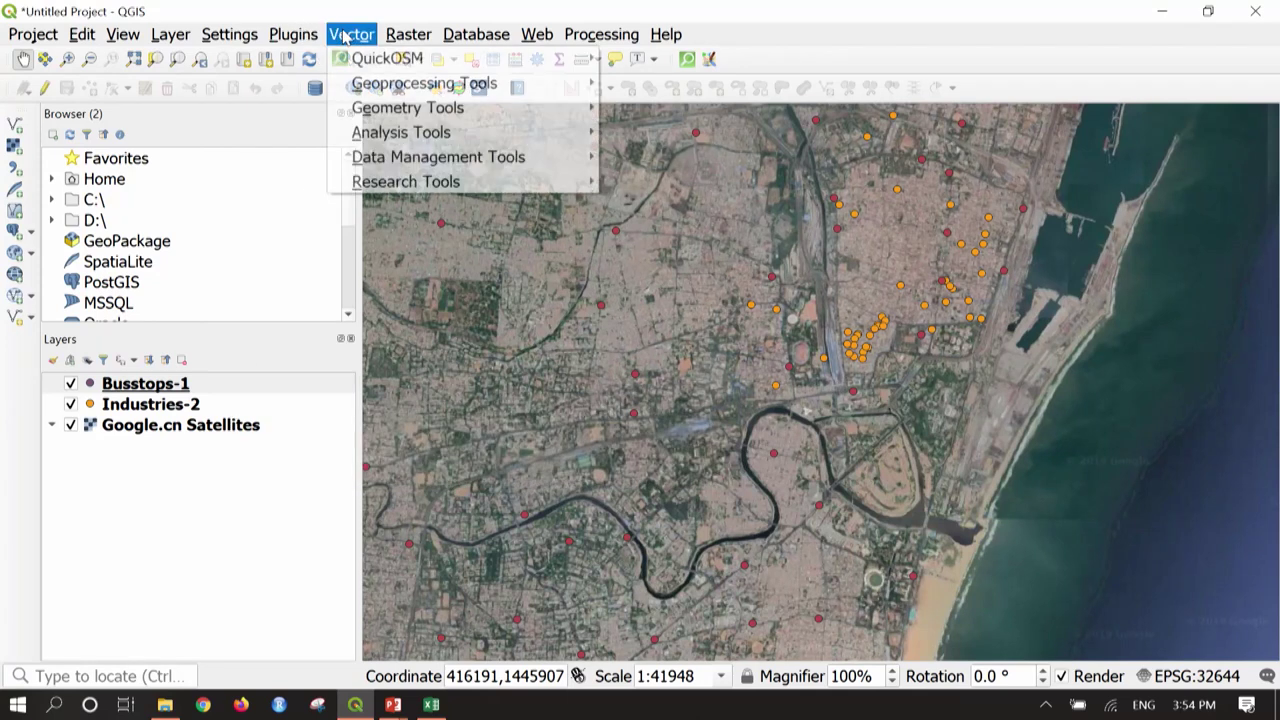
{"action": "mouse_move", "coordinate": [392, 65]}
{"action": "mouse_move", "coordinate": [418, 84]}
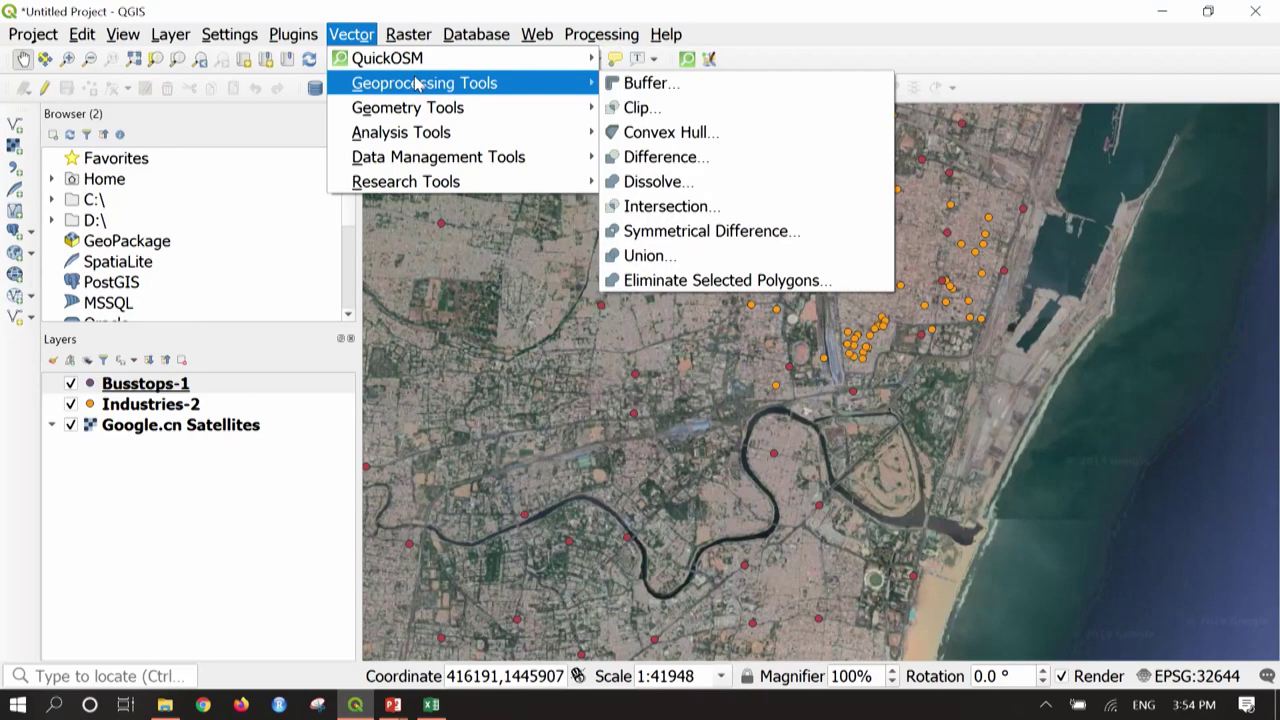
{"action": "left_click", "coordinate": [636, 92]}
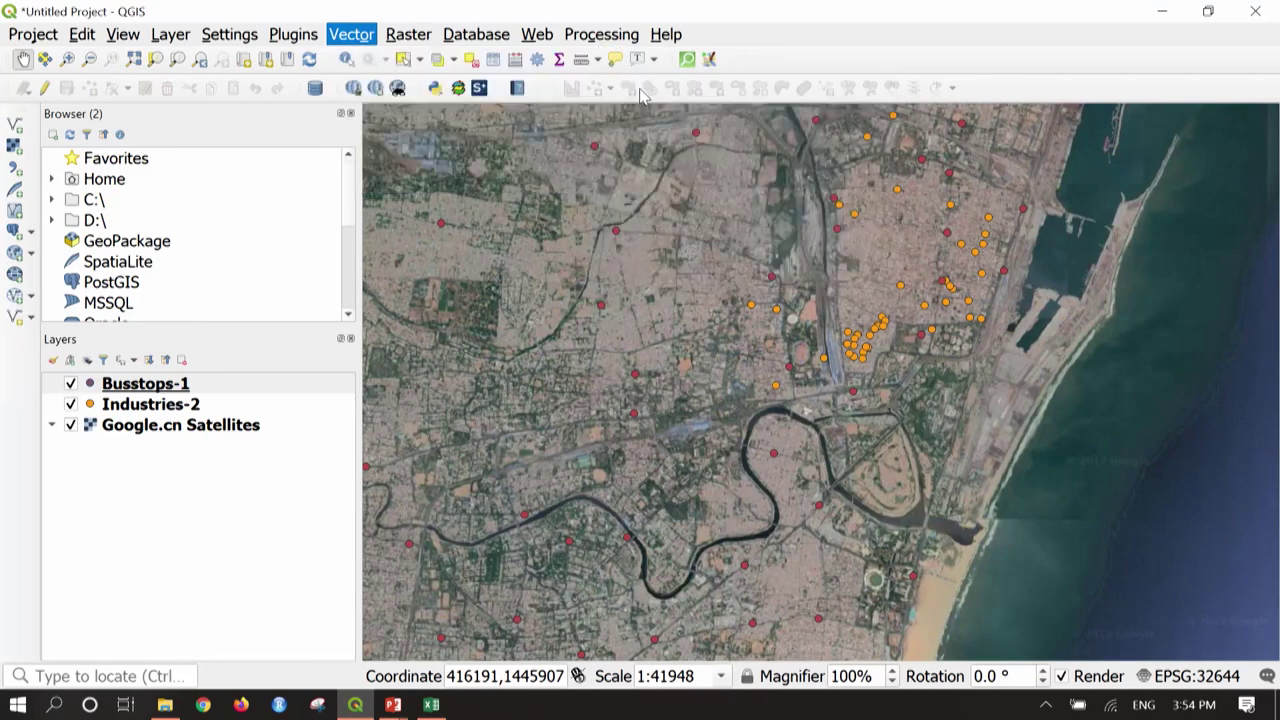
{"action": "left_click_drag", "start_coordinate": [590, 207], "coordinate": [636, 54]}
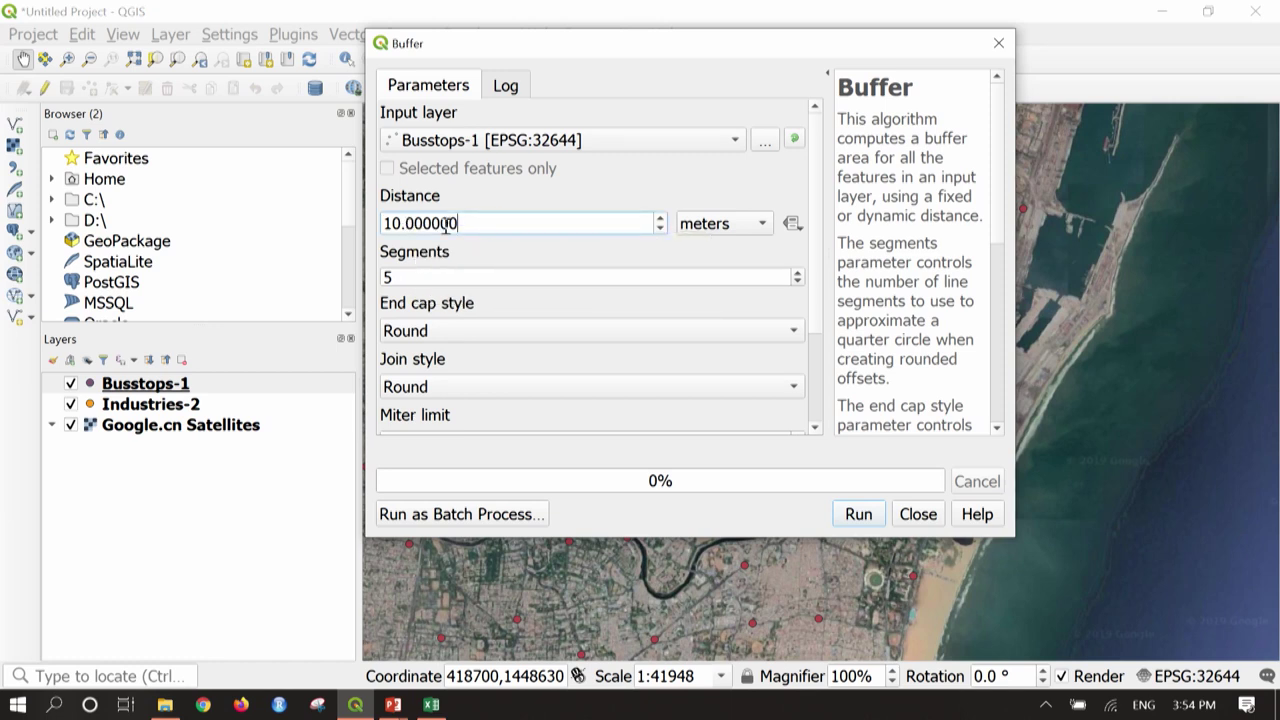
{"action": "left_click_drag", "start_coordinate": [455, 223], "coordinate": [310, 226]}
{"action": "type", "text": "500"}
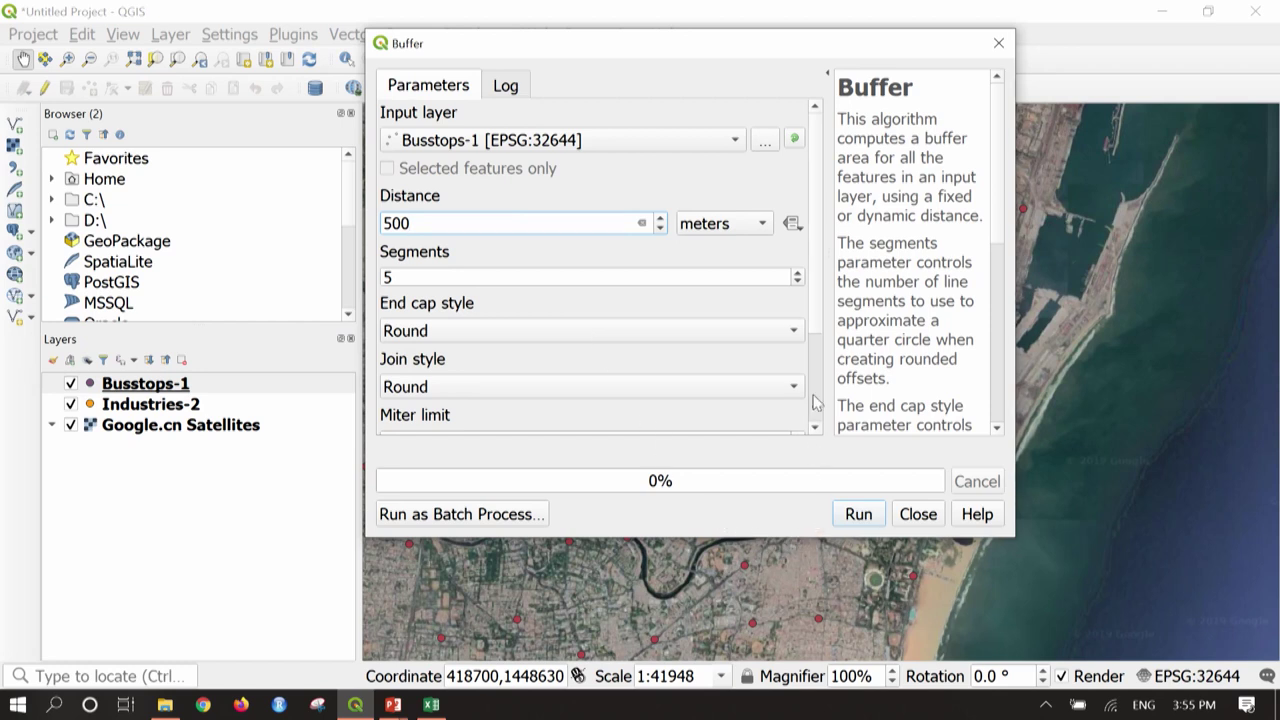
Run the buffer with output saved as Busstop_buffer.shp in the Output folder, and move the Buffered layer beneath Industries-2.
{"action": "scroll", "coordinate": [815, 275], "scroll_direction": "down", "scroll_amount": 4}
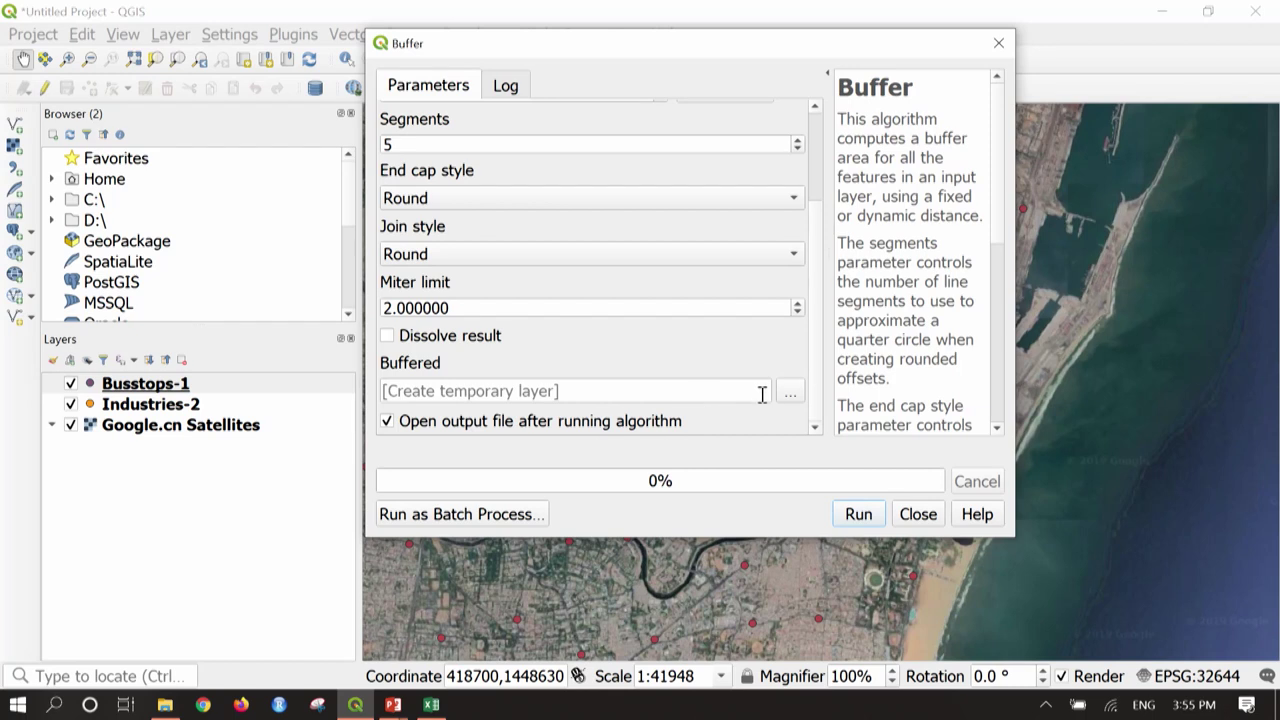
{"action": "left_click", "coordinate": [790, 393]}
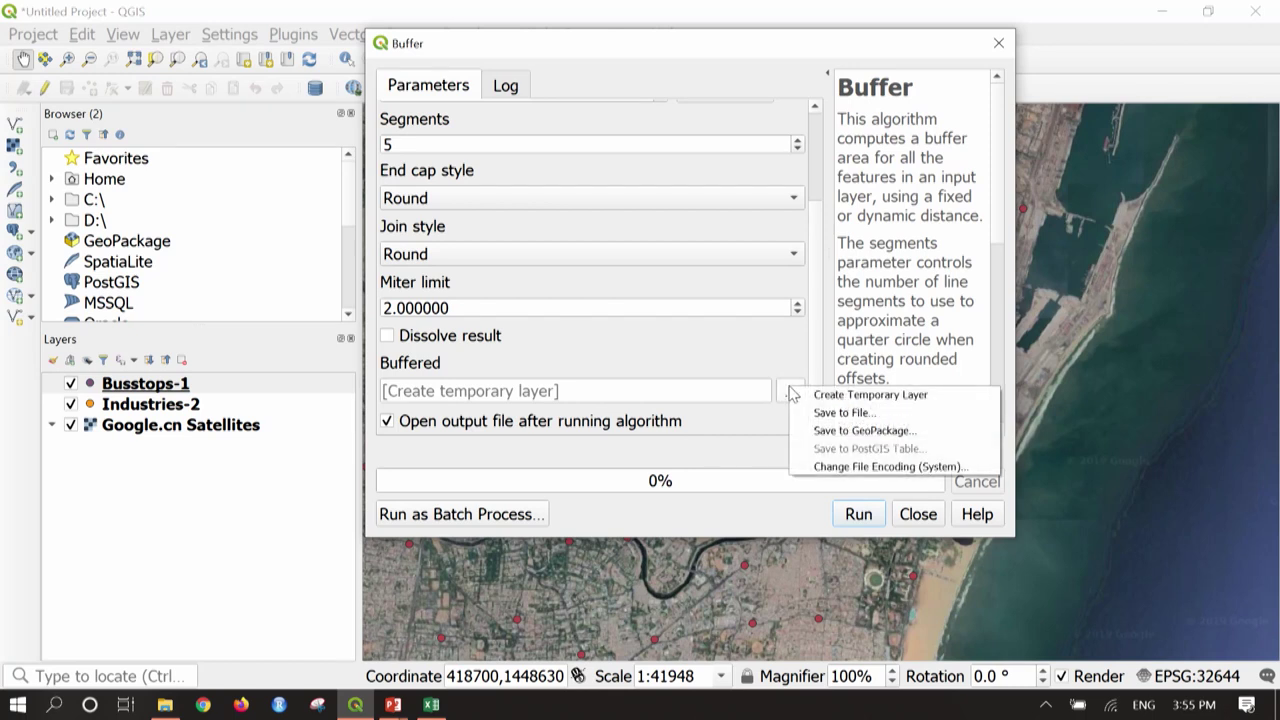
{"action": "left_click", "coordinate": [868, 414]}
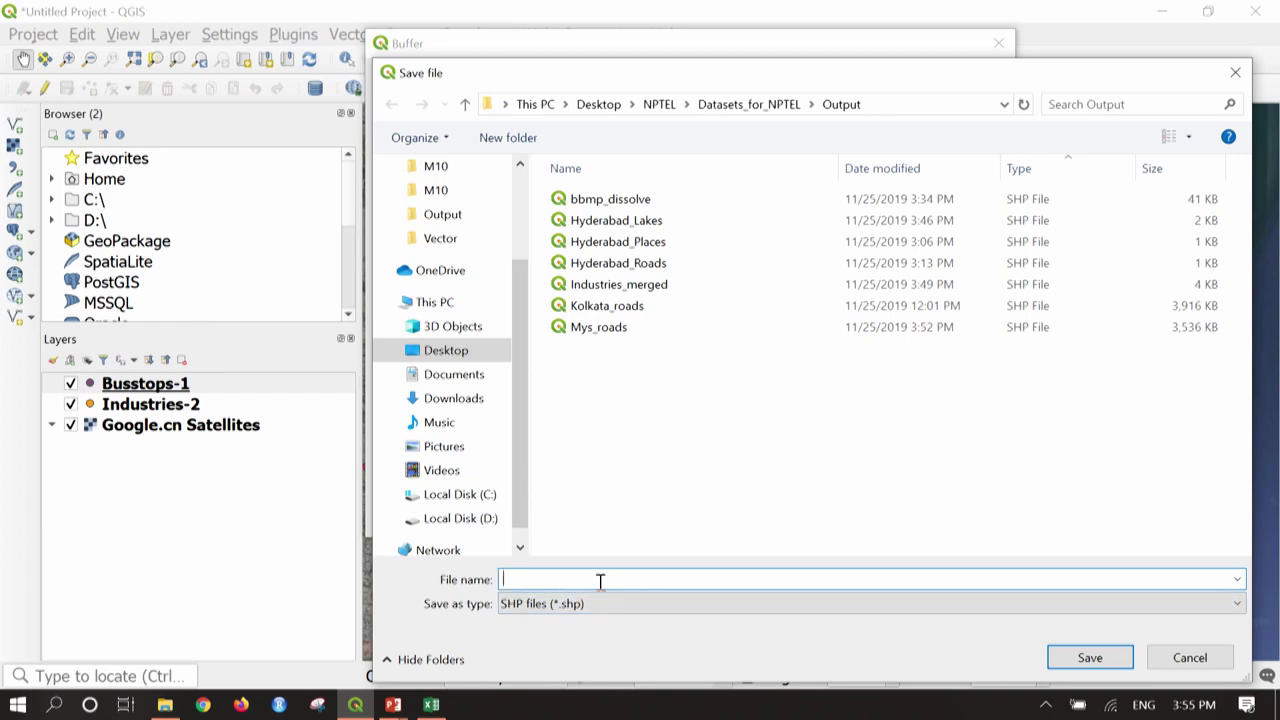
{"action": "type", "text": "Busstop_buffer"}
{"action": "left_click", "coordinate": [1072, 657]}
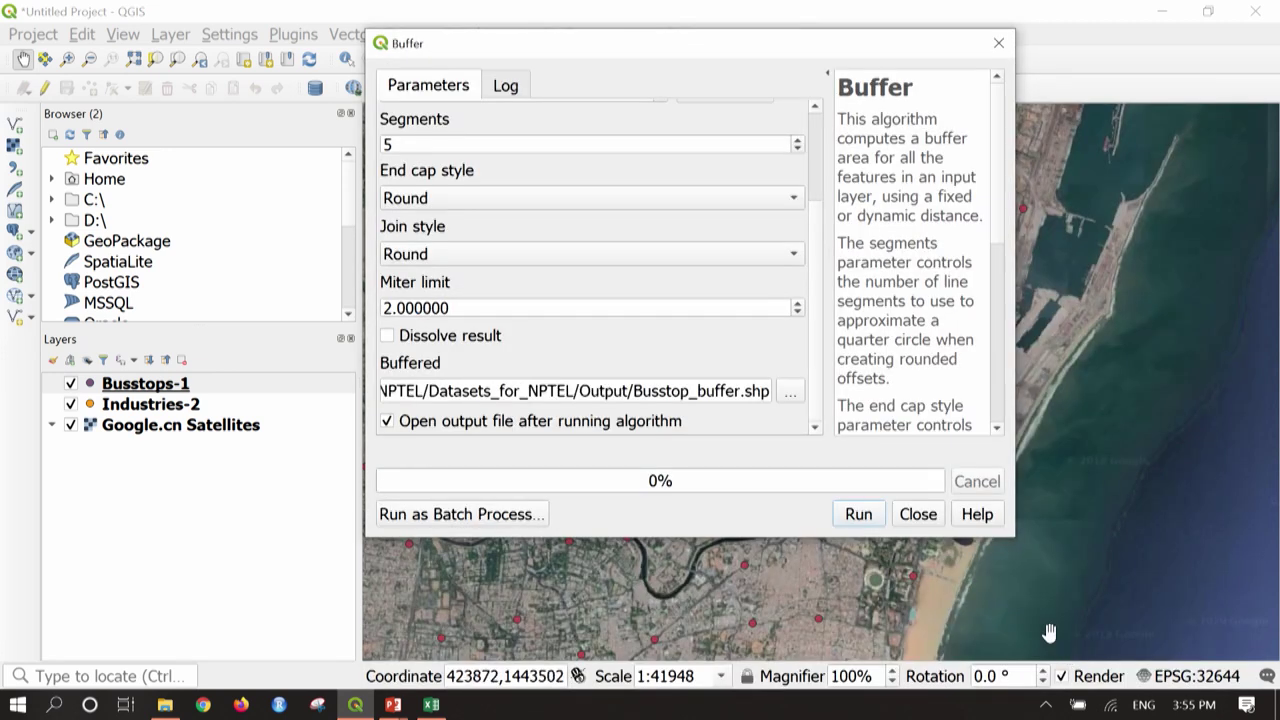
{"action": "left_click", "coordinate": [864, 514]}
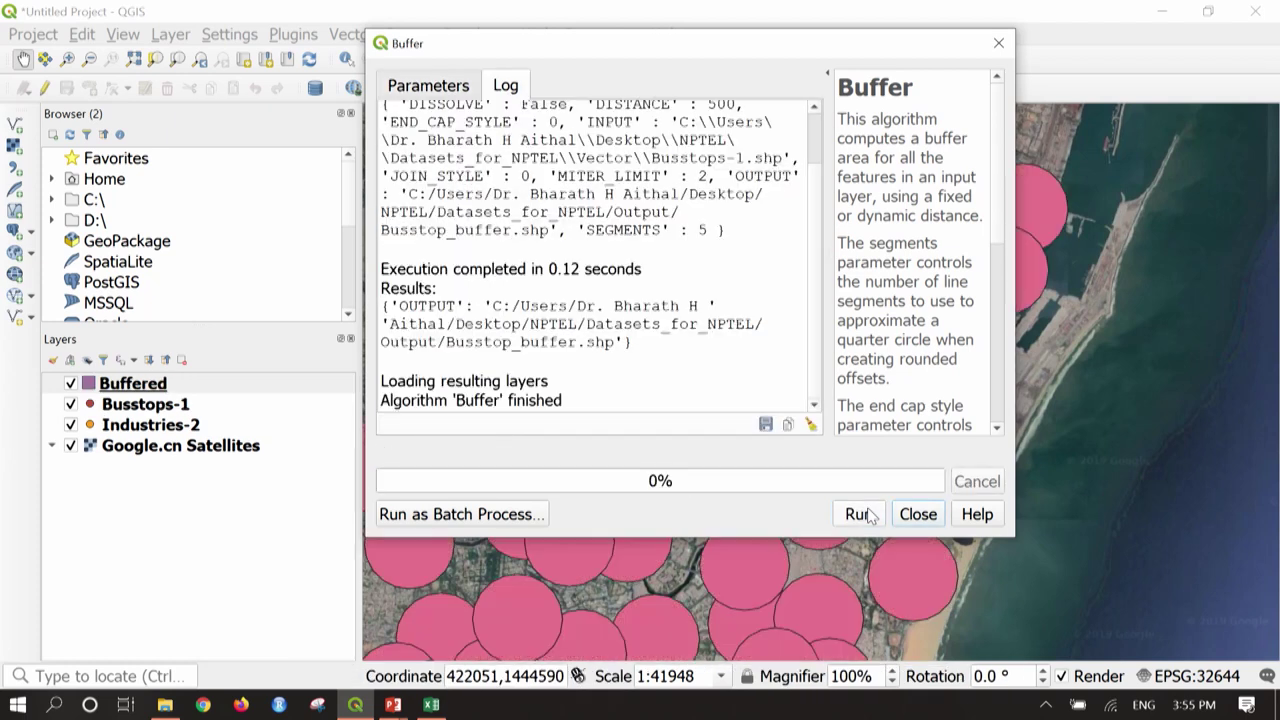
{"action": "left_click", "coordinate": [1000, 45]}
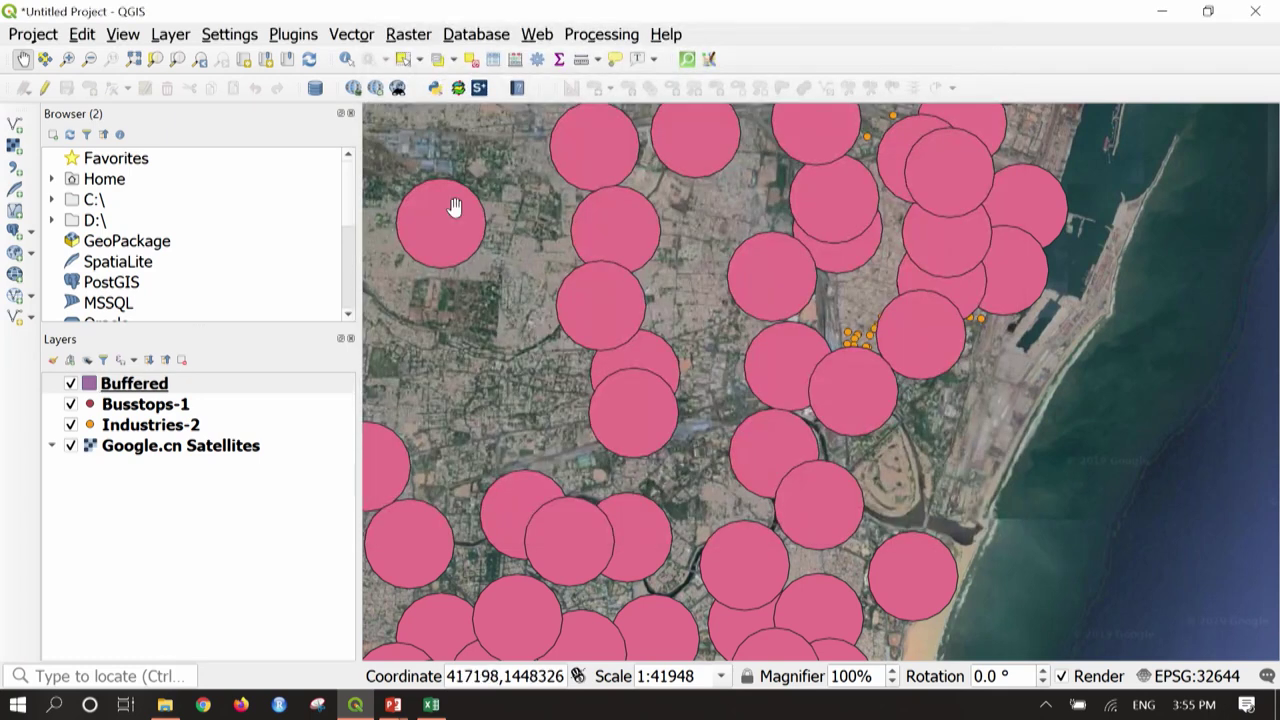
{"action": "left_click_drag", "start_coordinate": [220, 385], "coordinate": [212, 433]}
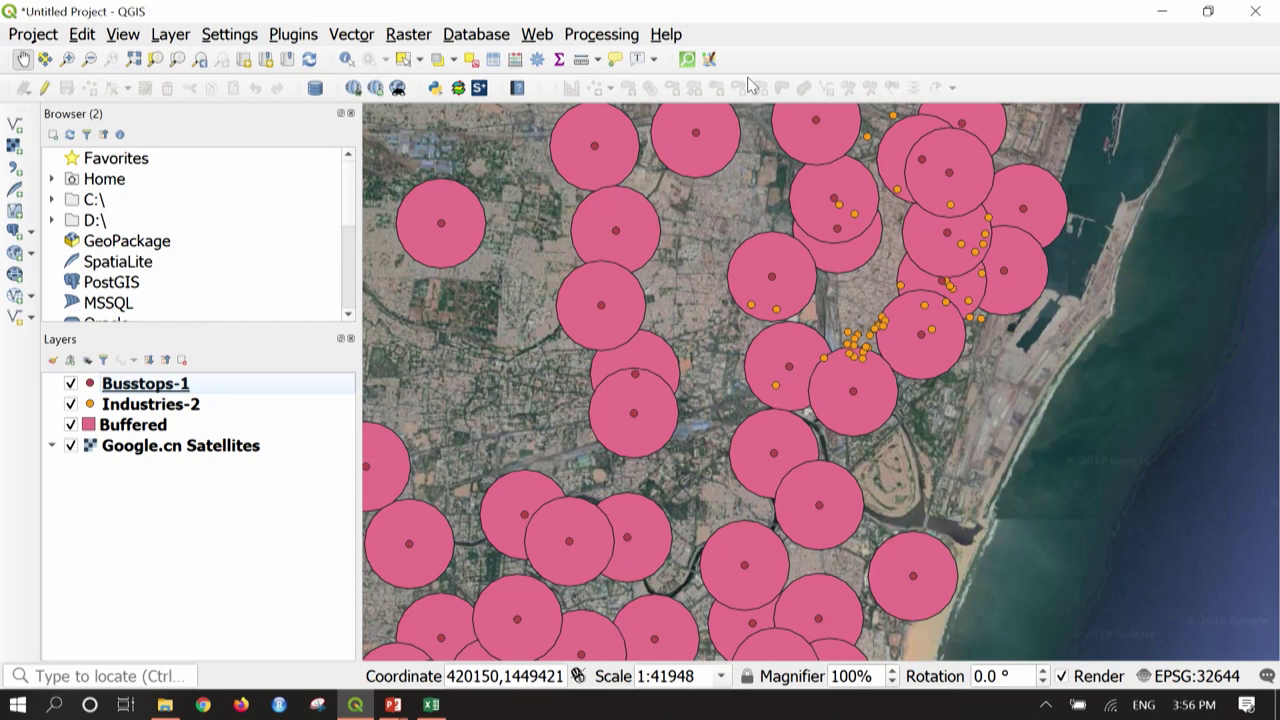
Find the Extract by location tool in the Processing Toolbox and open it.
{"action": "left_click", "coordinate": [627, 38]}
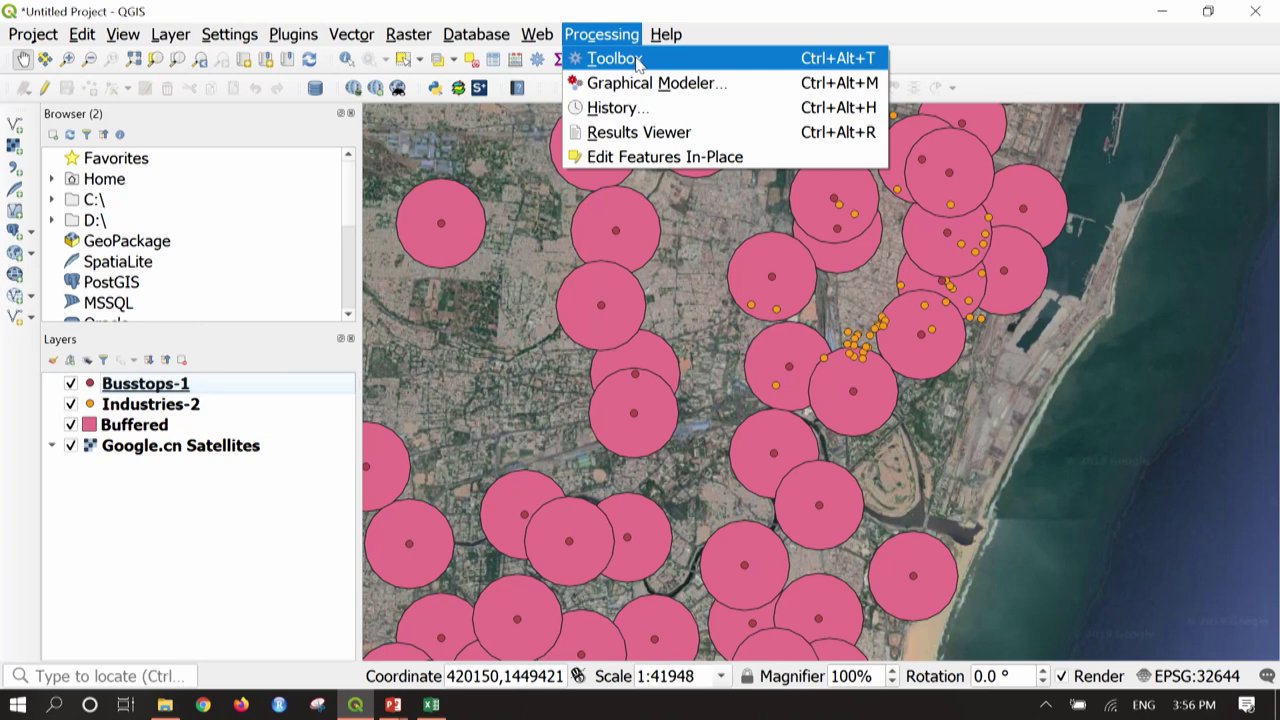
{"action": "left_click", "coordinate": [637, 62]}
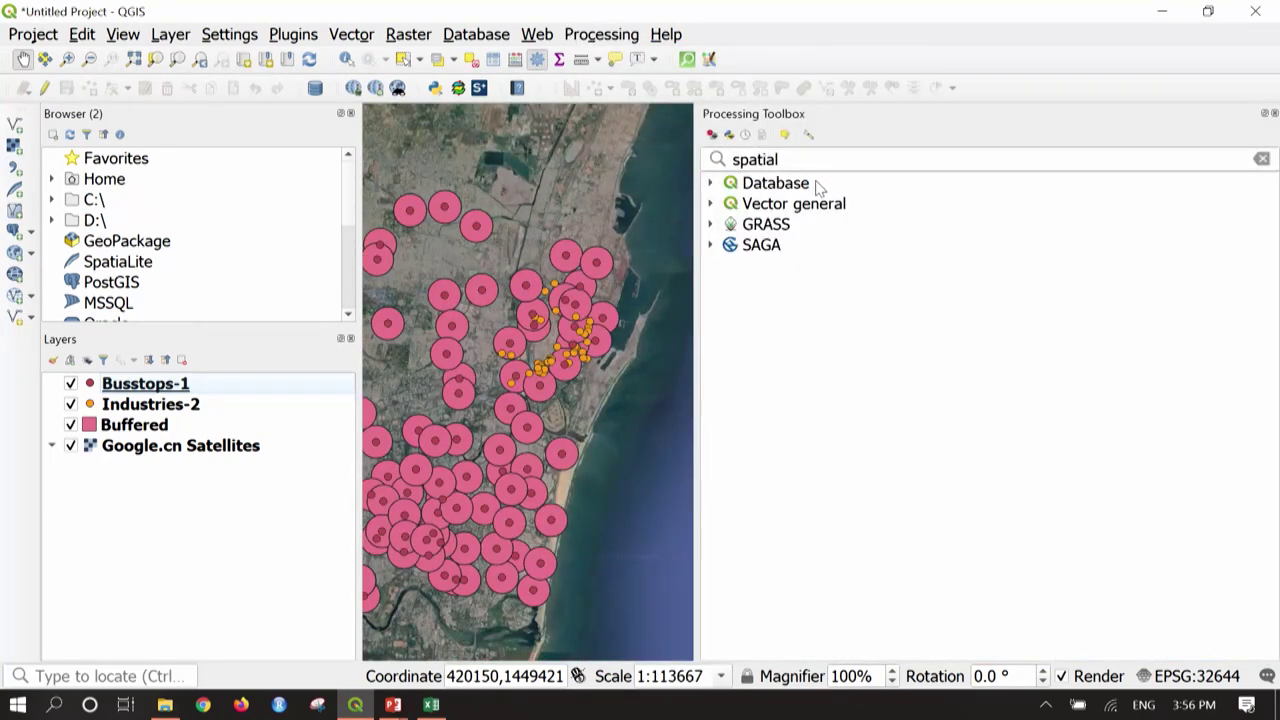
{"action": "left_click_drag", "start_coordinate": [806, 160], "coordinate": [686, 162]}
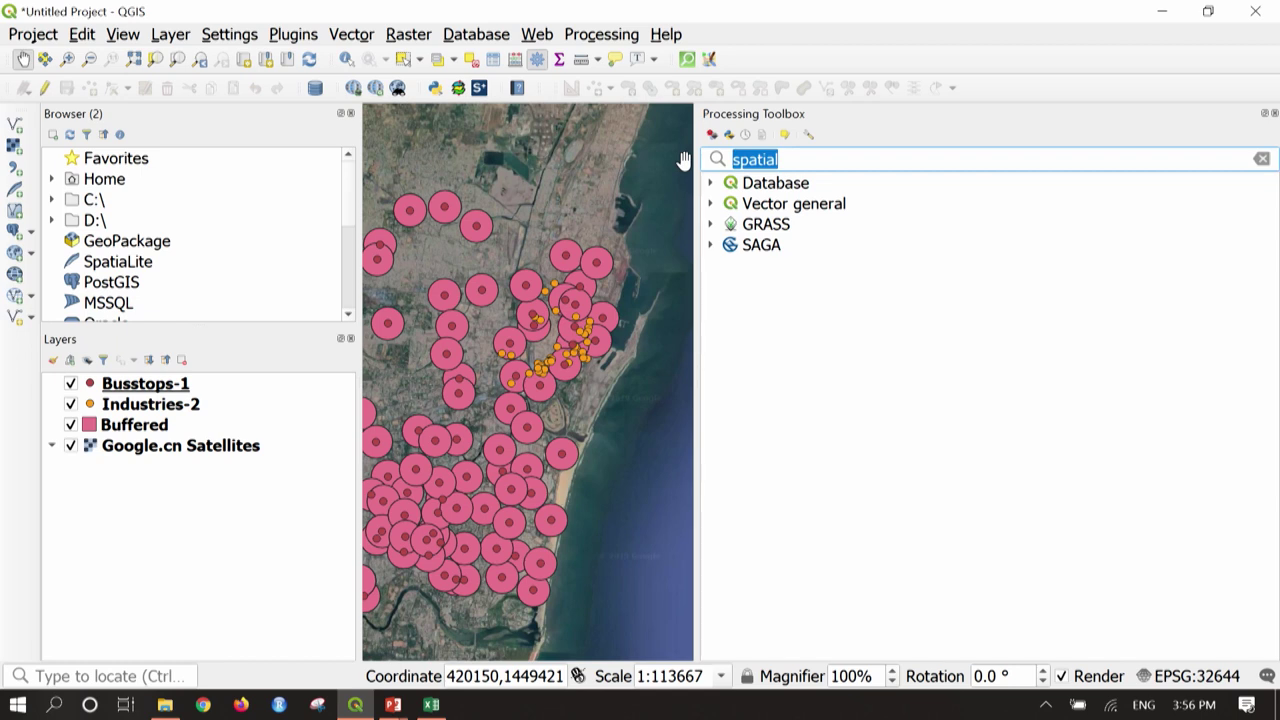
{"action": "type", "text": "ext"}
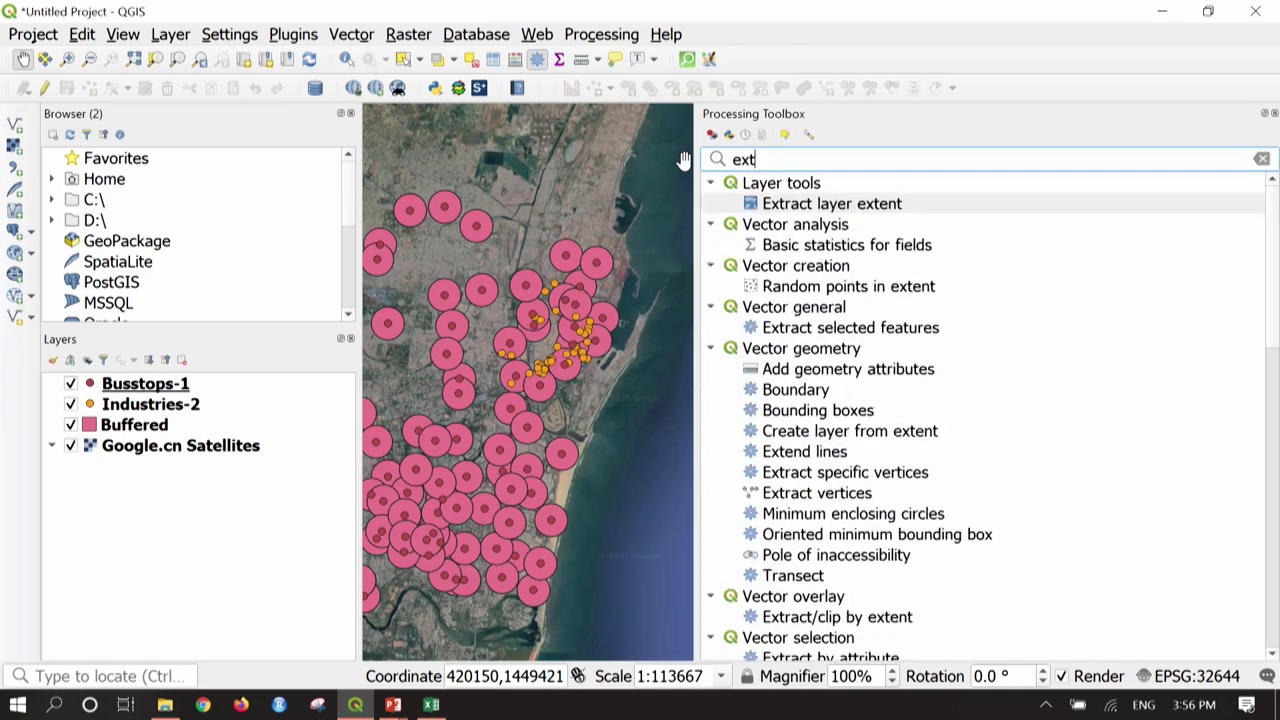
{"action": "type", "text": "ract by lo"}
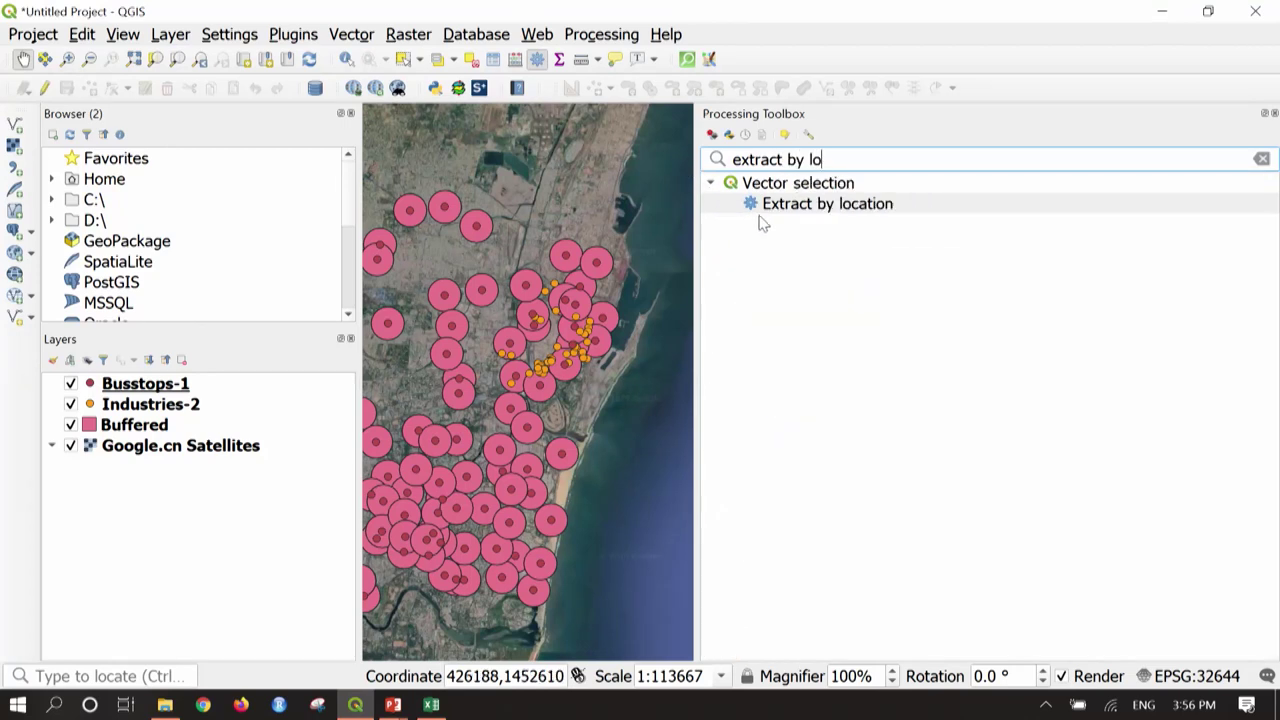
{"action": "left_click", "coordinate": [805, 207]}
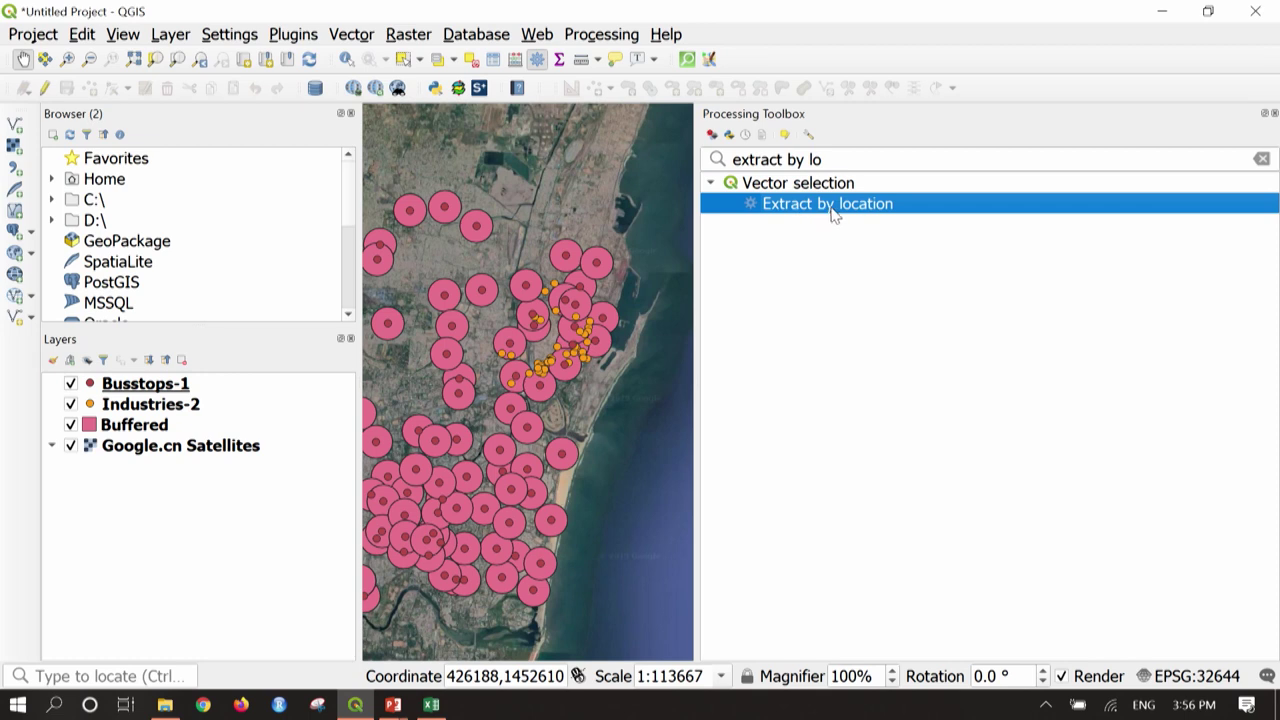
{"action": "double_click", "coordinate": [834, 205]}
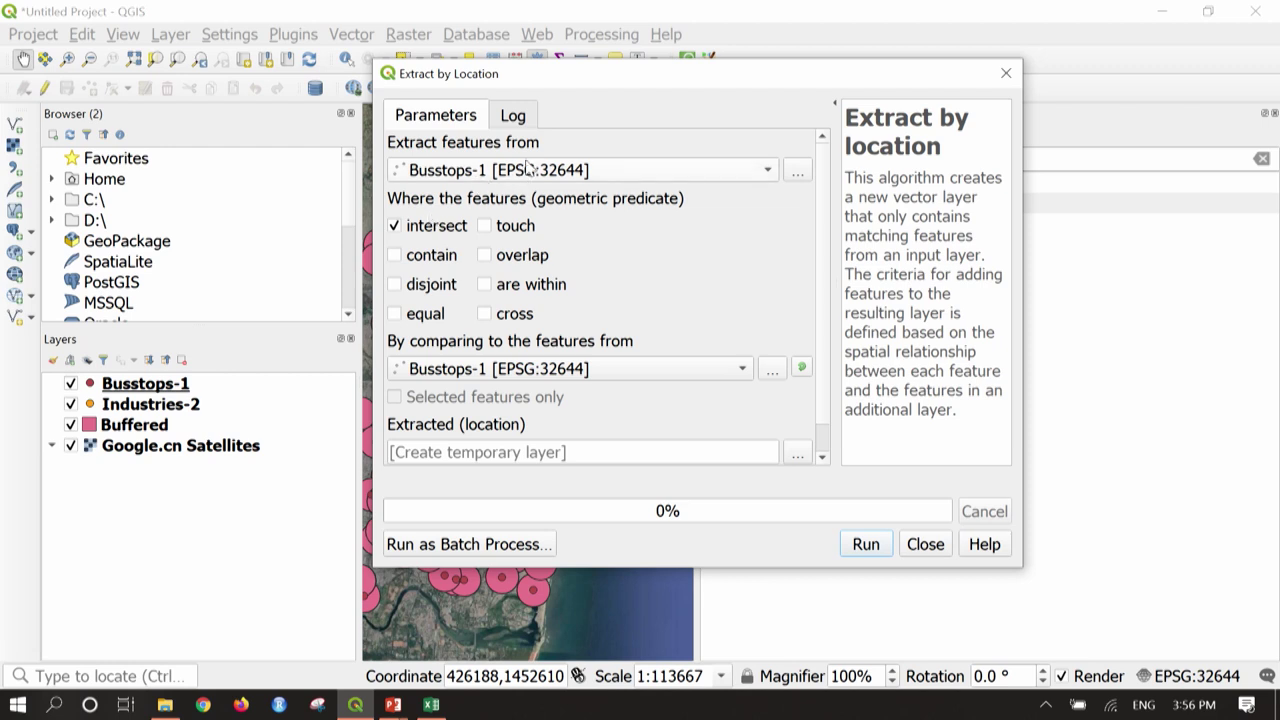
Set the extraction to take Industries-2 features that intersect the Buffered layer.
{"action": "left_click", "coordinate": [528, 172]}
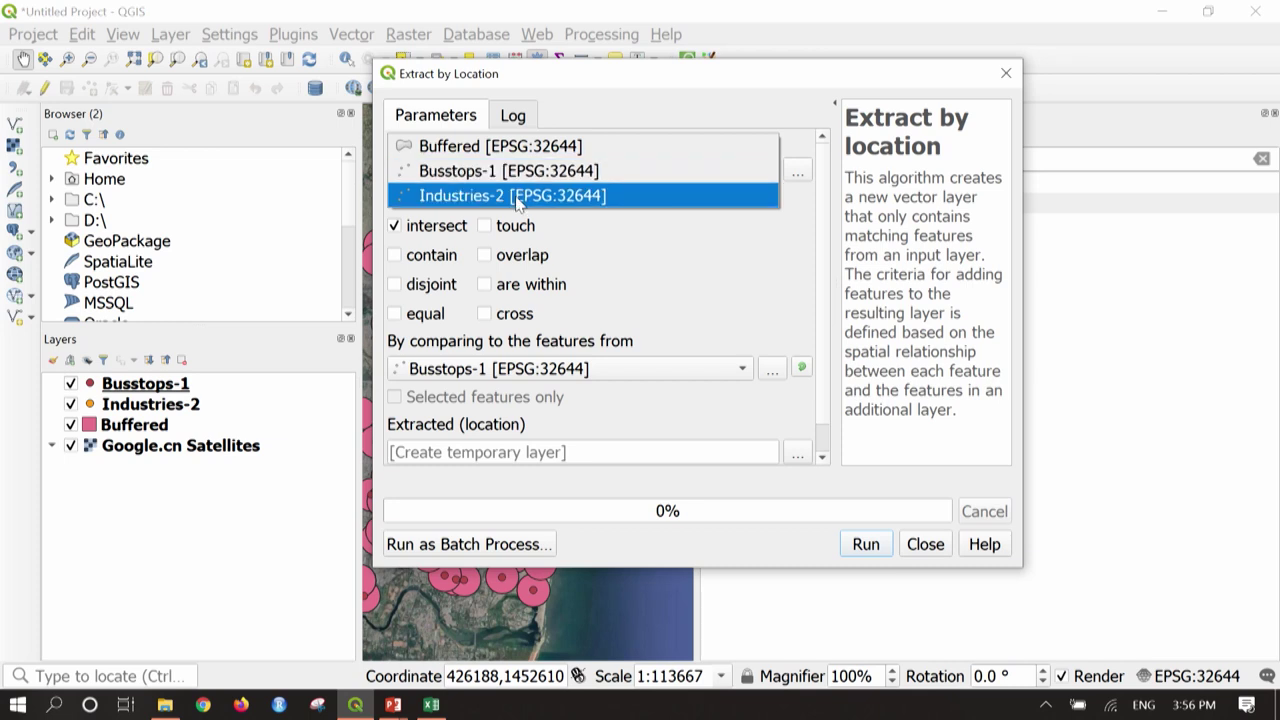
{"action": "left_click", "coordinate": [518, 197]}
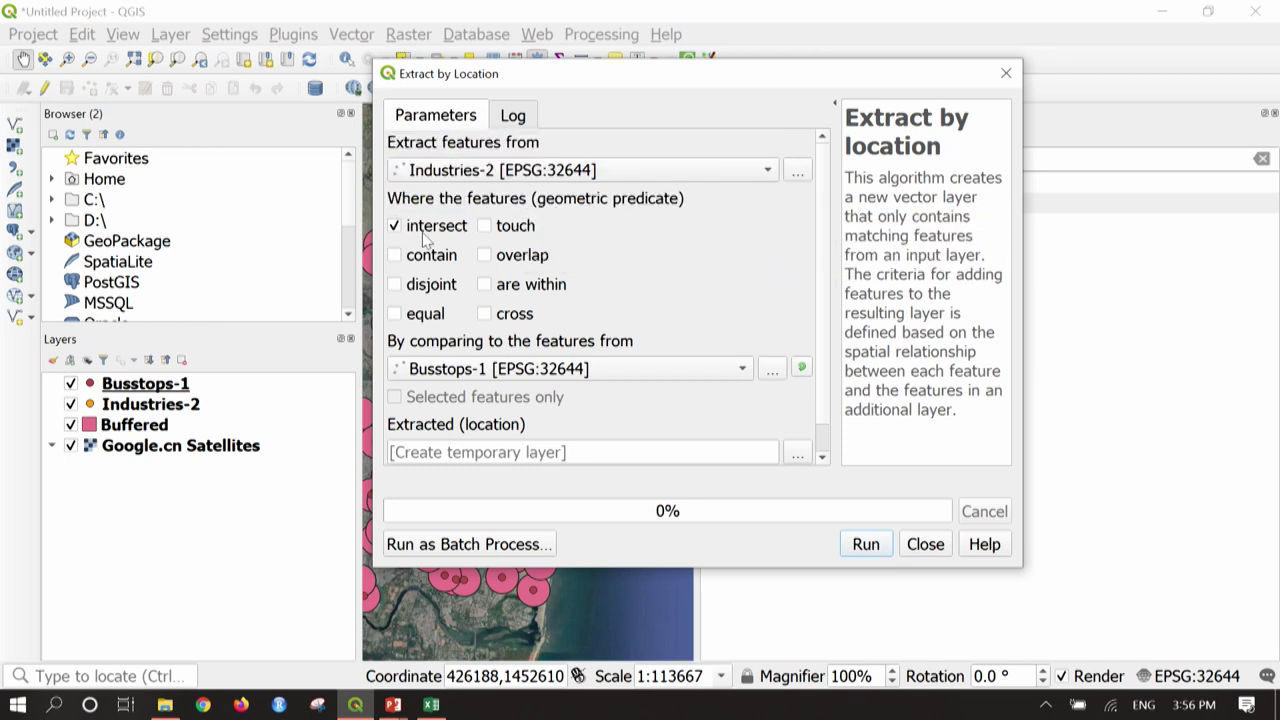
{"action": "left_click", "coordinate": [629, 372]}
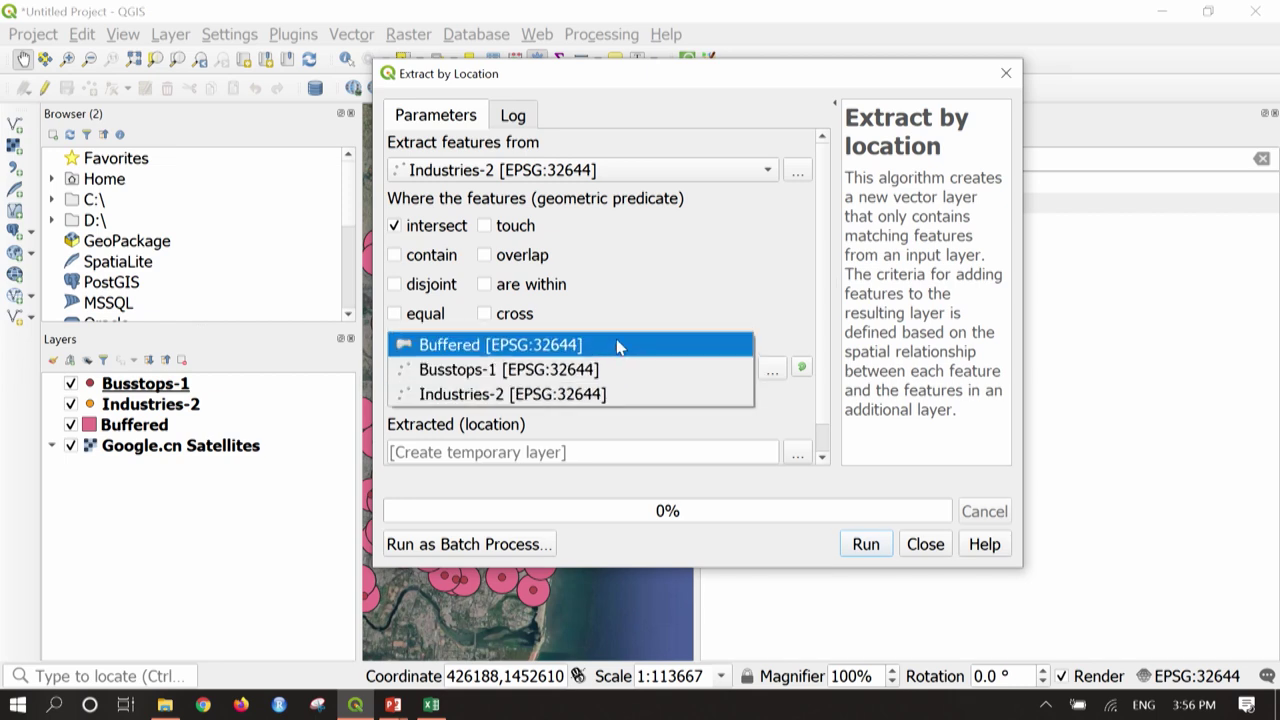
{"action": "left_click", "coordinate": [619, 345]}
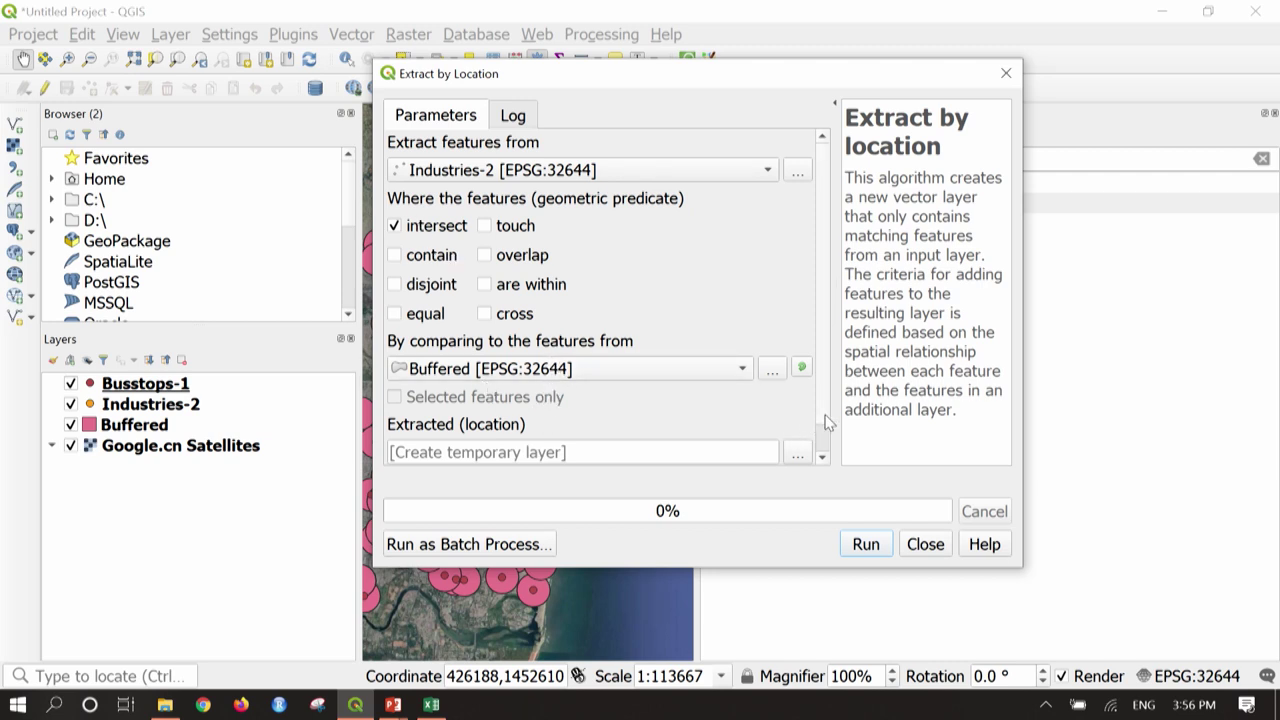
Run the extraction with output saved as Industry_buffer.shp in the Output folder, and close the tool and the Processing Toolbox.
{"action": "left_click", "coordinate": [822, 457]}
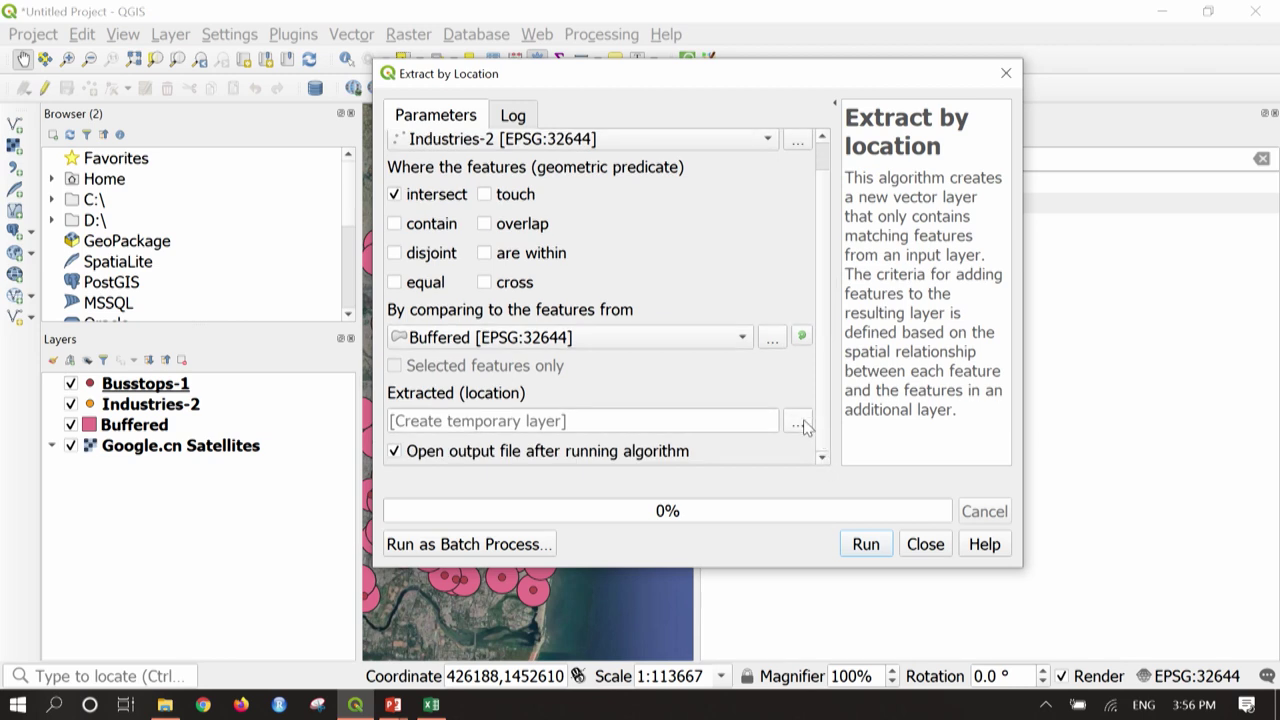
{"action": "left_click", "coordinate": [803, 425]}
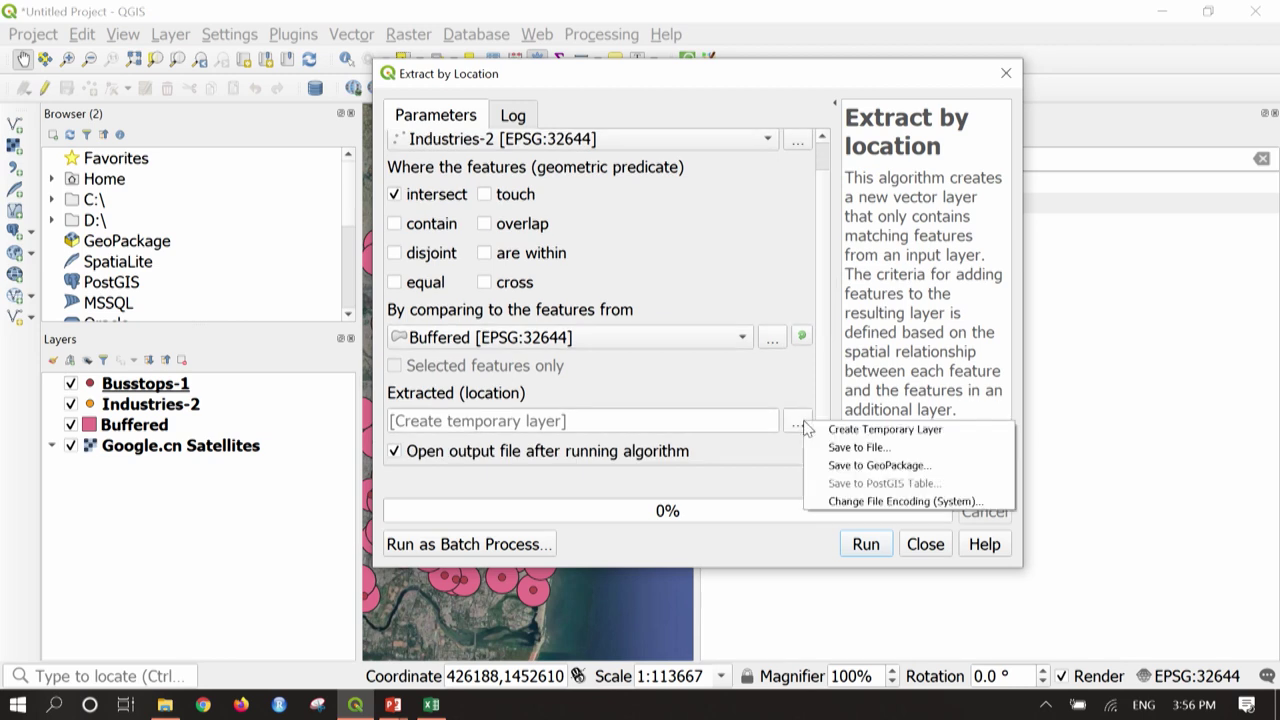
{"action": "left_click", "coordinate": [853, 449]}
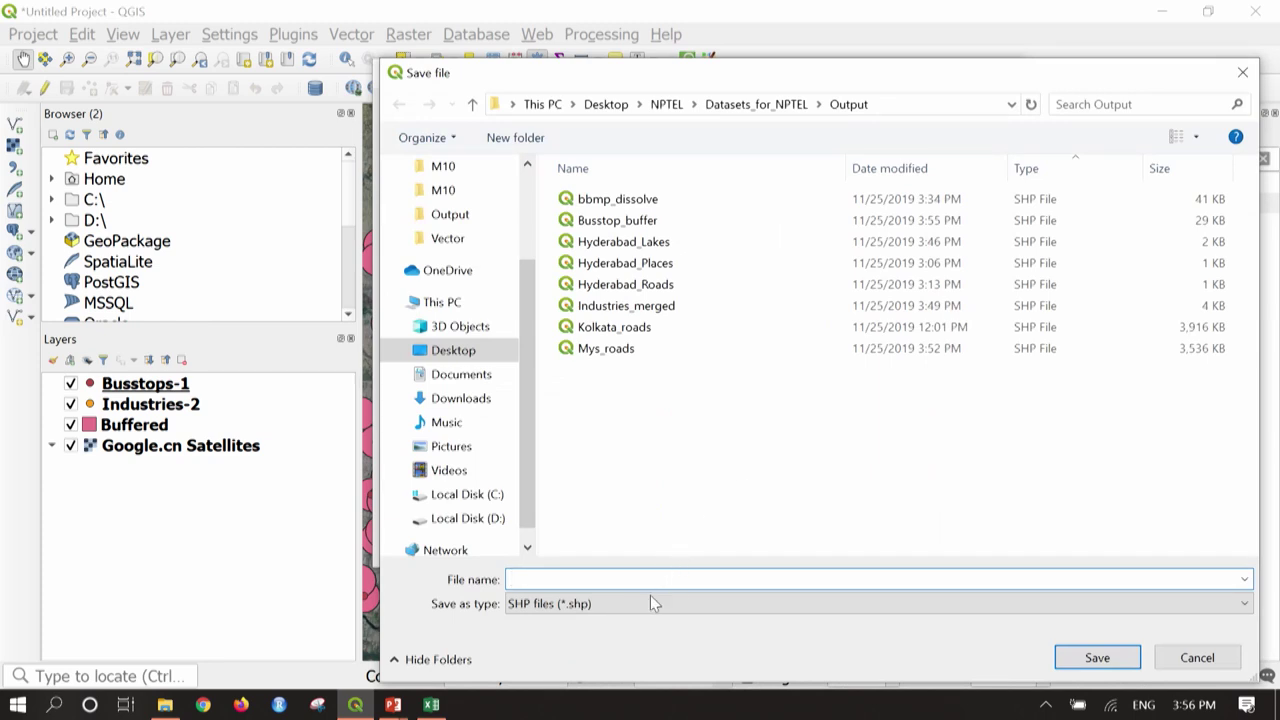
{"action": "type", "text": "Industry_buffer"}
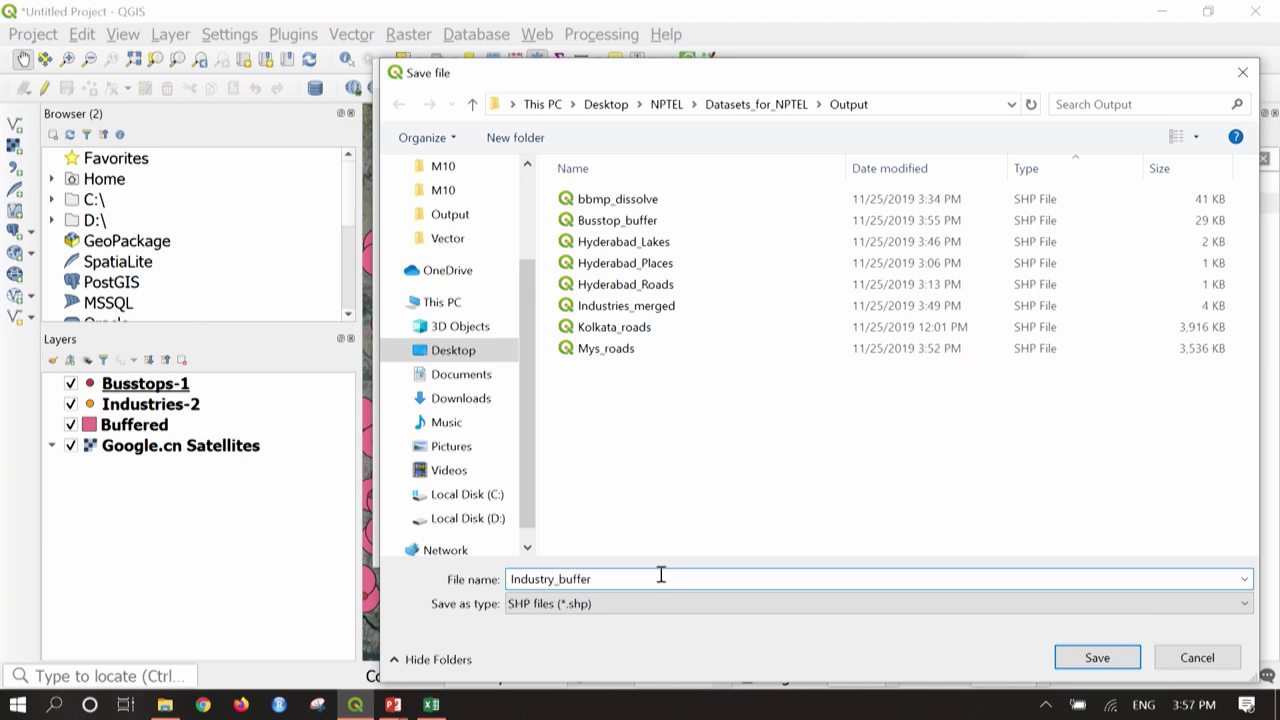
{"action": "left_click", "coordinate": [1097, 658]}
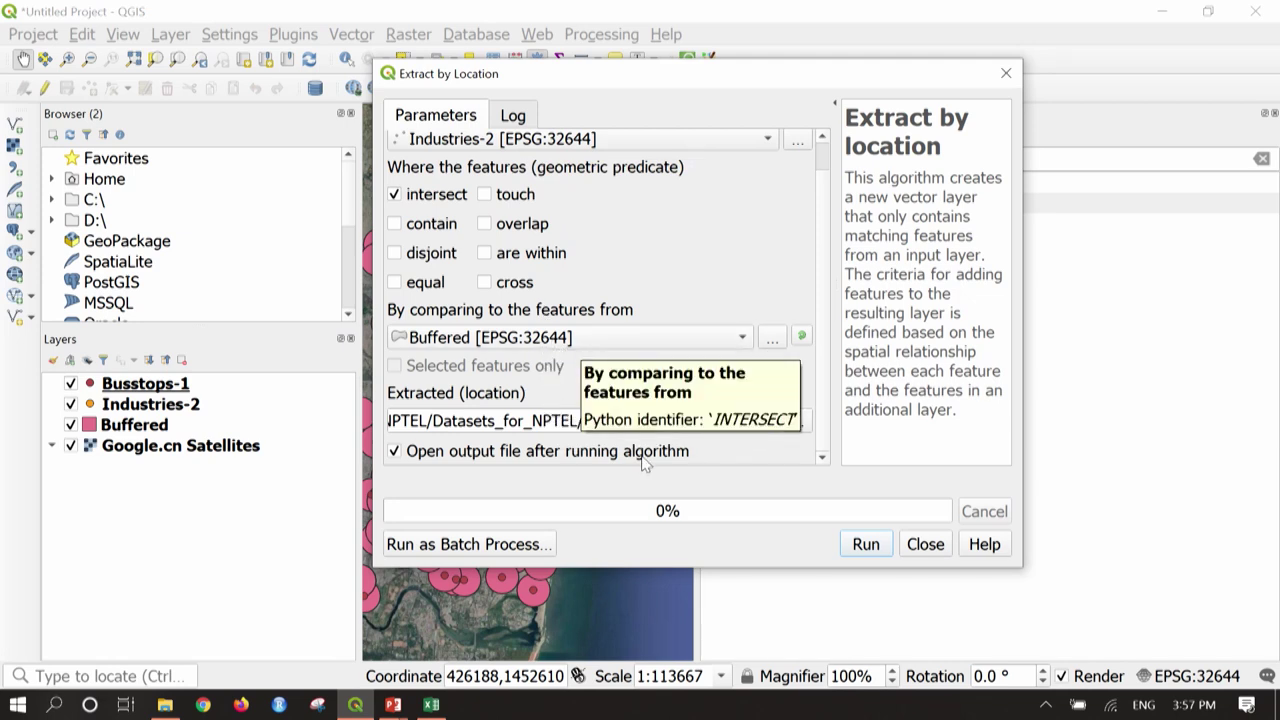
{"action": "left_click", "coordinate": [862, 547]}
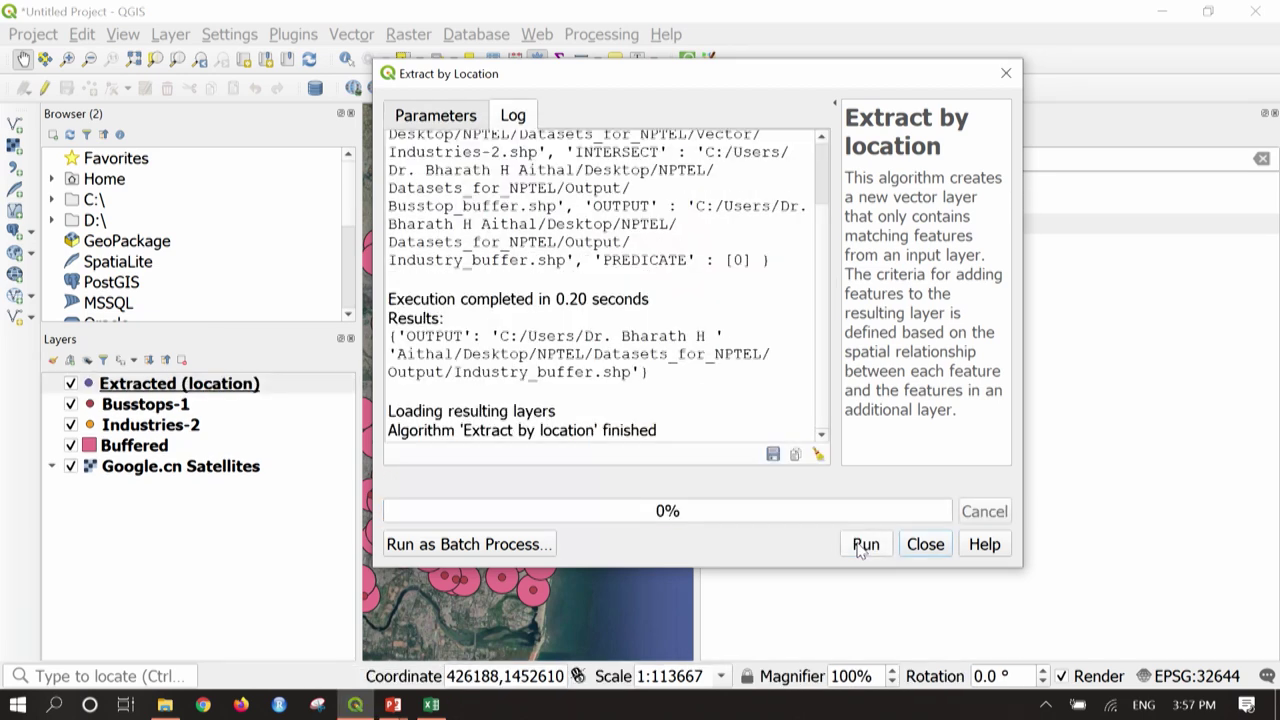
{"action": "left_click", "coordinate": [1006, 73]}
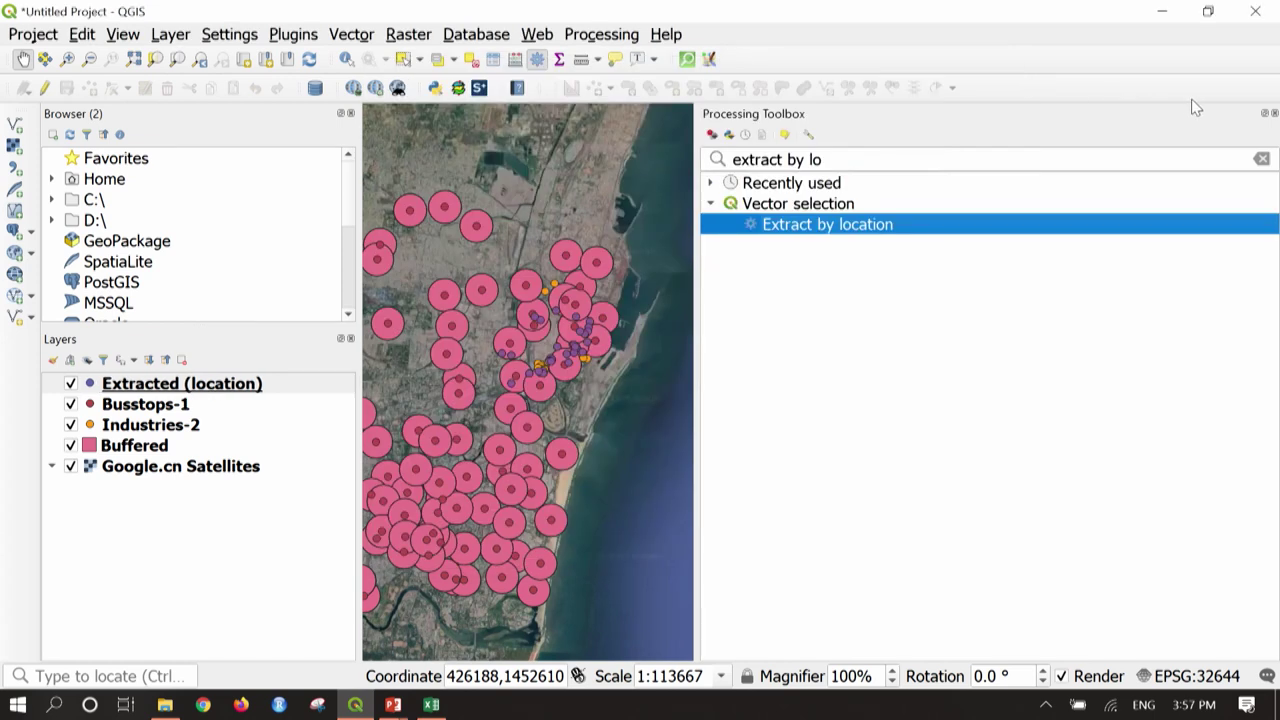
{"action": "left_click", "coordinate": [1274, 114]}
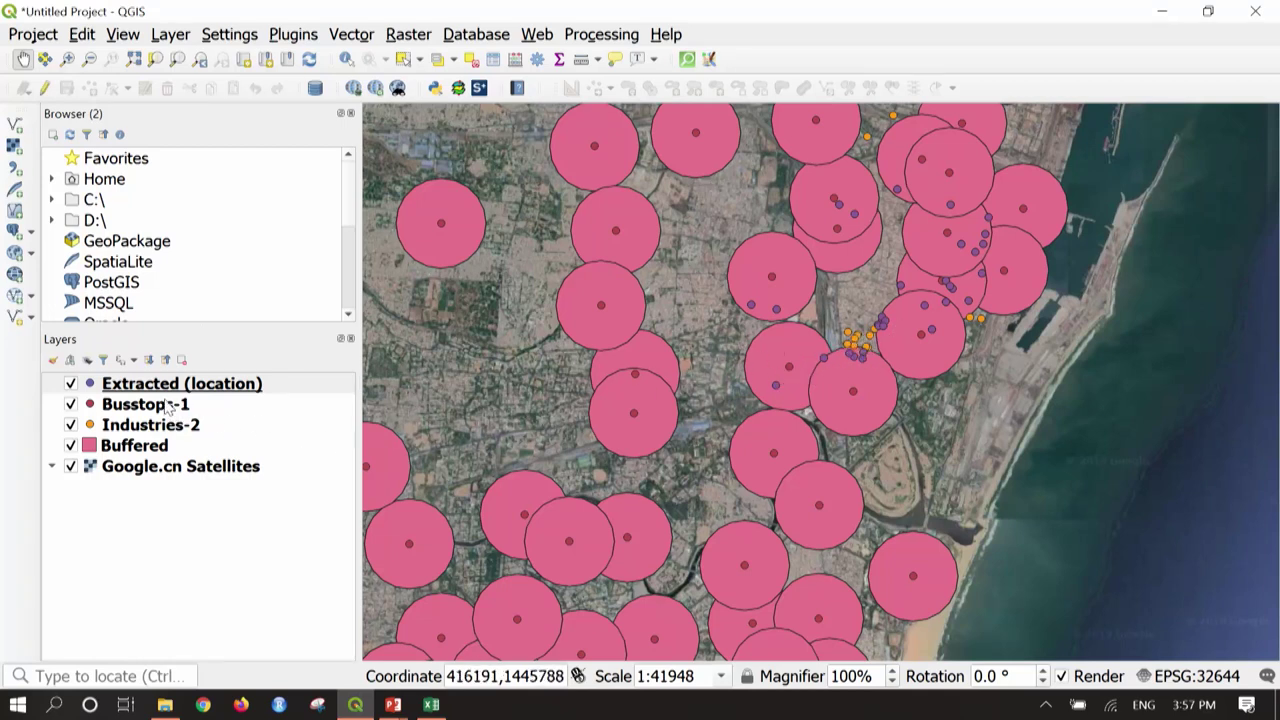
Style the Extracted (location) layer with the topo hospital marker symbol from the favorites and apply it.
{"action": "right_click", "coordinate": [199, 385]}
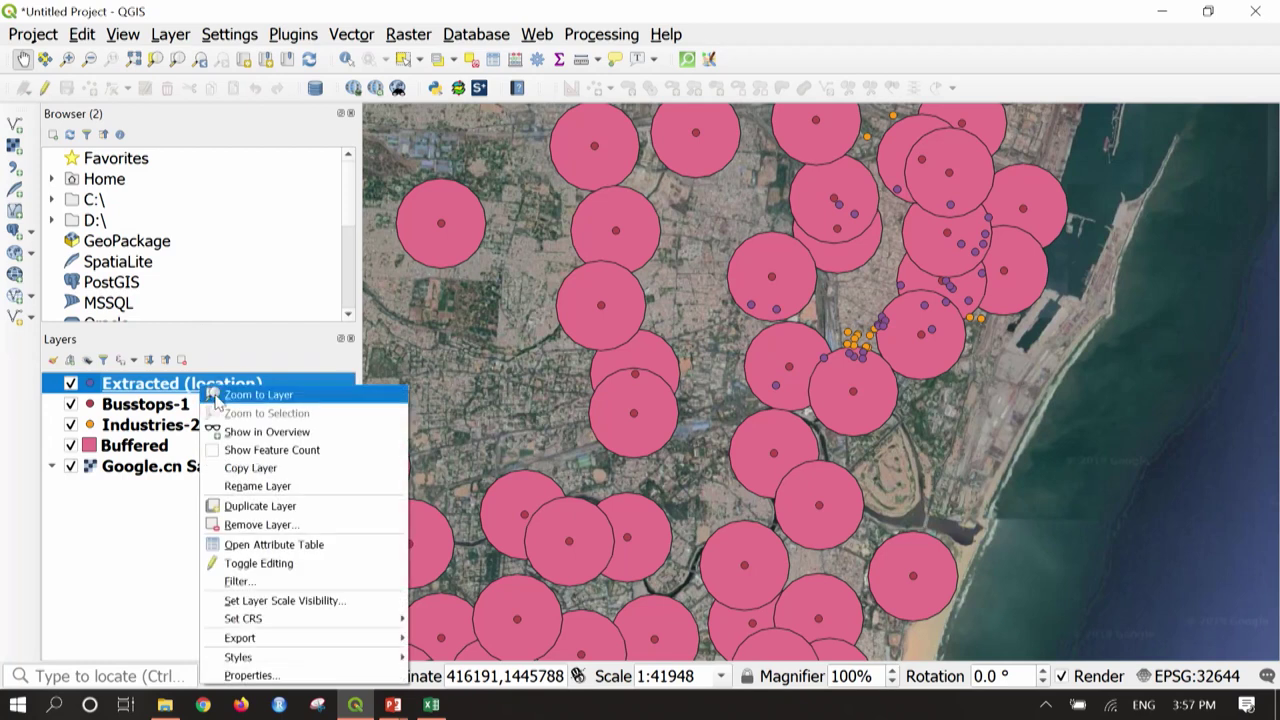
{"action": "left_click", "coordinate": [245, 676]}
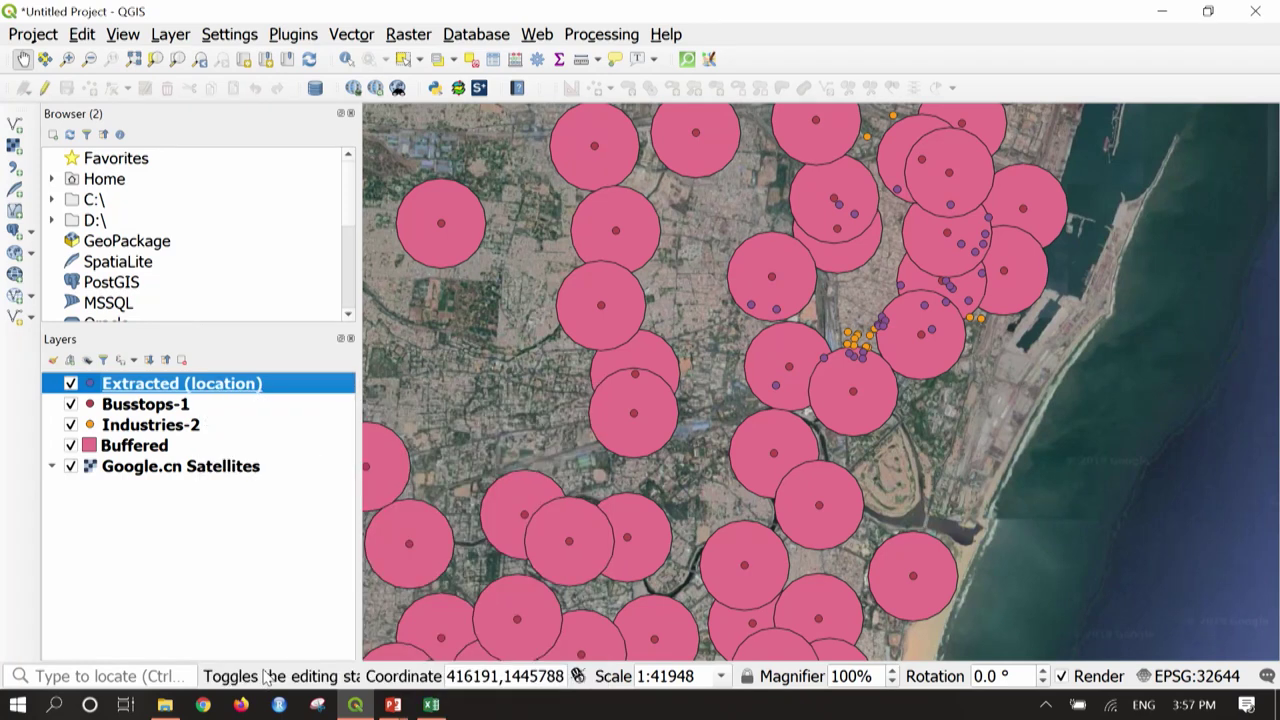
{"action": "left_click", "coordinate": [333, 188]}
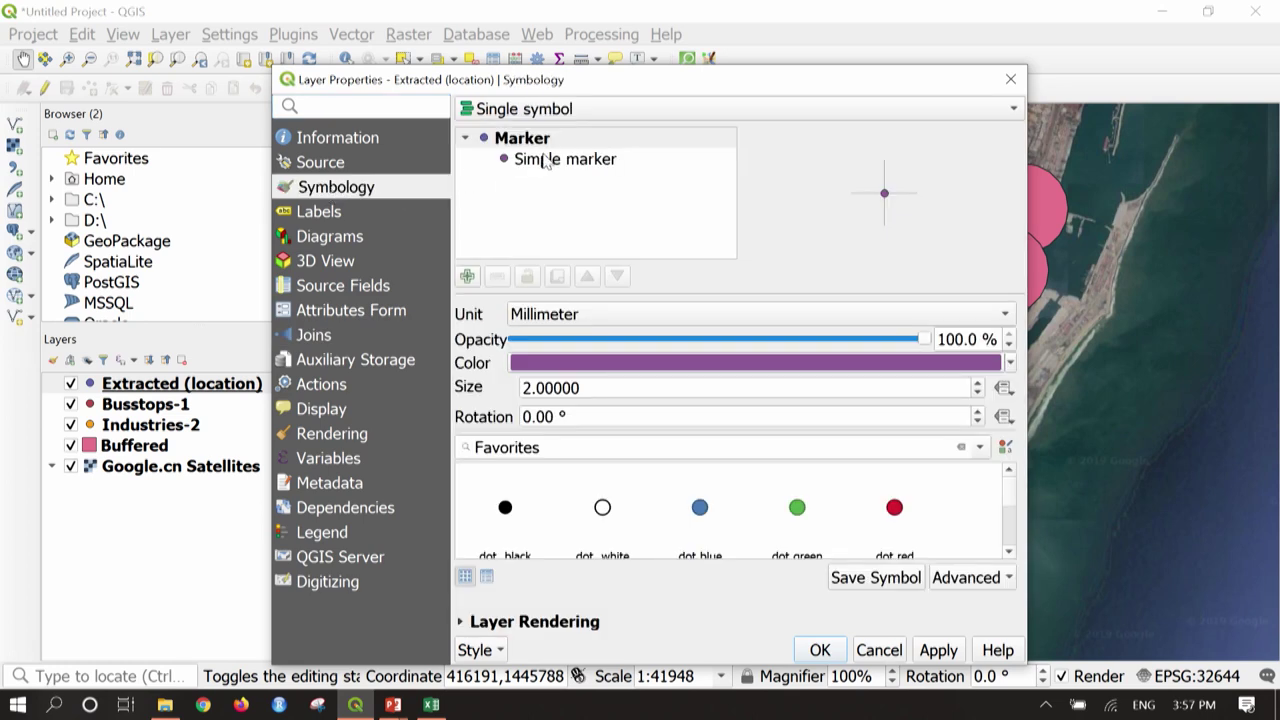
{"action": "left_click", "coordinate": [547, 161]}
{"action": "left_click", "coordinate": [547, 139]}
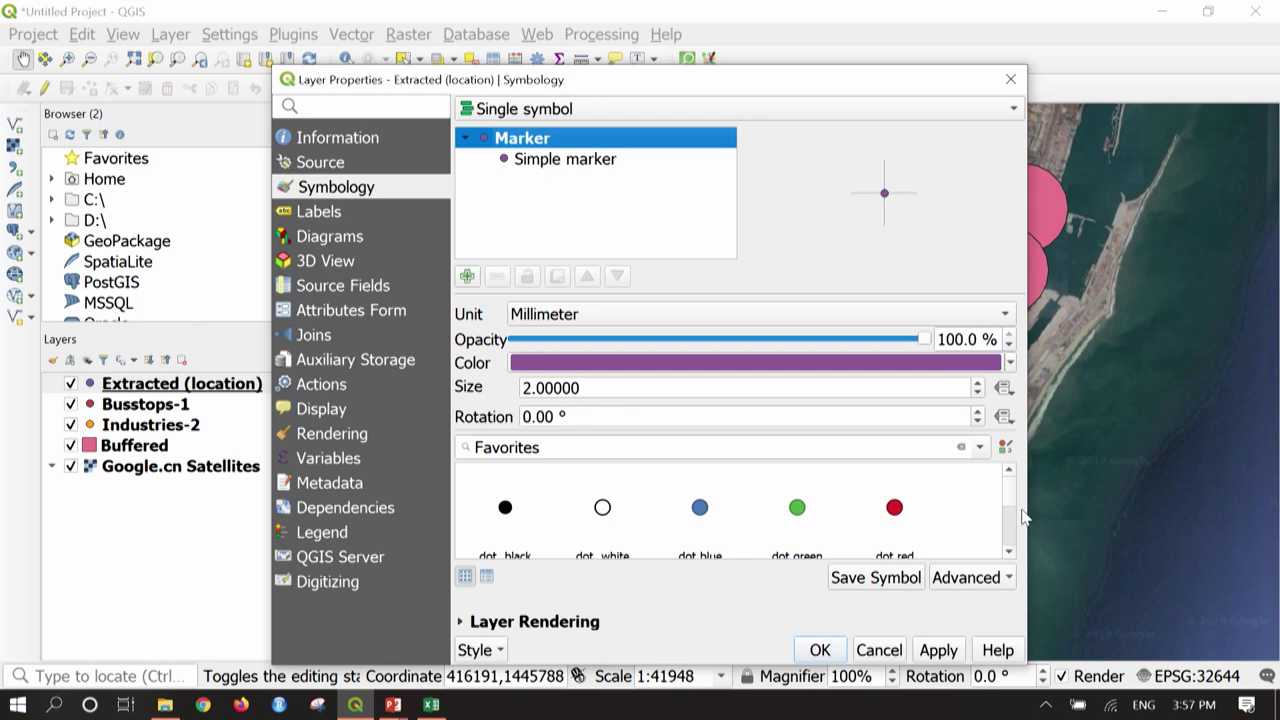
{"action": "left_click_drag", "start_coordinate": [1008, 497], "coordinate": [1013, 535]}
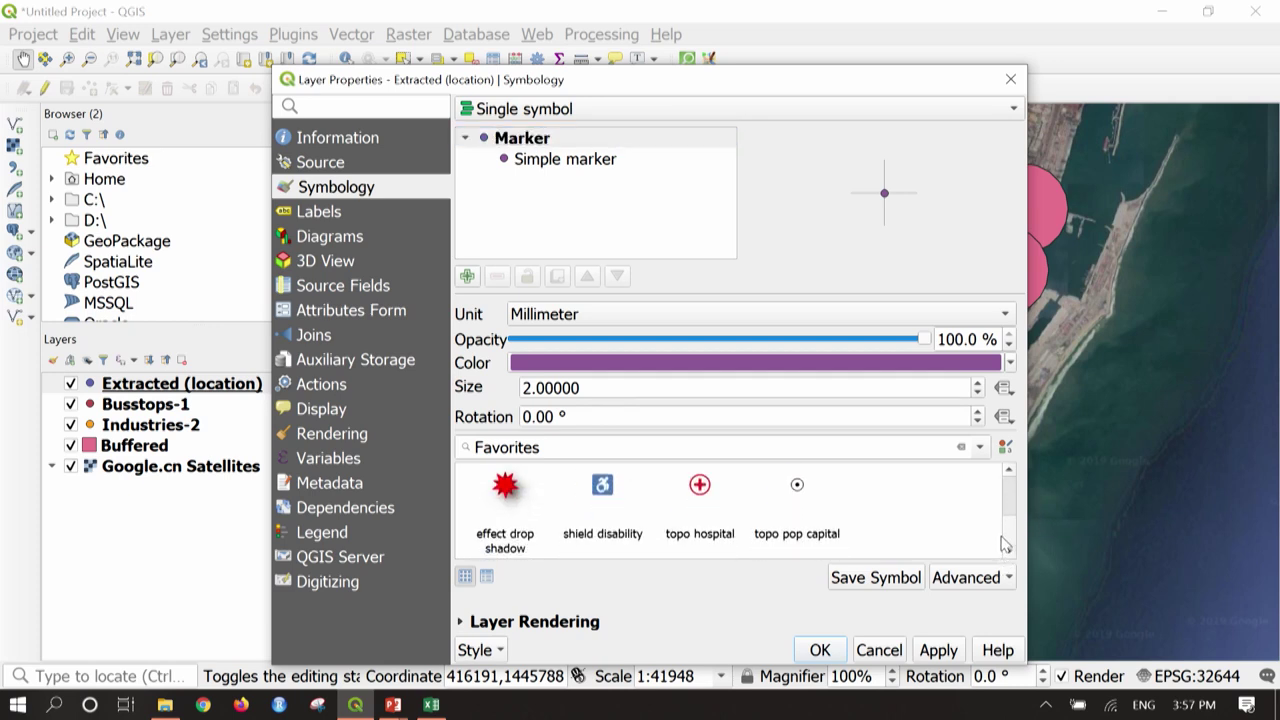
{"action": "scroll", "coordinate": [1005, 543], "scroll_direction": "up", "scroll_amount": 2}
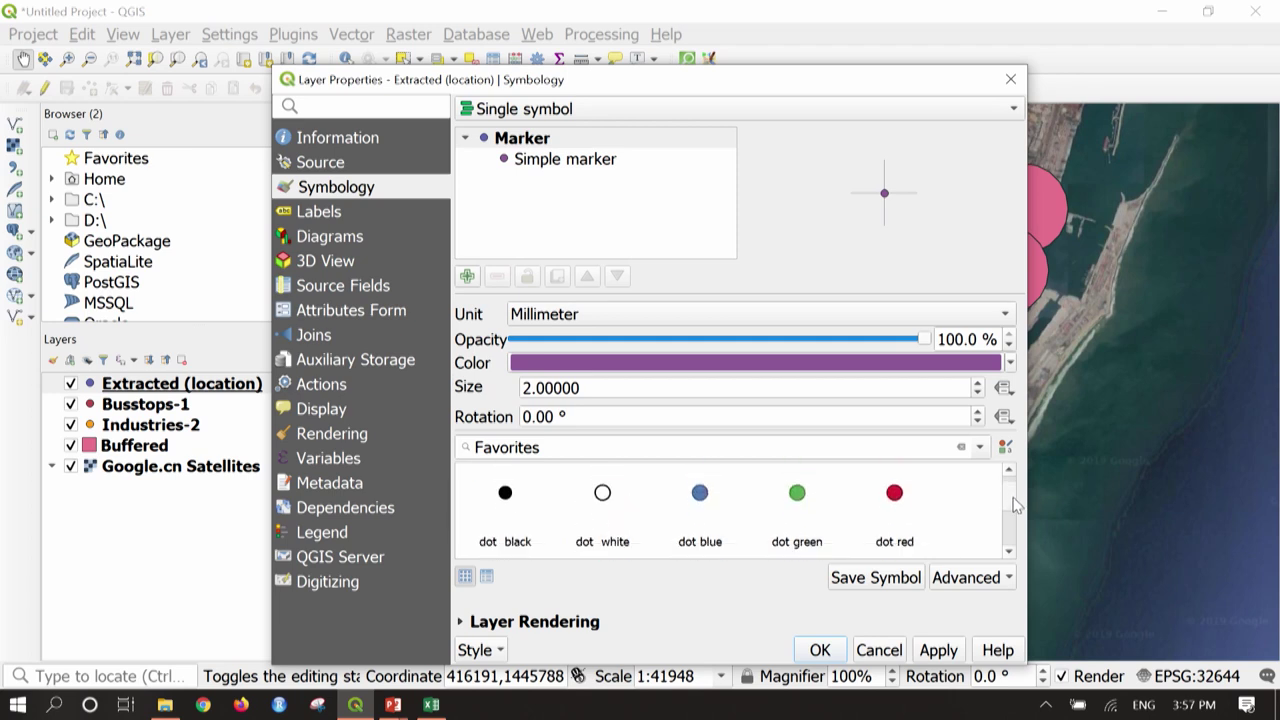
{"action": "scroll", "coordinate": [1015, 505], "scroll_direction": "down", "scroll_amount": 2}
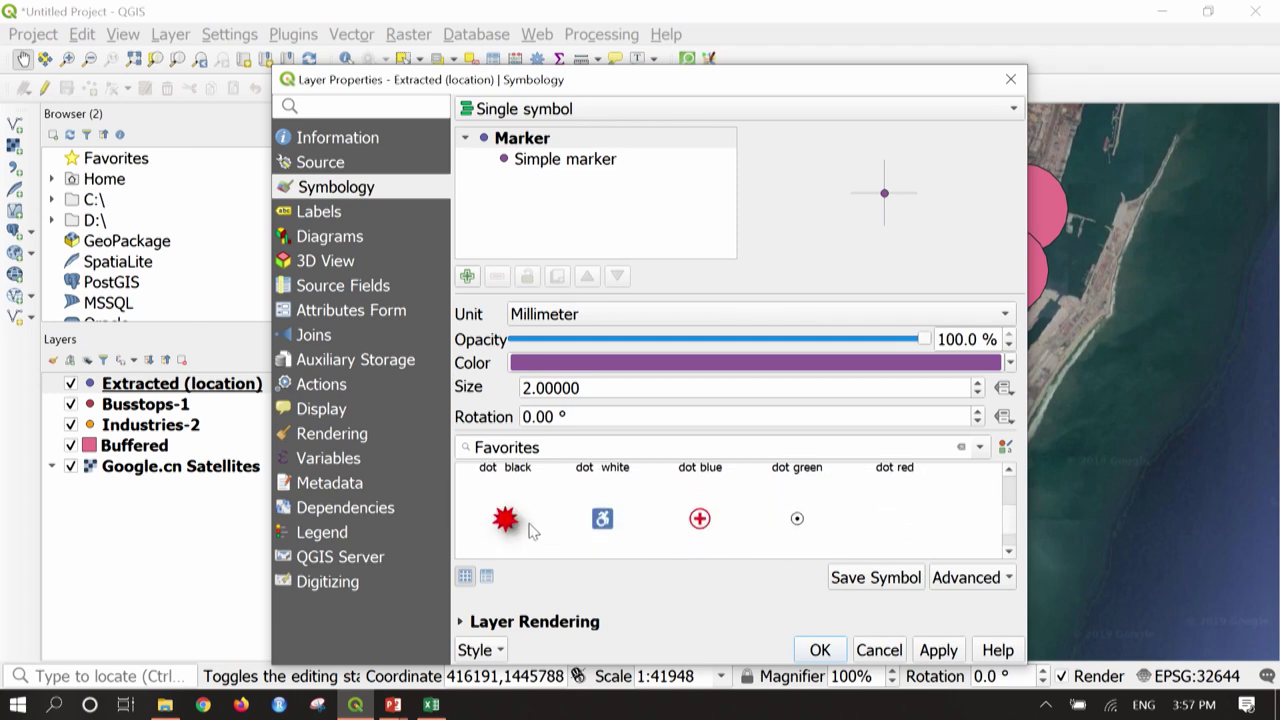
{"action": "left_click", "coordinate": [702, 520]}
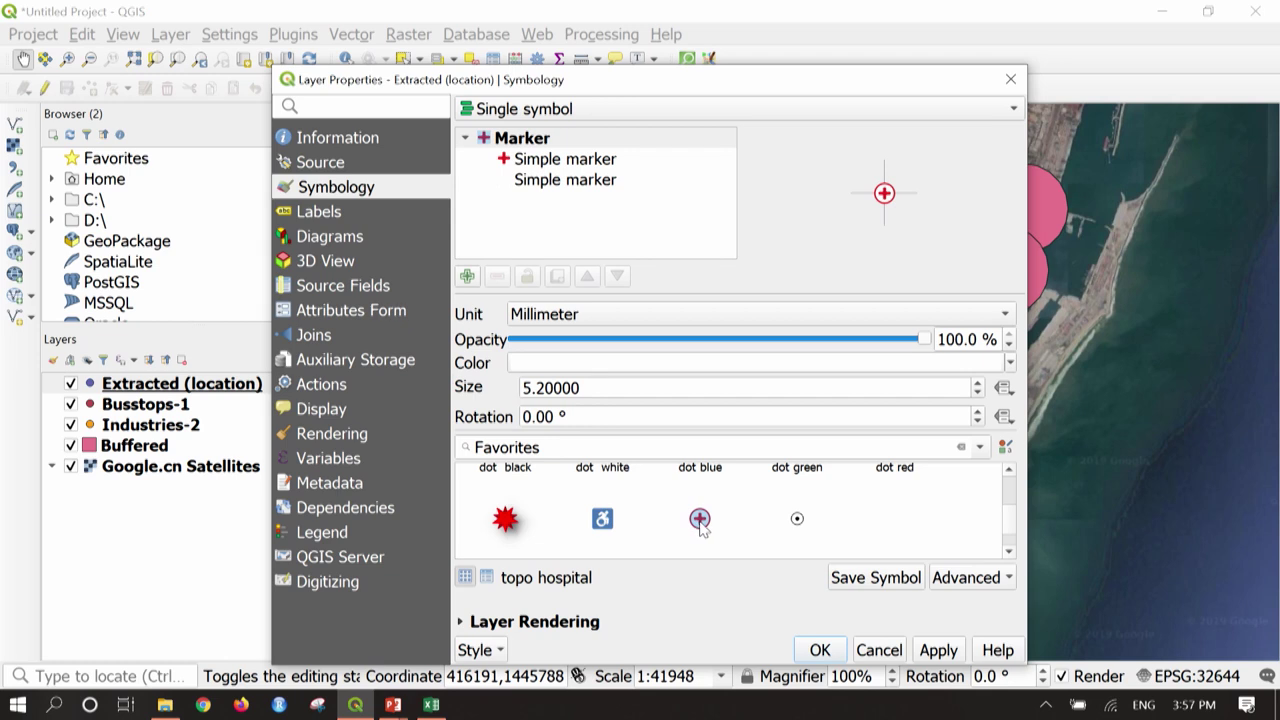
{"action": "left_click", "coordinate": [938, 650]}
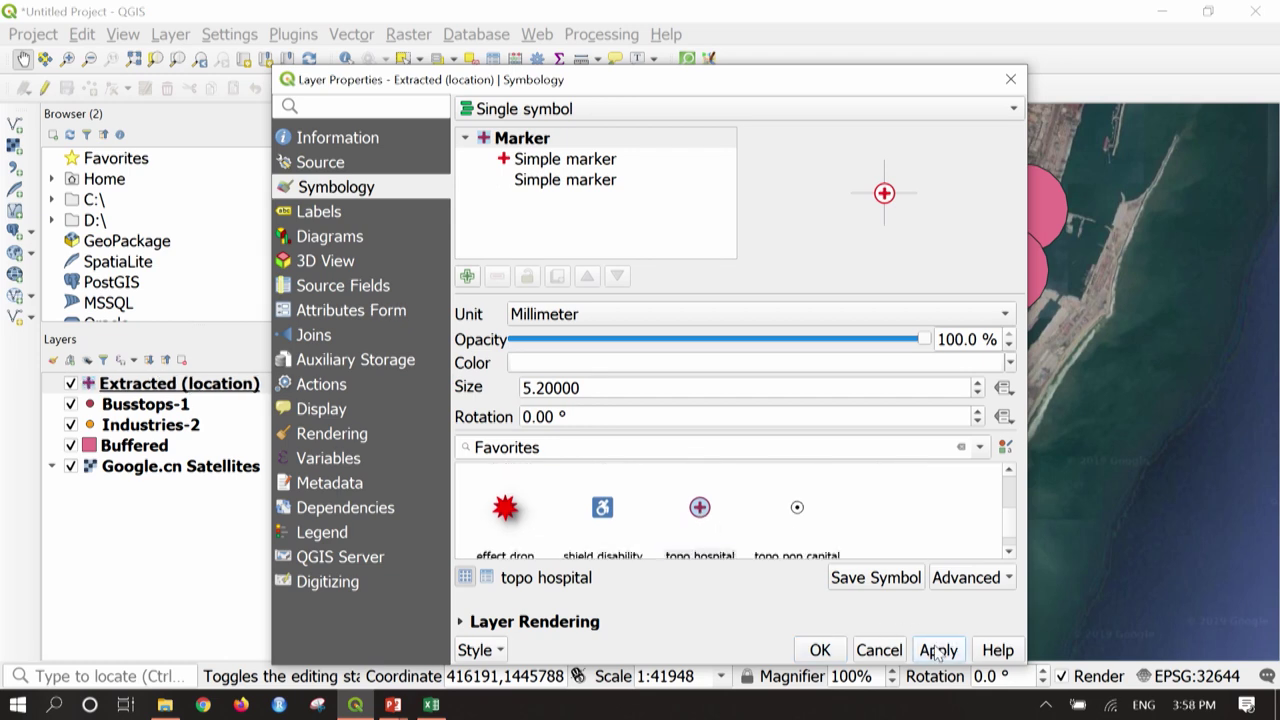
{"action": "left_click", "coordinate": [820, 651]}
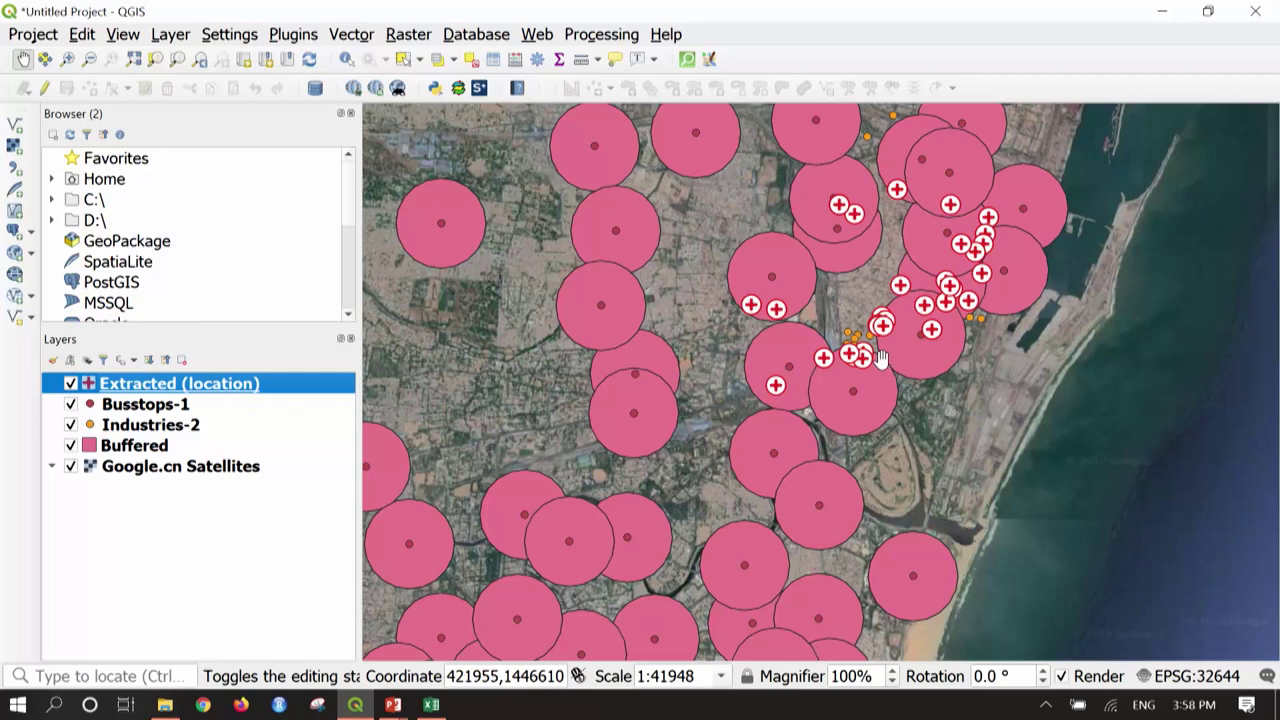
Examine the extracted industry points near the edge of a bus stop buffer up close, and switch to the PowerPoint slides.
{"action": "scroll", "coordinate": [839, 357], "scroll_direction": "up", "scroll_amount": 2}
{"action": "scroll", "coordinate": [950, 364], "scroll_direction": "up", "scroll_amount": 1}
{"action": "left_click_drag", "start_coordinate": [935, 504], "coordinate": [949, 323]}
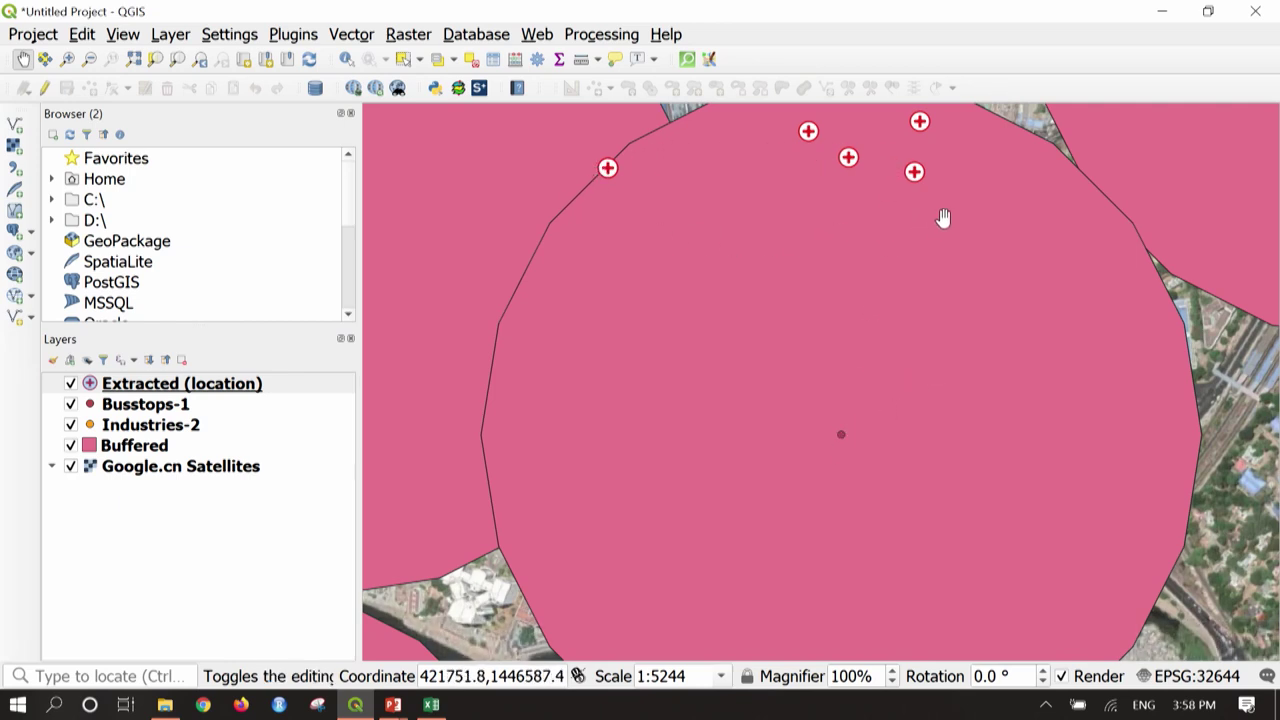
{"action": "left_click_drag", "start_coordinate": [974, 143], "coordinate": [960, 231]}
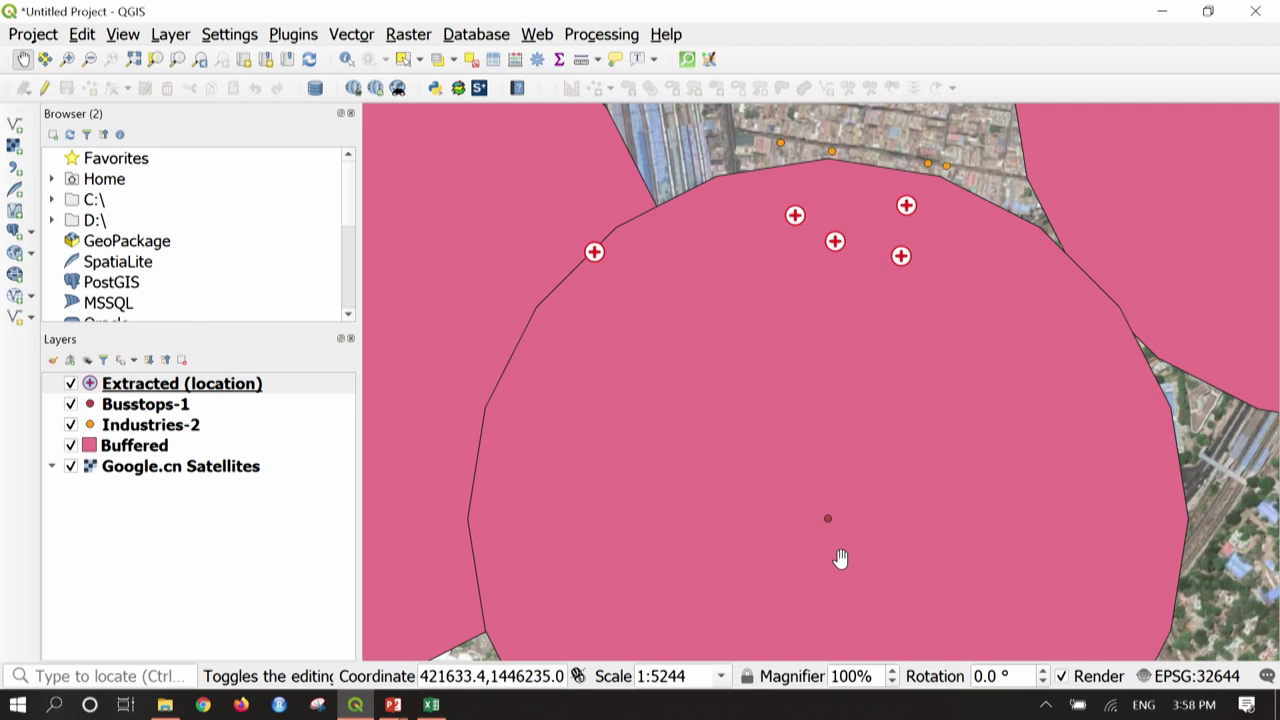
{"action": "mouse_move", "coordinate": [372, 706]}
{"action": "left_click", "coordinate": [500, 620]}
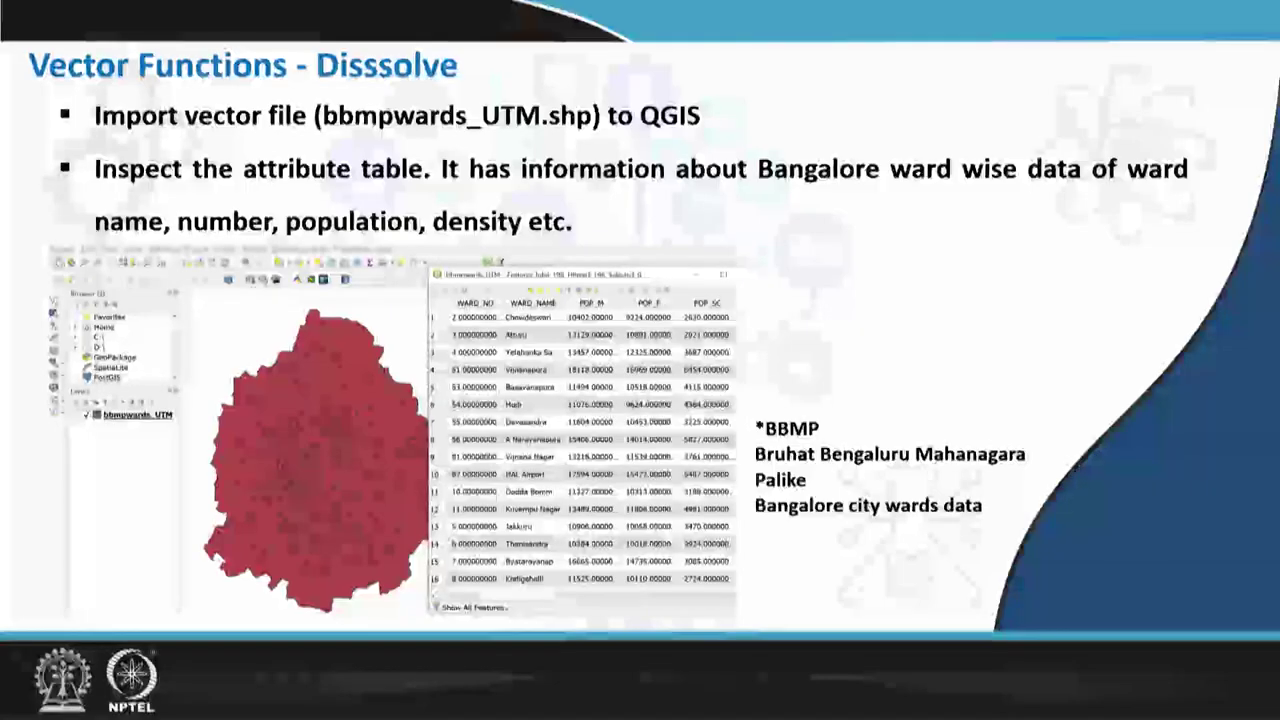